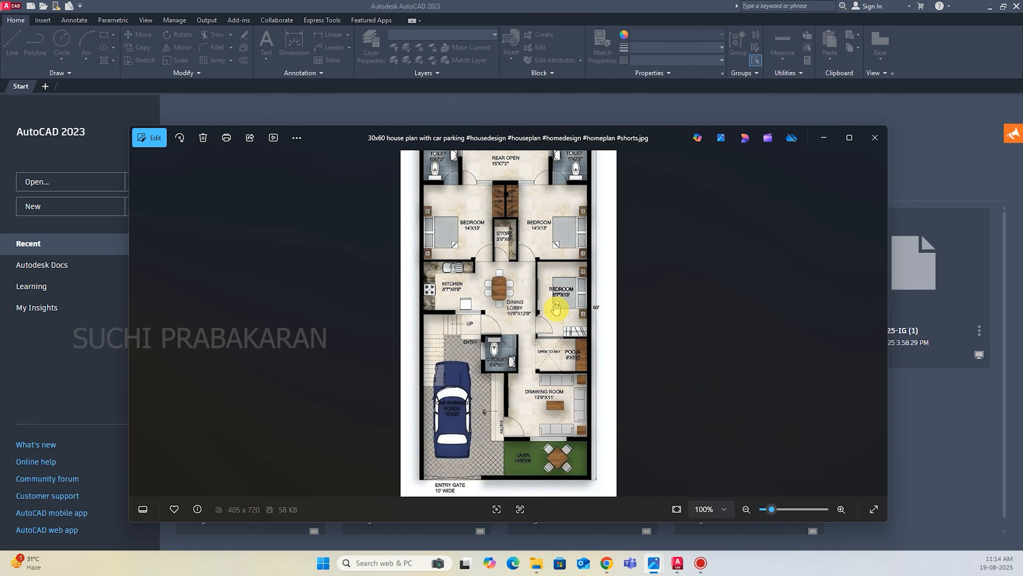
Examine the room layout and dimensions of the 30x60 house plan image, and put the image viewer away.
scroll(542, 376, "up", 1)
scroll(479, 170, "down", 2)
scroll(618, 383, "up", 2)
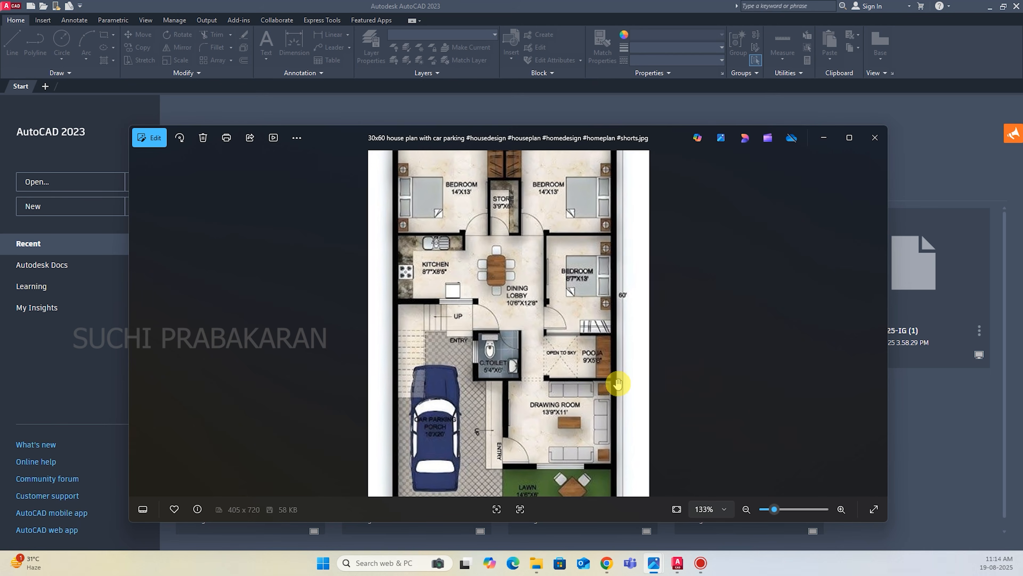
scroll(552, 386, "up", 1)
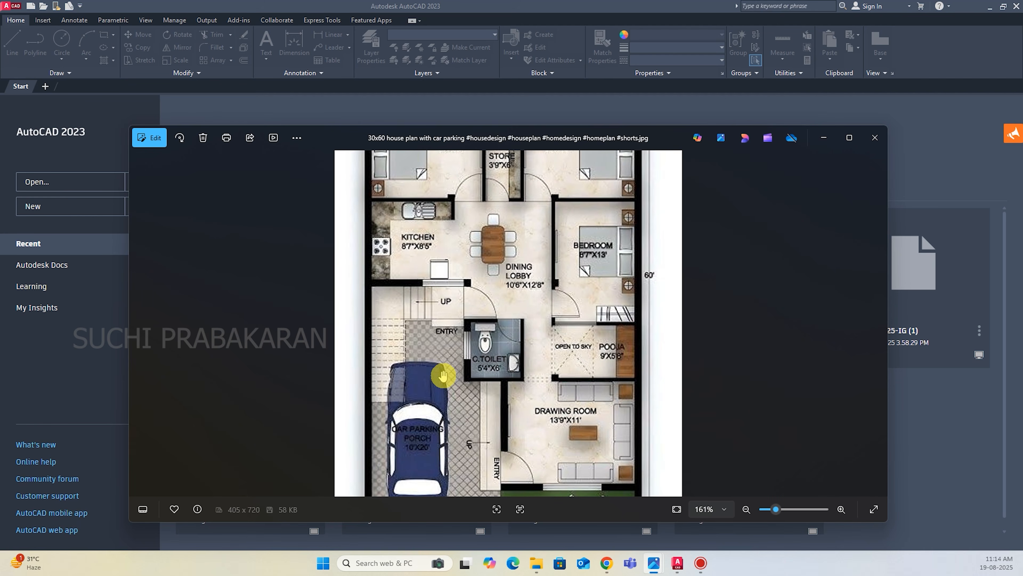
scroll(475, 418, "down", 1)
scroll(486, 220, "down", 2)
scroll(531, 455, "up", 2)
scroll(531, 368, "down", 2)
scroll(530, 189, "down", 1)
scroll(528, 267, "up", 2)
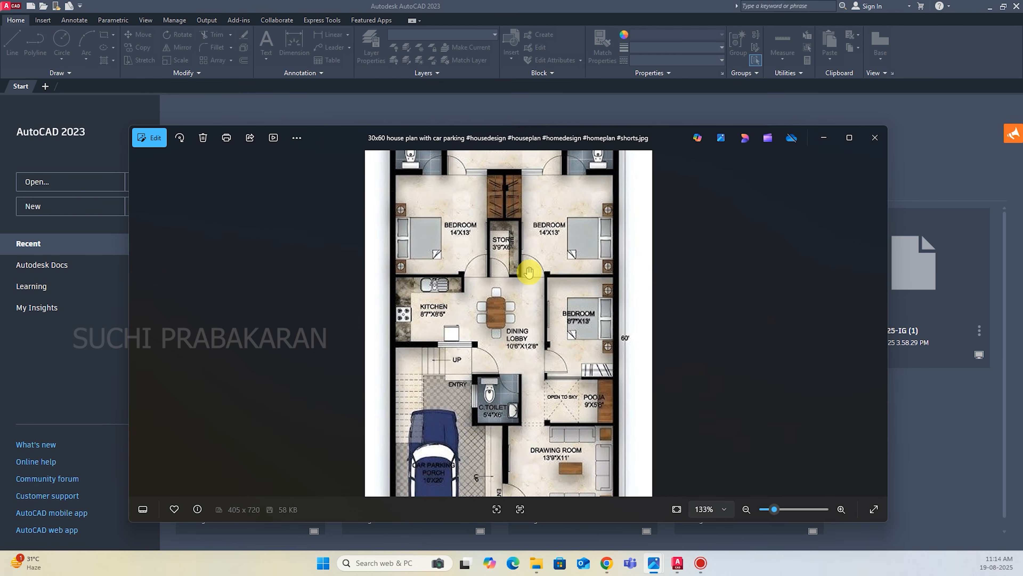
scroll(512, 383, "down", 2)
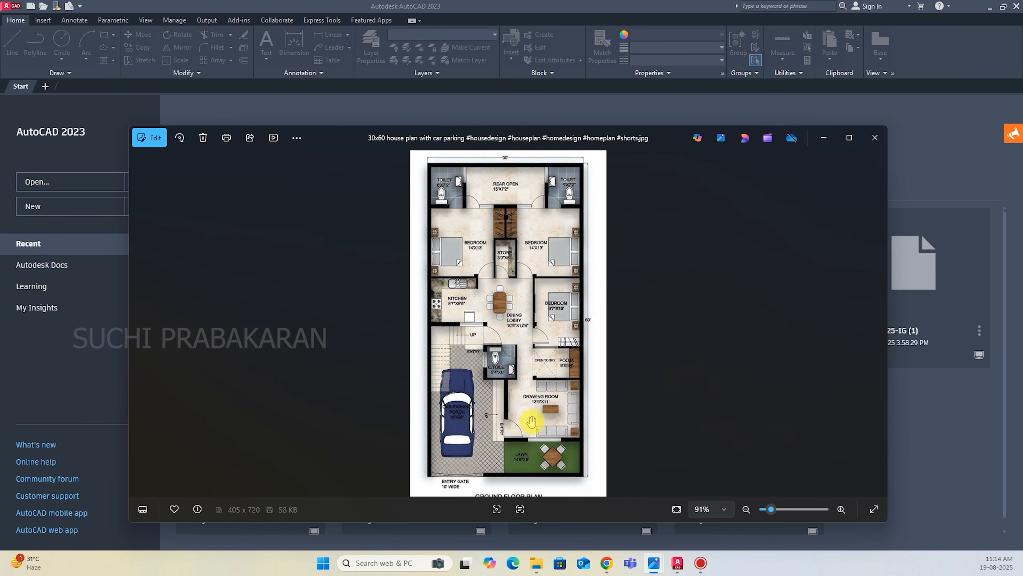
left_click(828, 142)
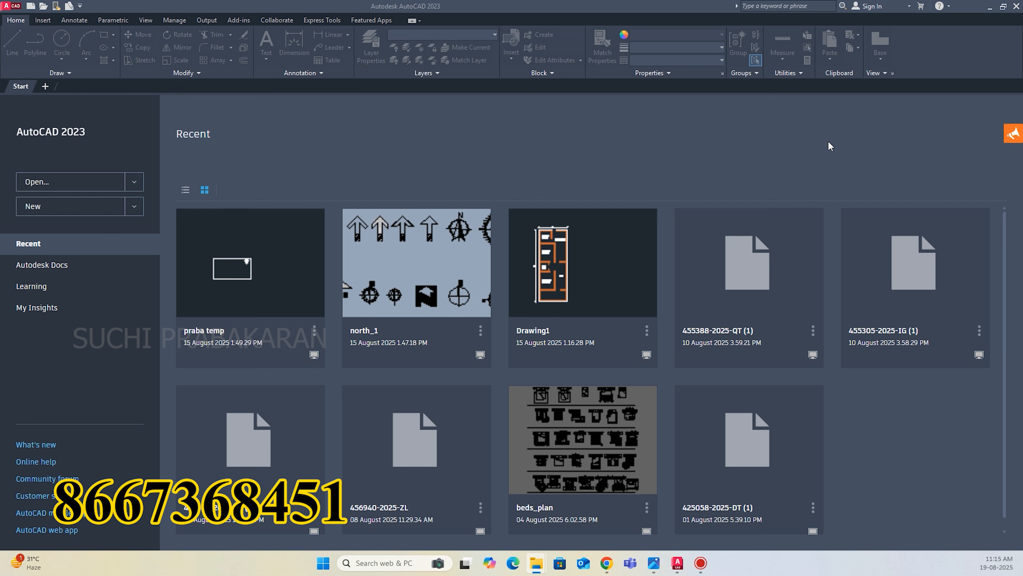
Create a new drawing and set its units to Engineering length, 0'-0.00" precision and Inches insertion scale.
left_click(39, 206)
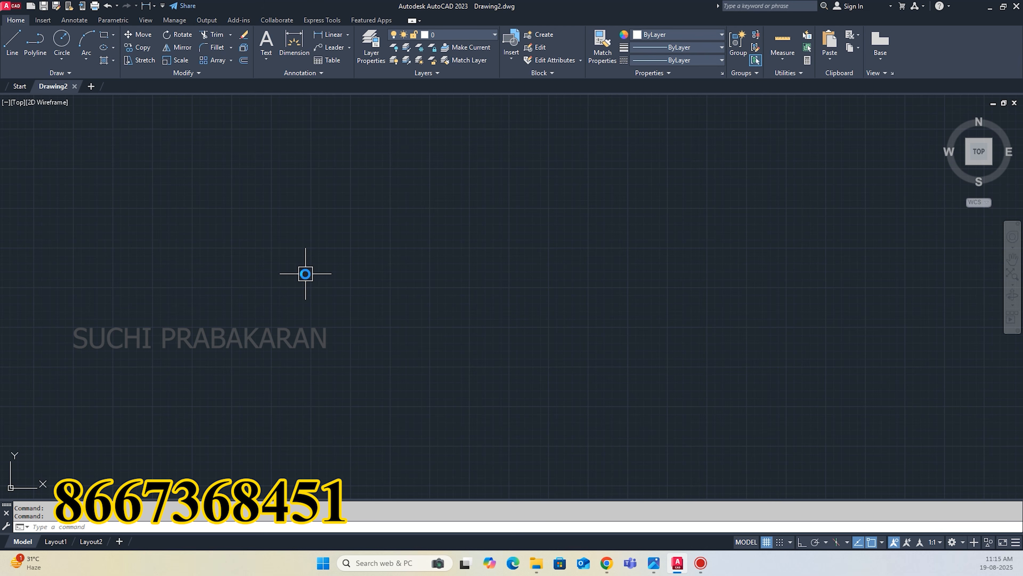
type("un")
key("Return")
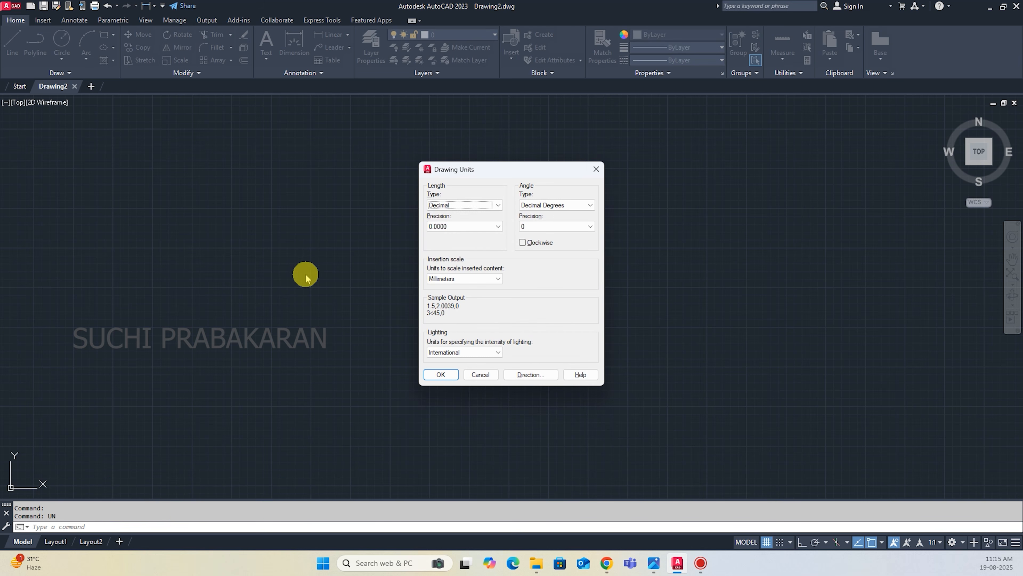
left_click(450, 206)
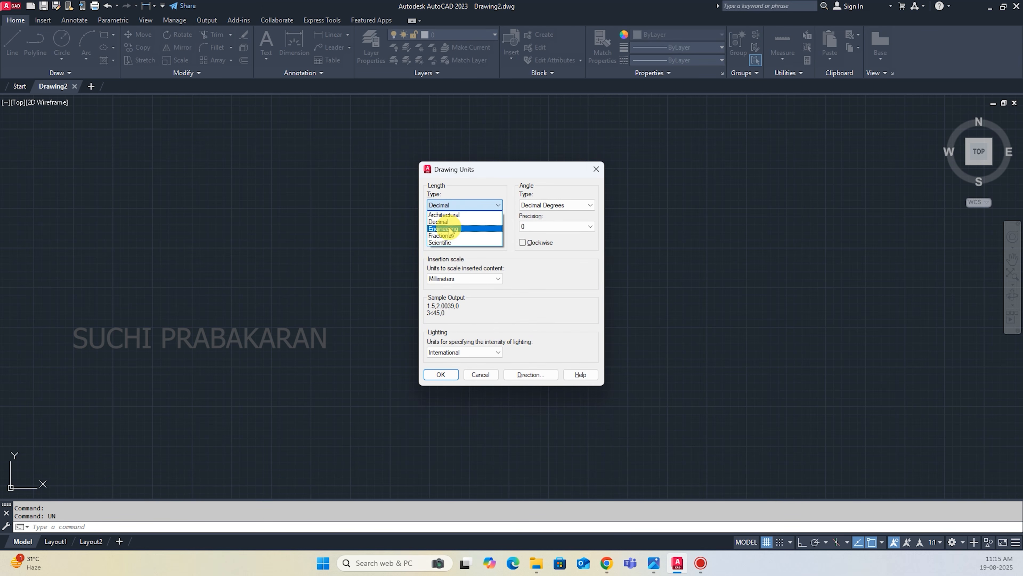
left_click(450, 229)
left_click(453, 226)
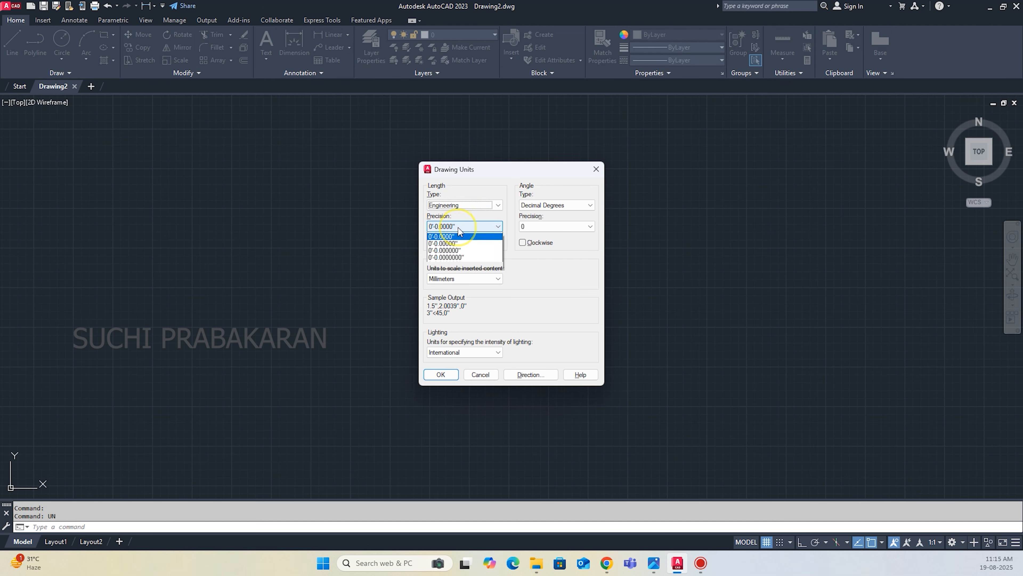
left_click(458, 250)
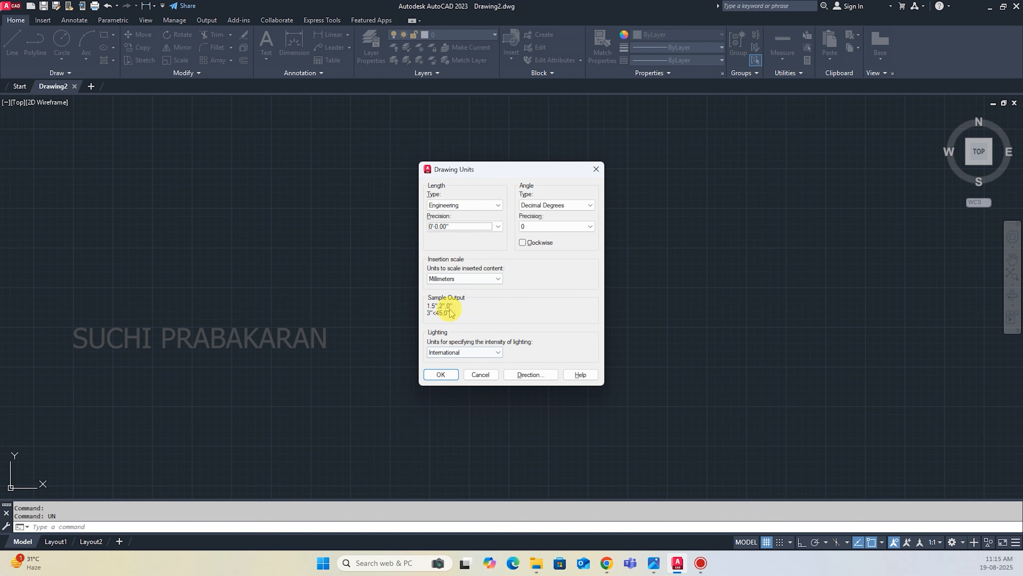
left_click(451, 279)
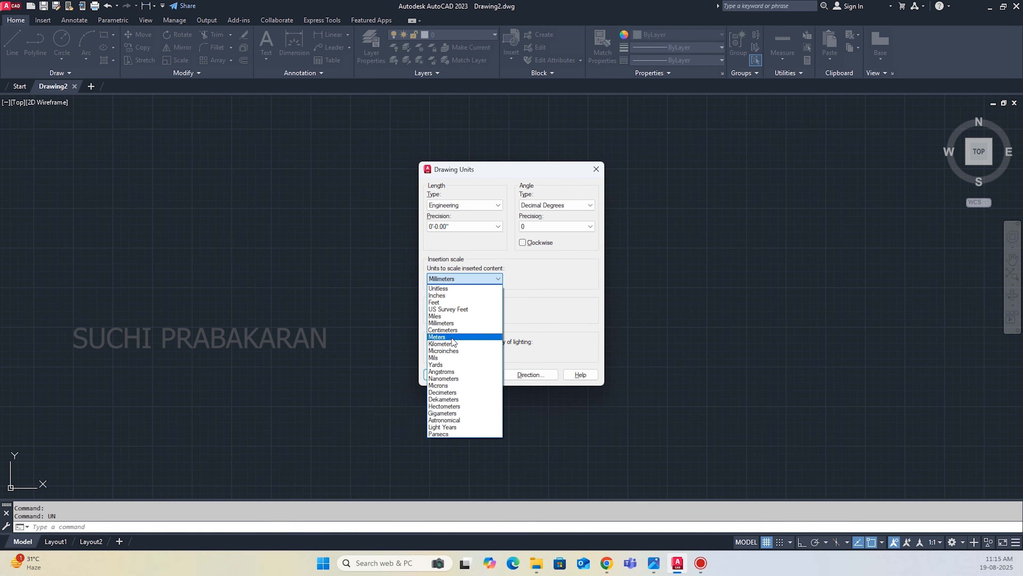
key("i")
key("Return")
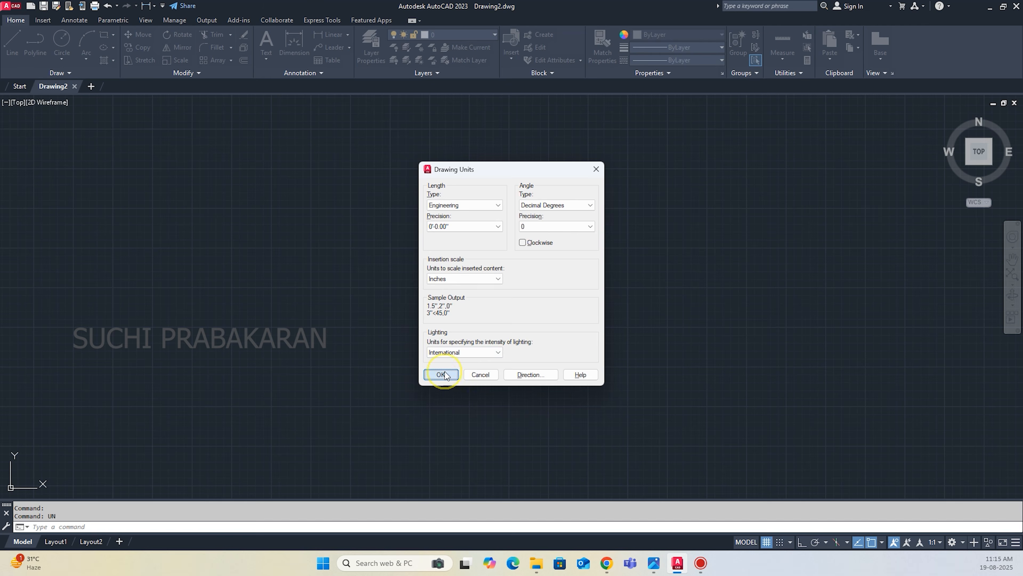
left_click(443, 374)
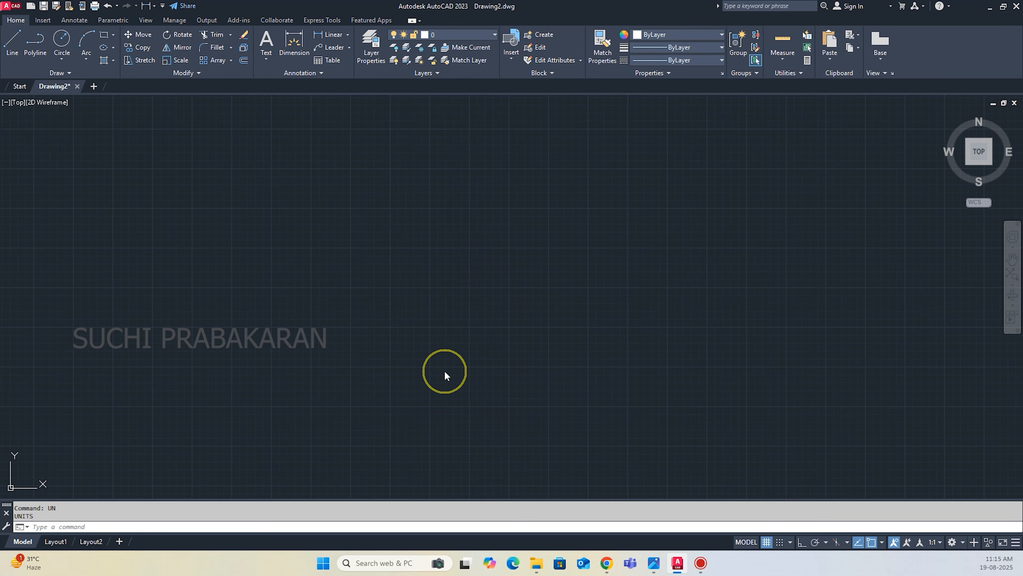
Modify the ISO-25 dimension style so its primary units use the Engineering format with 0'-0.00" precision.
type("d")
key("Return")
left_click(621, 256)
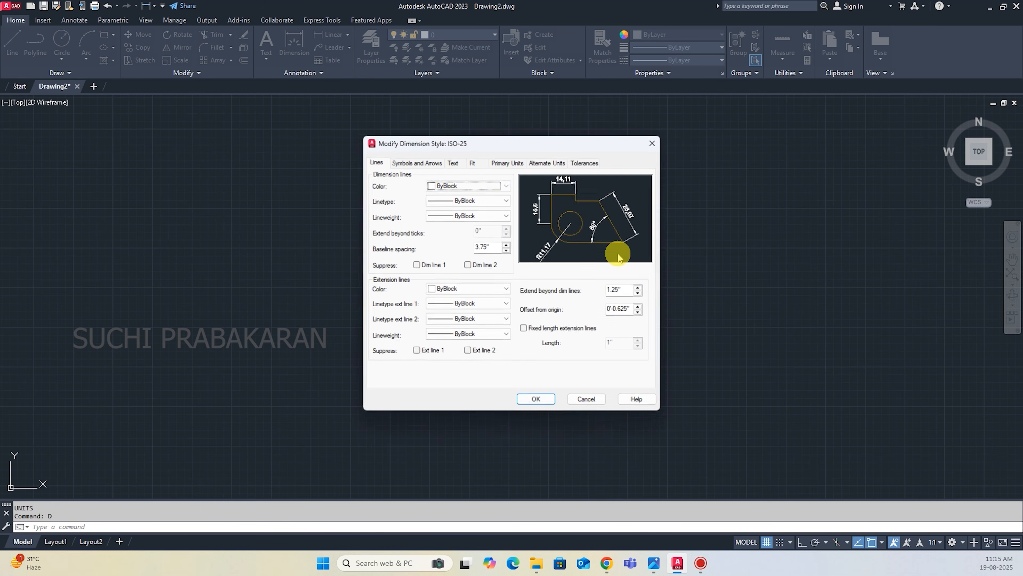
left_click(508, 162)
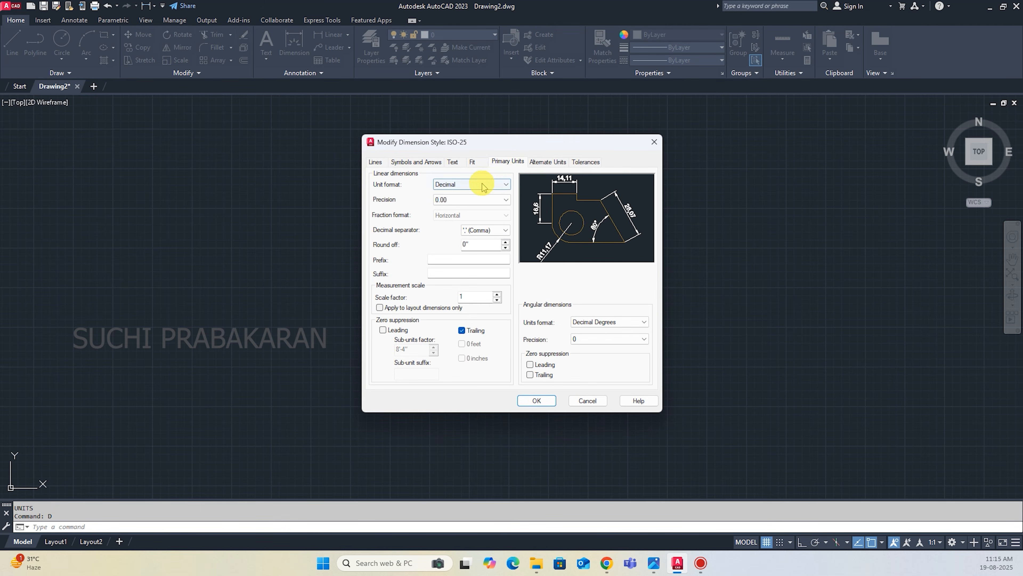
left_click(469, 185)
left_click(469, 208)
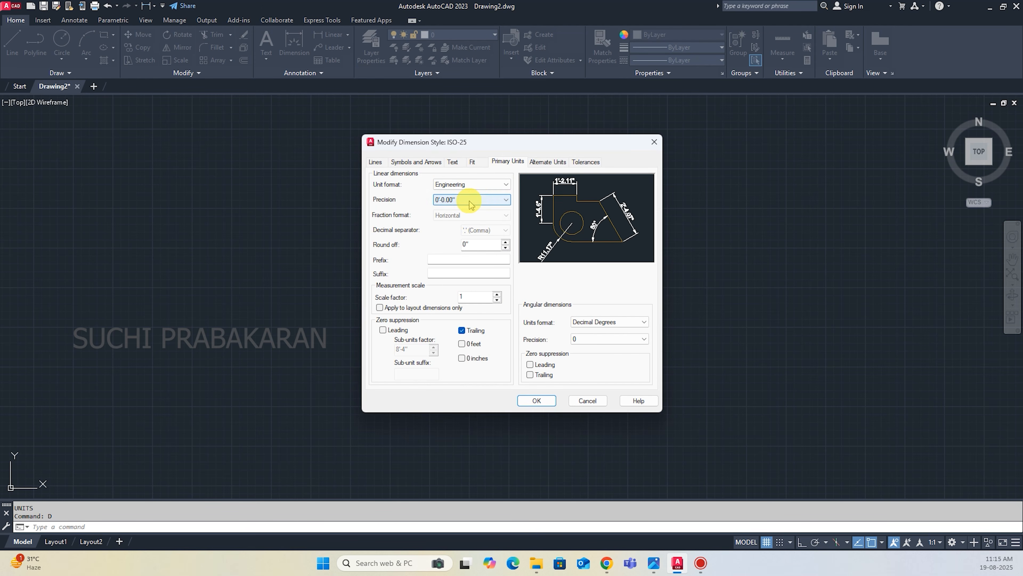
left_click(467, 199)
left_click(466, 224)
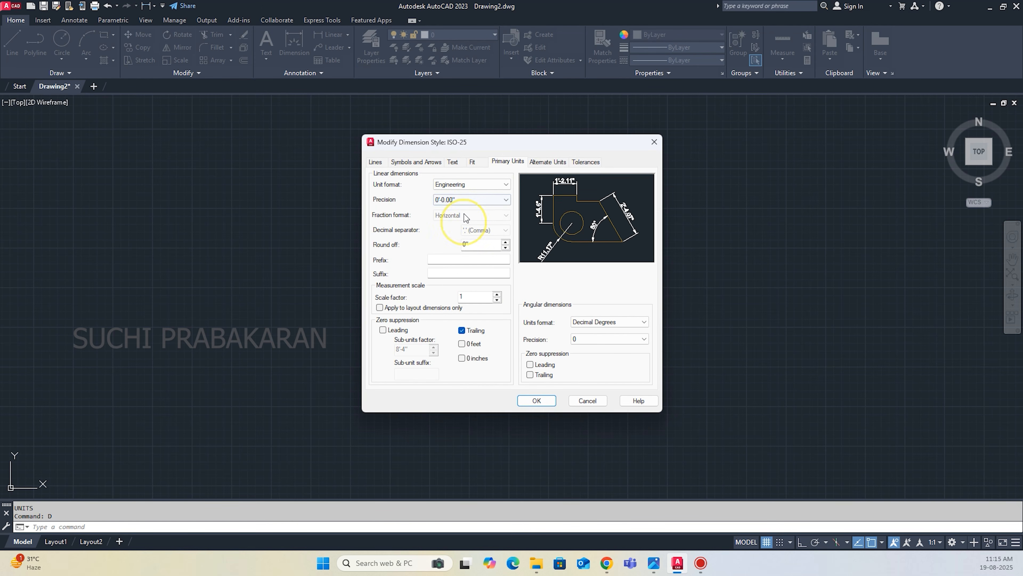
Set the dimension style's text height to 1' and its first and second arrowheads to Architectural tick.
left_click(454, 162)
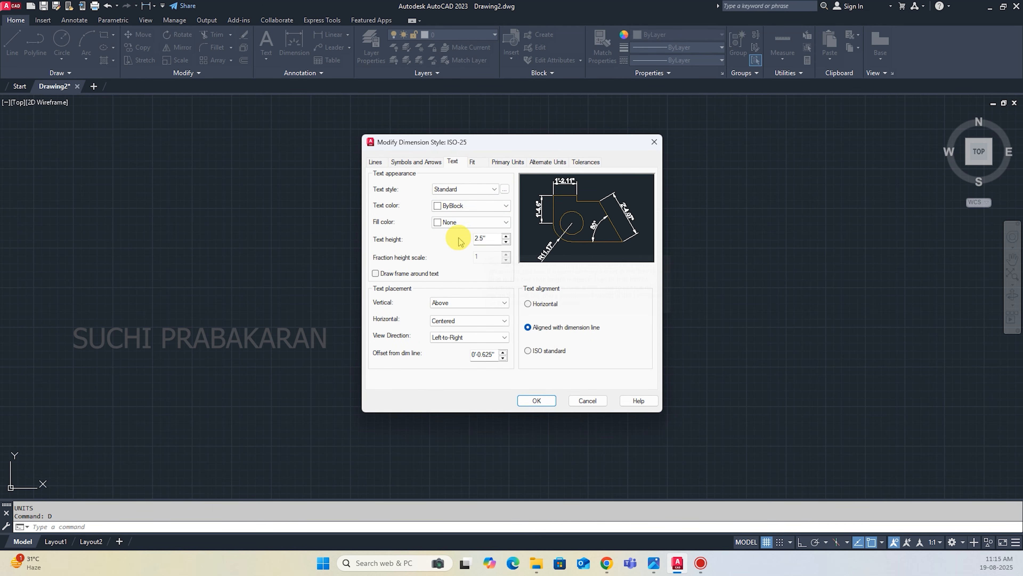
left_click_drag(488, 238, 463, 242)
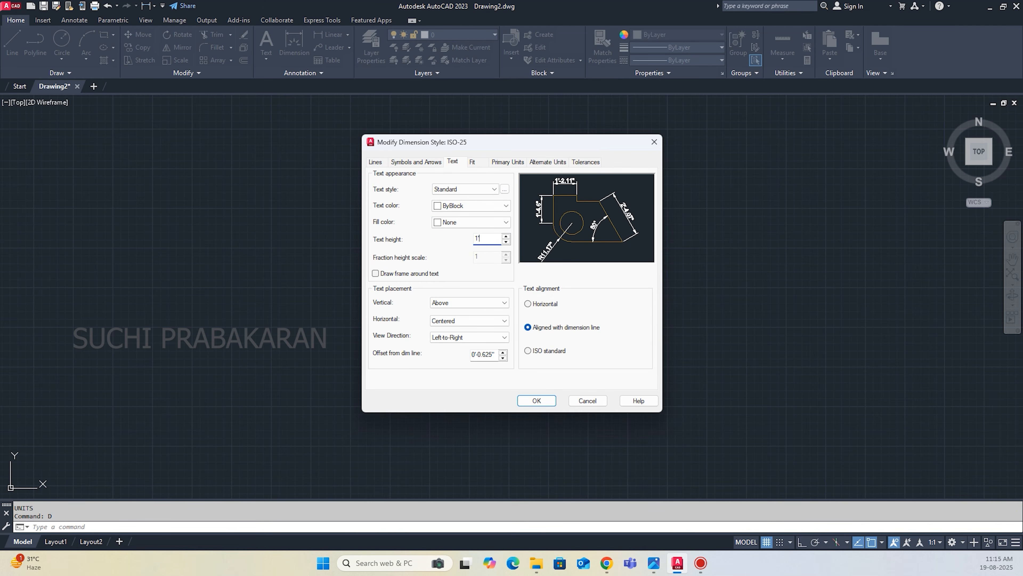
type("1'")
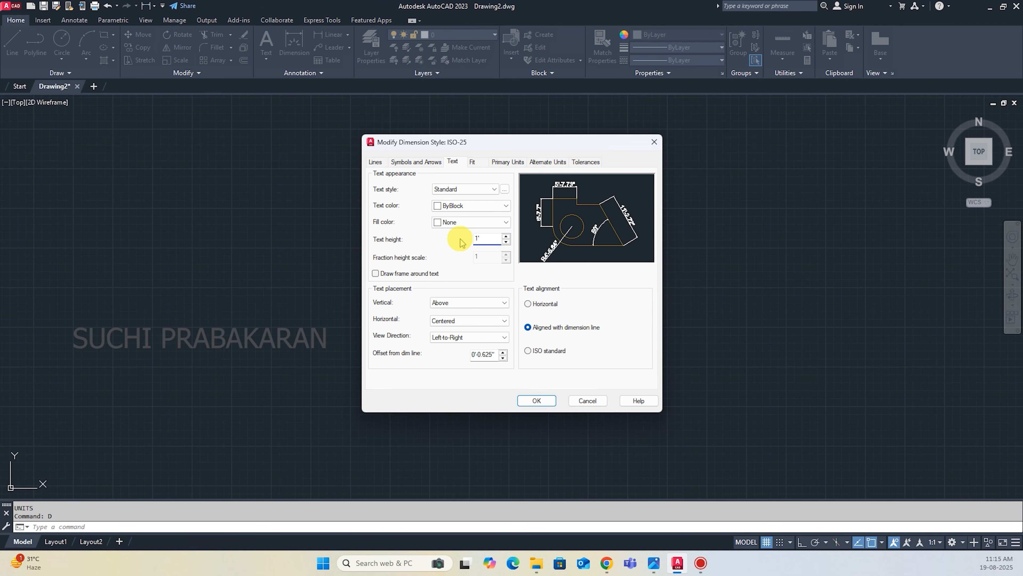
left_click(417, 162)
left_click(430, 195)
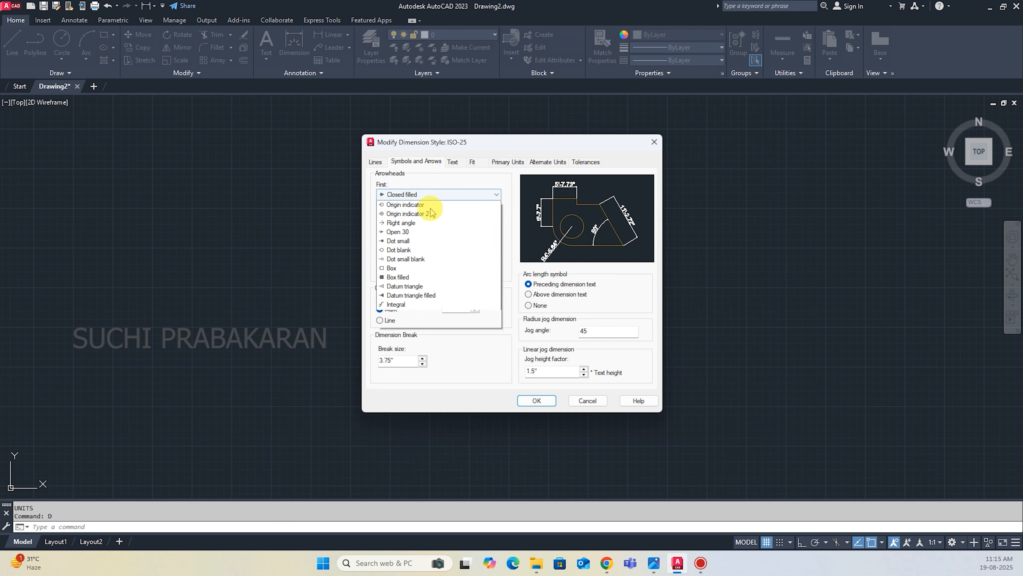
scroll(431, 212, "up", 3)
left_click(422, 241)
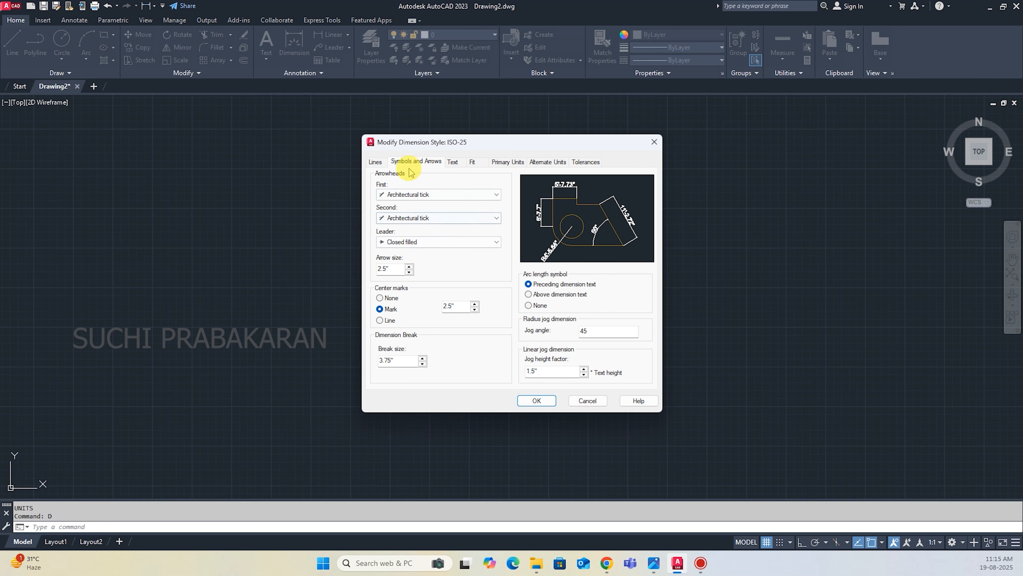
Set extension lines to 6" beyond dimension lines, 6" origin offset and 6" fixed length, and save the dimension style.
left_click(374, 163)
double_click(617, 291)
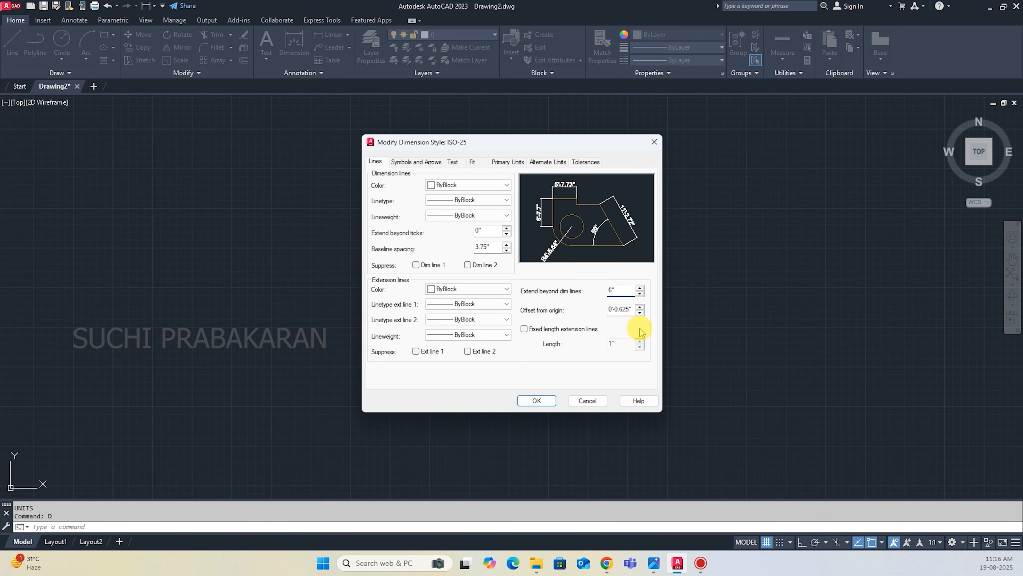
double_click(628, 309)
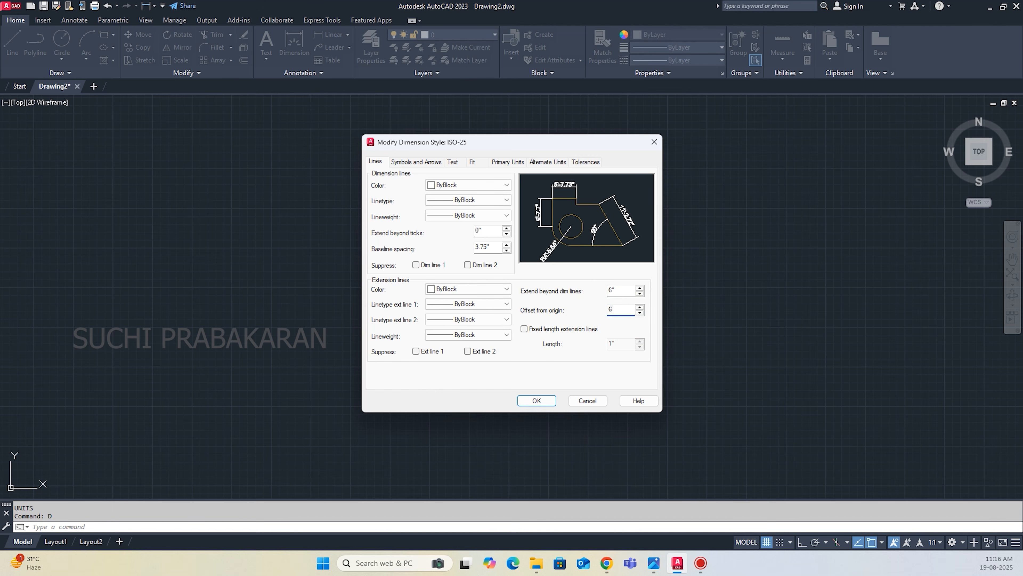
left_click(551, 330)
double_click(623, 343)
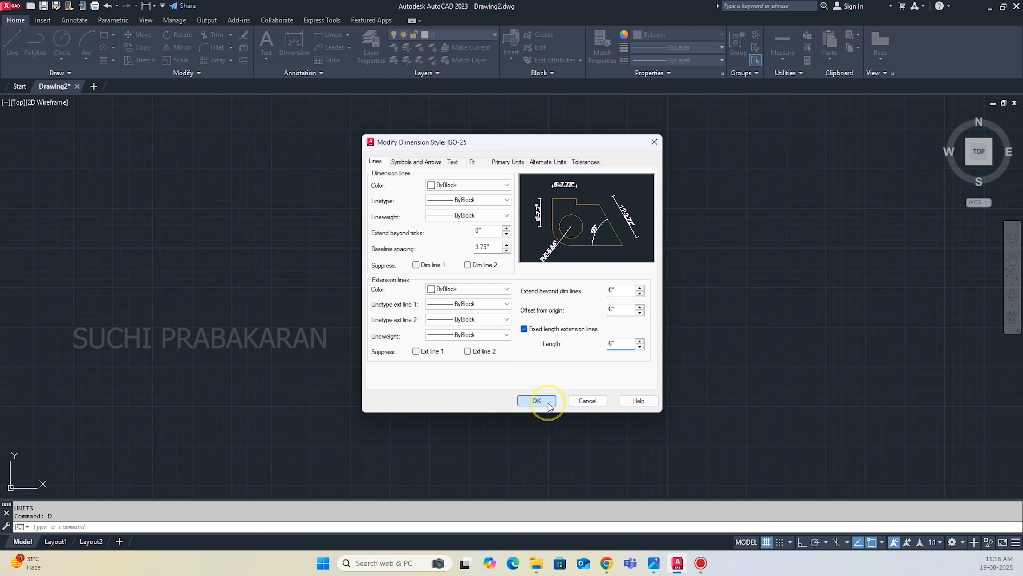
left_click(538, 401)
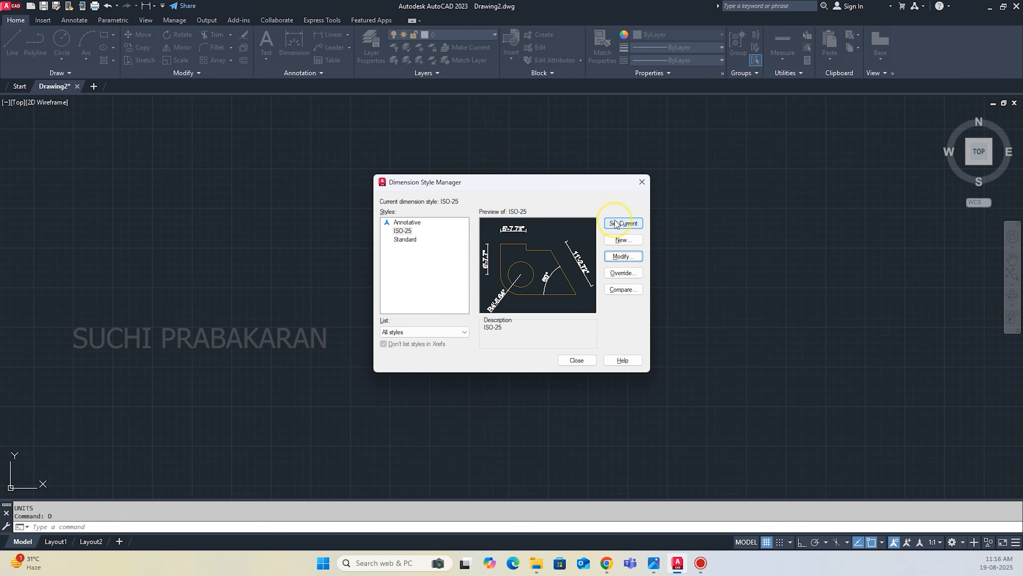
left_click(576, 360)
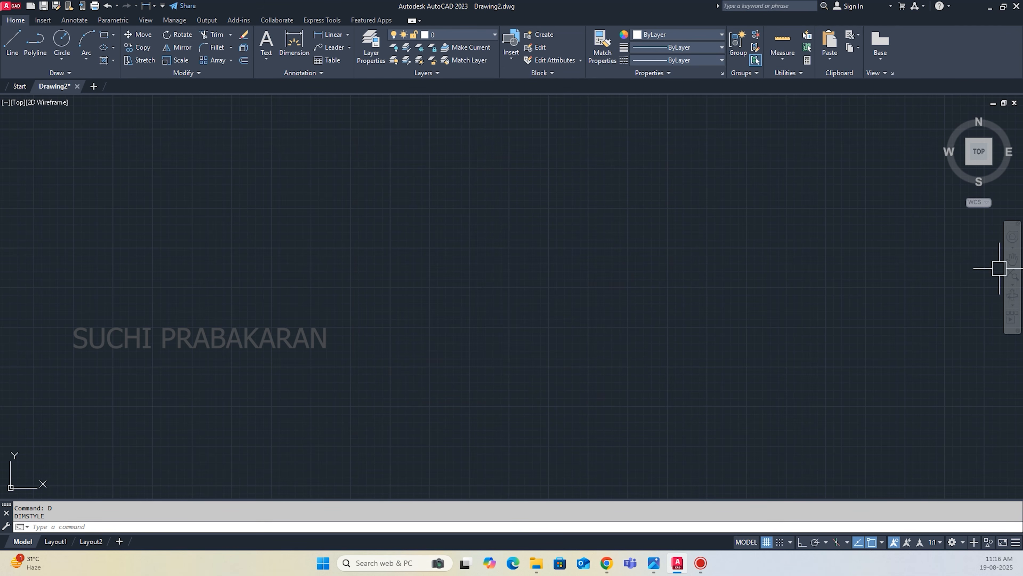
Paste the copied house plan image into the drawing as a tracing reference, keeping the default rotation of 0.
key("ctrl+v")
left_click(317, 380)
left_click(326, 336)
key("Return")
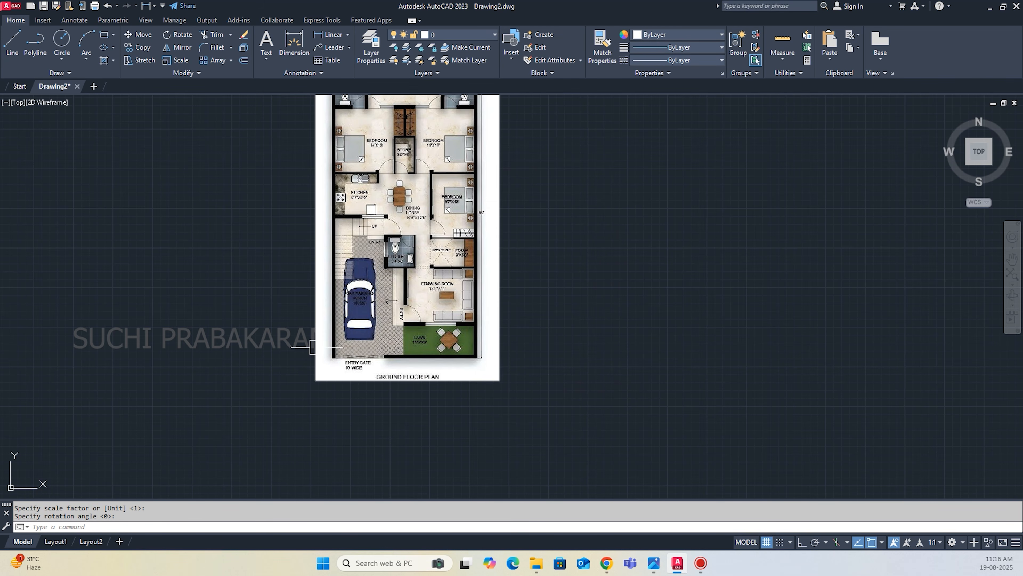
Draw a closed rectangular plot outline, 30' wide and 60' high, with orthogonal lines to the right of the plan image.
scroll(314, 348, "down", 5)
scroll(386, 302, "up", 5)
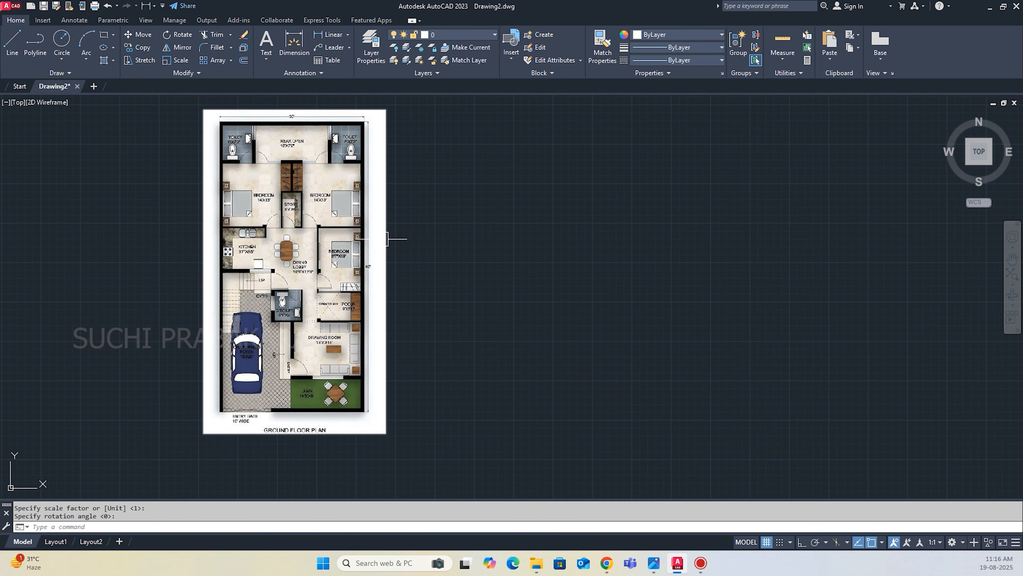
key("l")
key("Return")
left_click(476, 389)
key("F8")
type("60")
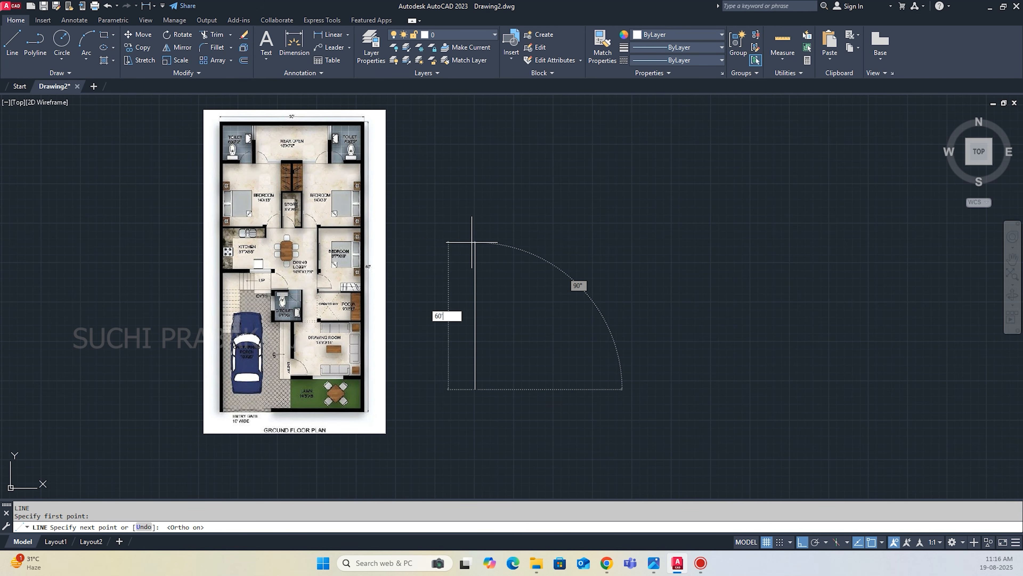
type("'")
key("Return")
type("30'")
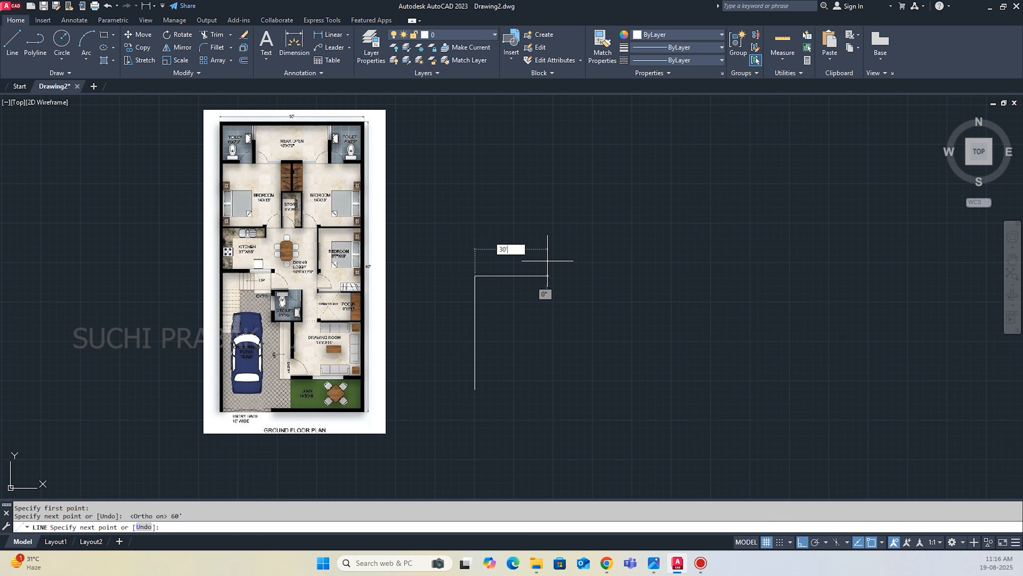
key("Return")
type("60'")
key("Return")
type("c")
key("Return")
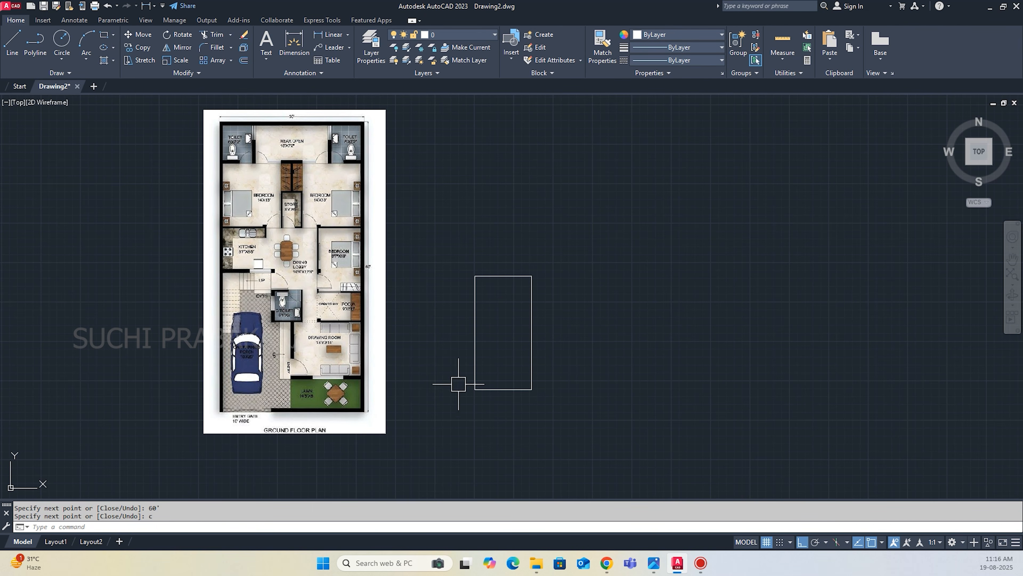
Offset the sides of the plot rectangle 9" inward to form the outer walls.
type("o")
key("Return")
type("9")
key("Return")
left_click(475, 331)
left_click(486, 288)
left_click(531, 305)
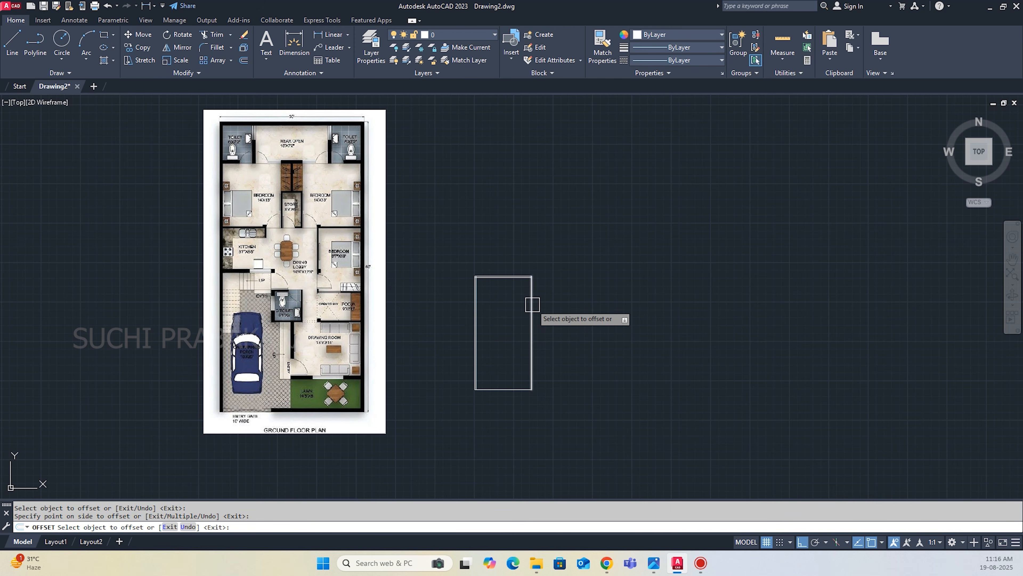
left_click(500, 343)
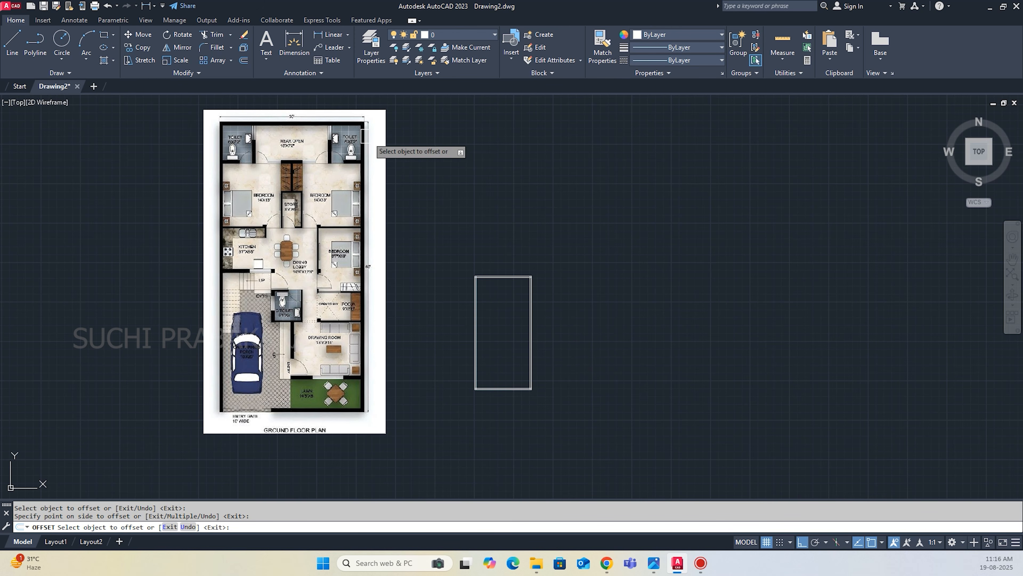
scroll(389, 133, "up", 4)
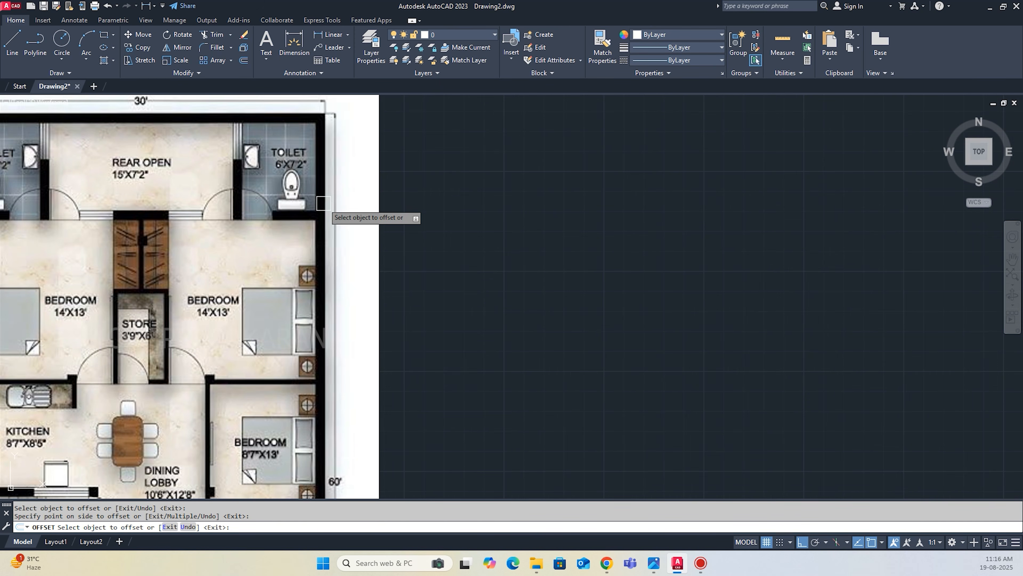
Offset the inner line of the rear outer wall 7'2" downward to mark the depth of the rear toilets and open area.
scroll(337, 211, "down", 5)
scroll(337, 211, "up", 4)
scroll(468, 299, "down", 4)
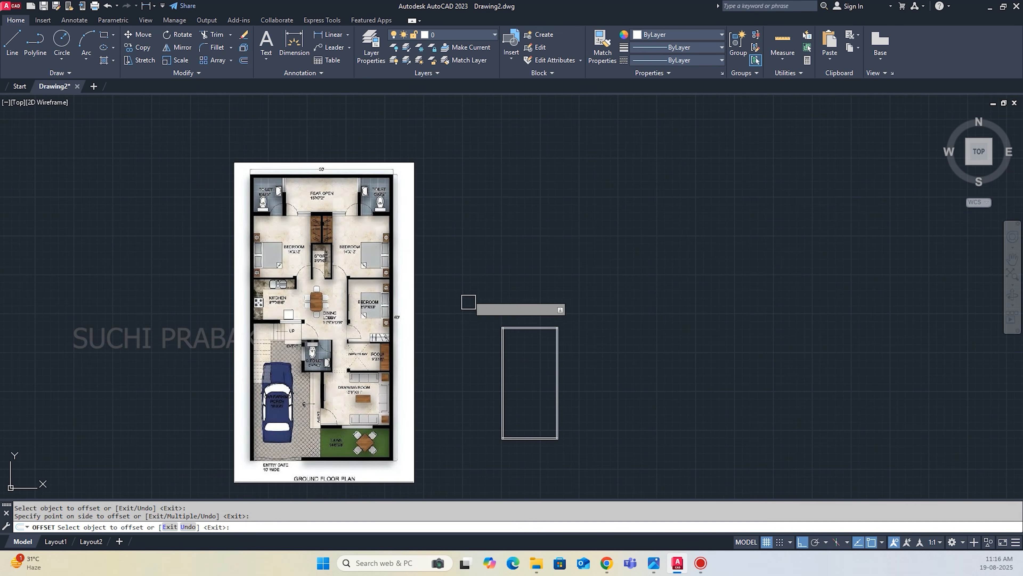
scroll(578, 345, "up", 4)
key("Return")
key("Return")
type("7")
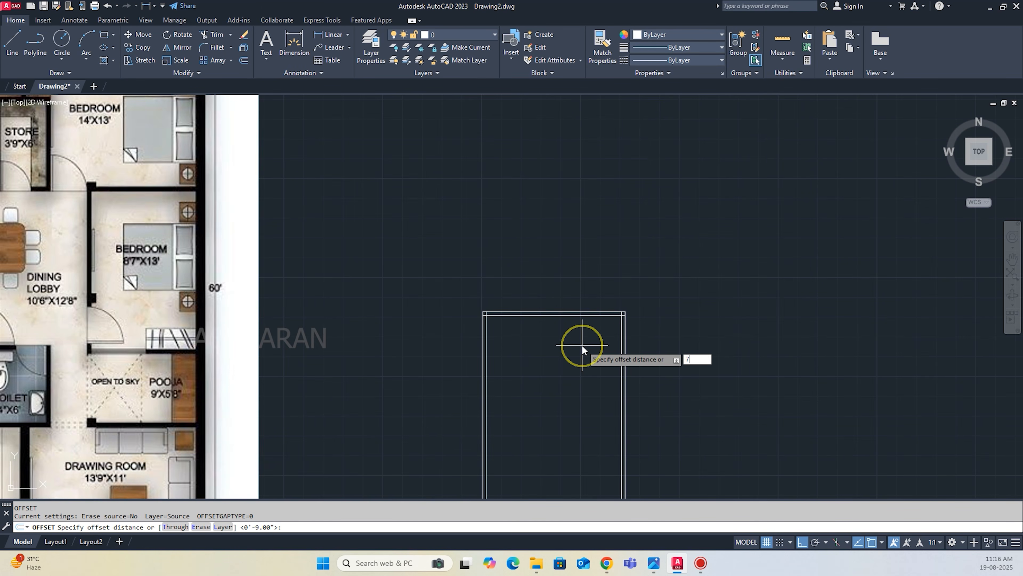
type("'2")
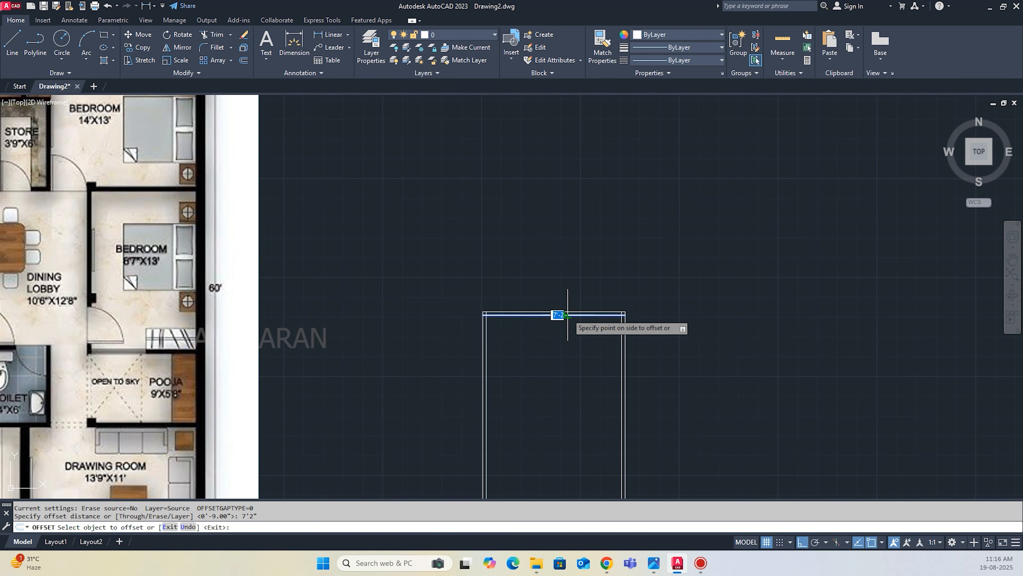
left_click(555, 313)
left_click(568, 372)
Offset the new horizontal line 9" downward to give the cross wall its thickness.
key("Escape")
key("Return")
type("9")
key("Return")
left_click(553, 349)
left_click(552, 376)
scroll(551, 376, "down", 2)
key("Return")
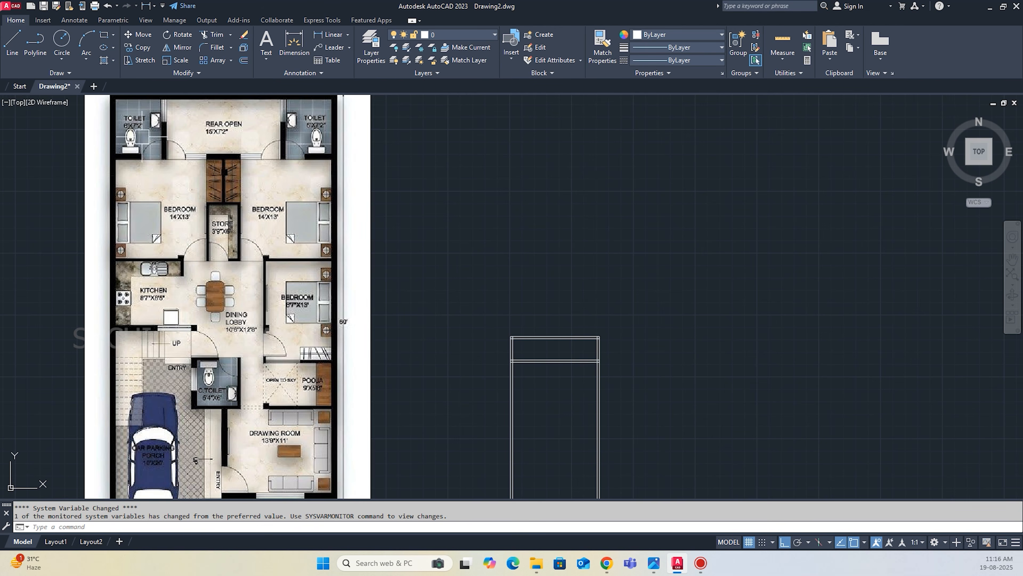
Offset the inner lines of both side walls 6' inward to mark the widths of the two rear toilets.
scroll(121, 161, "up", 2)
scroll(113, 189, "down", 3)
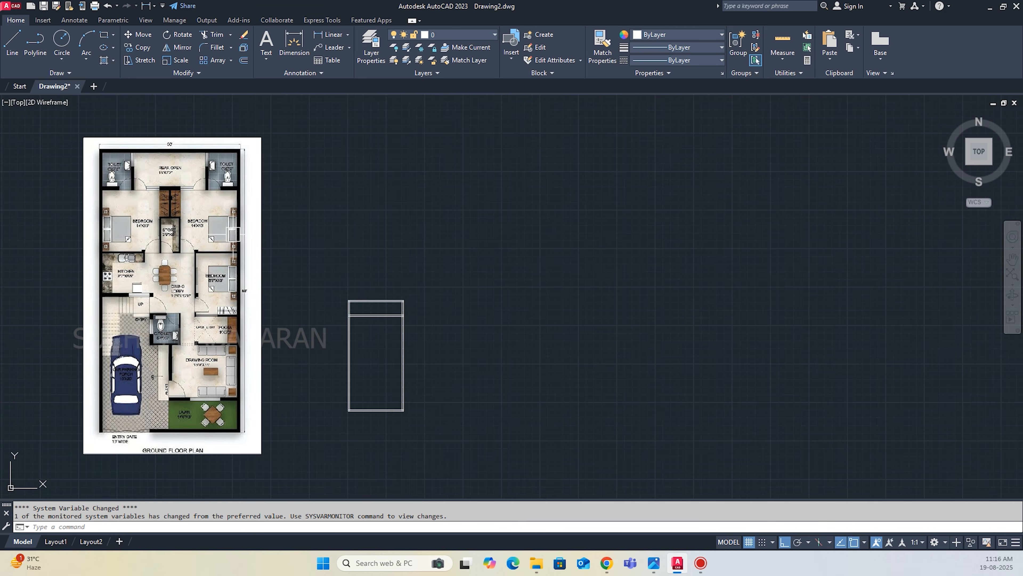
scroll(366, 286, "up", 2)
scroll(471, 265, "up", 2)
scroll(436, 298, "down", 2)
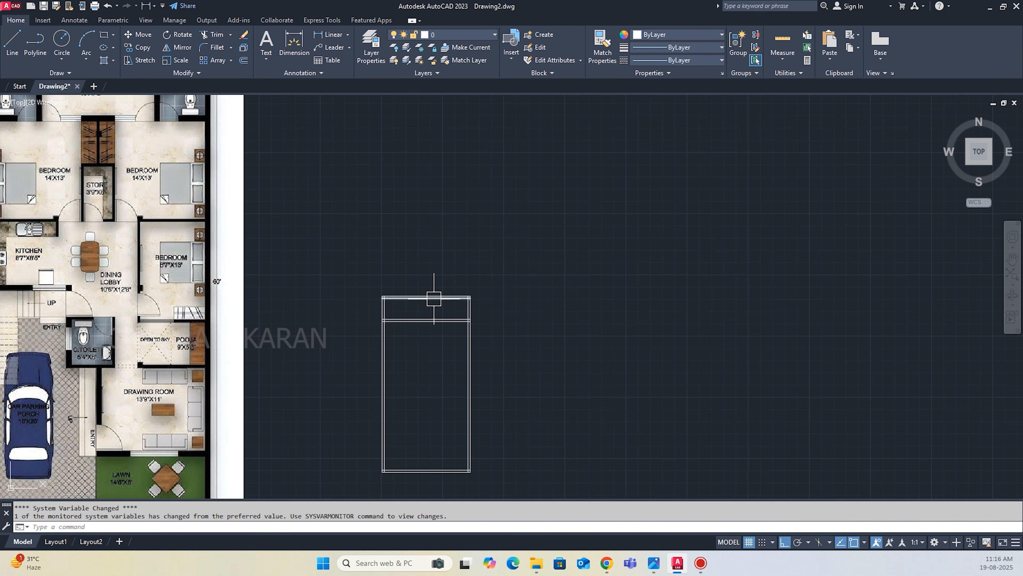
key("Return")
type("6'")
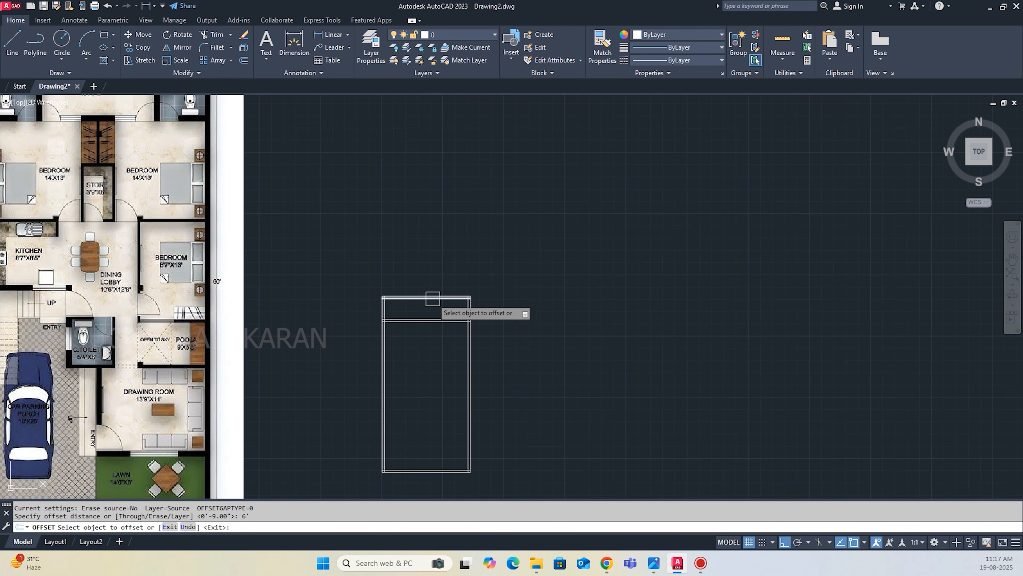
key("Return")
scroll(386, 316, "up", 3)
left_click(380, 300)
left_click(402, 291)
left_click(592, 289)
left_click(550, 293)
key("Return")
key("Return")
left_click(551, 295)
type("6")
key("Return")
key("Escape")
key("Escape")
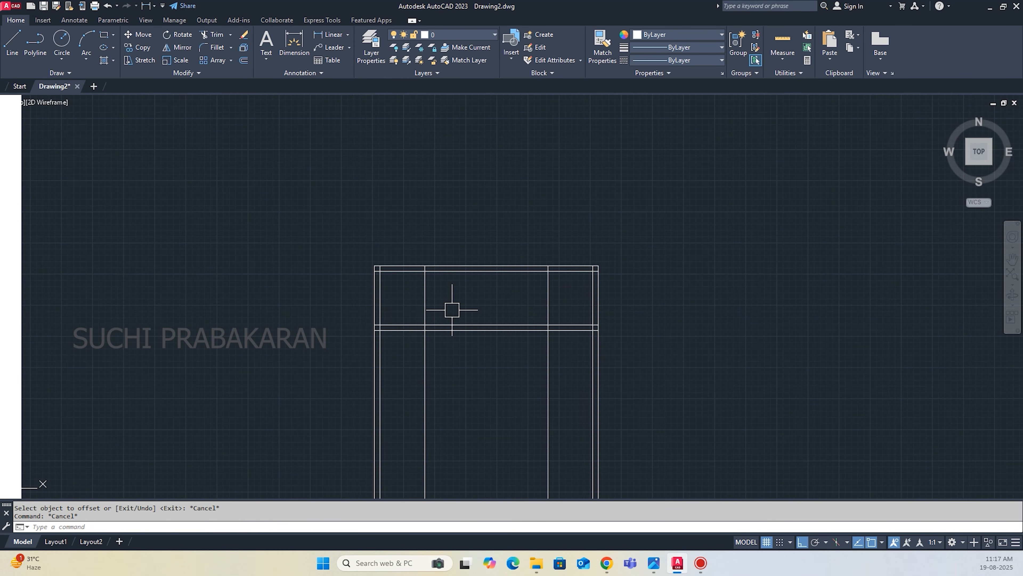
Offset both toilet partition lines 9" toward the middle of the house to form the partition walls.
key("Return")
type("9")
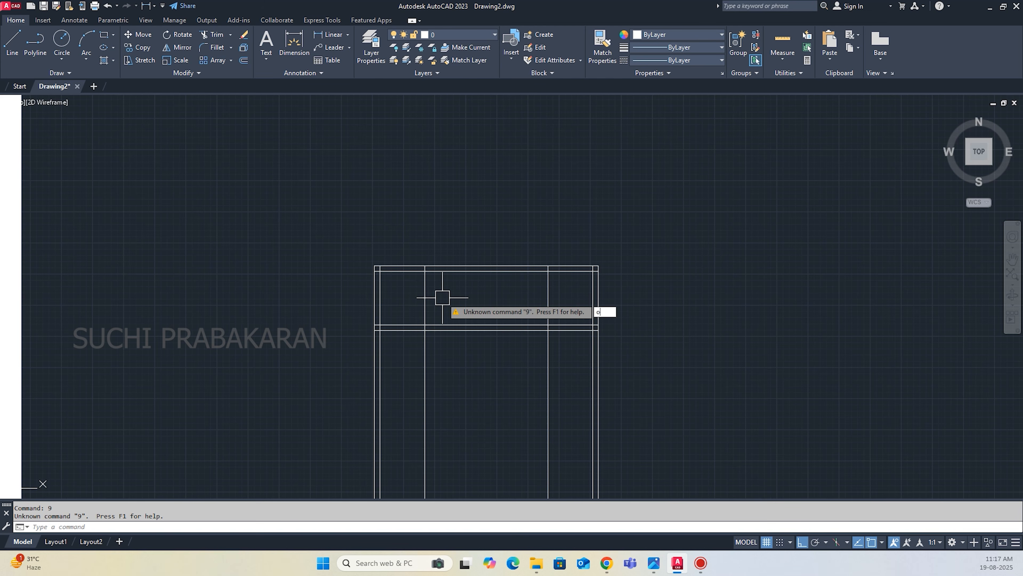
key("Return")
left_click(427, 294)
left_click(465, 296)
left_click(547, 294)
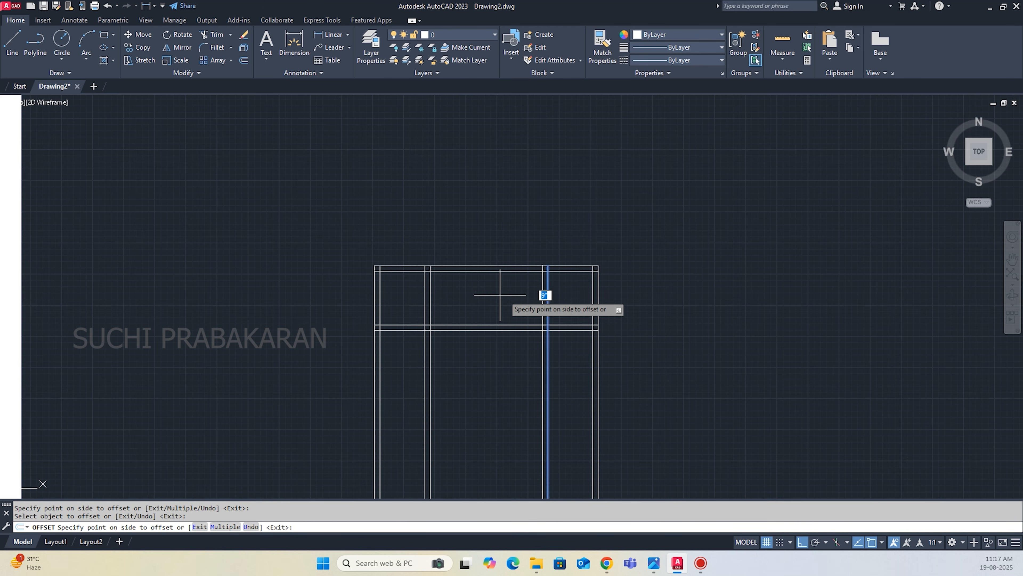
left_click(501, 295)
scroll(500, 255, "down", 4)
Trim the toilet partition lines that extend below the rear cross wall.
key("Return")
type("tr")
key("Return")
scroll(530, 310, "up", 2)
left_click_drag(525, 304, 435, 309)
scroll(553, 328, "down", 4)
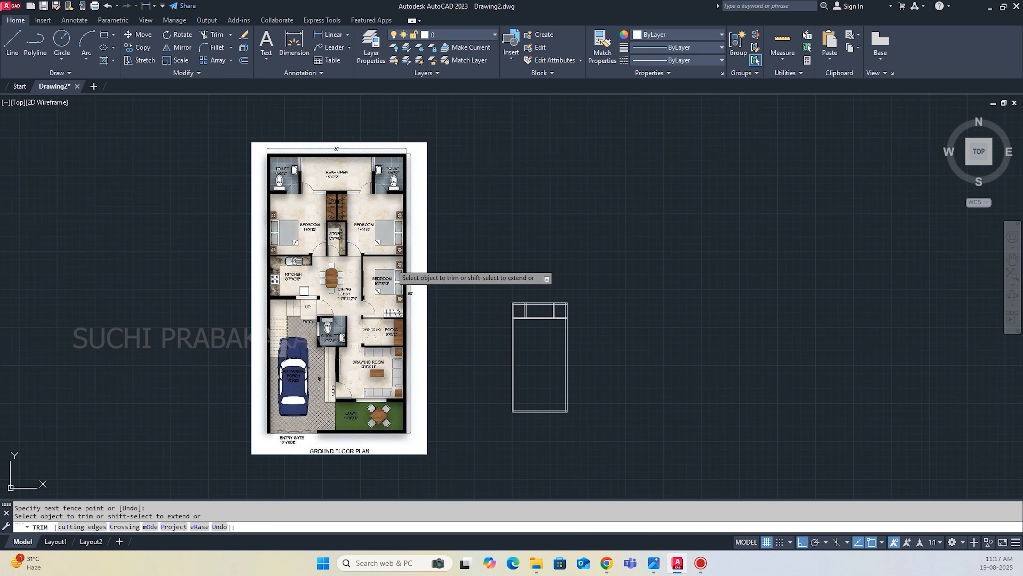
Draw an L-shape from a 2.5' horizontal line and a 2.5' vertical line in empty space for the door symbol.
scroll(274, 177, "up", 5)
scroll(309, 235, "down", 2)
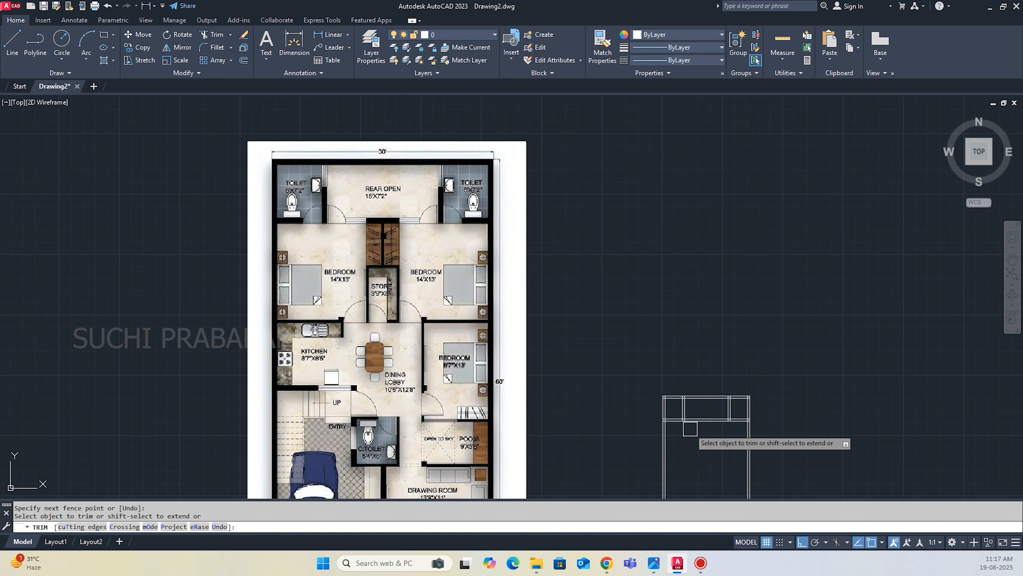
scroll(687, 423, "up", 6)
scroll(576, 448, "down", 5)
scroll(576, 393, "up", 2)
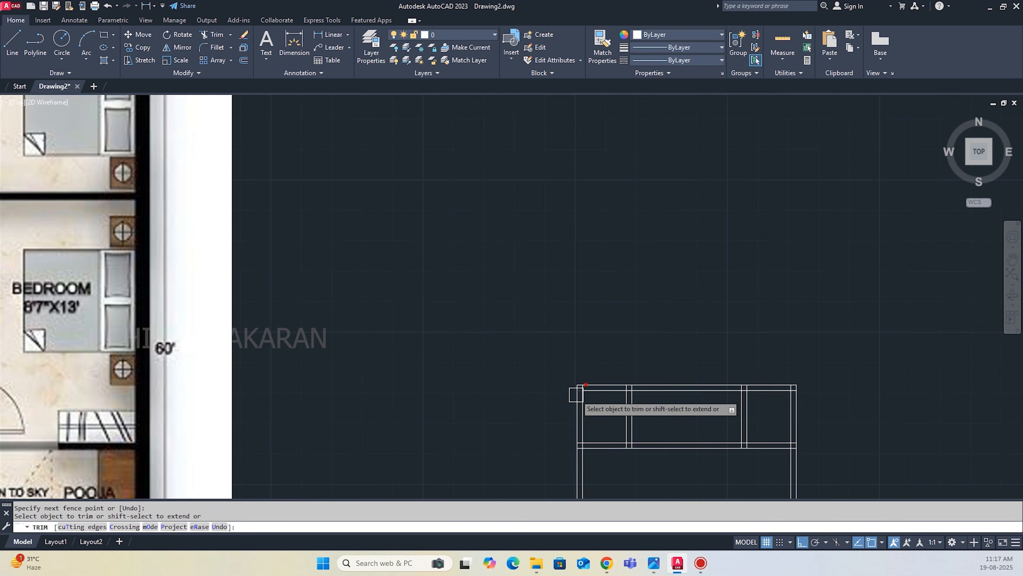
key("Escape")
type("l")
key("Return")
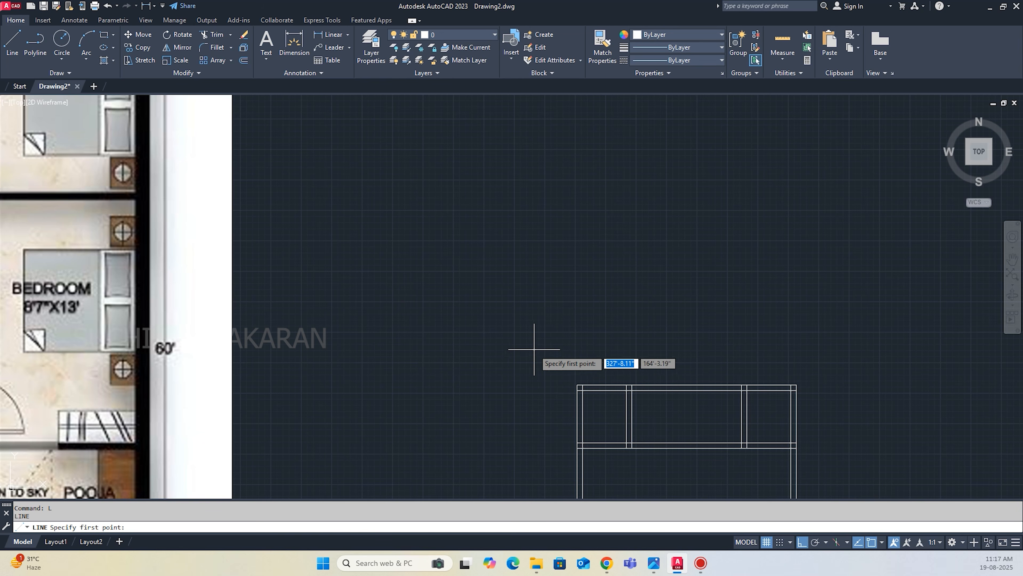
left_click(534, 349)
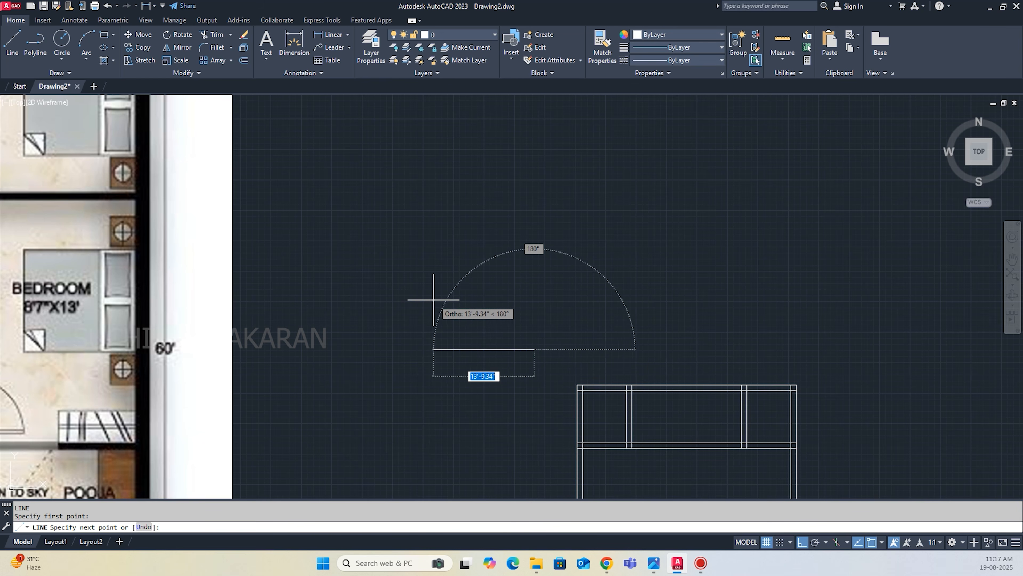
type("2.5'")
key("Return")
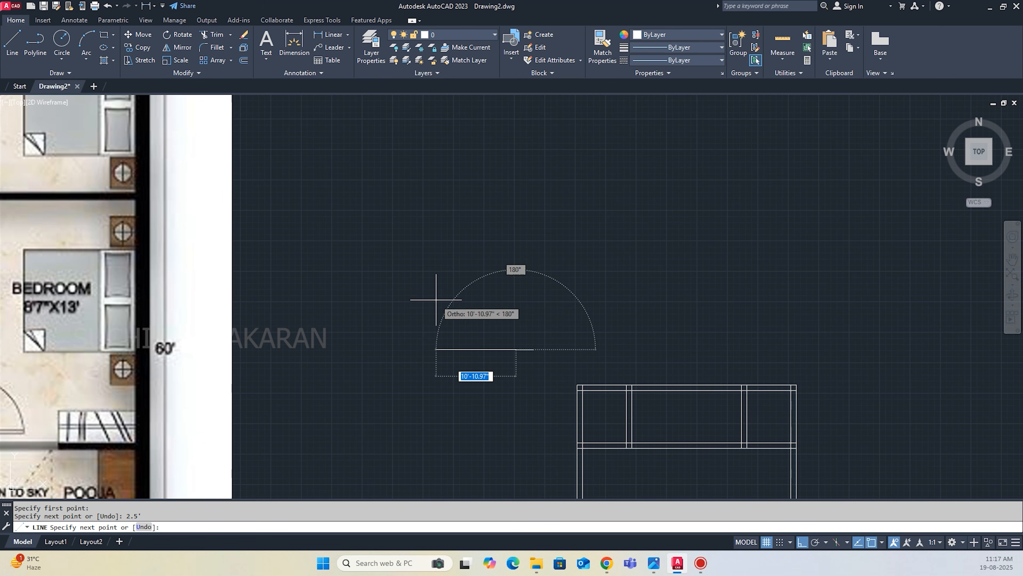
type("2.5'")
key("Return")
key("Return")
scroll(531, 372, "up", 2)
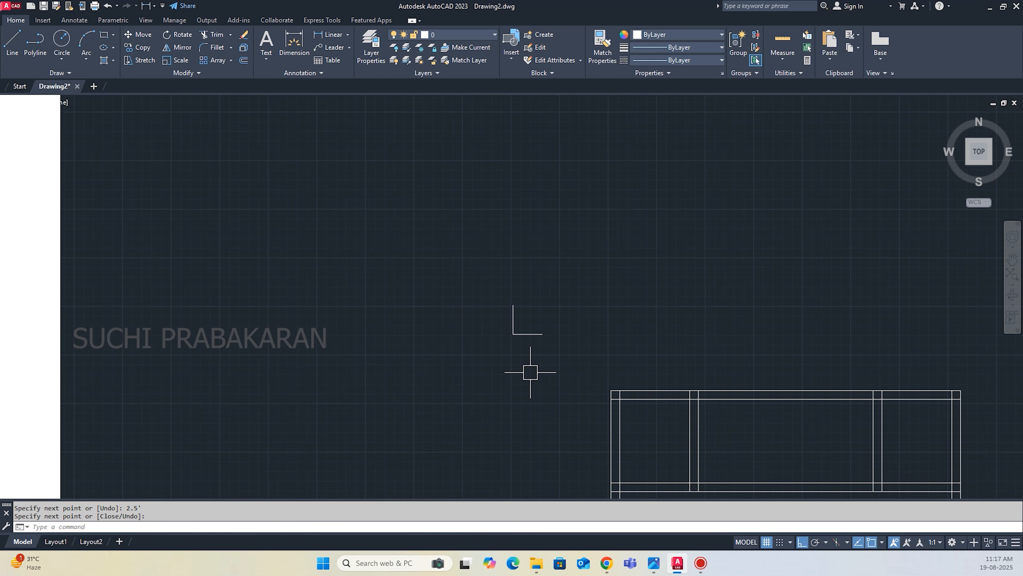
Draw a circle centred on the L's corner through its line ends and trim it to a quarter-arc door swing.
key("Return")
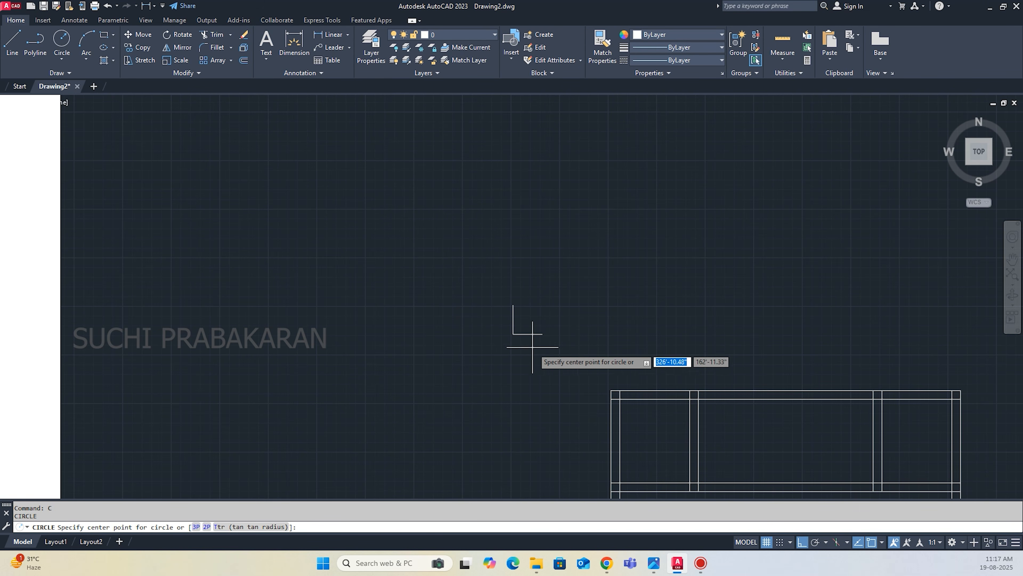
left_click(513, 334)
left_click(539, 336)
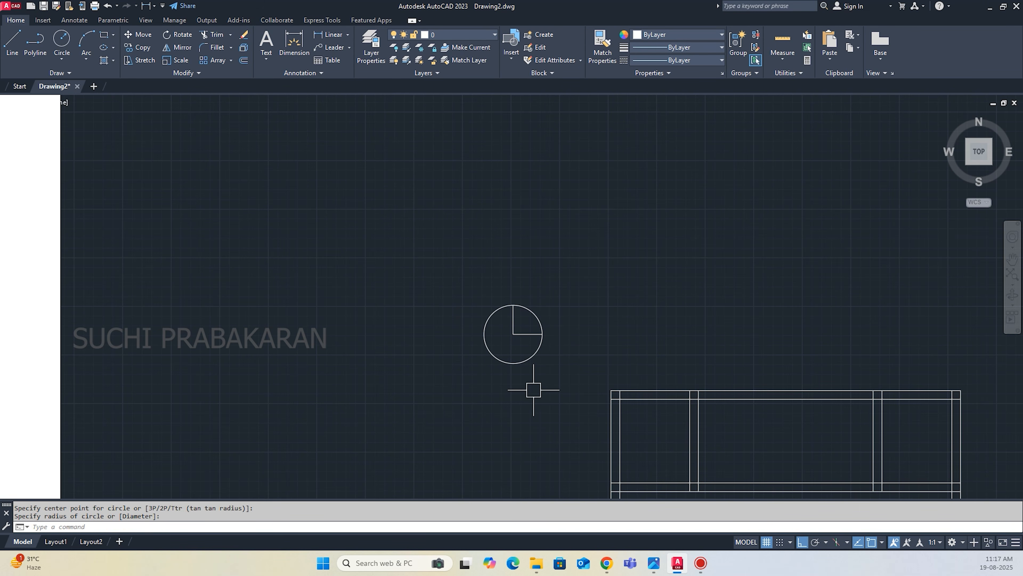
type("t")
key("Return")
left_click(487, 349)
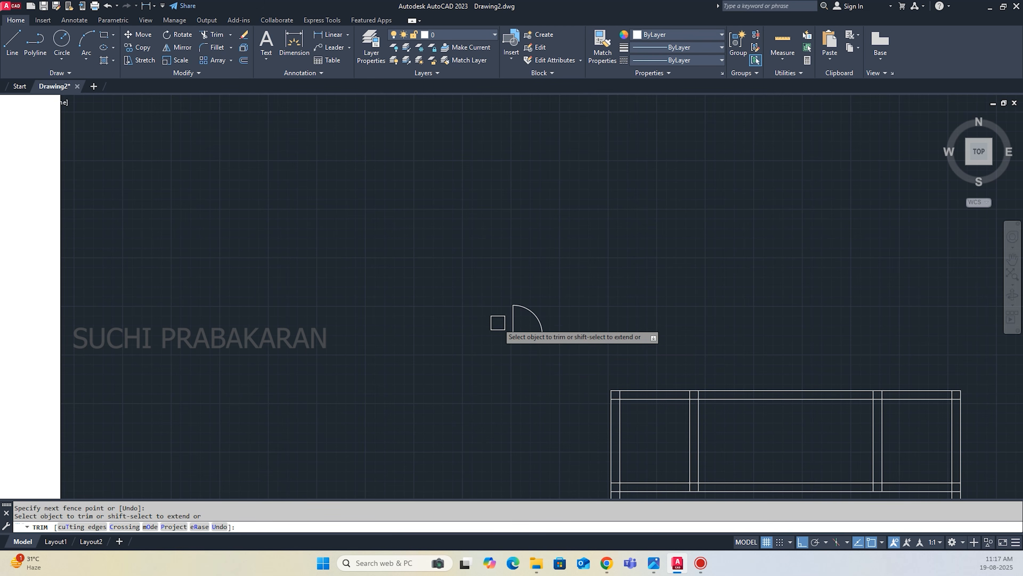
key("Escape")
scroll(502, 310, "up", 5)
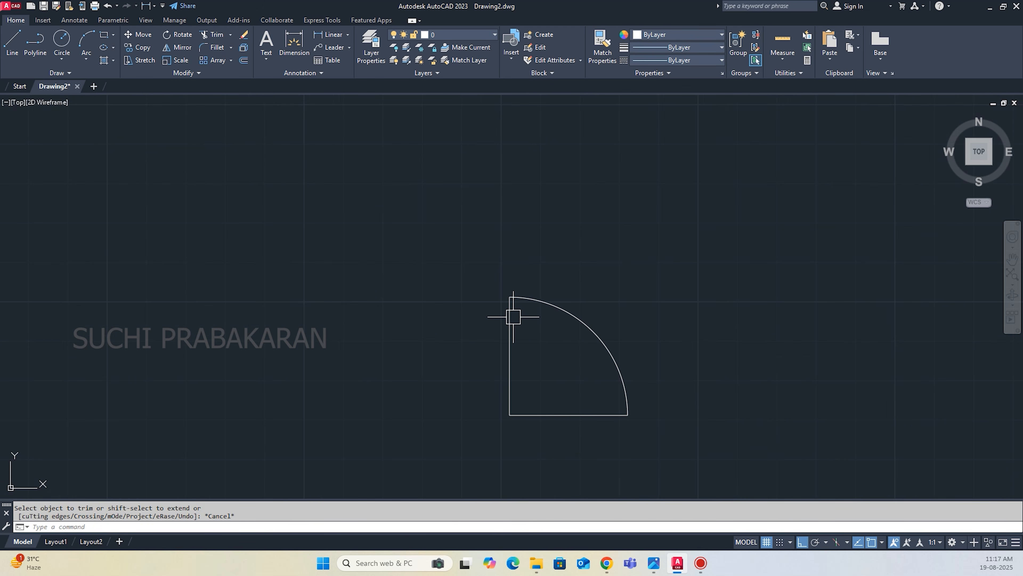
Start the door leaf outline with a 1" horizontal line going outward from the hinge corner, undoing the mistaken 1' segment.
type("l")
key("Return")
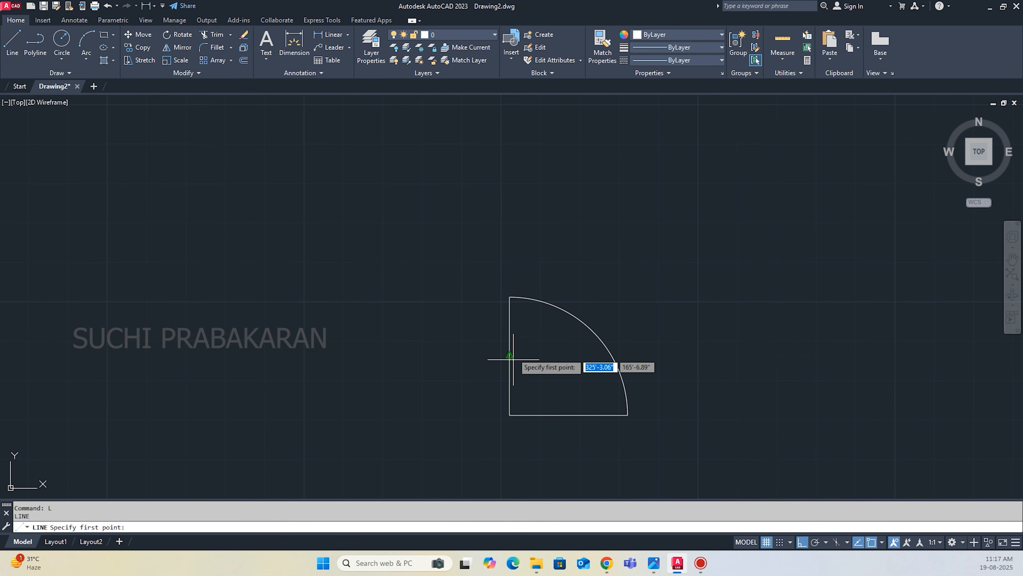
left_click(509, 415)
type("1'")
key("Return")
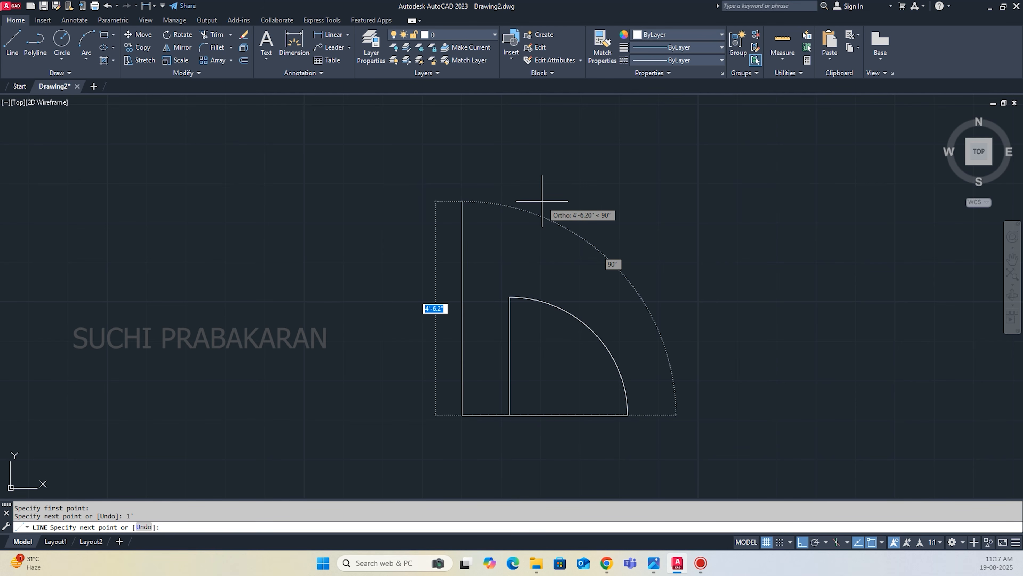
key("ctrl+z")
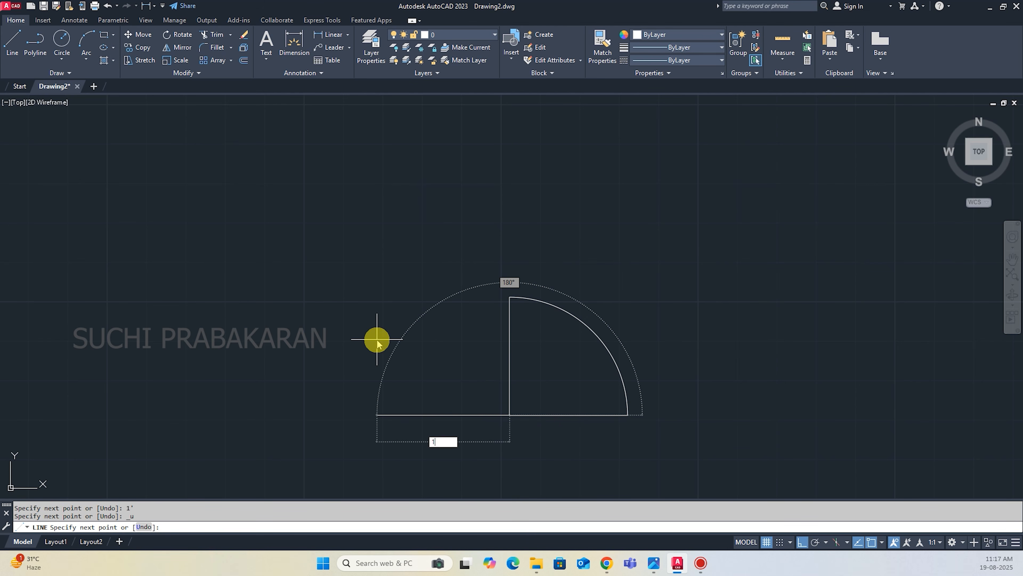
type("1")
key("Return")
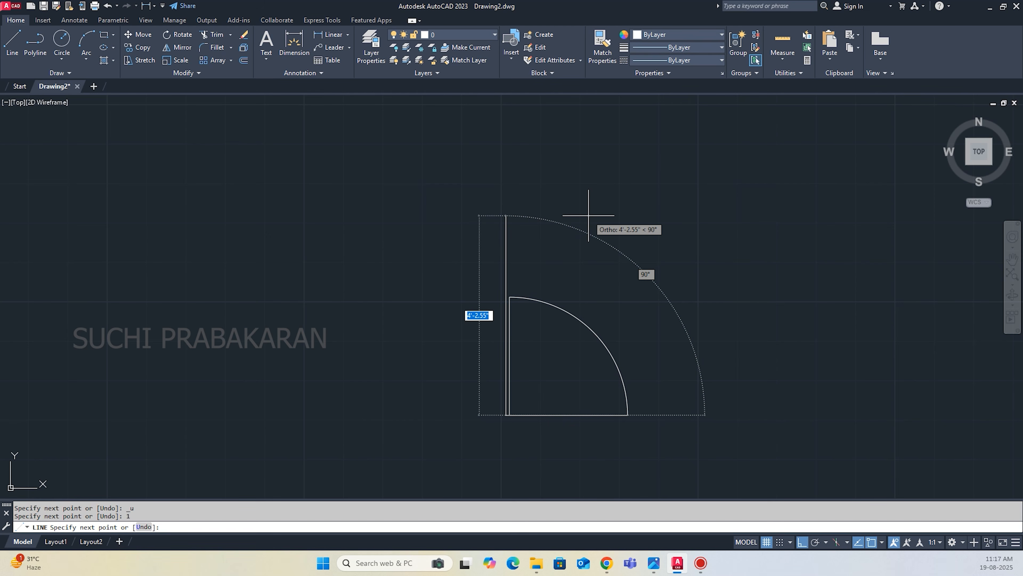
Complete the door leaf with a 2'6" vertical line and a short closing line to the top of the swing arc.
scroll(504, 291, "up", 4)
left_click(518, 309)
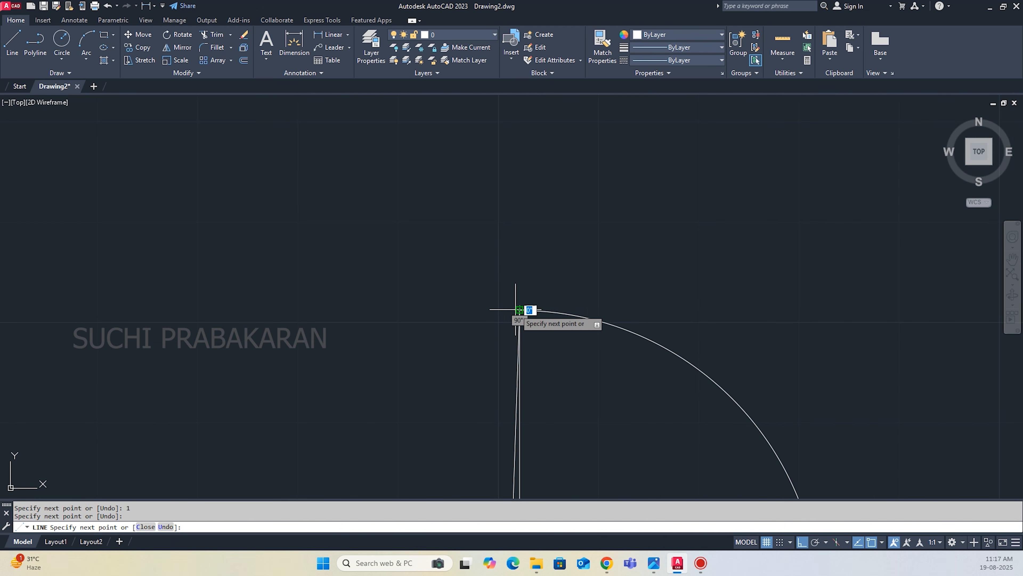
scroll(512, 311, "up", 2)
type("z")
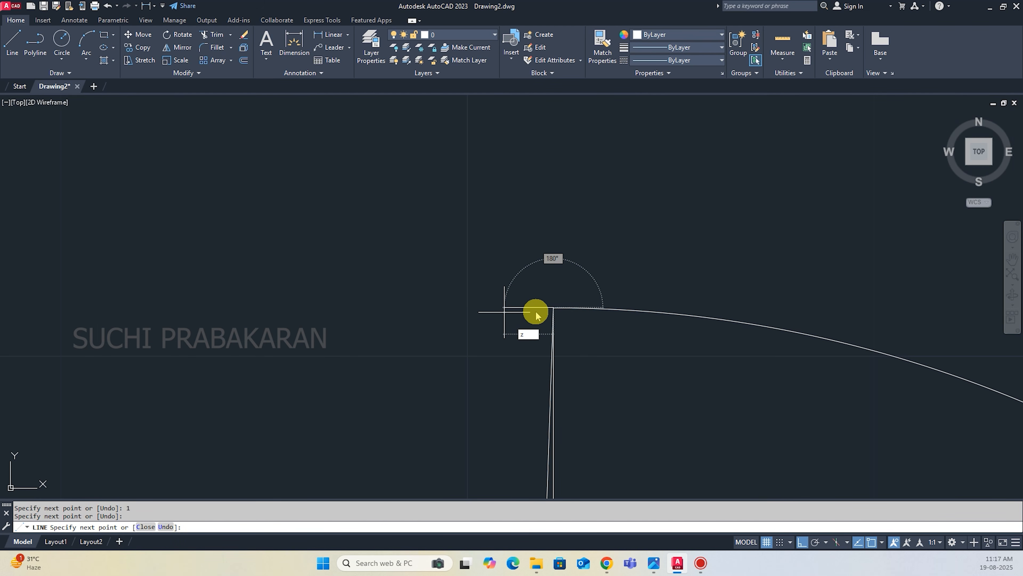
key("Escape")
key("ctrl+z")
scroll(523, 313, "up", 7)
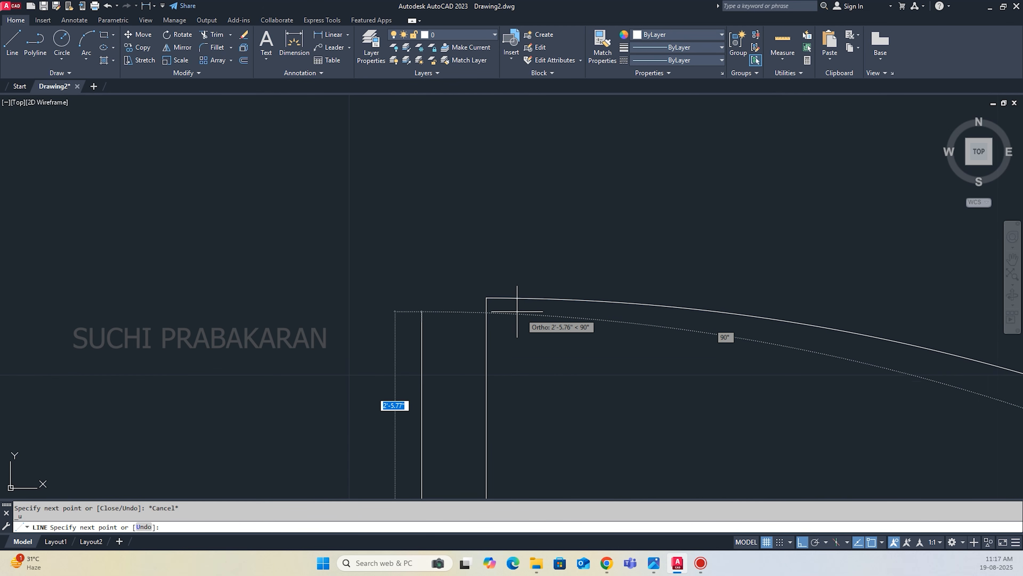
left_click(486, 297)
key("Escape")
scroll(516, 258, "down", 10)
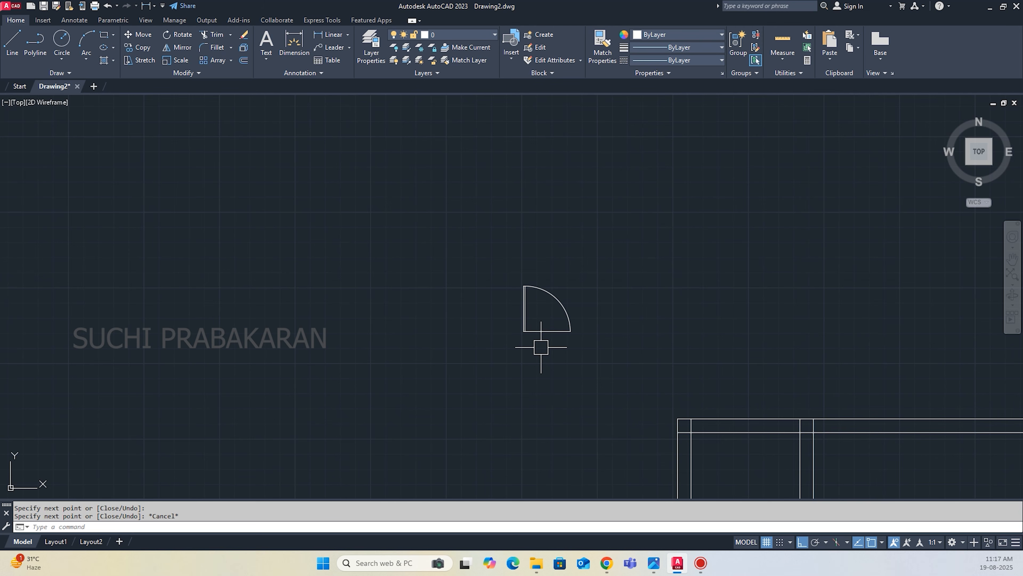
Trim away the horizontal line across the door opening, leaving only the leaf and swing arc.
type("tr")
key("Return")
left_click(541, 332)
key("Escape")
Move the door symbol by its lower hinge corner to where the left toilet partition meets the cross wall, with ortho off.
left_click(588, 342)
left_click(501, 245)
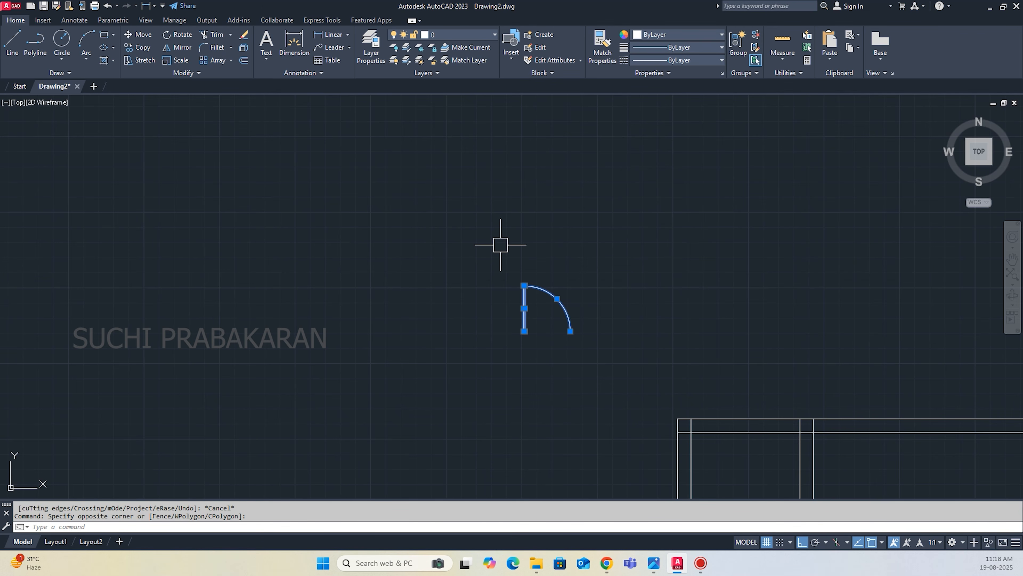
scroll(511, 298, "up", 7)
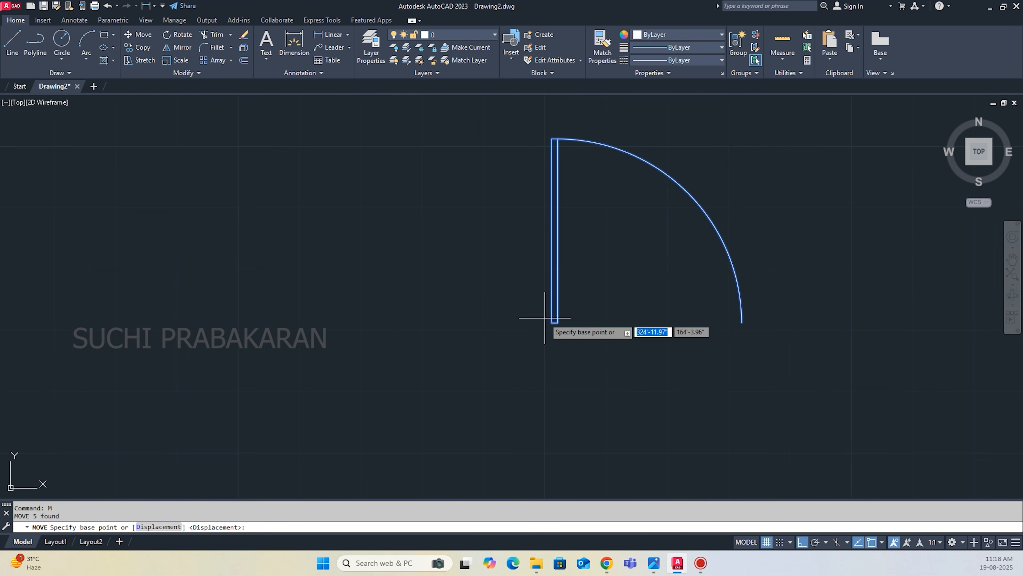
left_click(555, 324)
scroll(552, 322, "down", 10)
key("F8")
scroll(500, 290, "down", 2)
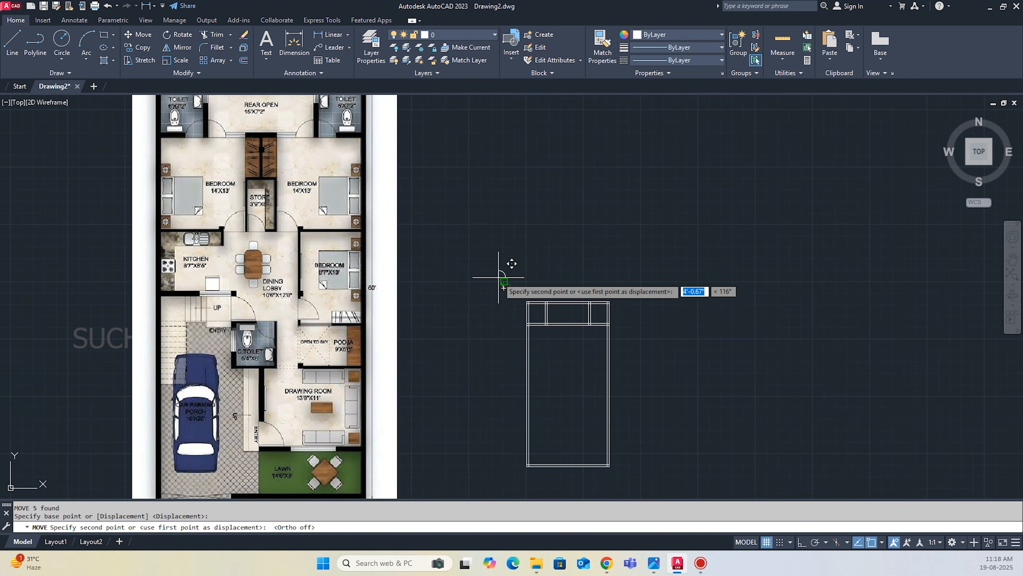
scroll(564, 318, "up", 8)
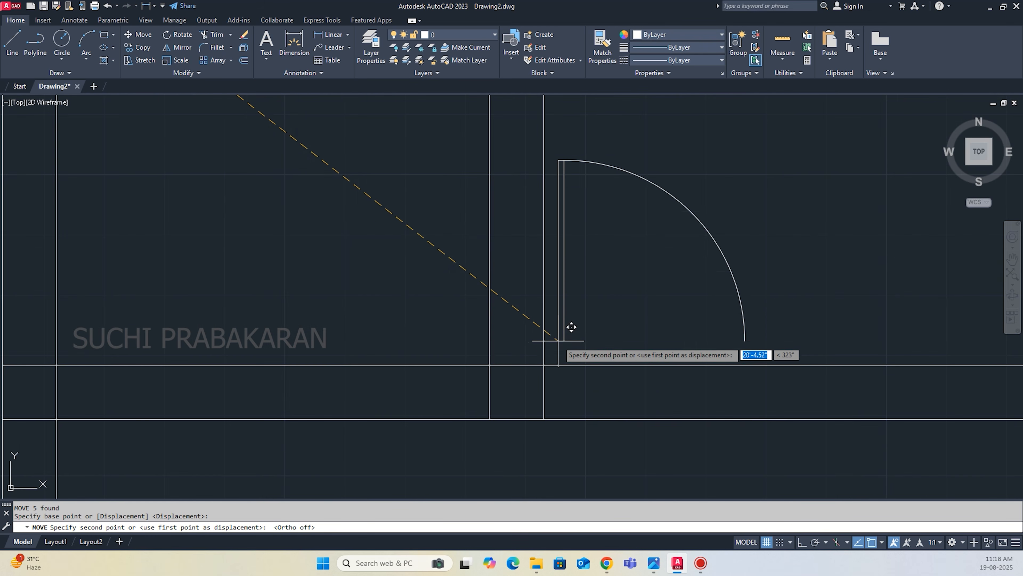
left_click(544, 365)
scroll(452, 307, "down", 8)
scroll(462, 300, "up", 8)
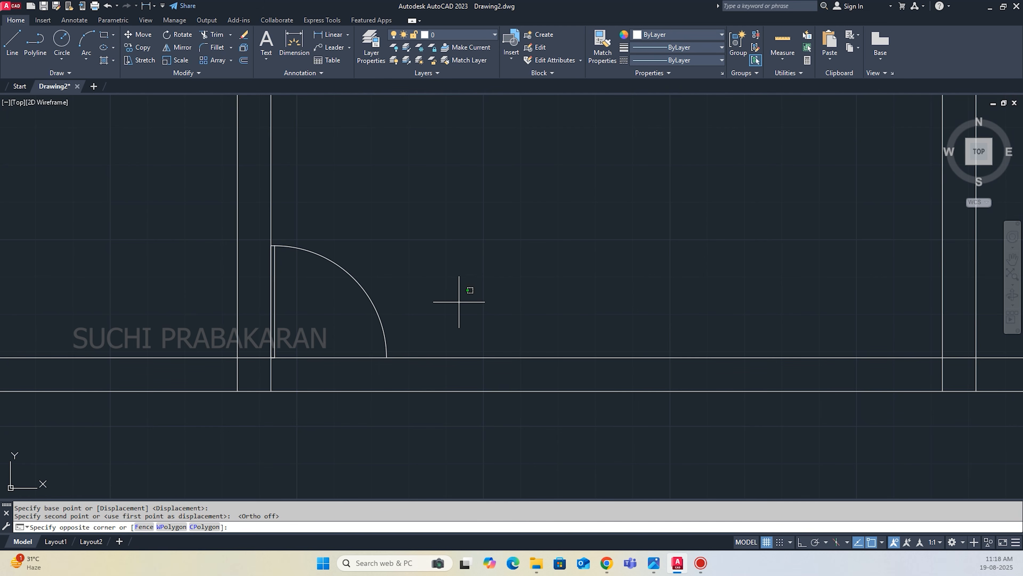
Group the door leaf lines and swing arc at the left toilet partition into one object.
left_click(461, 301)
left_click(272, 238)
scroll(274, 251, "up", 5)
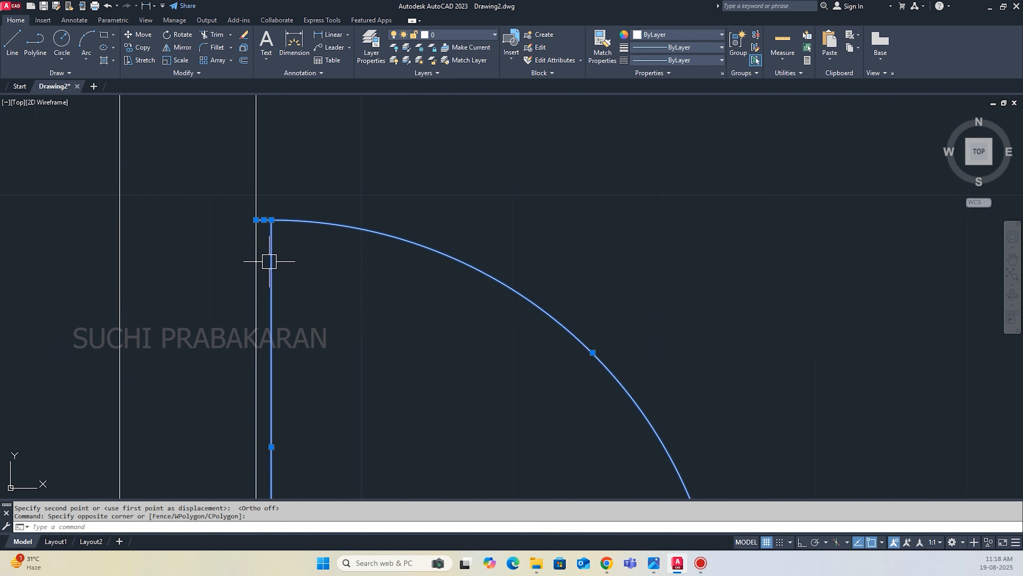
scroll(238, 251, "down", 4)
scroll(298, 468, "up", 12)
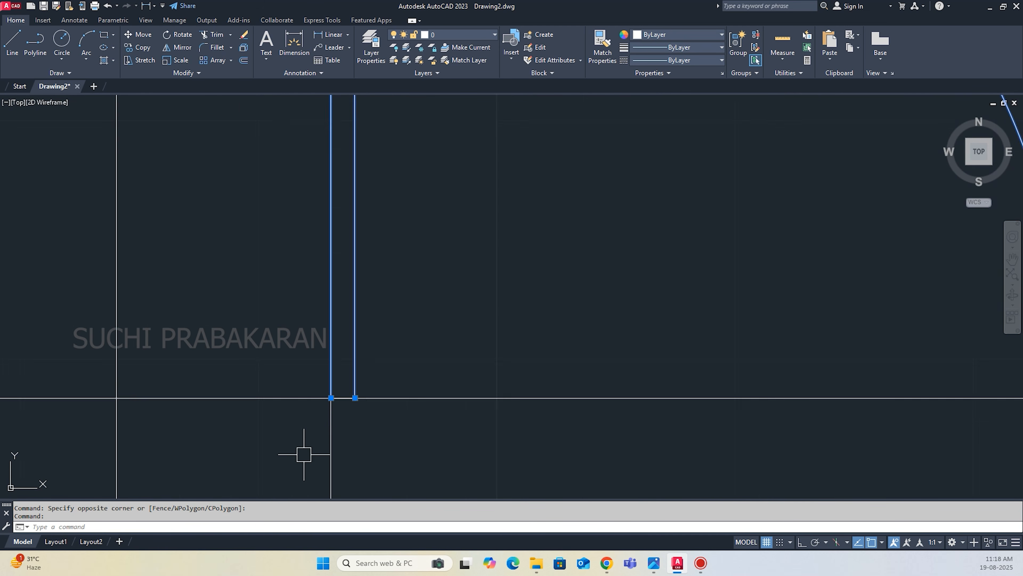
scroll(375, 381, "down", 4)
scroll(384, 397, "down", 10)
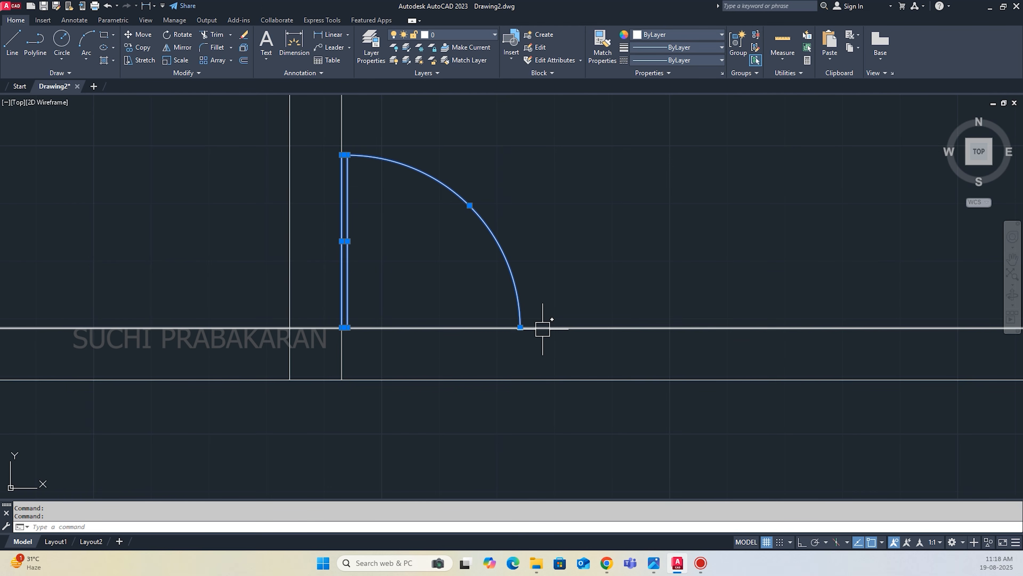
left_click(737, 47)
left_click(504, 260)
key("Escape")
Draw a vertical jamb line from the door arc's lower end across the cross wall to its lower line.
type("l")
key("Return")
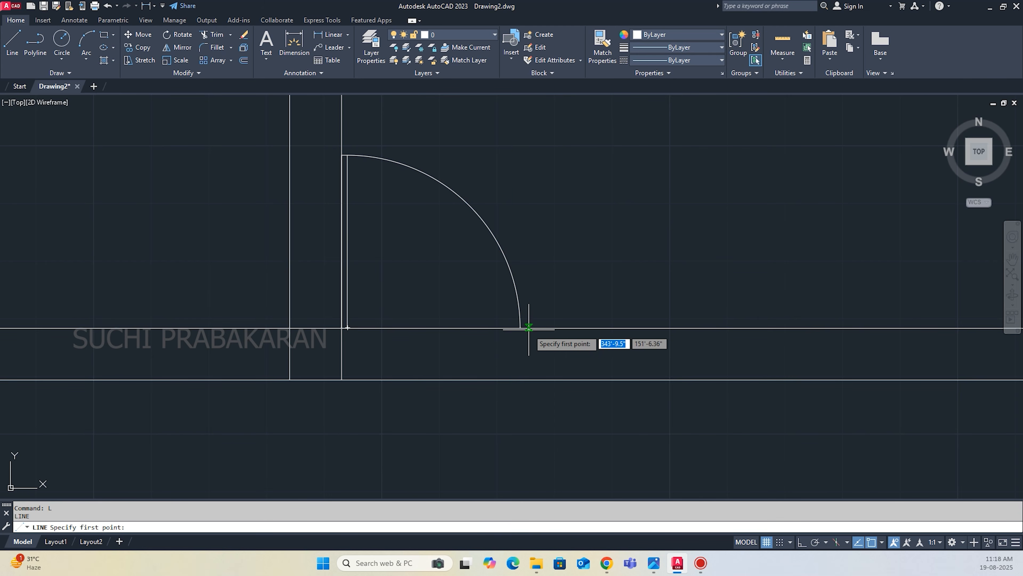
left_click(520, 328)
left_click(521, 379)
key("Return")
key("Return")
scroll(363, 343, "up", 2)
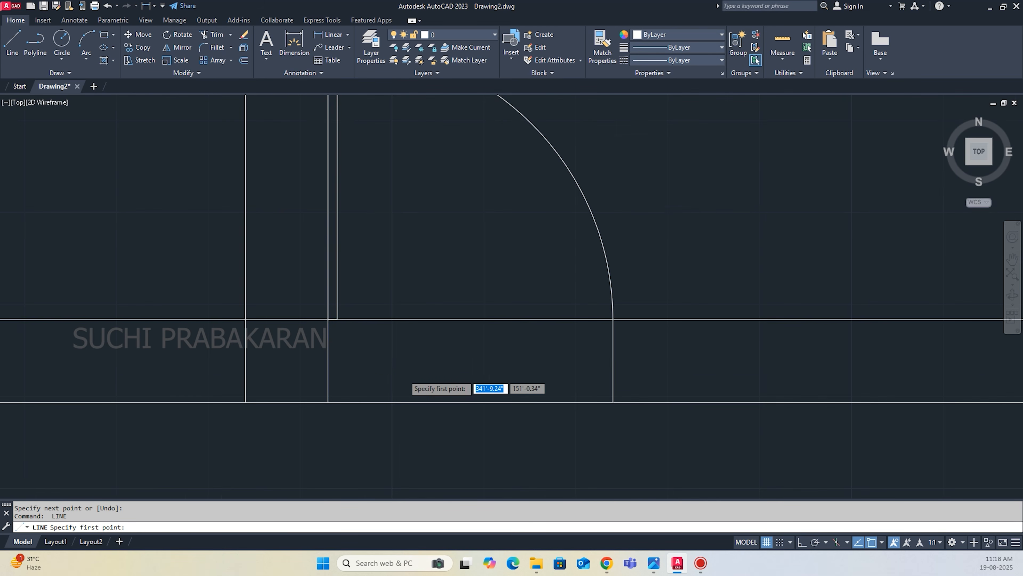
scroll(400, 373, "down", 3)
key("Escape")
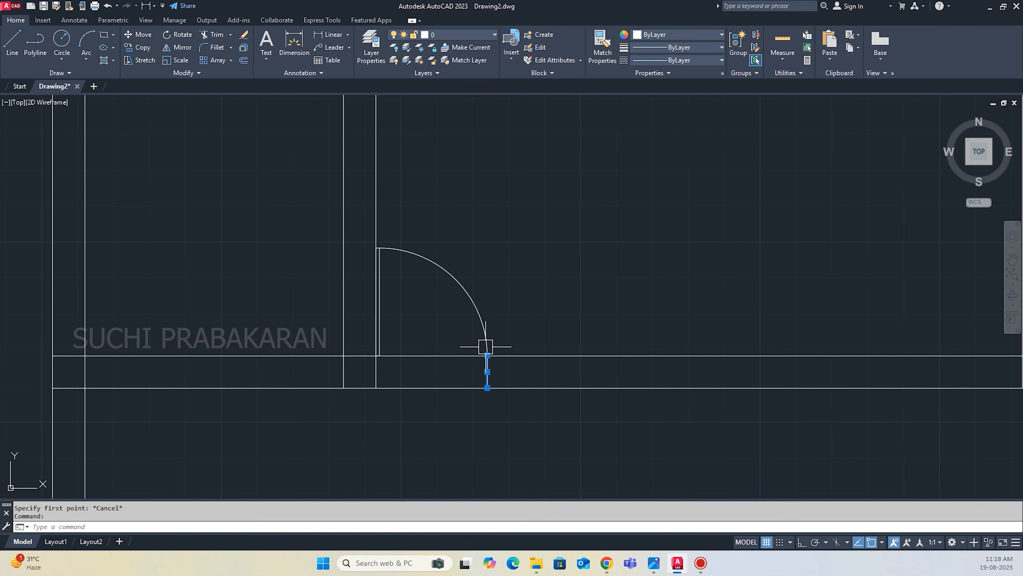
Copy the door and jamb line from the left partition's lower right corner to the same corner of the right partition.
left_click(484, 329)
type("co")
key("Return")
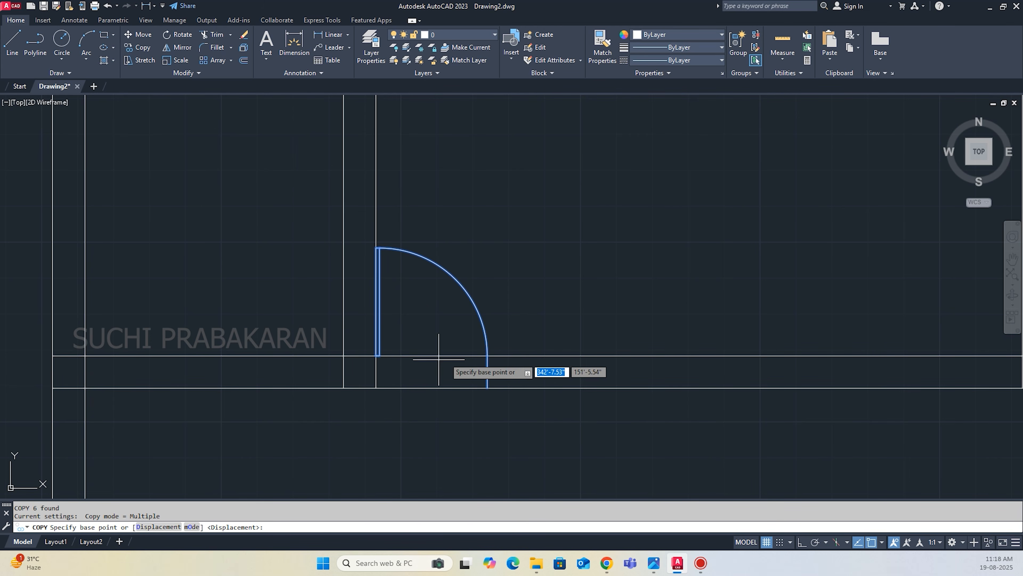
left_click(376, 387)
scroll(258, 368, "down", 7)
scroll(369, 370, "up", 6)
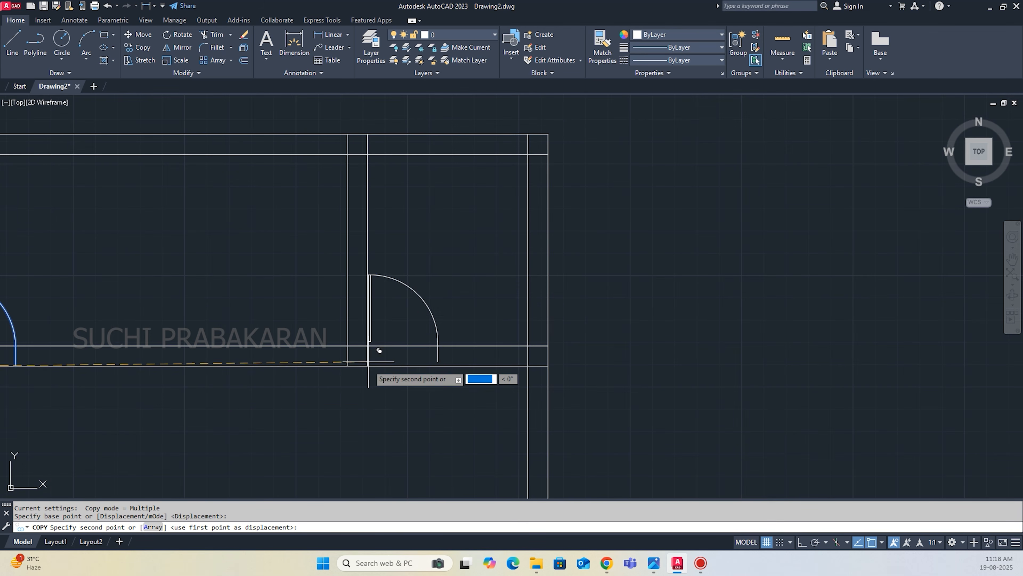
left_click(369, 365)
scroll(462, 355, "down", 2)
scroll(464, 357, "down", 2)
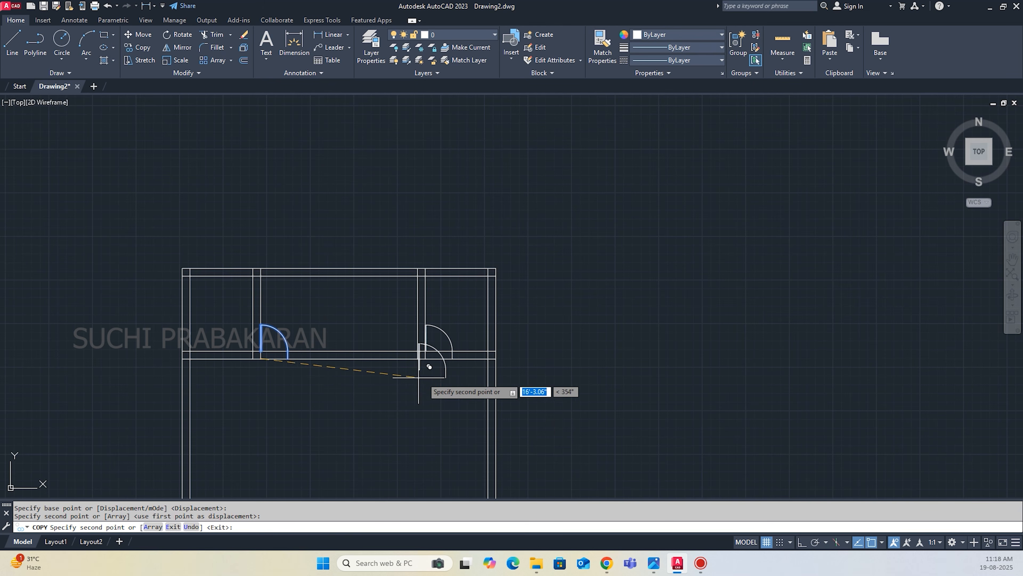
key("Escape")
Mirror the left partition's door and jamb line about the vertical line through the cross wall's midpoint, keeping the original.
scroll(301, 354, "up", 4)
left_click(365, 361)
left_click(279, 292)
scroll(357, 386, "up", 2)
type("mi")
key("Return")
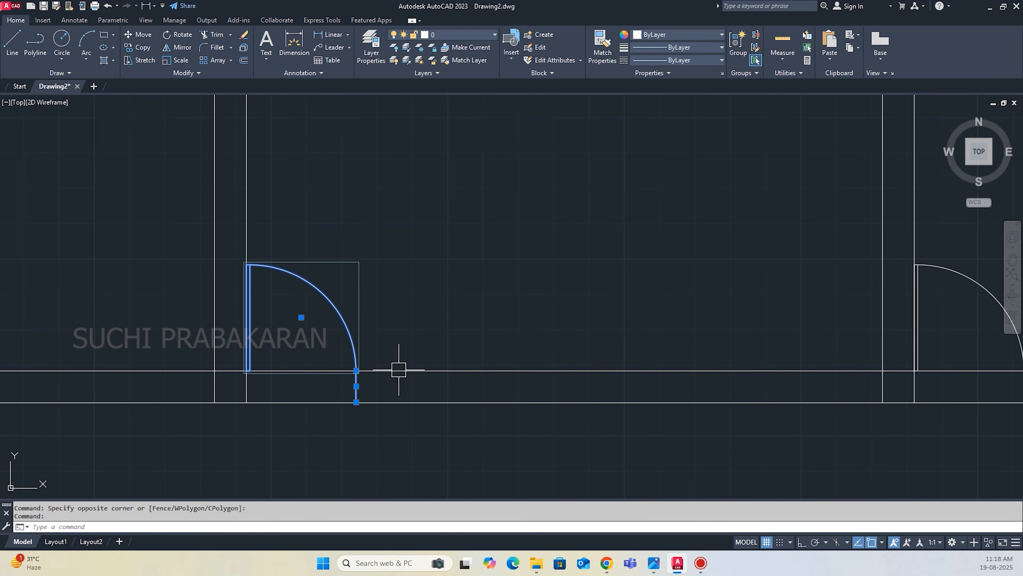
scroll(411, 313, "down", 4)
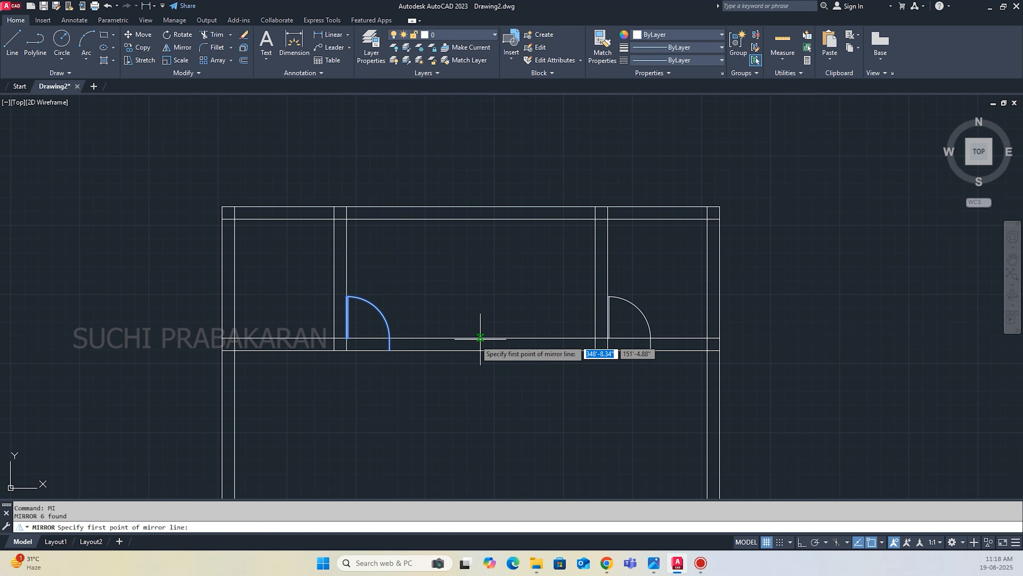
left_click(468, 338)
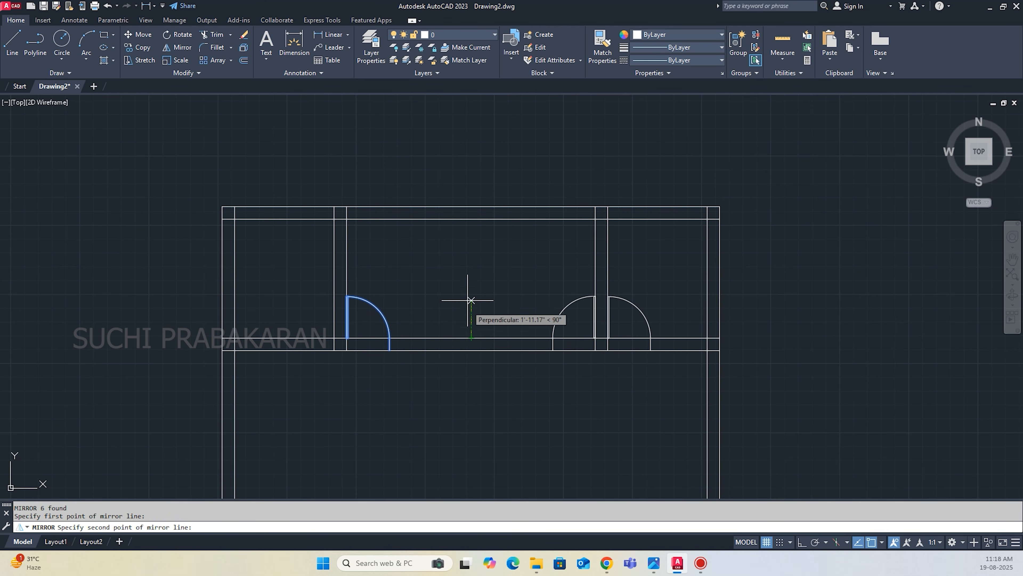
left_click(468, 291)
key("Return")
Copy the mirrored door and jamb line from the right partition's lower left corner to the left partition's lower left corner.
scroll(611, 297, "up", 4)
left_click(531, 317)
left_click(512, 284)
scroll(553, 297, "up", 4)
scroll(512, 291, "down", 4)
scroll(445, 412, "up", 2)
left_click(391, 402)
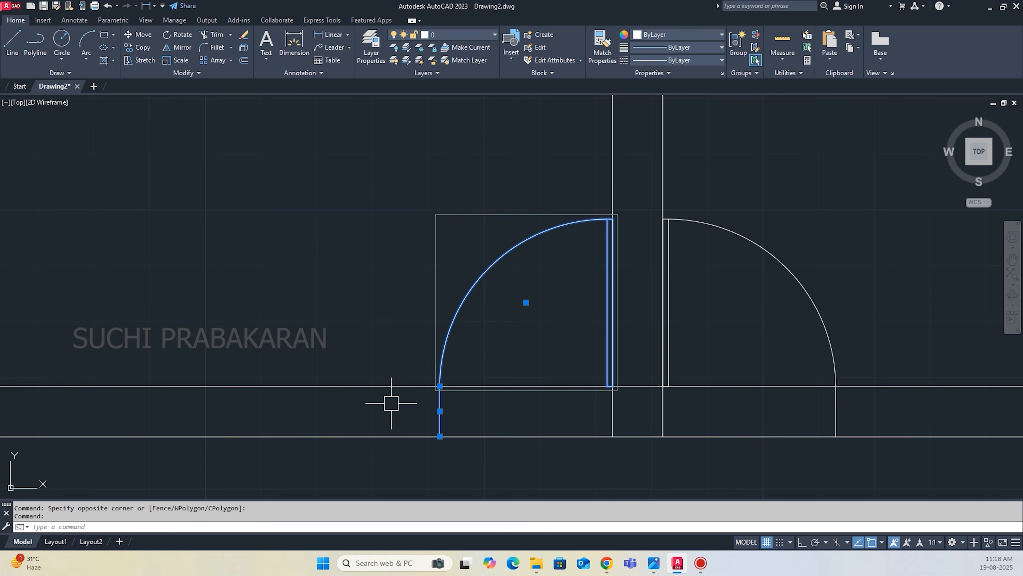
type("Co")
key("Return")
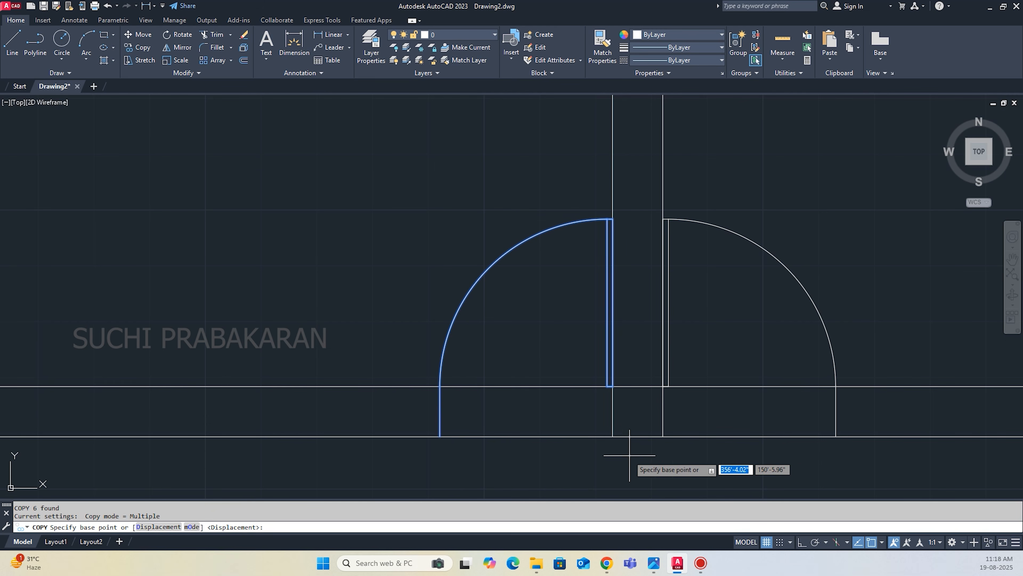
left_click(612, 435)
scroll(645, 419, "down", 4)
scroll(511, 420, "up", 4)
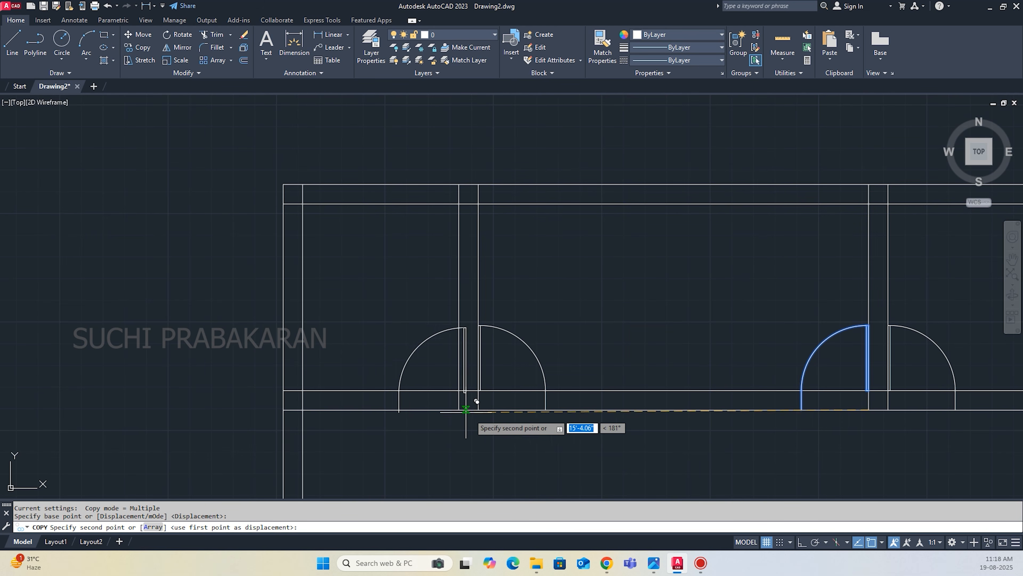
key("Escape")
scroll(440, 375, "down", 2)
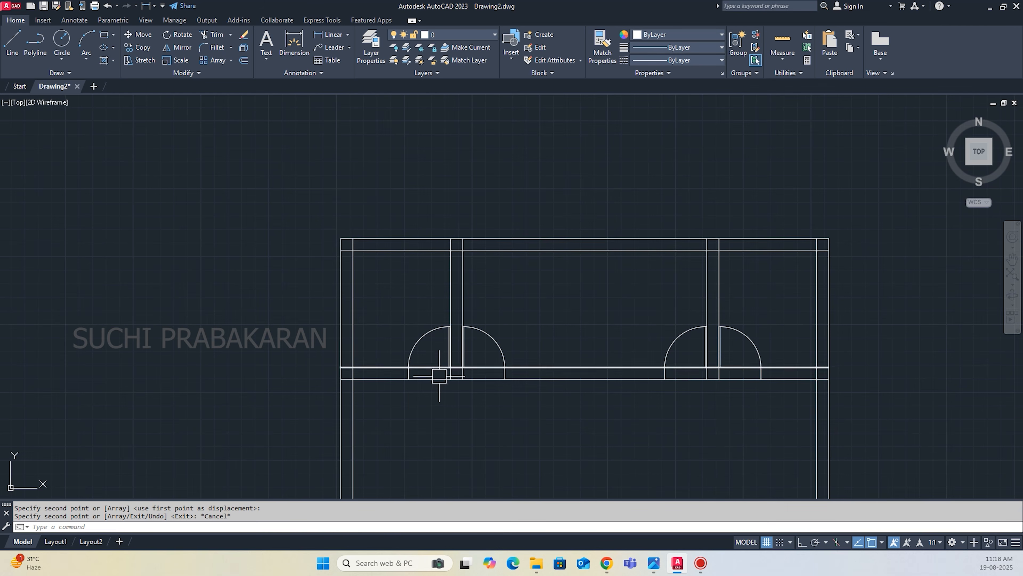
Examine the doors, windows and wardrobe along the rear open area's wall in the reference plan.
scroll(487, 344, "down", 7)
scroll(219, 189, "up", 6)
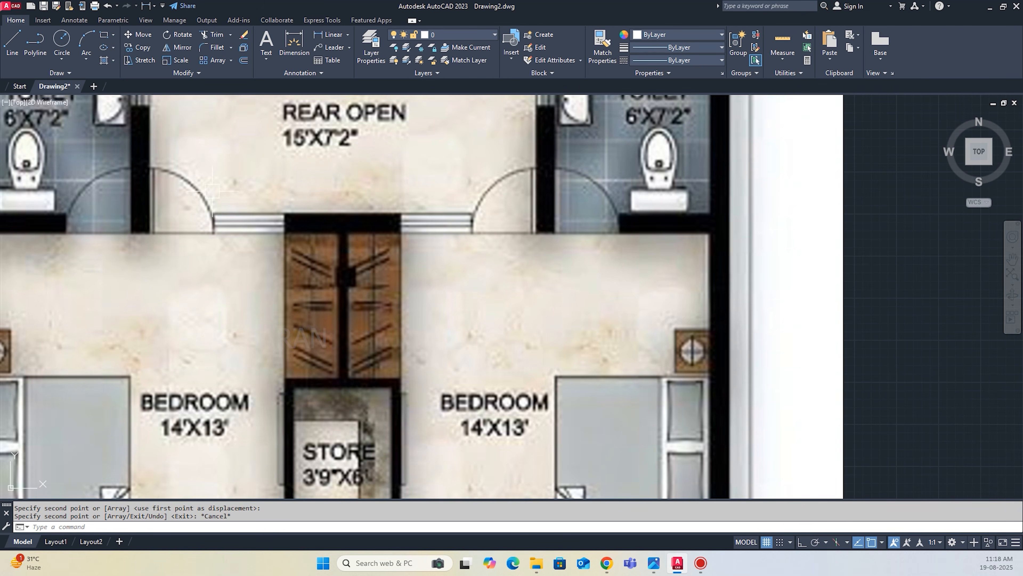
scroll(217, 210, "down", 2)
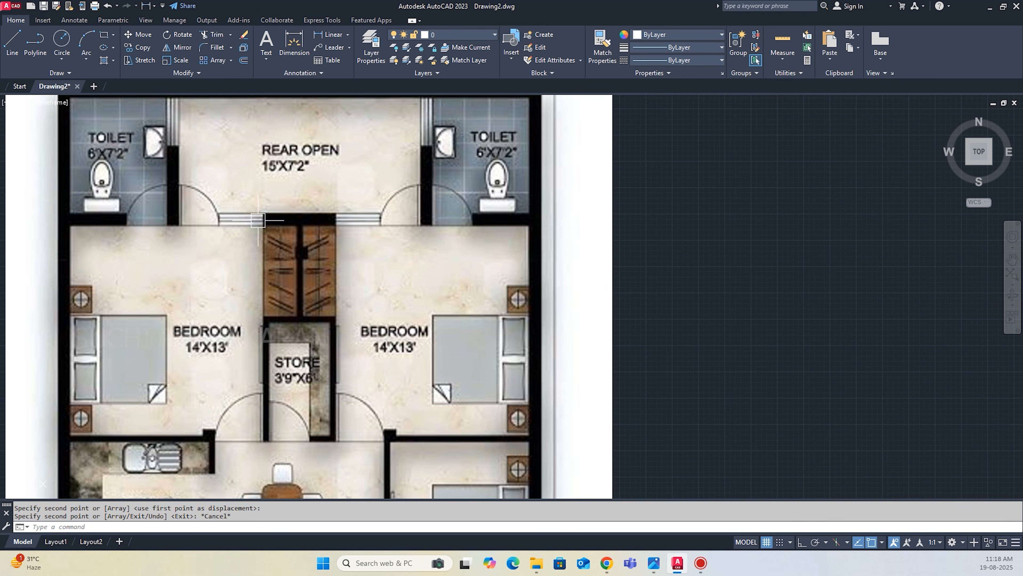
scroll(218, 226, "down", 2)
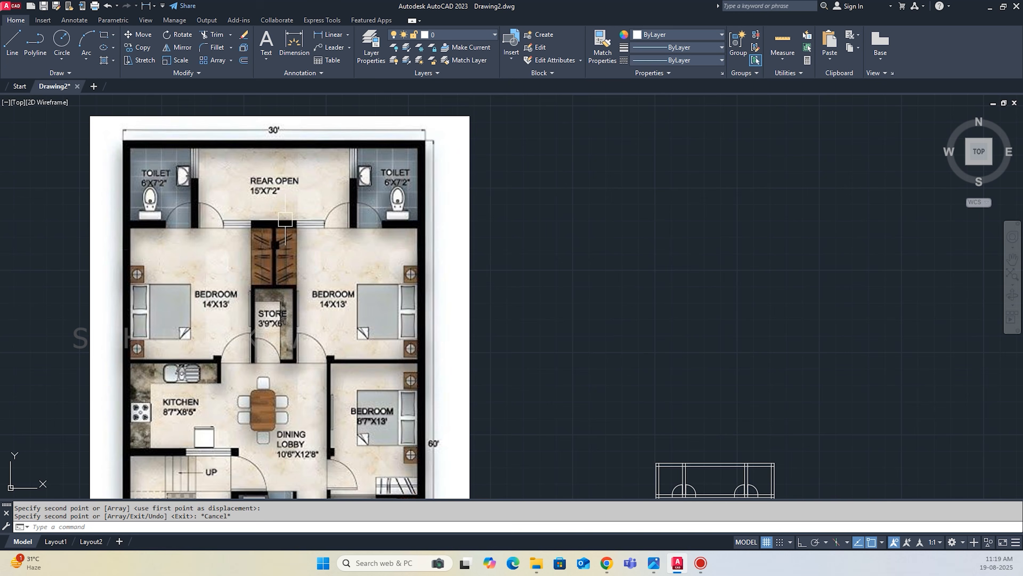
scroll(209, 226, "down", 2)
scroll(372, 343, "up", 3)
scroll(365, 365, "up", 1)
scroll(372, 365, "up", 1)
Trim the cross wall lines out of the four door openings beside the two toilet partitions.
type("t or")
key("Return")
left_click_drag(354, 372, 354, 334)
left_click_drag(303, 374, 303, 313)
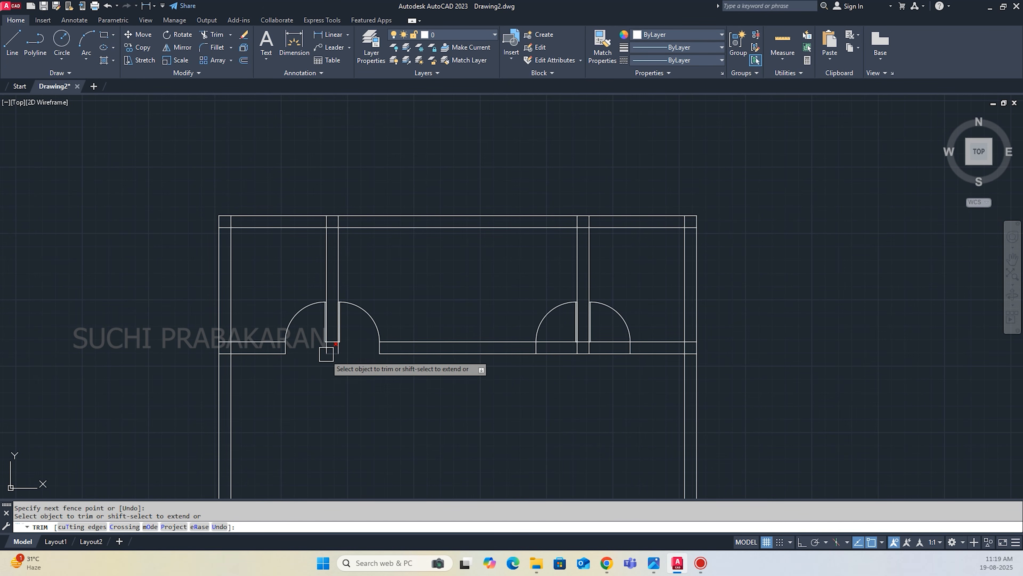
scroll(322, 351, "up", 3)
scroll(293, 384, "down", 2)
left_click_drag(677, 416, 662, 348)
left_click_drag(715, 402, 734, 333)
scroll(728, 427, "down", 3)
key("Escape")
Draw a vertical line across the cross wall at the midpoint of its segment between the two inner doors.
scroll(623, 402, "up", 1)
type("l")
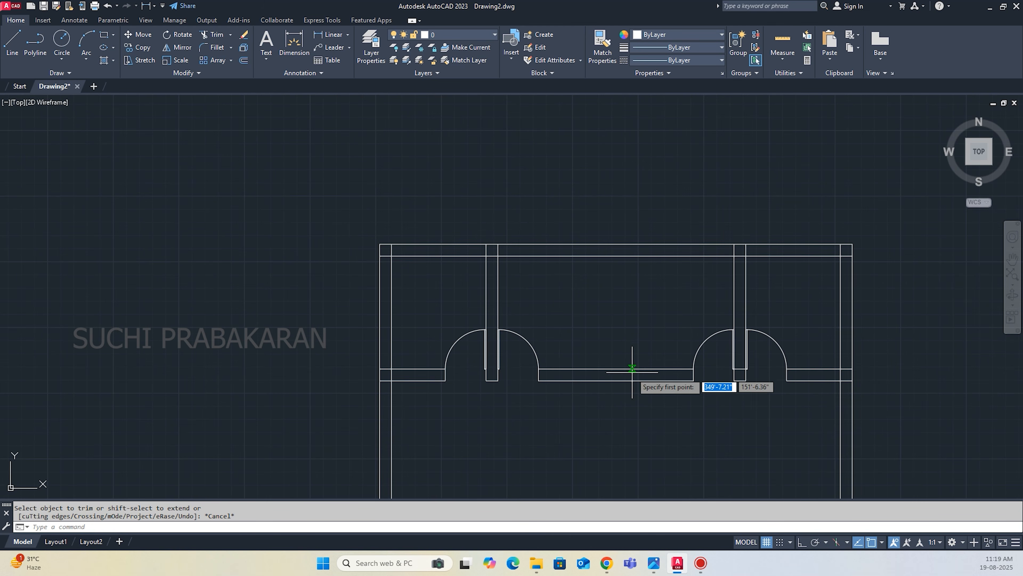
key("Return")
left_click(616, 368)
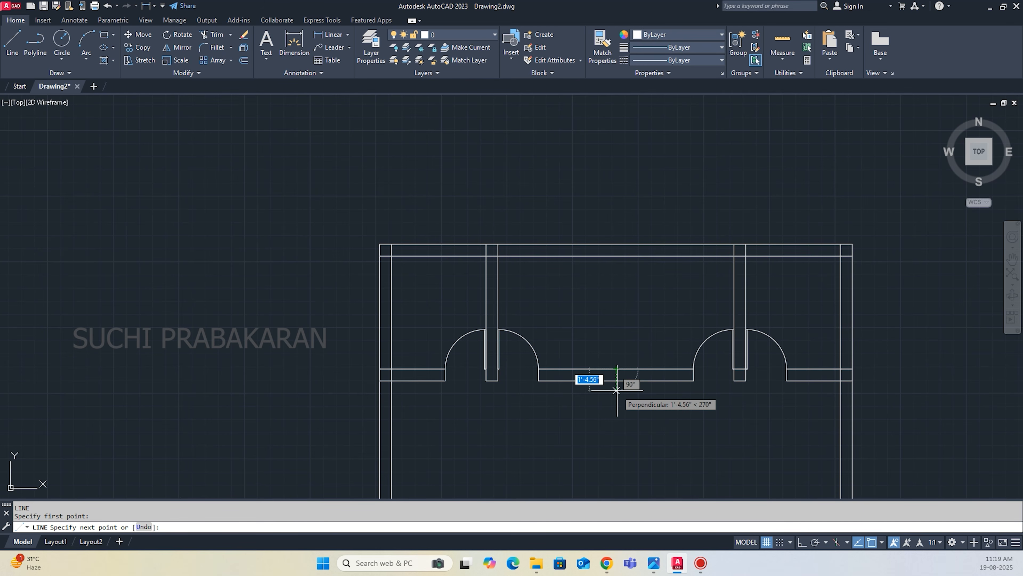
left_click(616, 379)
key("Return")
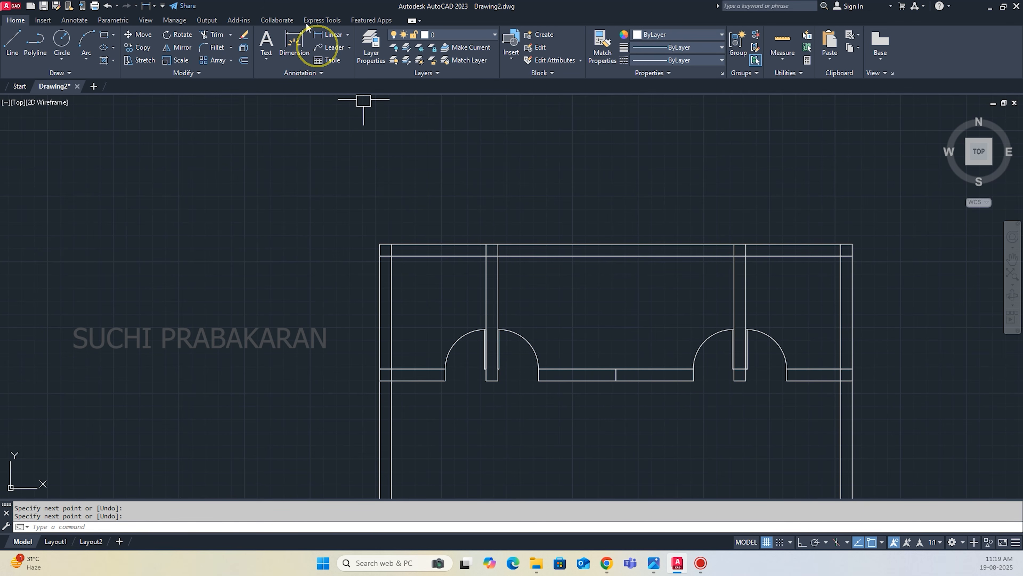
Measure from the left inner door jamb to the cross wall's centre line with a linear dimension, without placing it.
left_click(328, 34)
left_click(538, 380)
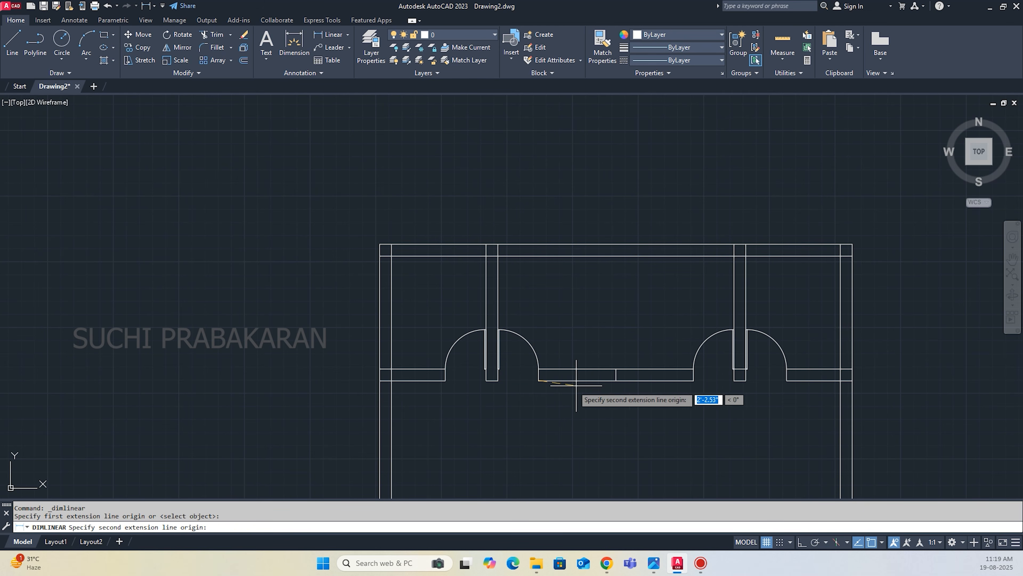
left_click(616, 380)
scroll(606, 380, "down", 4)
key("Escape")
Examine the window lengths beside the wardrobe wall in the reference plan and compare them with the drawn cross wall.
scroll(609, 383, "down", 4)
scroll(343, 221, "up", 6)
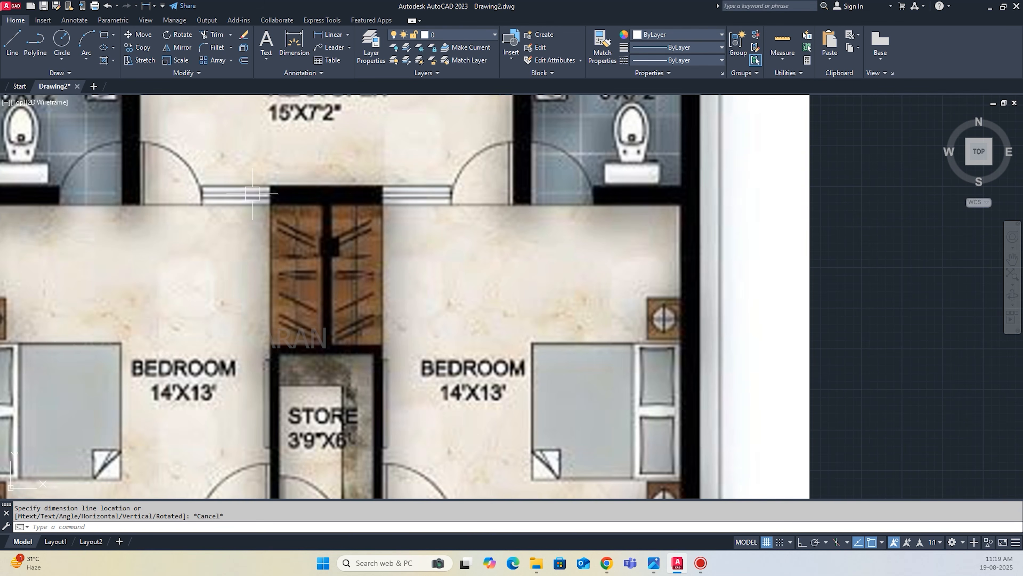
scroll(237, 205, "down", 2)
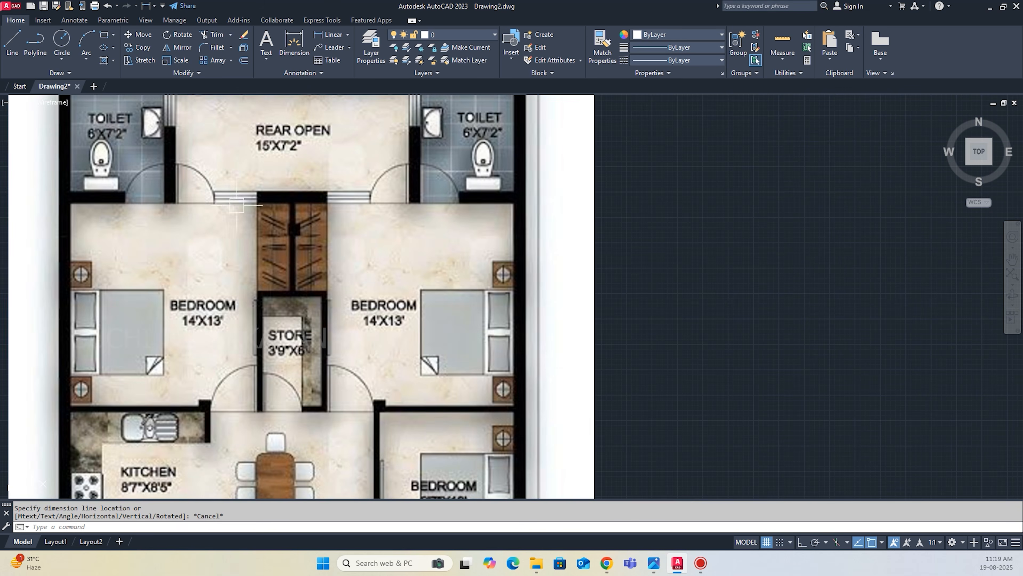
scroll(260, 188, "up", 2)
scroll(457, 251, "down", 5)
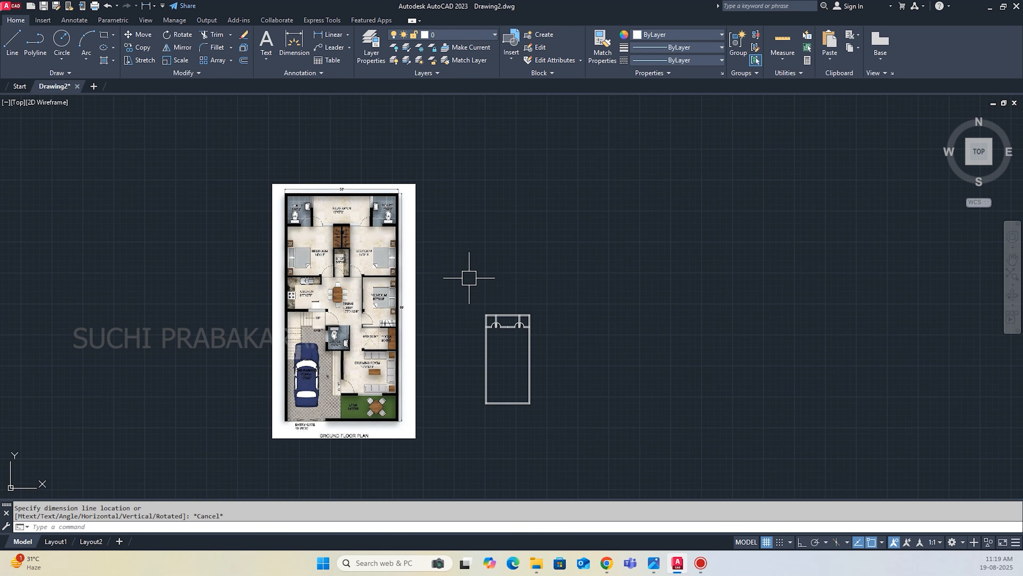
scroll(540, 412, "up", 5)
scroll(540, 412, "up", 4)
scroll(432, 208, "up", 2)
scroll(452, 255, "down", 8)
scroll(270, 279, "down", 2)
scroll(71, 193, "up", 2)
scroll(123, 254, "down", 2)
scroll(362, 310, "up", 12)
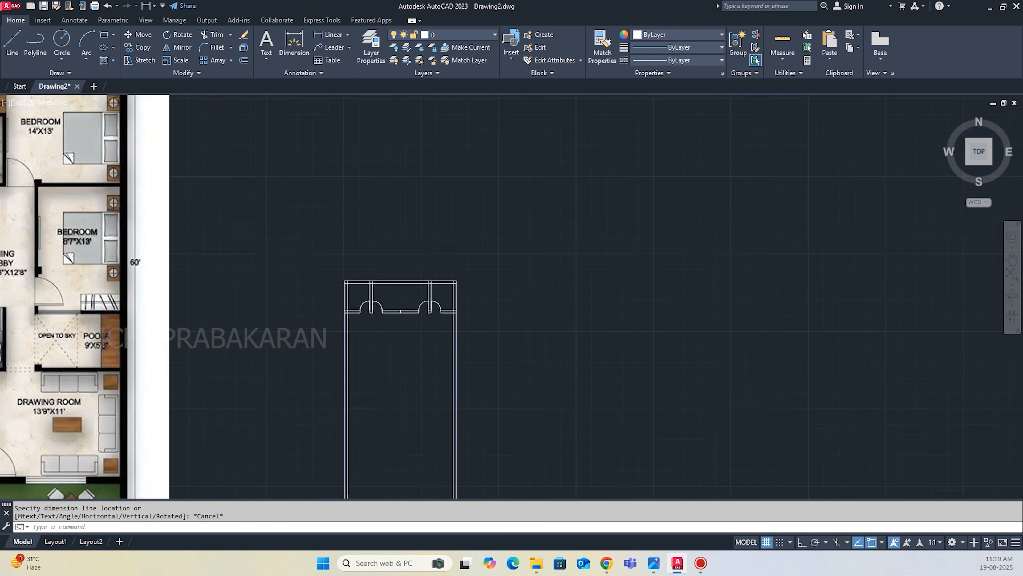
Offset both inner door jamb lines 2.75' toward the cross wall's centre to mark the two window ends.
type("o")
key("Return")
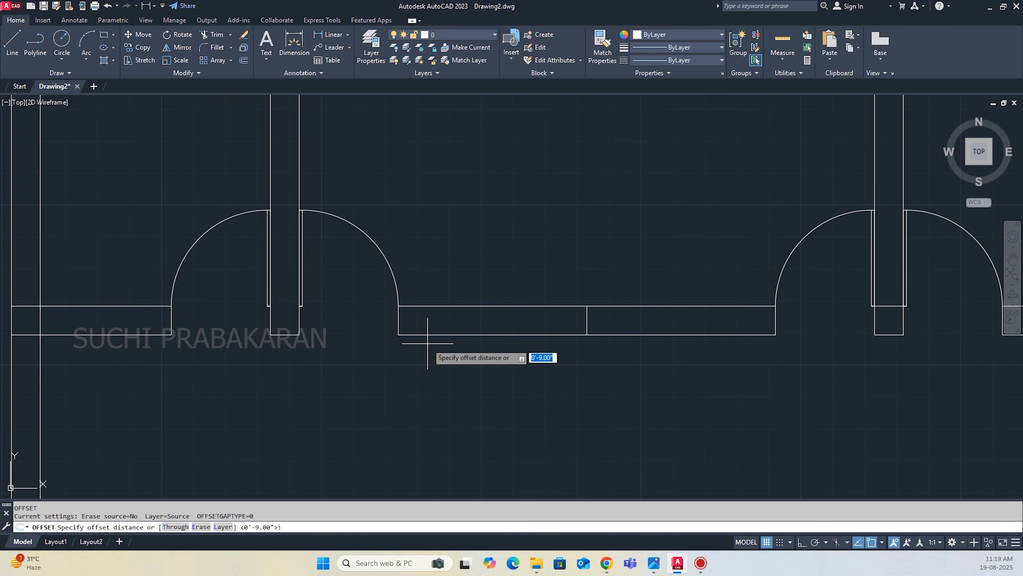
type("2.75")
key("Return")
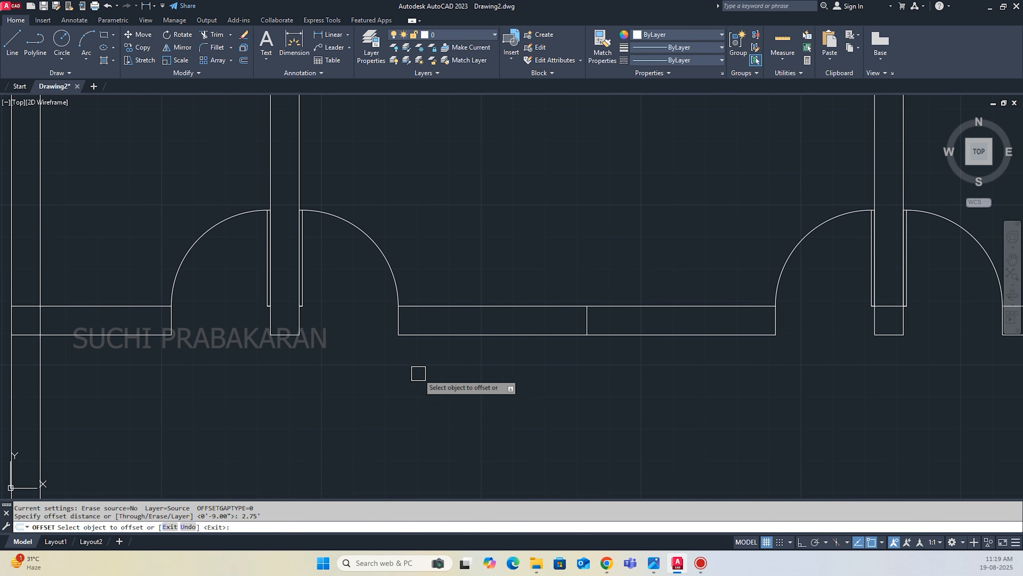
left_click(398, 321)
left_click(500, 322)
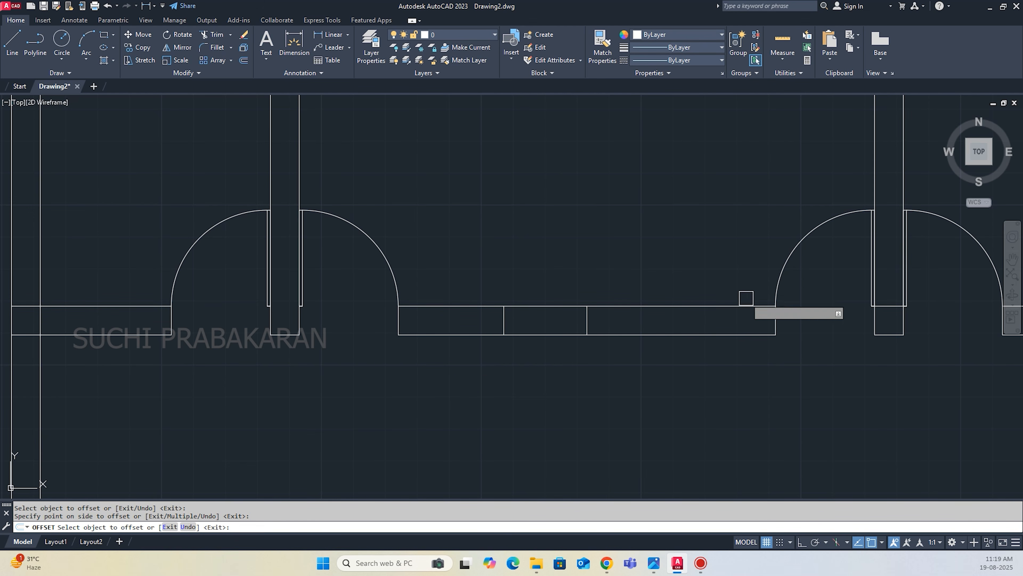
left_click(776, 320)
left_click(685, 323)
key("Return")
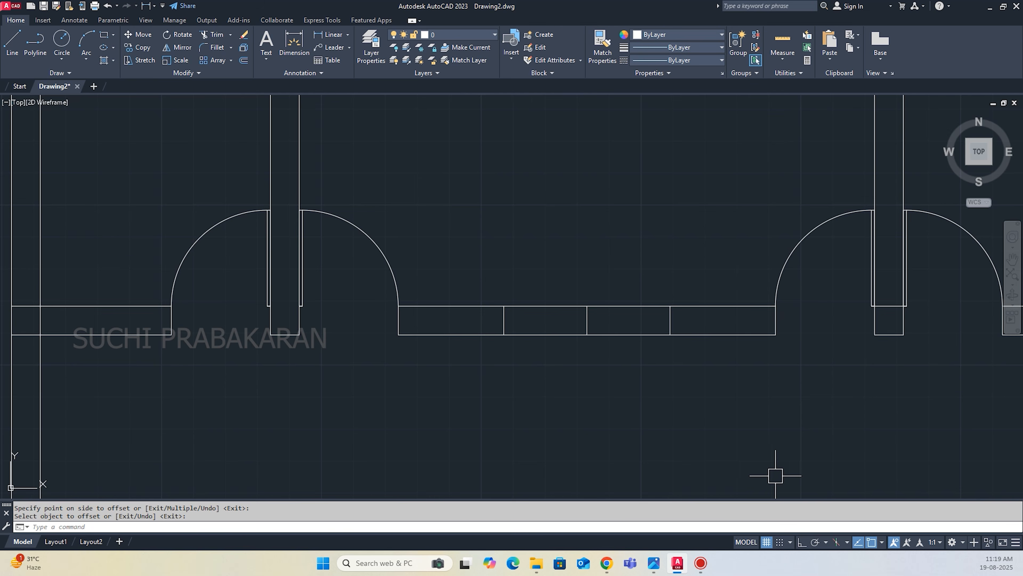
Draw a horizontal centre line across the left window opening at mid wall thickness, following the window in the reference plan.
scroll(772, 476, "down", 5)
scroll(262, 177, "up", 2)
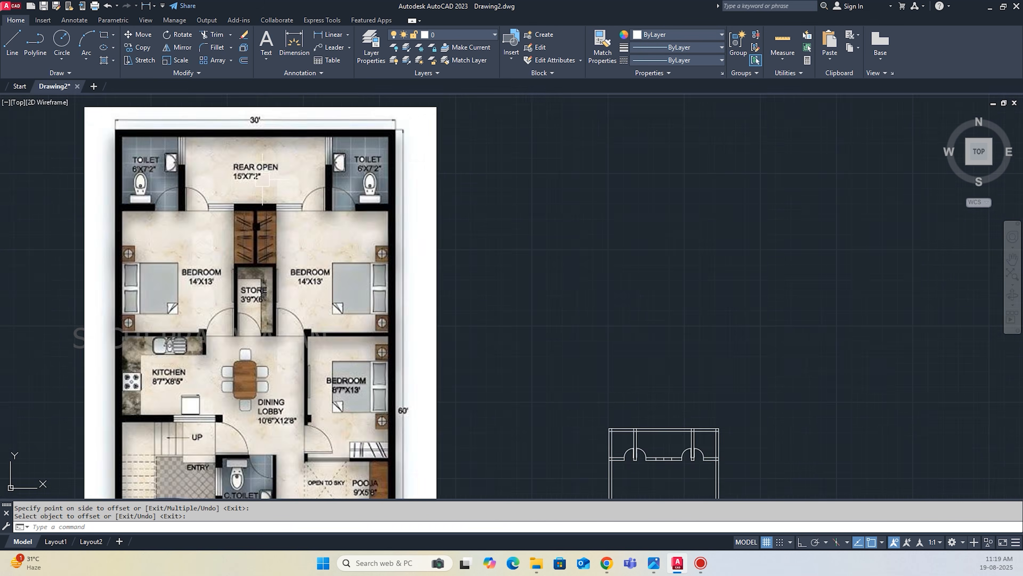
scroll(262, 178, "up", 10)
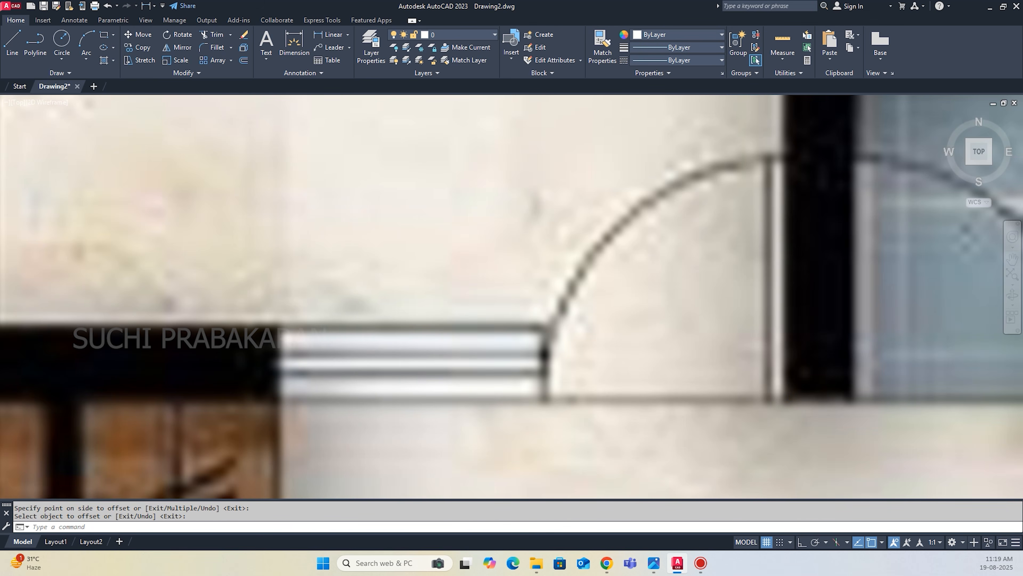
scroll(297, 320, "down", 12)
scroll(298, 319, "up", 6)
scroll(362, 322, "up", 4)
type("l")
key("Return")
left_click(347, 300)
Offset the left window's horizontal centre line 1" to both sides and delete the original centre line.
type("o")
key("Return")
type("1")
key("Return")
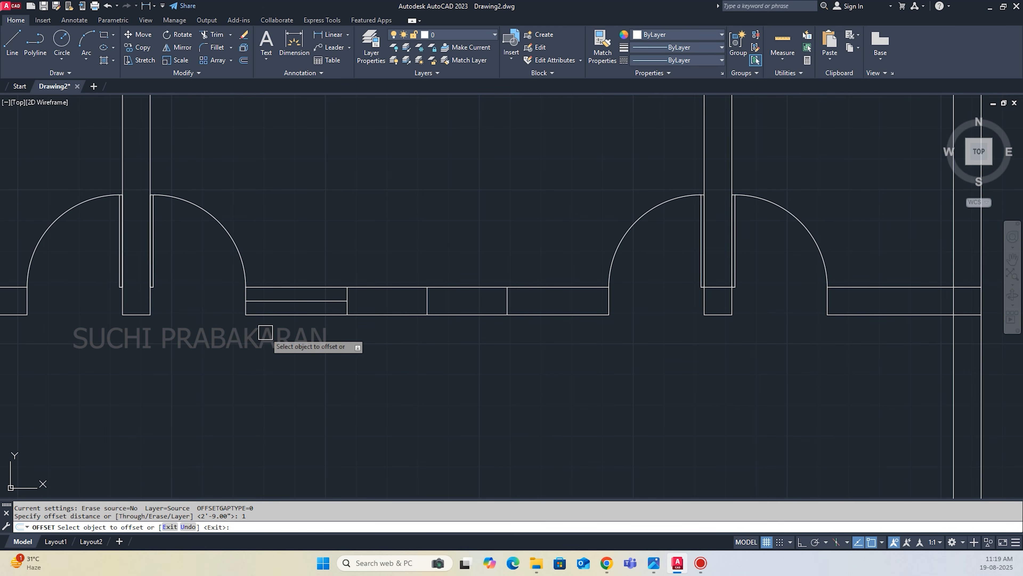
left_click(287, 300)
scroll(287, 301, "up", 6)
left_click(288, 312)
left_click(287, 321)
left_click(286, 329)
key("Escape")
left_click(292, 322)
key("Delete")
Copy the two glazing lines from the left window opening into the right window opening of the rear cross wall.
scroll(285, 363, "down", 5)
scroll(288, 347, "up", 5)
left_click(315, 352)
left_click(275, 338)
type("co")
key("Return")
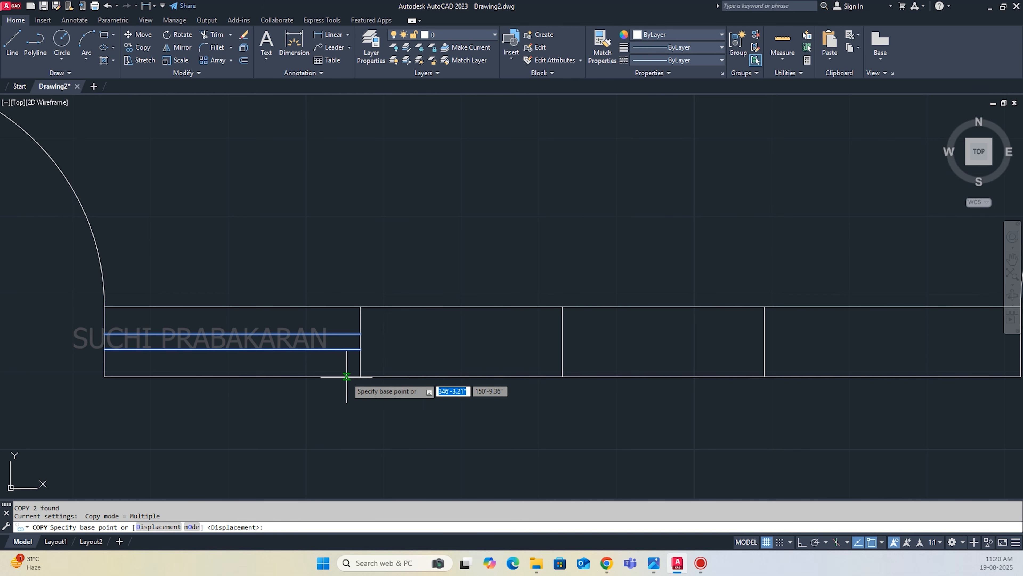
left_click(360, 376)
scroll(361, 376, "down", 4)
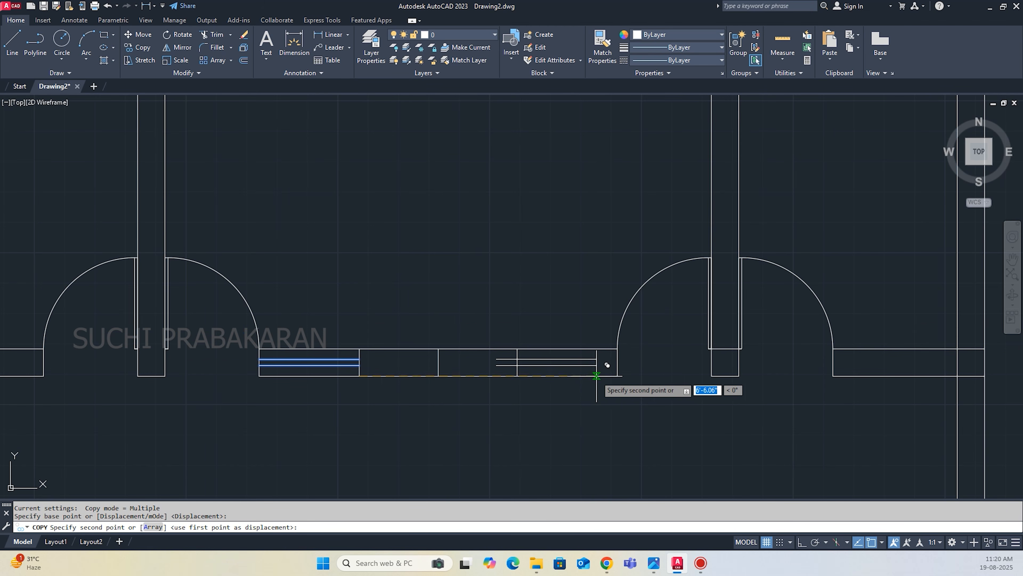
left_click(616, 376)
middle_click_drag(479, 385, 294, 399)
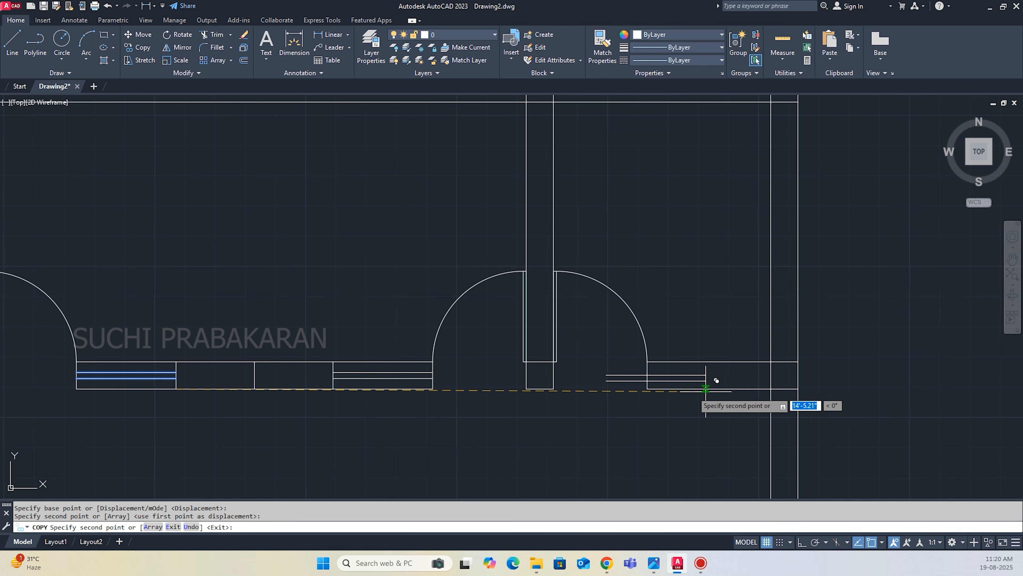
scroll(751, 388, "down", 3)
key("Escape")
scroll(407, 382, "up", 5)
left_click(463, 372)
scroll(488, 335, "down", 5)
key("Escape")
Examine the room sizes in front of the rear open area in the reference plan and compare them with the drawn outline.
scroll(572, 280, "down", 2)
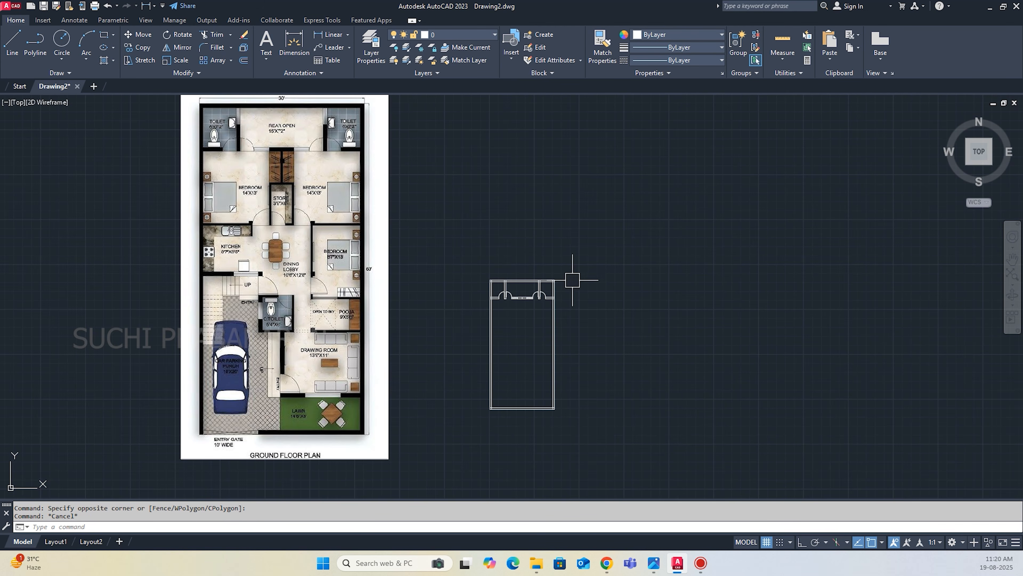
scroll(296, 168, "up", 2)
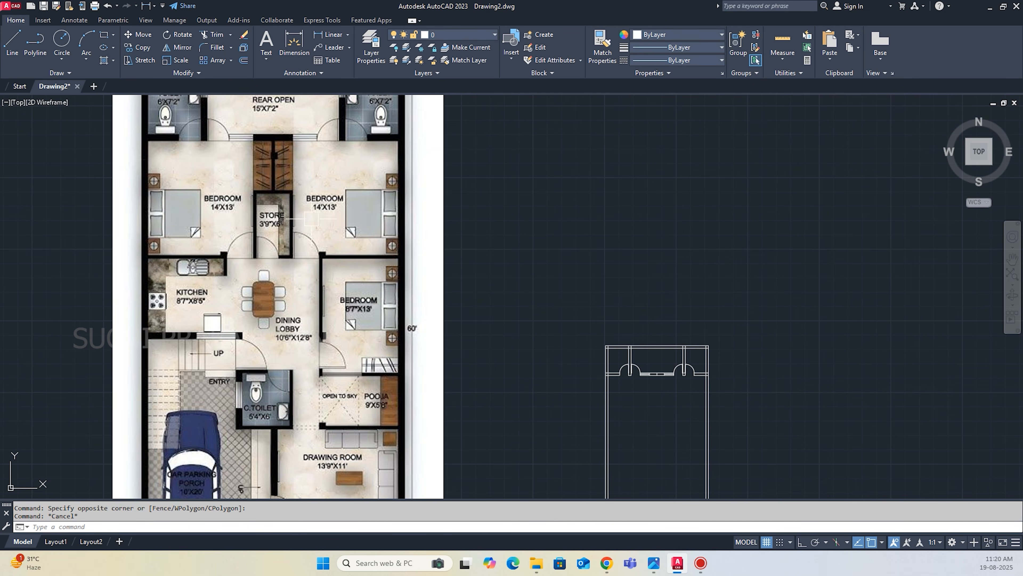
scroll(319, 218, "down", 3)
scroll(338, 161, "up", 6)
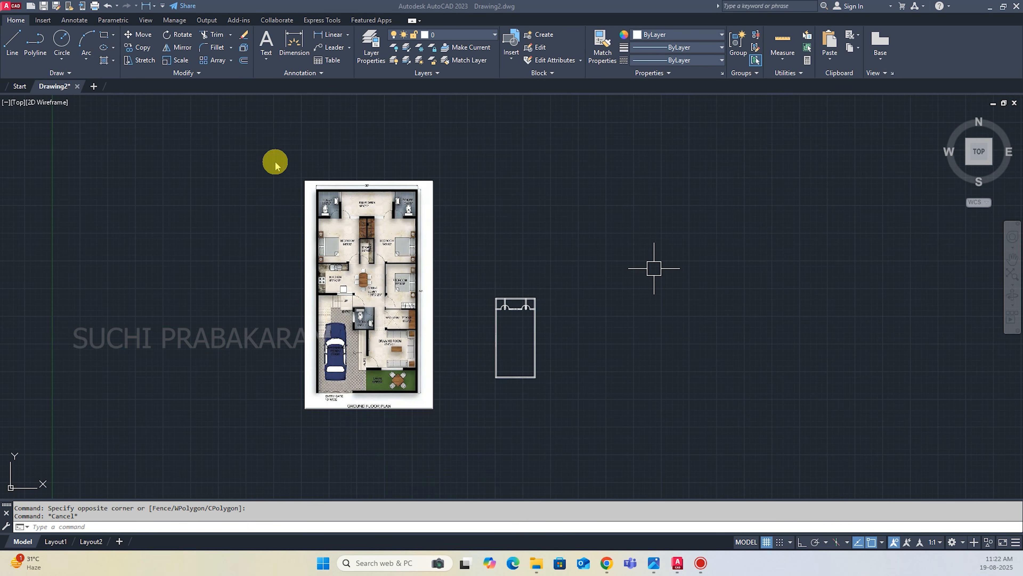
scroll(418, 269, "up", 5)
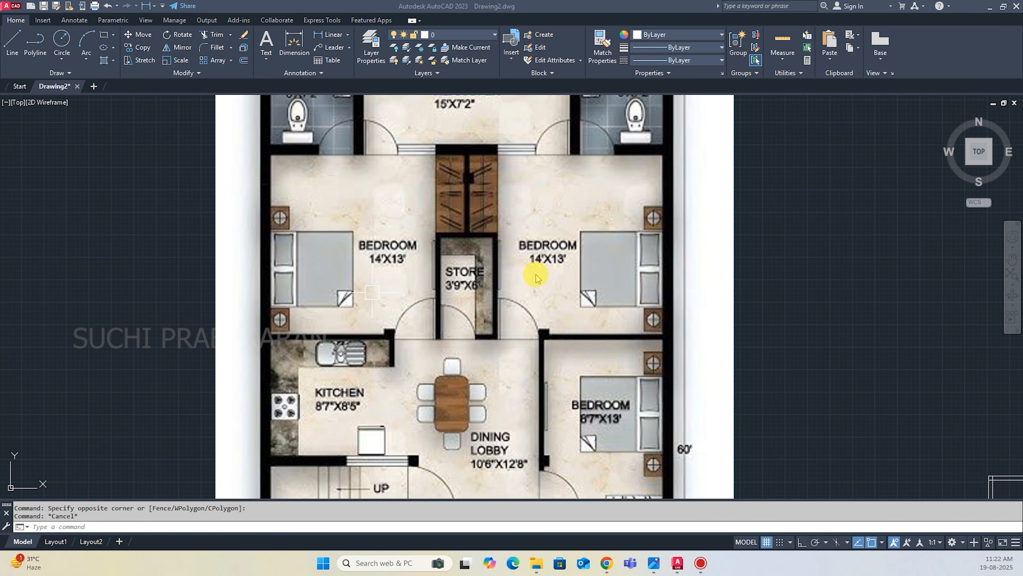
scroll(536, 275, "down", 2)
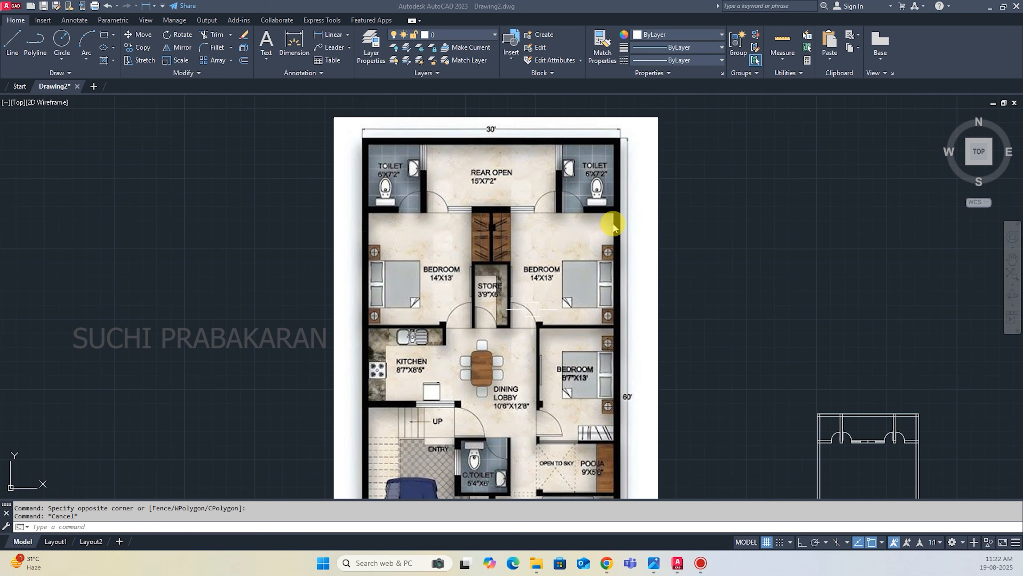
scroll(521, 323, "down", 4)
scroll(631, 321, "up", 6)
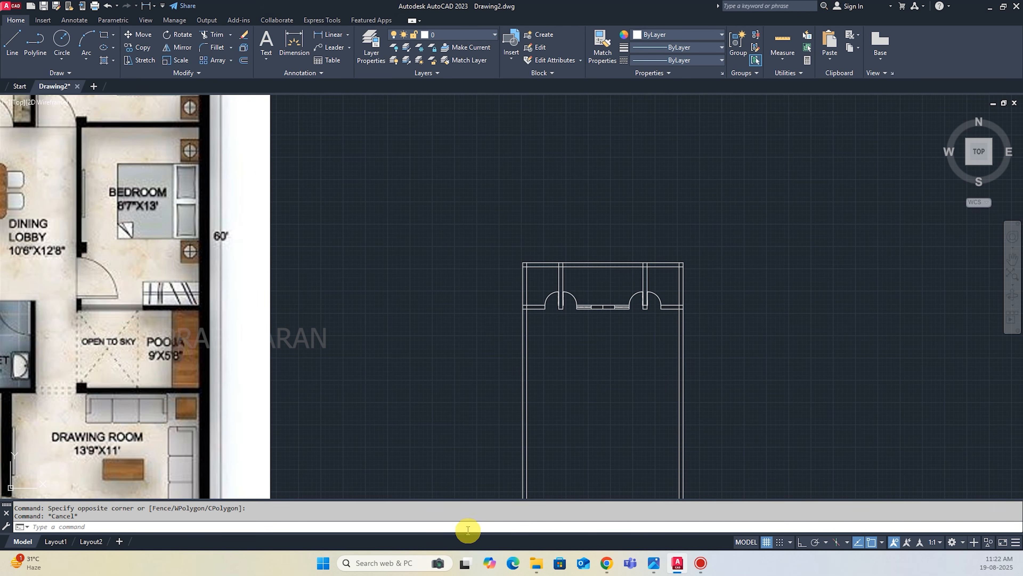
Offset the lower line of the rear cross wall's left segment 13' downward to mark the bedroom depth.
type("o")
key("Return")
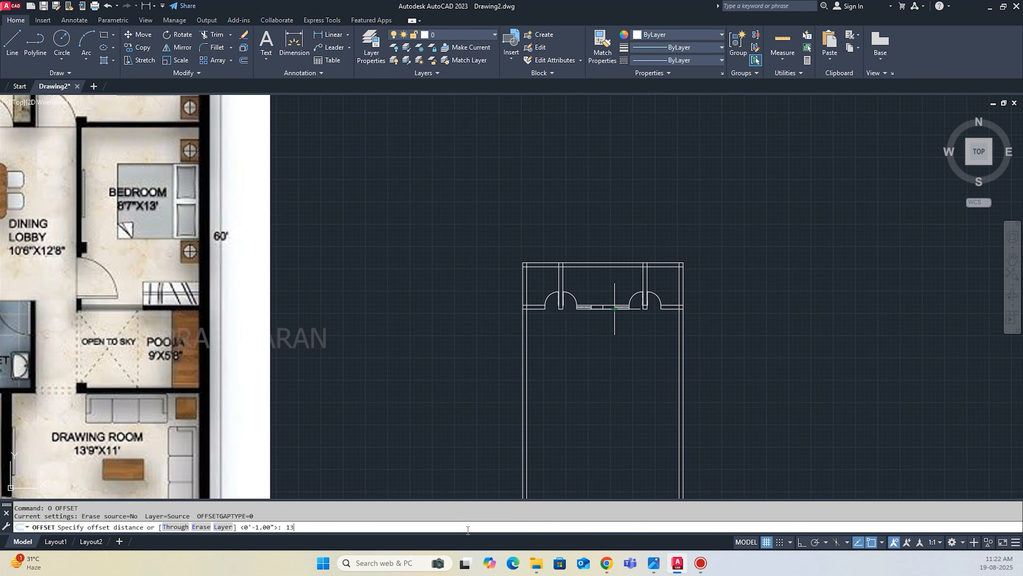
key("Return")
scroll(560, 343, "up", 3)
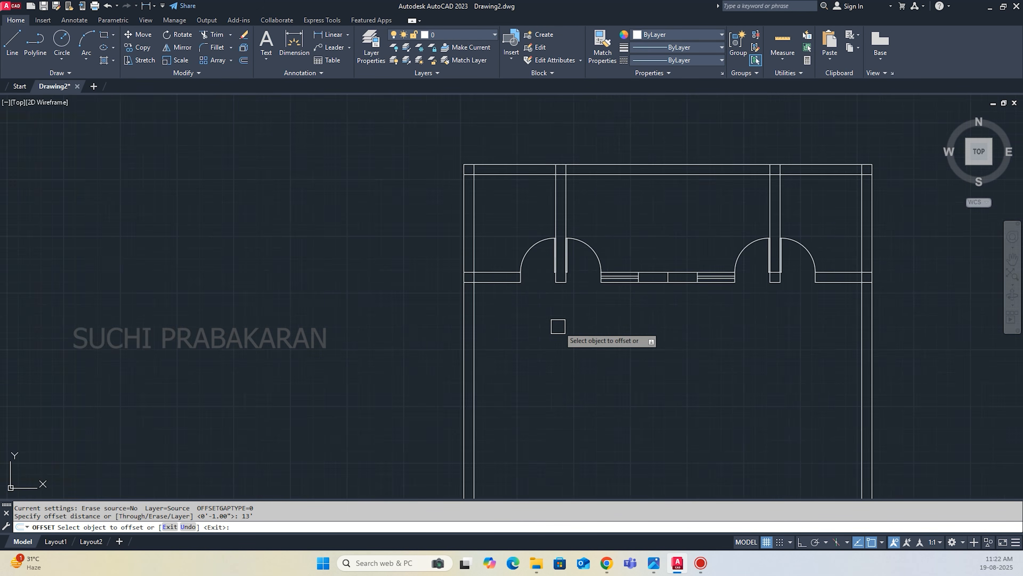
scroll(492, 286, "down", 1)
left_click(493, 284)
scroll(495, 284, "down", 2)
left_click(524, 393)
key("Return")
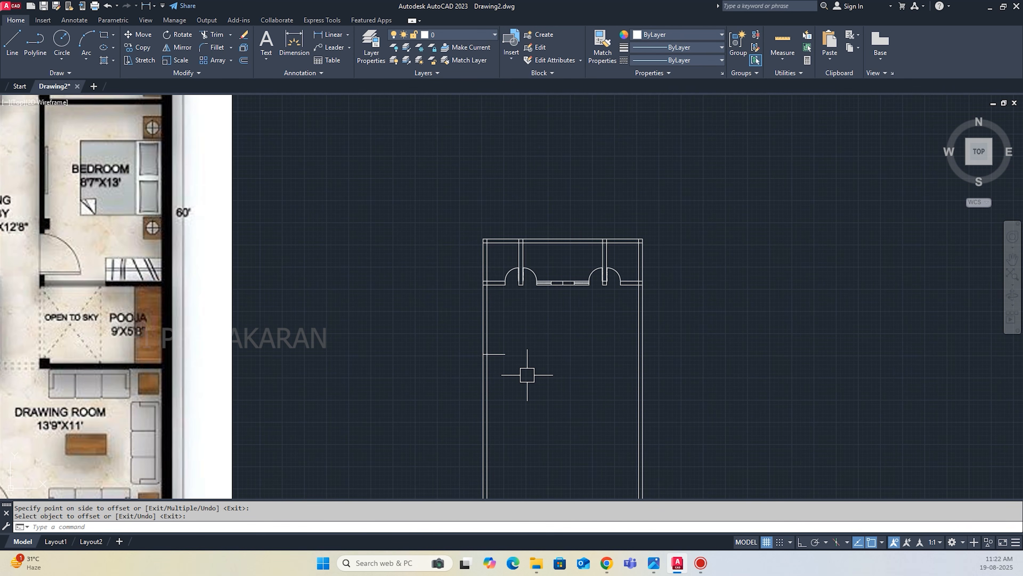
Extend the short bedroom depth line across the plan to the right side wall.
type("ex")
key("Return")
left_click(495, 357)
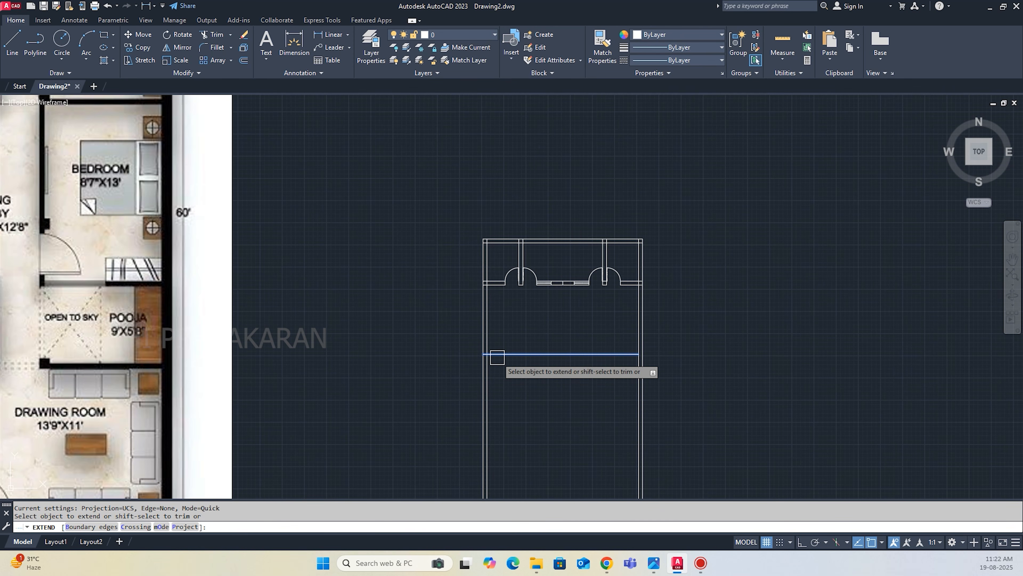
scroll(528, 368, "down", 2)
scroll(423, 363, "down", 2)
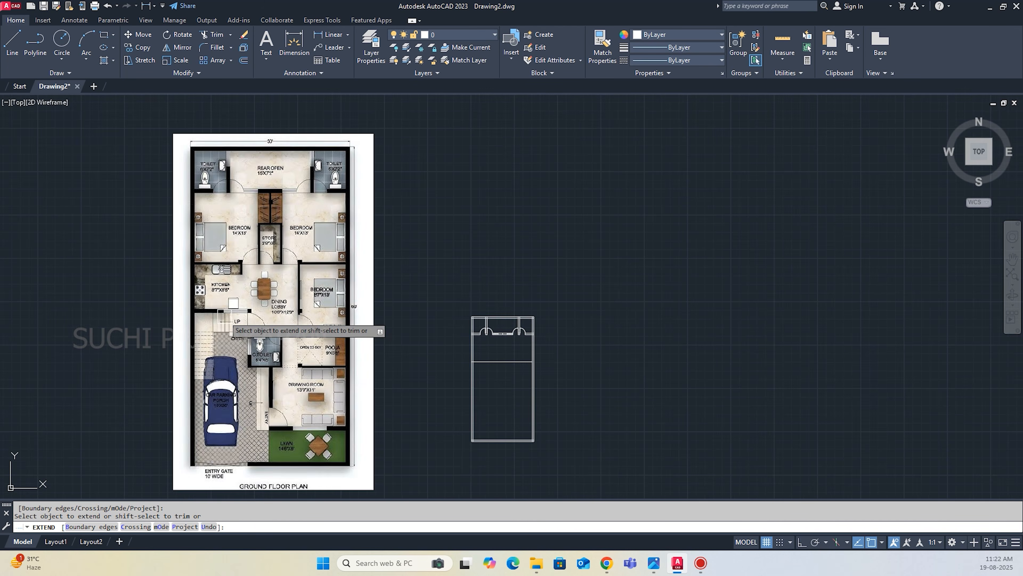
scroll(222, 323, "up", 4)
scroll(237, 342, "down", 2)
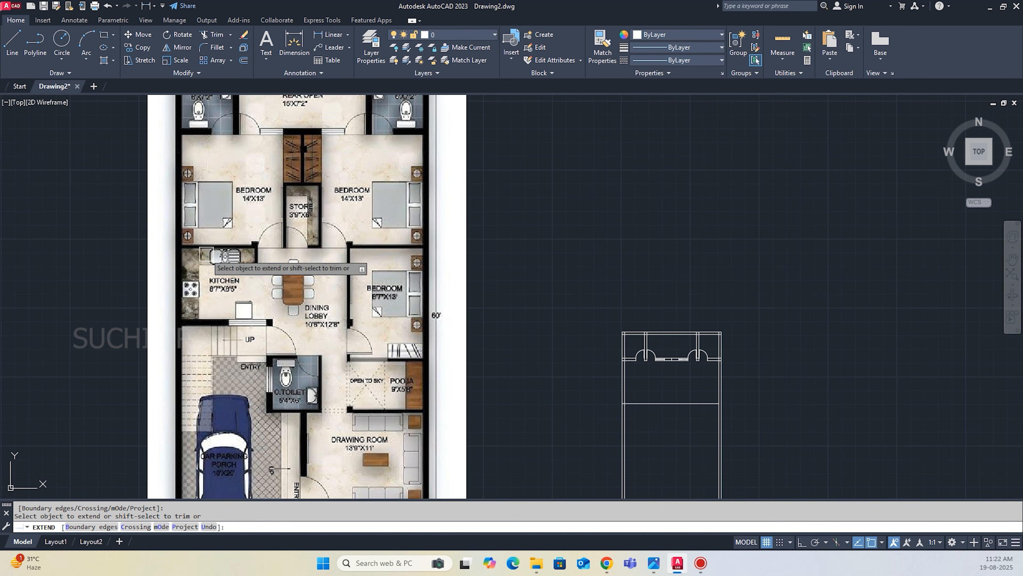
scroll(386, 258, "up", 3)
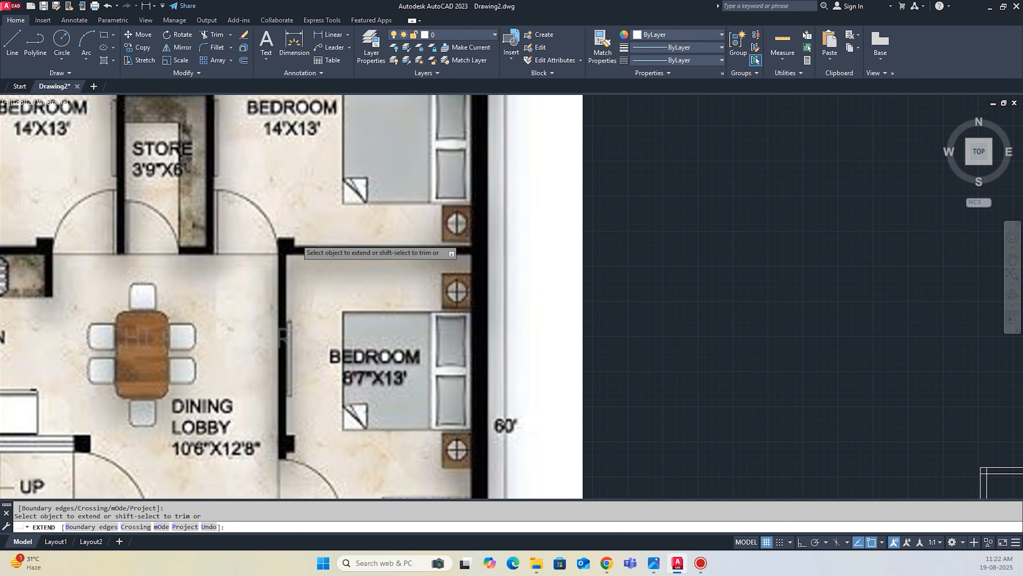
scroll(363, 266, "up", 2)
key("Escape")
Offset the extended bedroom depth line 5" downward to form the bedrooms' front wall.
scroll(490, 340, "down", 4)
scroll(540, 370, "up", 5)
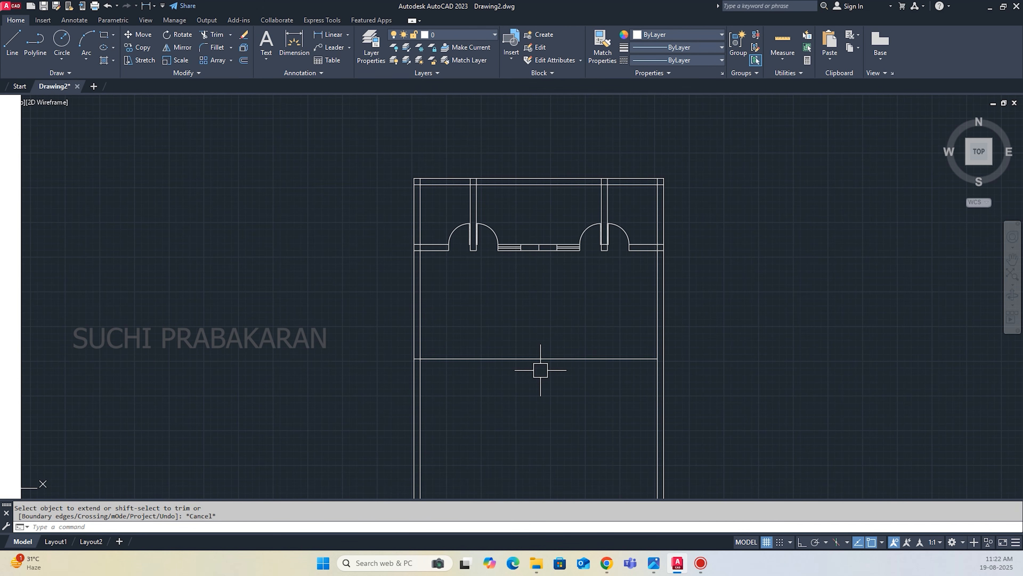
type("o")
key("Return")
key("Return")
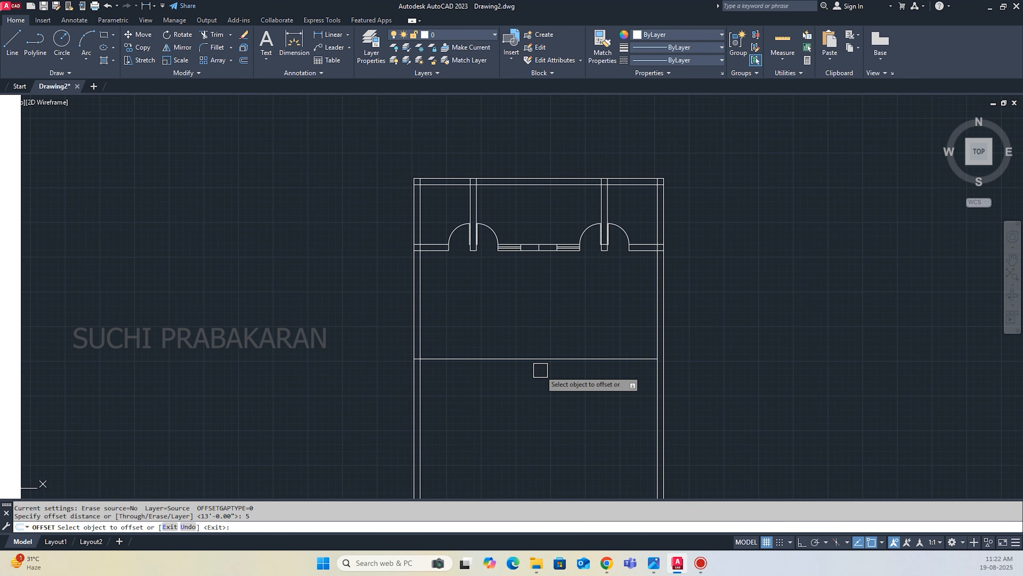
left_click(505, 359)
left_click(512, 387)
scroll(606, 411, "down", 3)
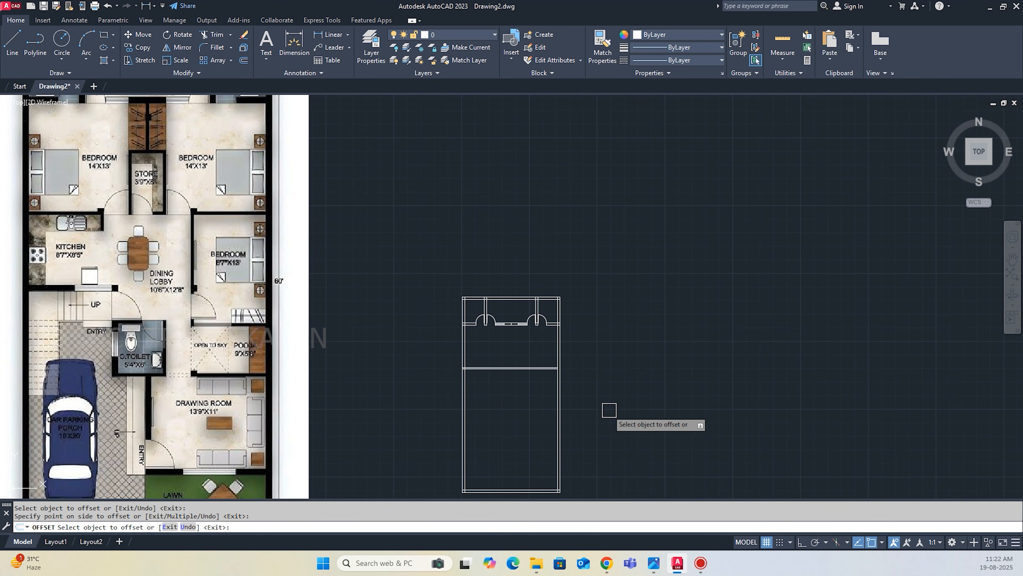
key("Escape")
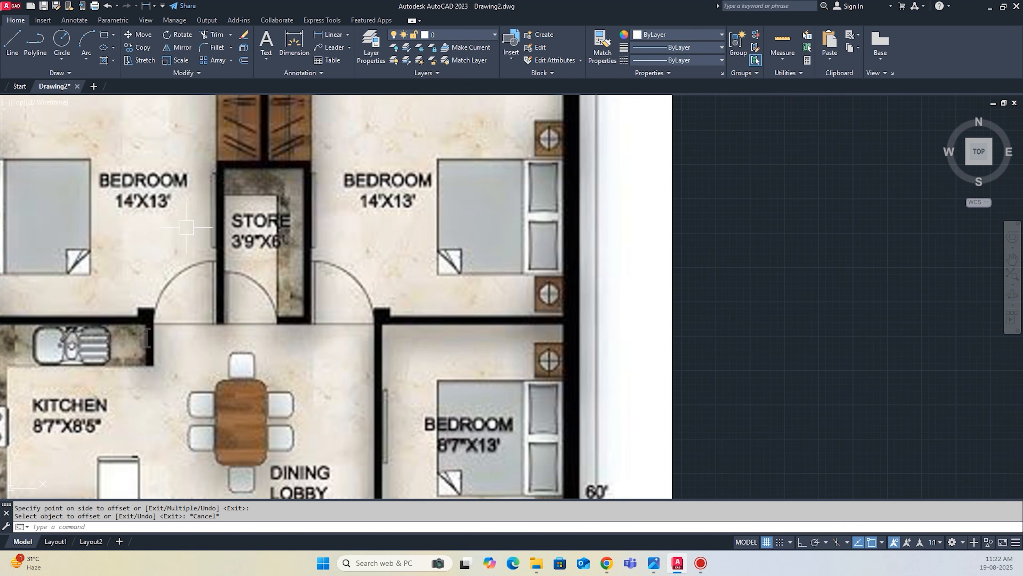
Draw a vertical line from the midpoint of the rear cross wall straight down to the bedrooms' front wall.
scroll(436, 352, "up", 4)
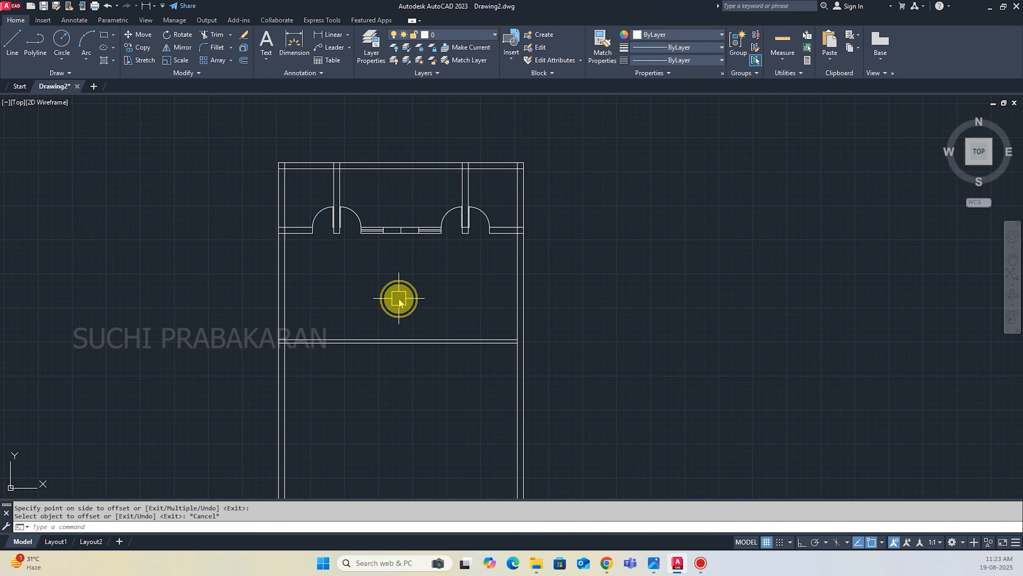
key("l")
key("Return")
left_click(401, 232)
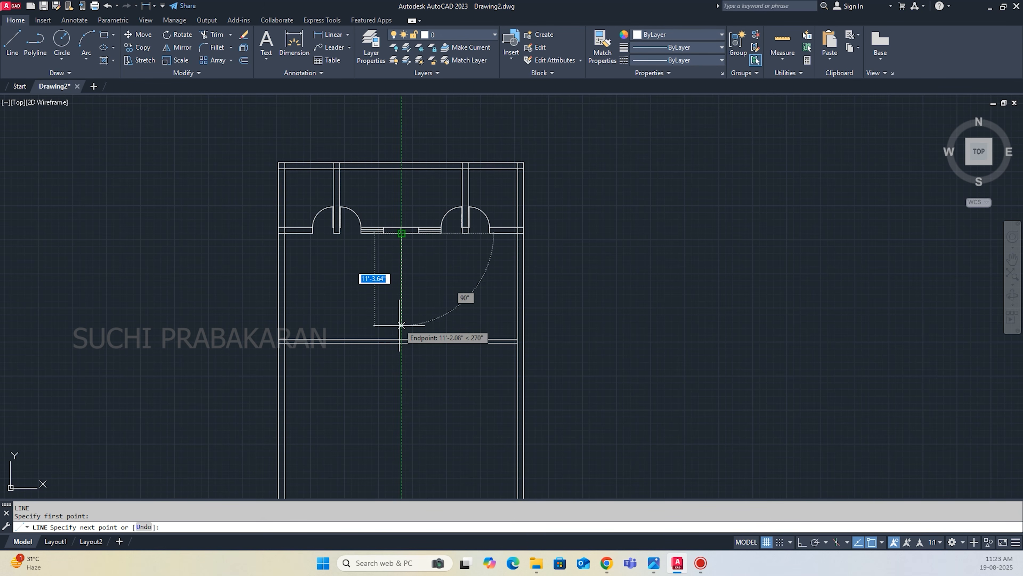
left_click(401, 339)
key("Return")
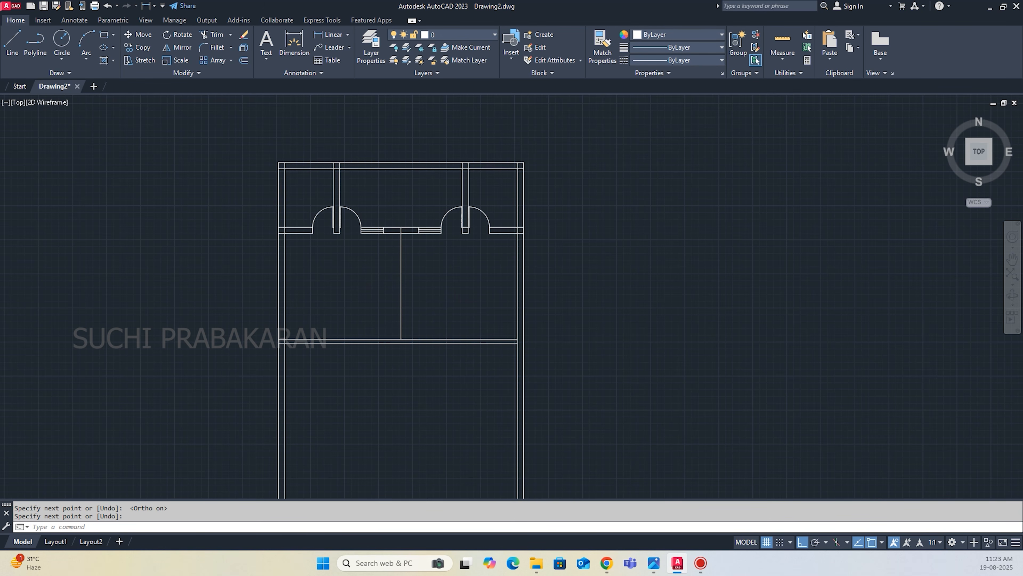
Offset the inner lines of the left and right side walls 14' inward to mark both bedroom widths.
scroll(481, 379, "down", 4)
scroll(505, 340, "up", 4)
scroll(604, 354, "down", 4)
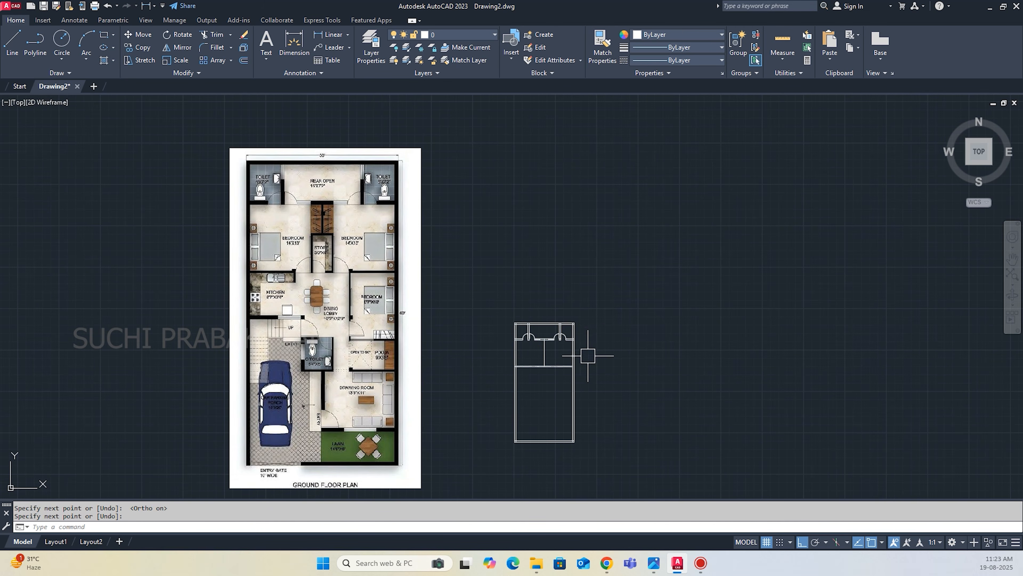
scroll(347, 265, "up", 2)
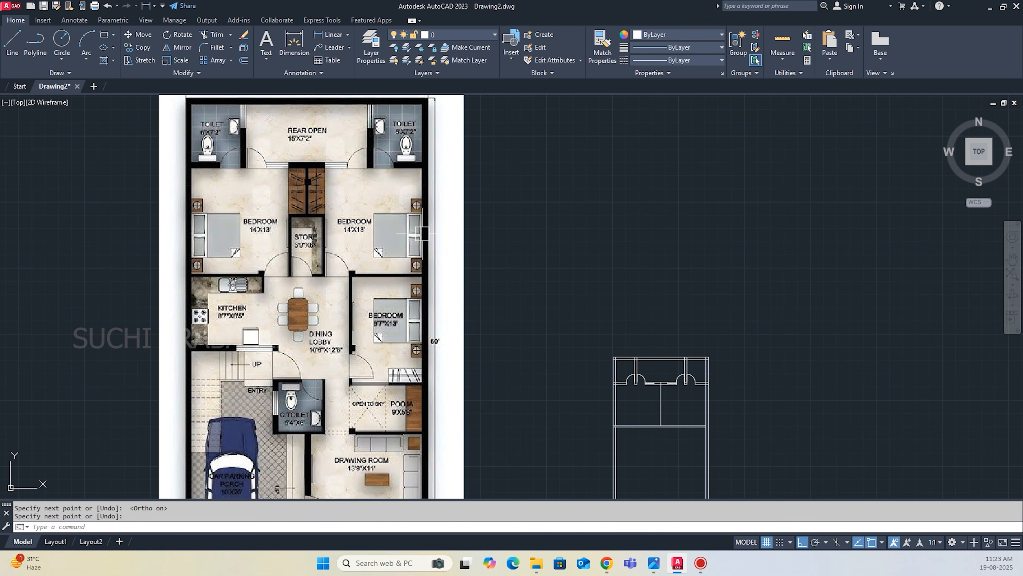
scroll(479, 313, "down", 3)
scroll(548, 366, "up", 4)
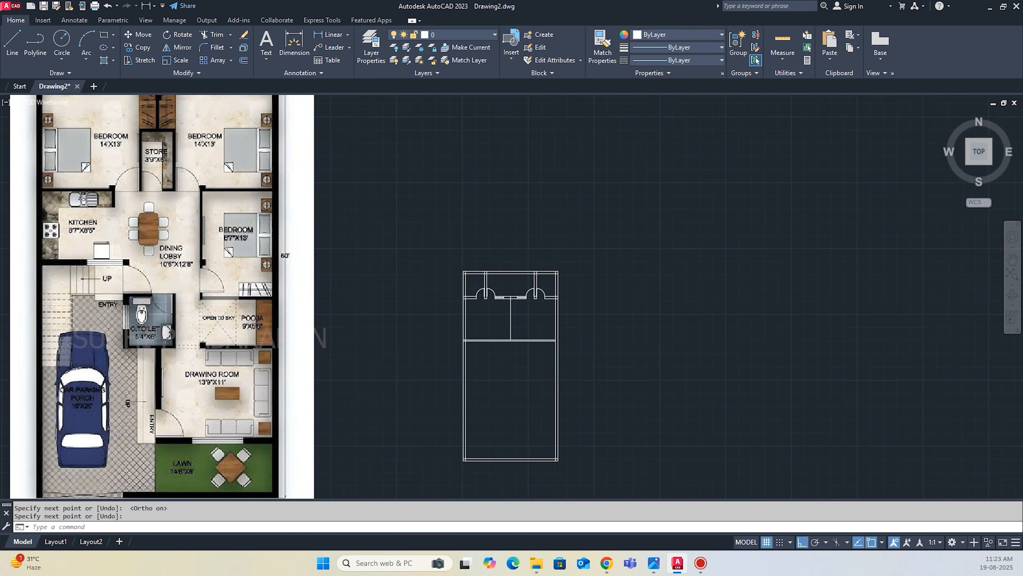
type("o")
key("Return")
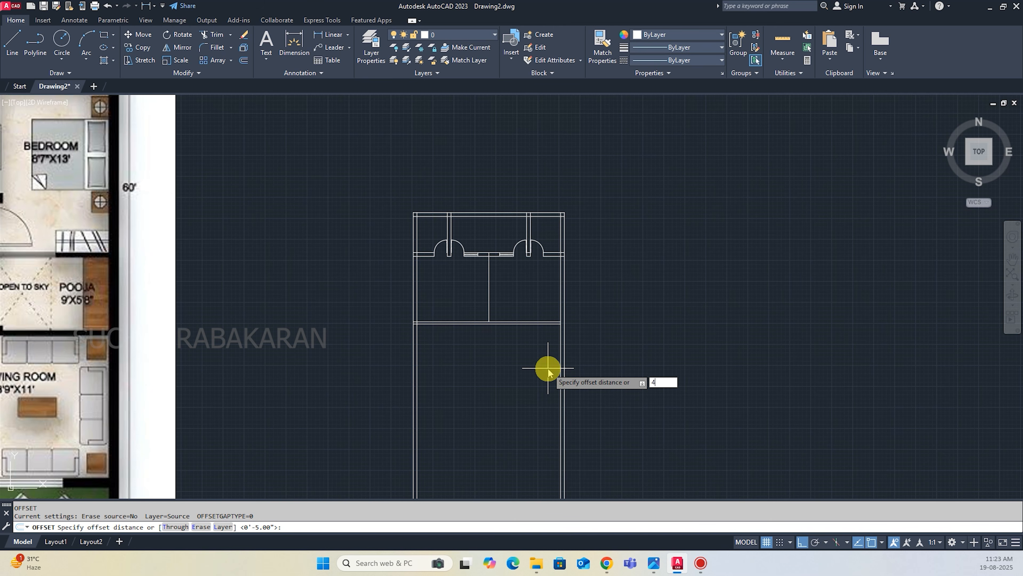
type("14'")
key("Return")
left_click(416, 292)
left_click(465, 287)
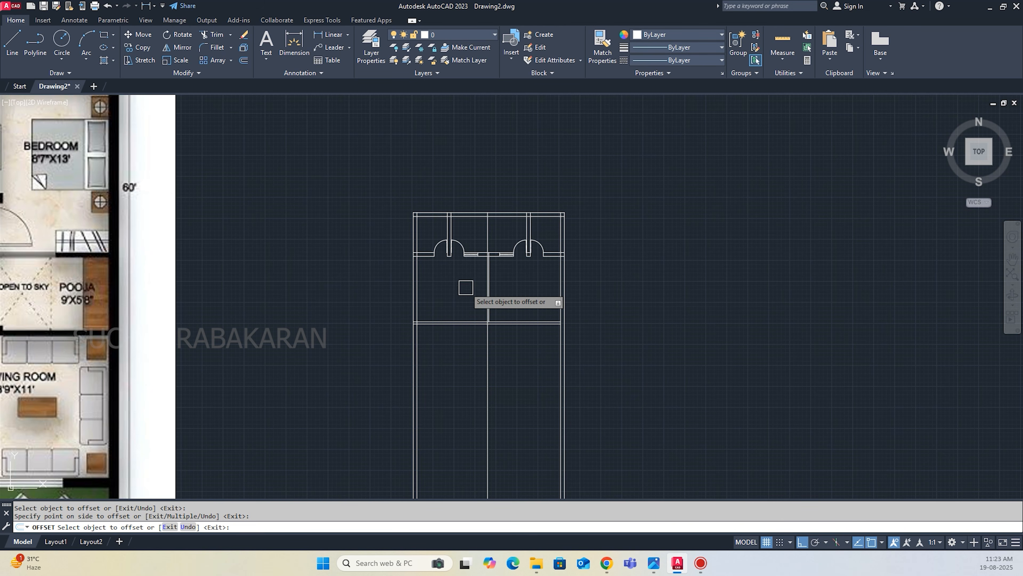
scroll(558, 284, "up", 5)
left_click(561, 283)
scroll(464, 284, "down", 8)
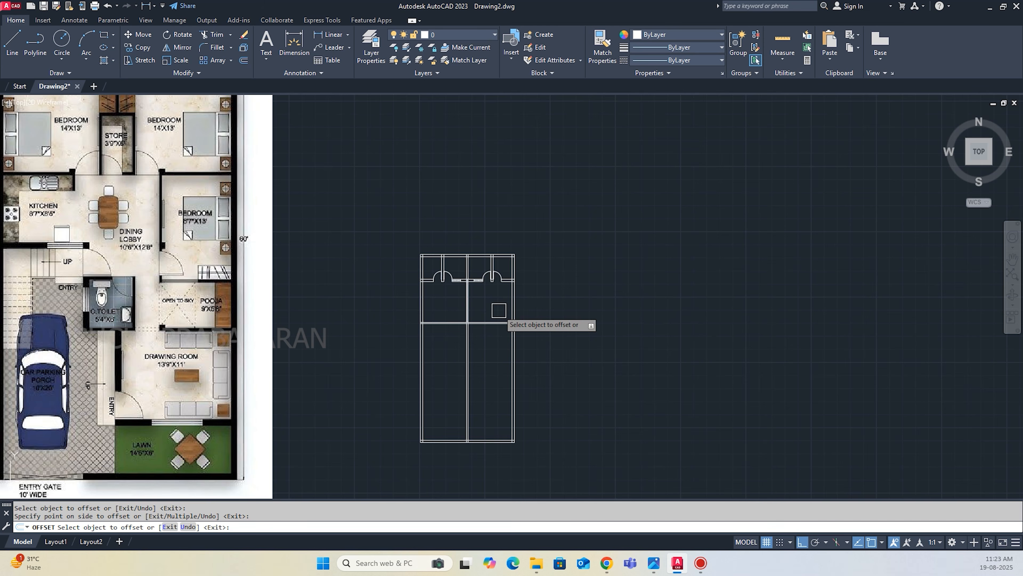
Delete the short vertical centre line between the two bedroom width lines.
scroll(365, 309, "up", 5)
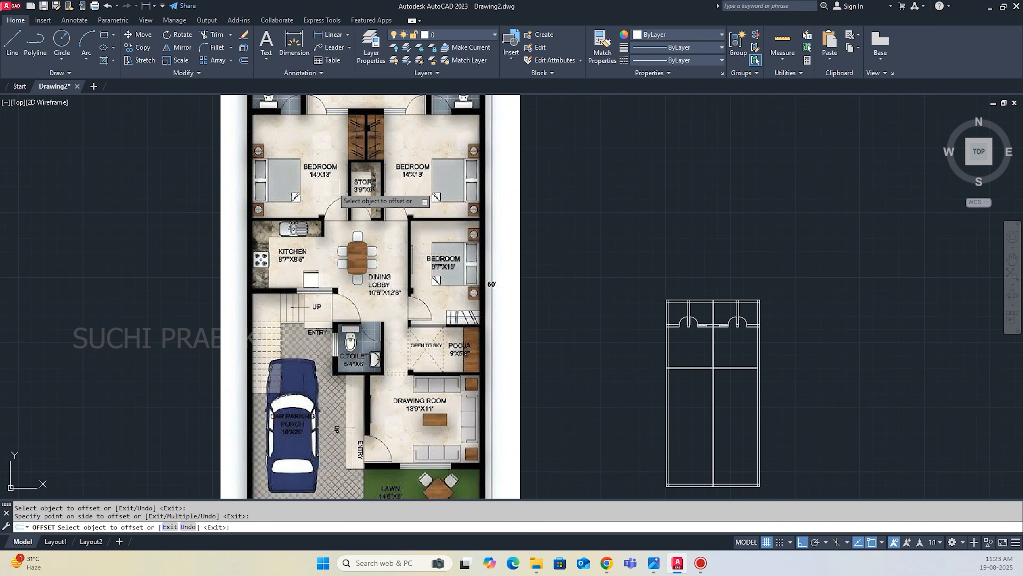
scroll(338, 258, "down", 3)
scroll(336, 210, "up", 3)
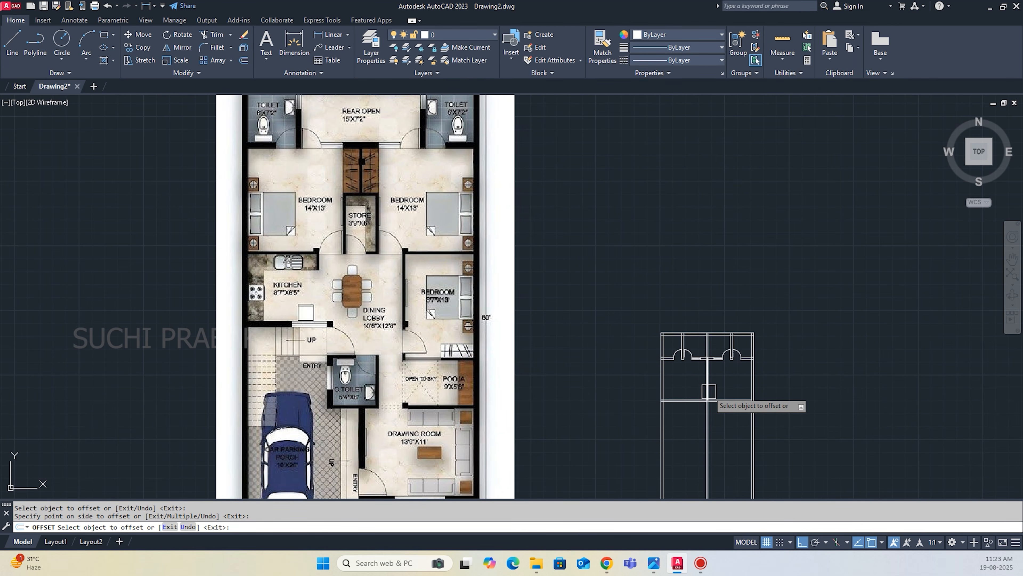
scroll(709, 391, "up", 5)
key("Escape")
left_click(684, 333)
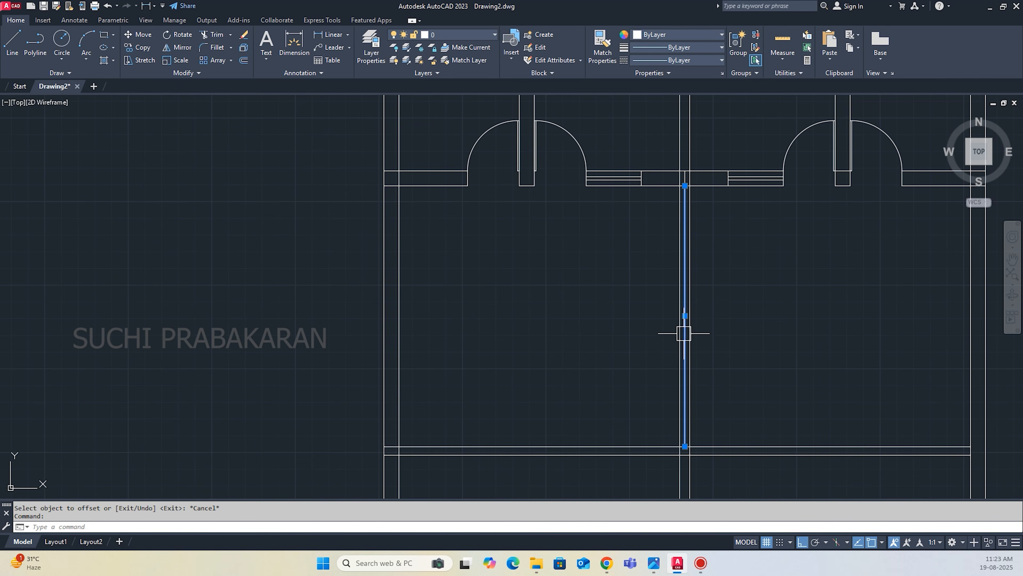
key("Delete")
Examine the wardrobe and store layout between the two rear bedrooms in the reference plan.
scroll(684, 333, "down", 5)
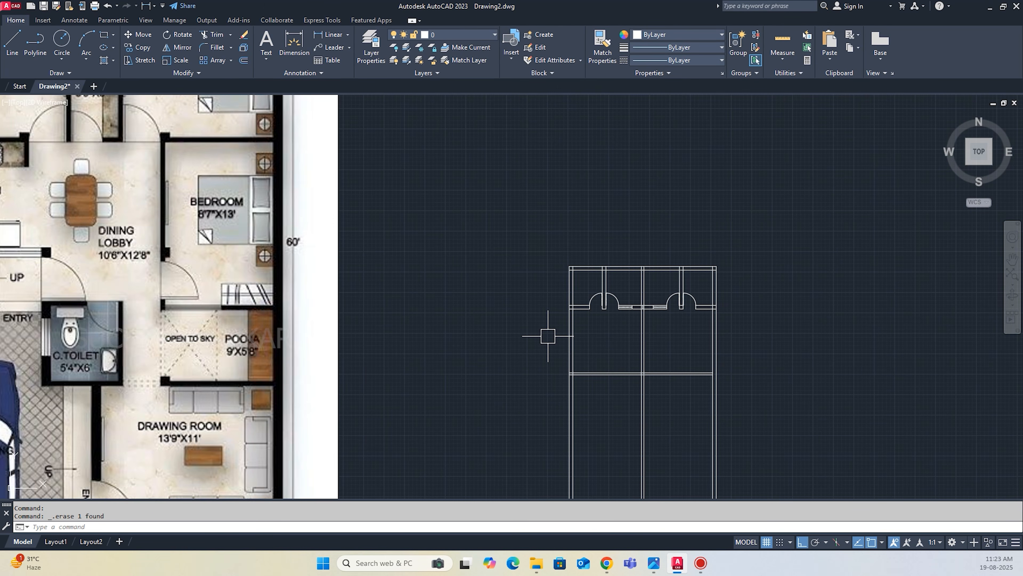
scroll(621, 353, "down", 2)
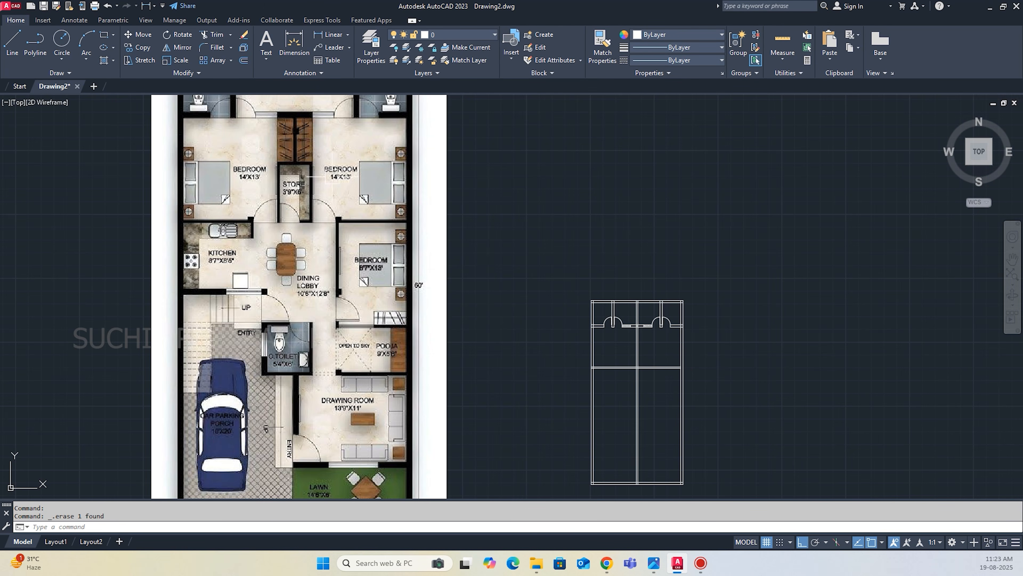
scroll(305, 171, "up", 4)
scroll(170, 227, "down", 3)
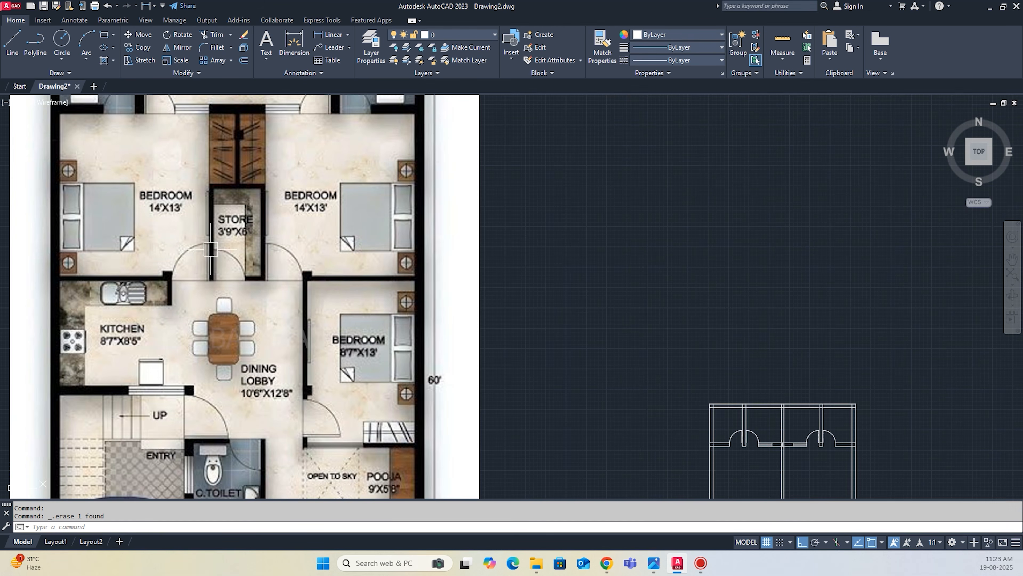
Calculate half of the store width, 3.75/2, and place the calculator clear of the plan.
scroll(228, 234, "up", 4)
scroll(306, 338, "down", 4)
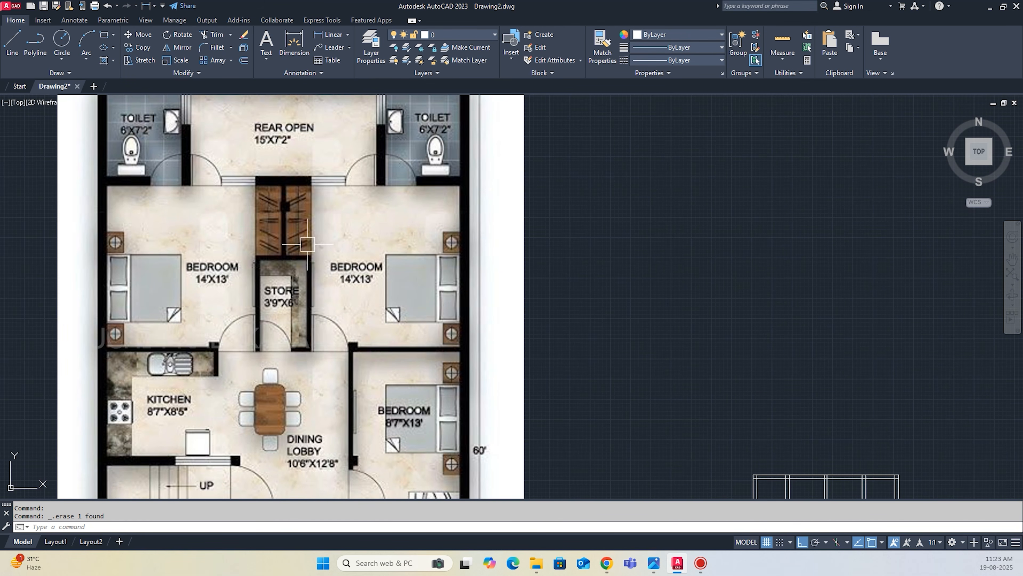
scroll(314, 322, "down", 4)
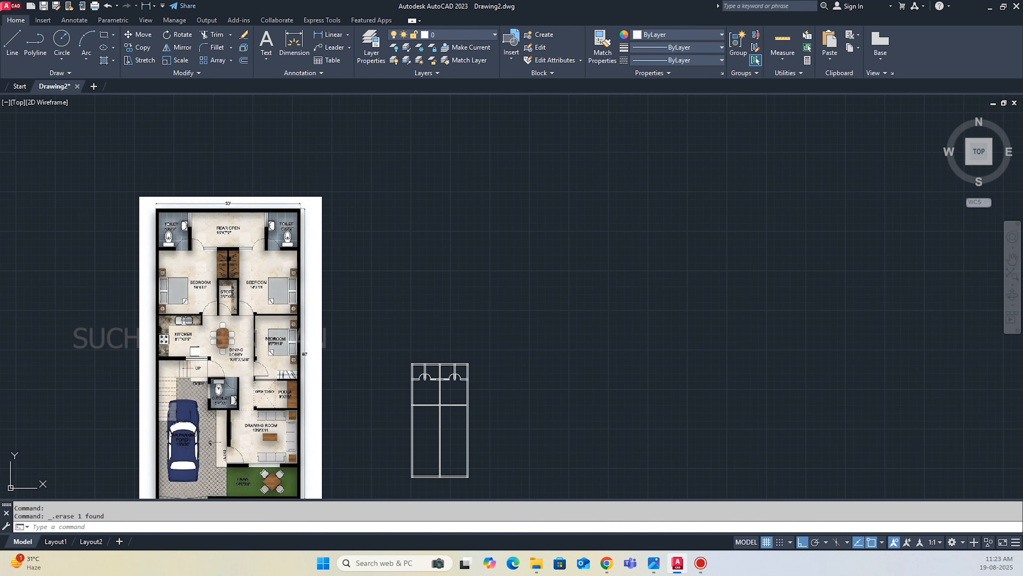
key("ctrl+8")
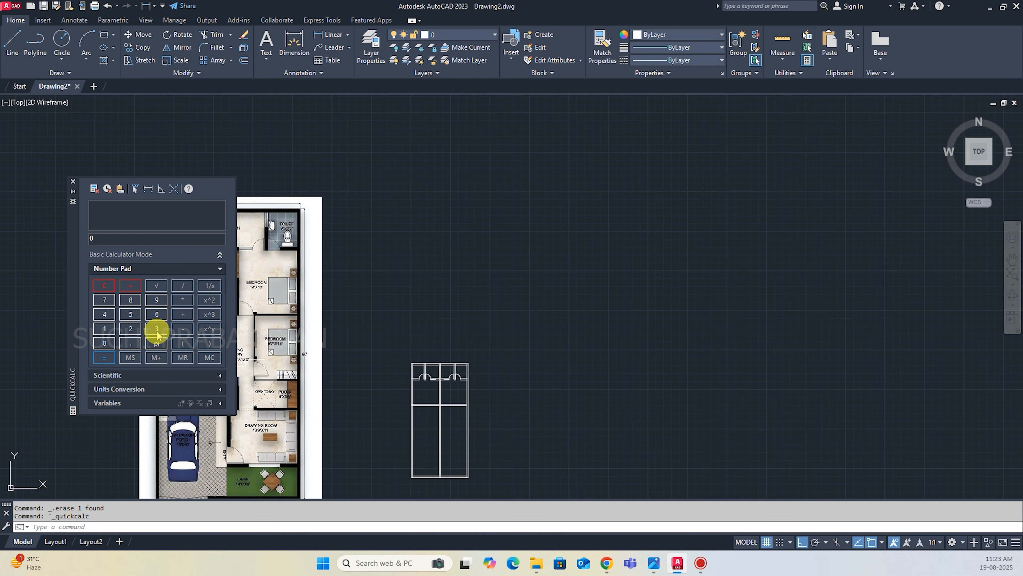
left_click(135, 344)
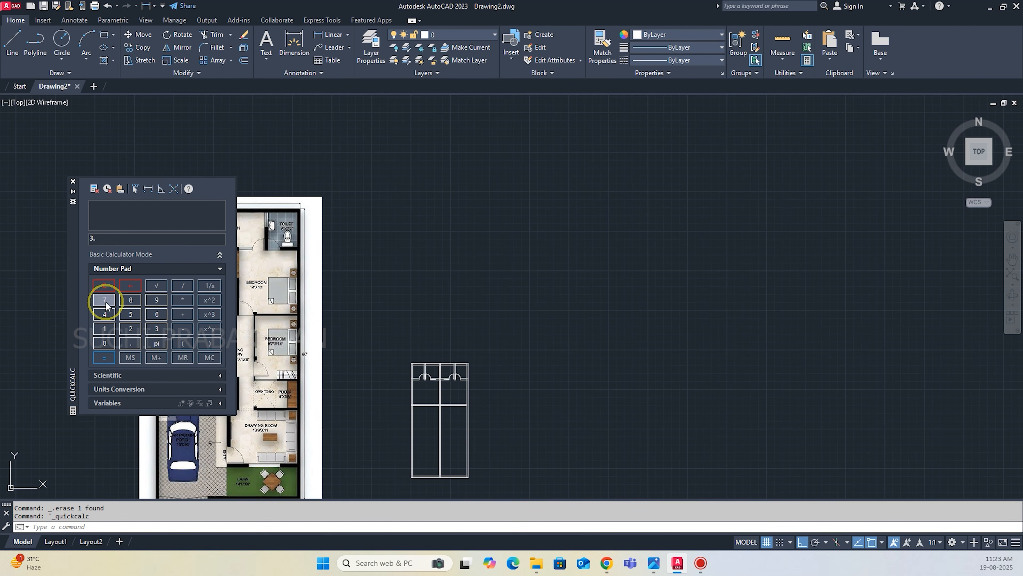
left_click(180, 286)
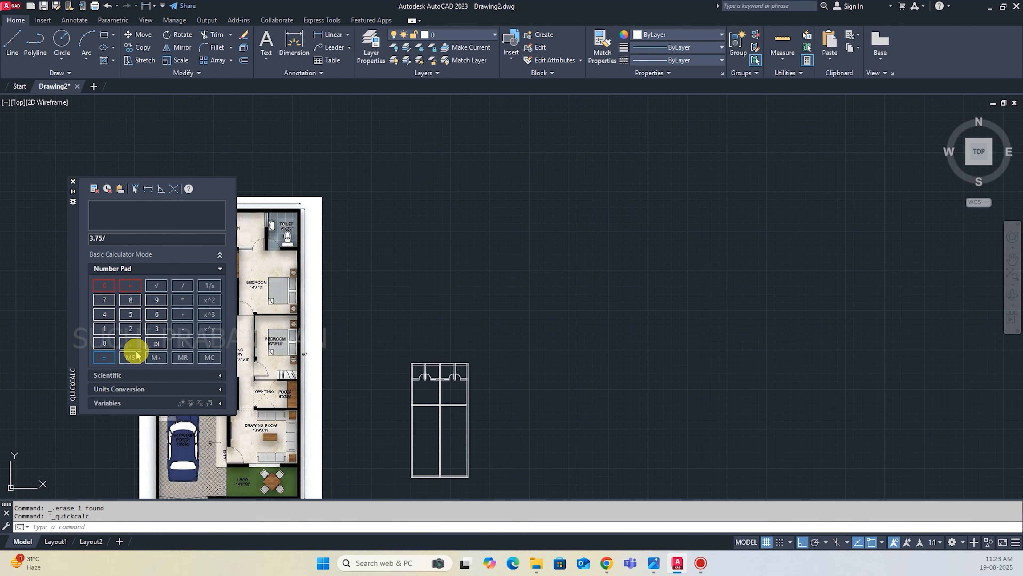
left_click(131, 330)
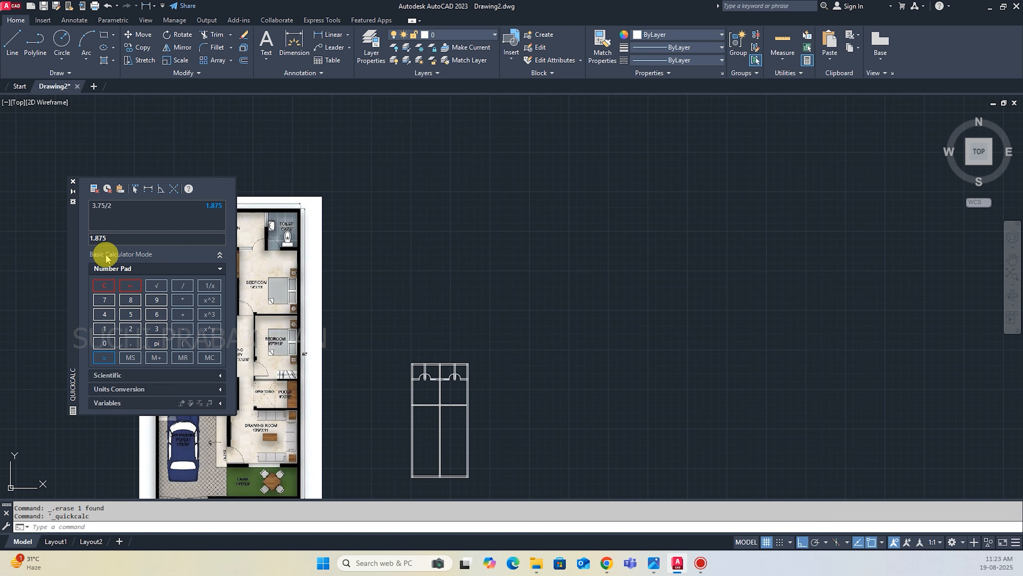
left_click_drag(68, 220, 594, 212)
Offset the two centre wall lines 1.875' outward, one to each side, to mark the store's width.
scroll(461, 395, "up", 5)
scroll(460, 396, "up", 2)
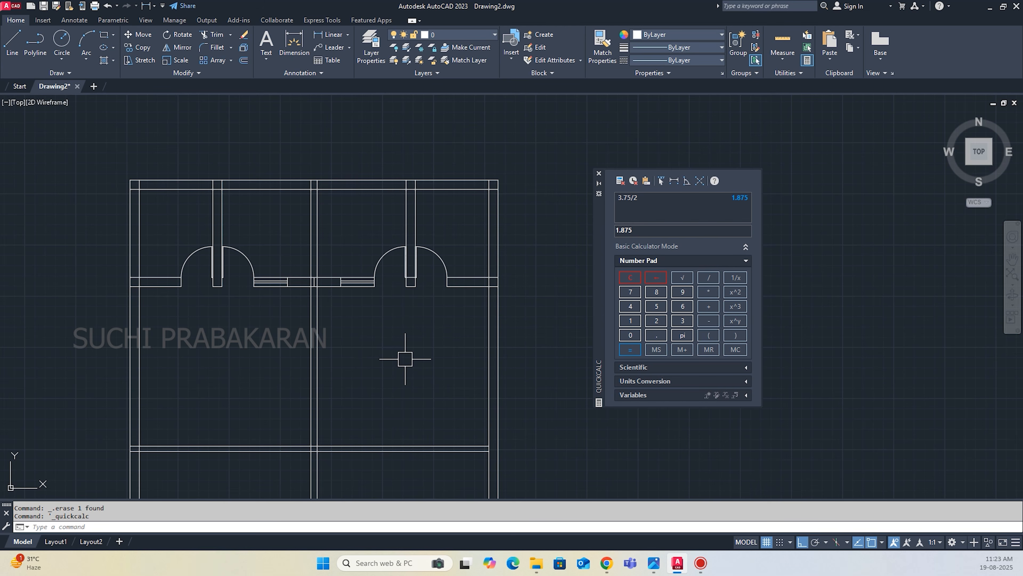
type("o")
key("Return")
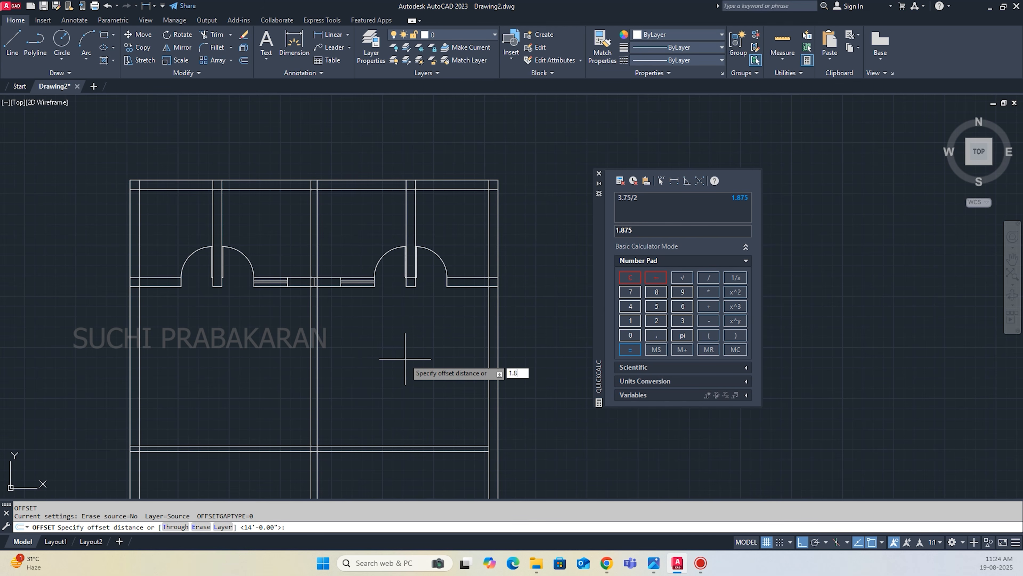
key("Return")
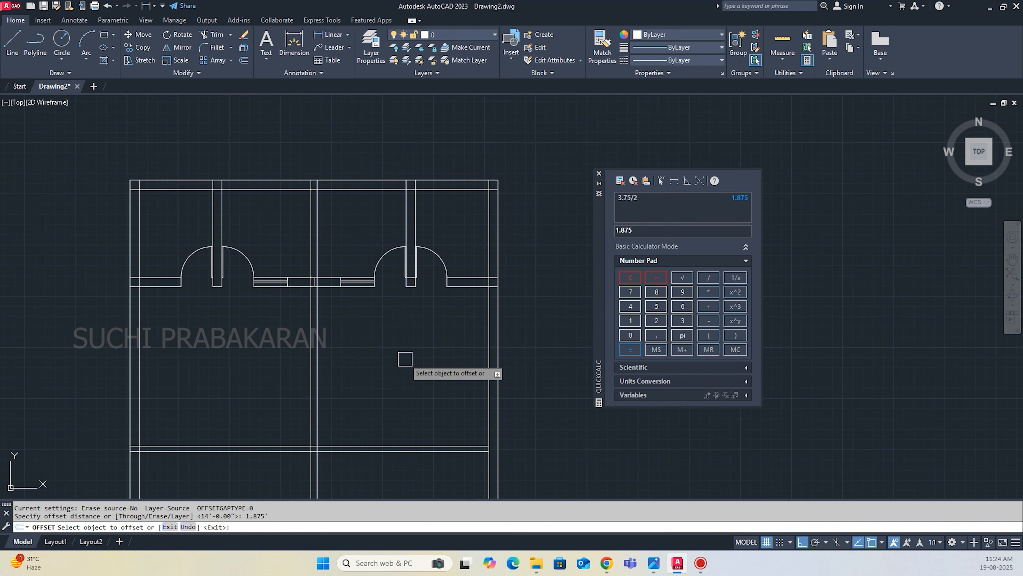
left_click(311, 364)
left_click(268, 368)
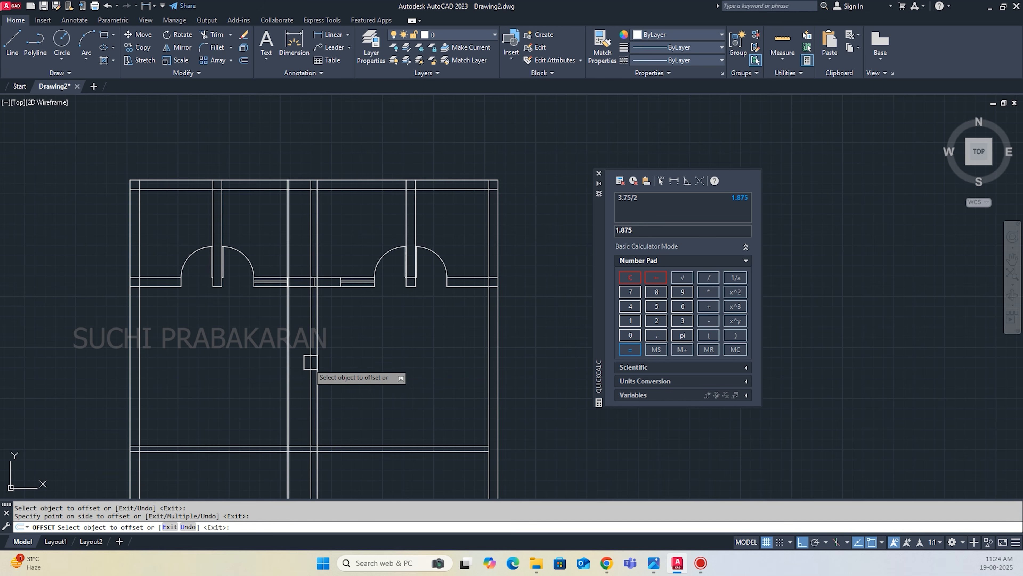
scroll(404, 374, "down", 3)
scroll(363, 369, "down", 3)
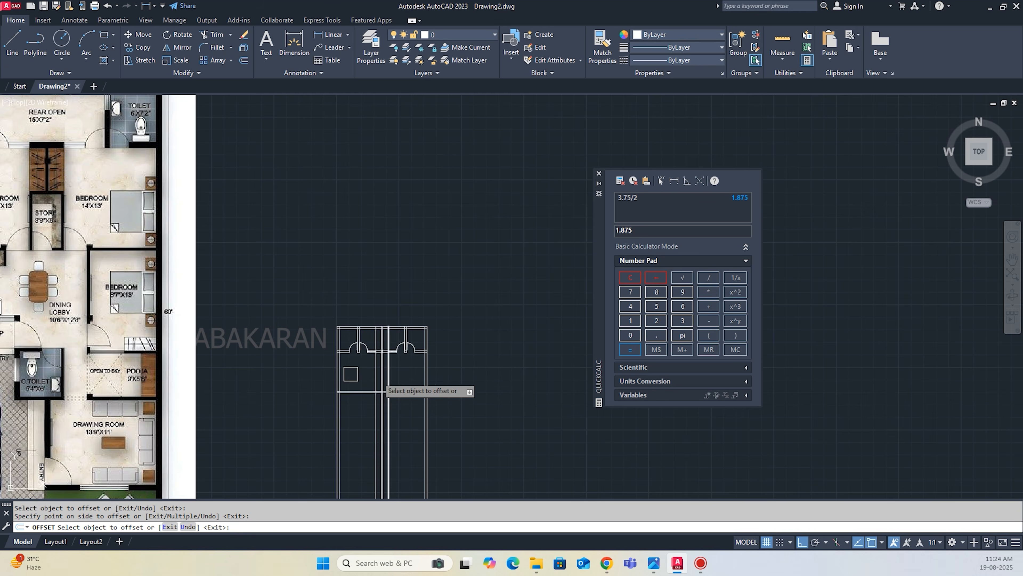
scroll(202, 300, "up", 6)
scroll(202, 301, "down", 5)
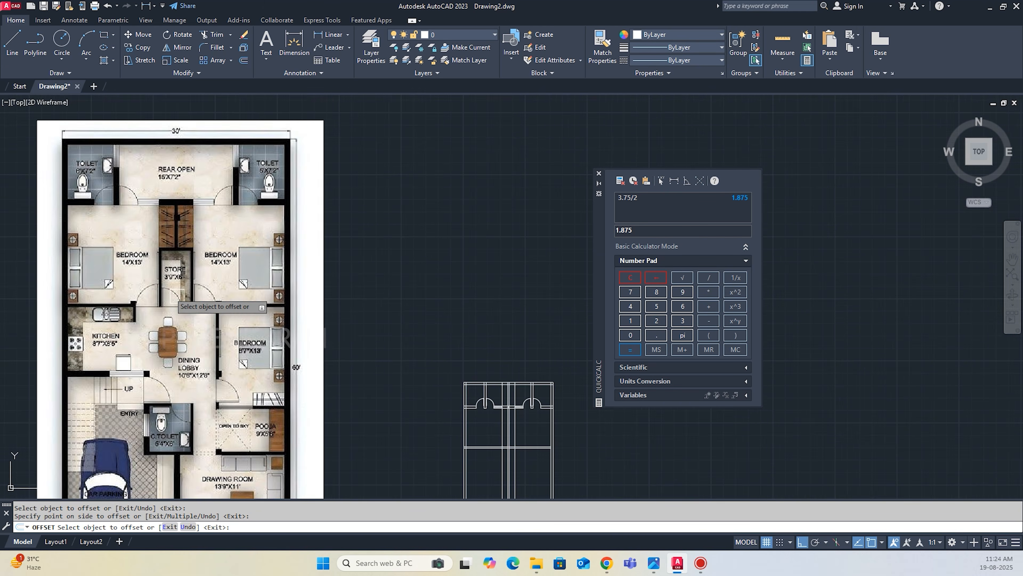
scroll(392, 336, "up", 5)
key("Escape")
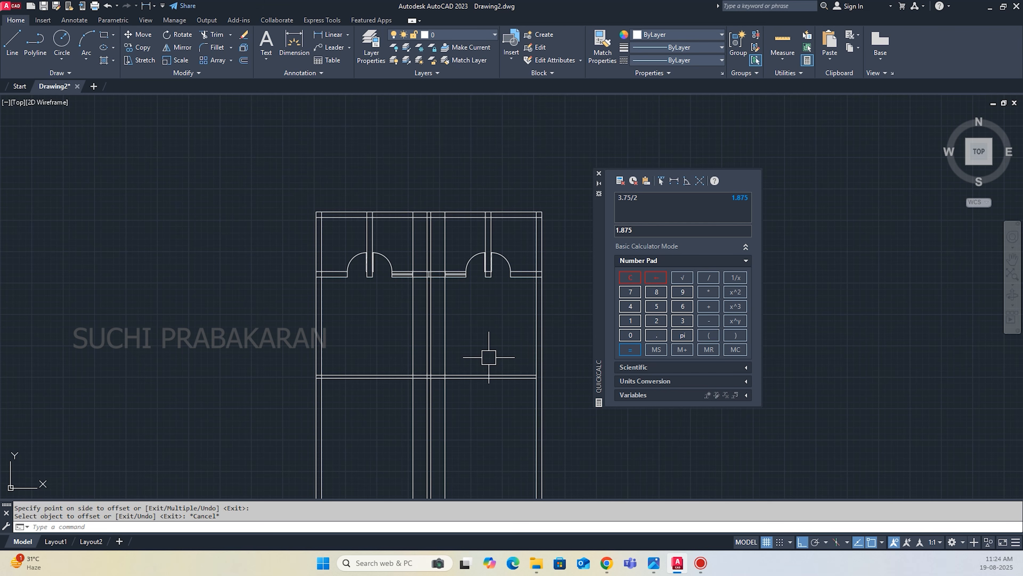
Offset the two store side lines 5" outward to form the store's side walls.
key("Return")
type("5")
key("Return")
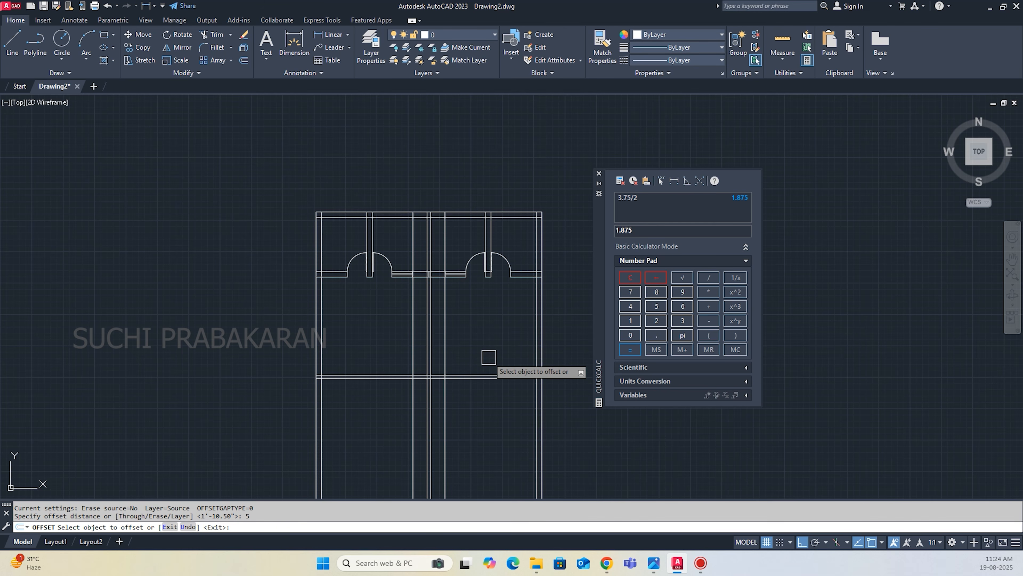
scroll(433, 350, "up", 4)
left_click(414, 343)
left_click(402, 341)
key("Escape")
scroll(496, 444, "down", 6)
scroll(266, 319, "up", 5)
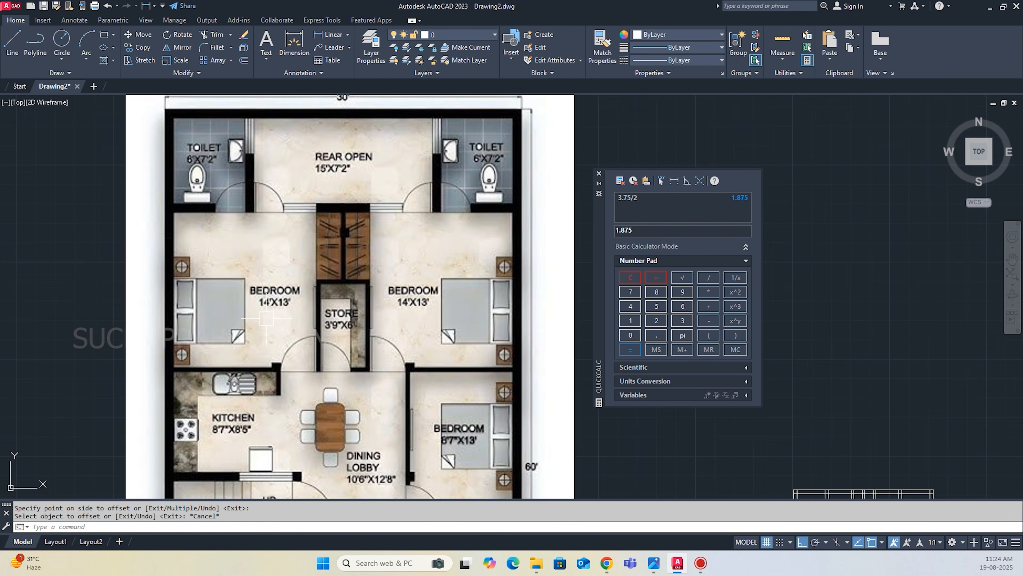
scroll(299, 318, "up", 2)
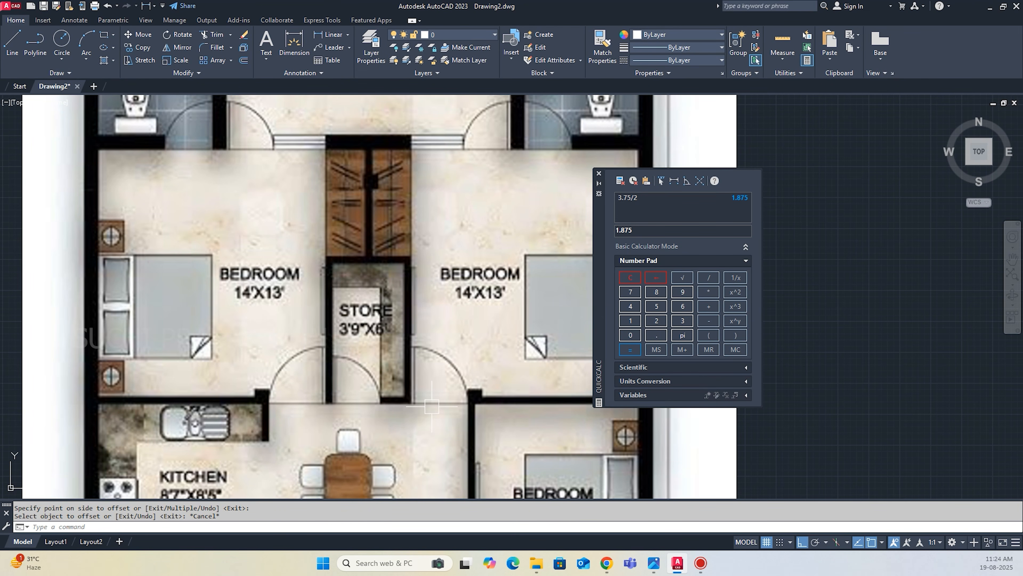
scroll(300, 376, "down", 6)
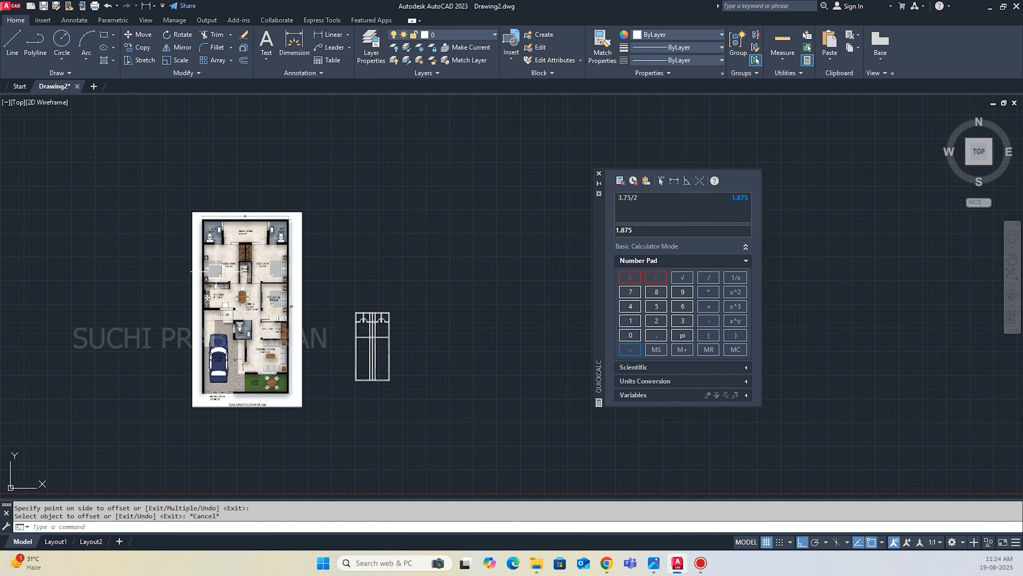
scroll(415, 349, "up", 6)
type("o")
key("Return")
type("6")
key("Return")
scroll(355, 317, "up", 2)
left_click(355, 317)
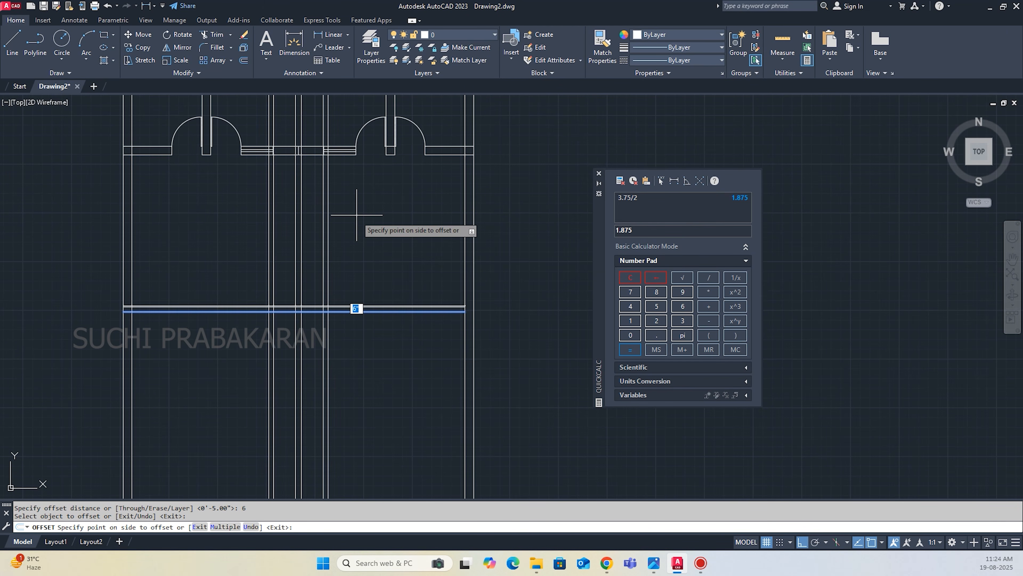
key("Escape")
Offset the lower line of the bedrooms' front wall 6' upward to mark the back of the store.
key("Return")
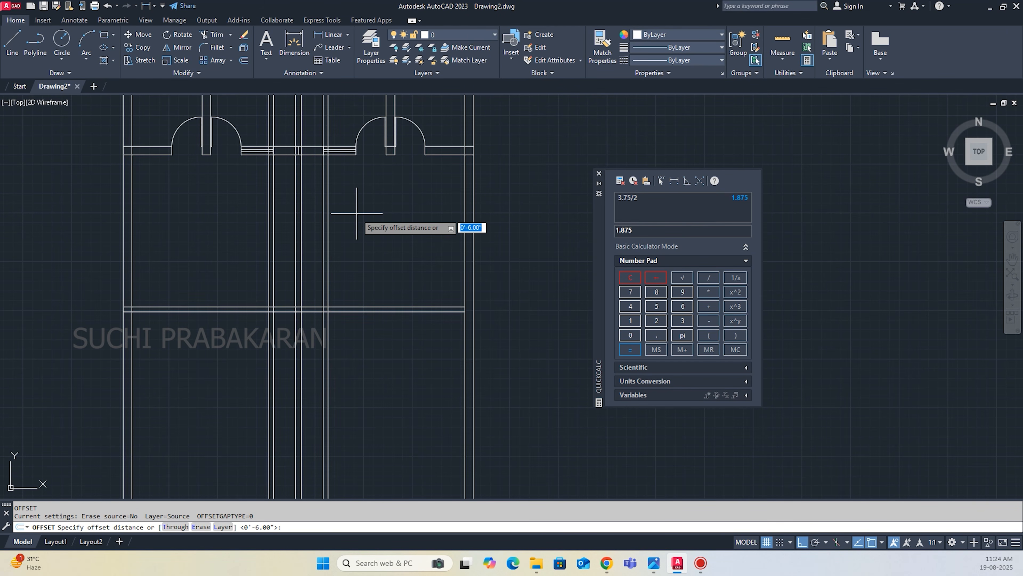
type("6'")
key("Return")
left_click(339, 312)
left_click(352, 186)
key("Escape")
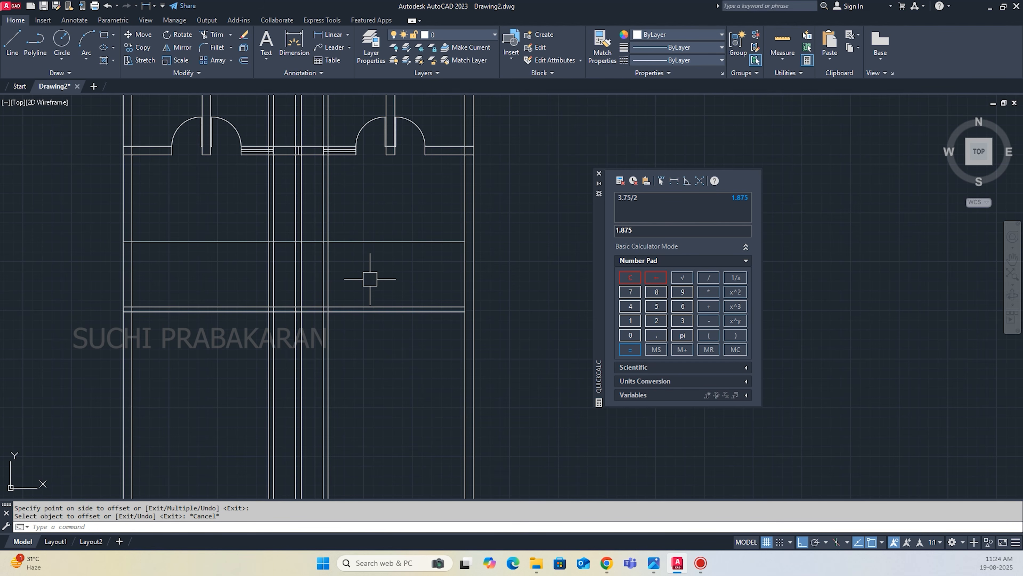
Trim away the centre wall lines inside the store, between its back line and the bedrooms' front wall.
key("Return")
scroll(309, 271, "up", 4)
left_click_drag(310, 270, 255, 254)
scroll(321, 335, "down", 4)
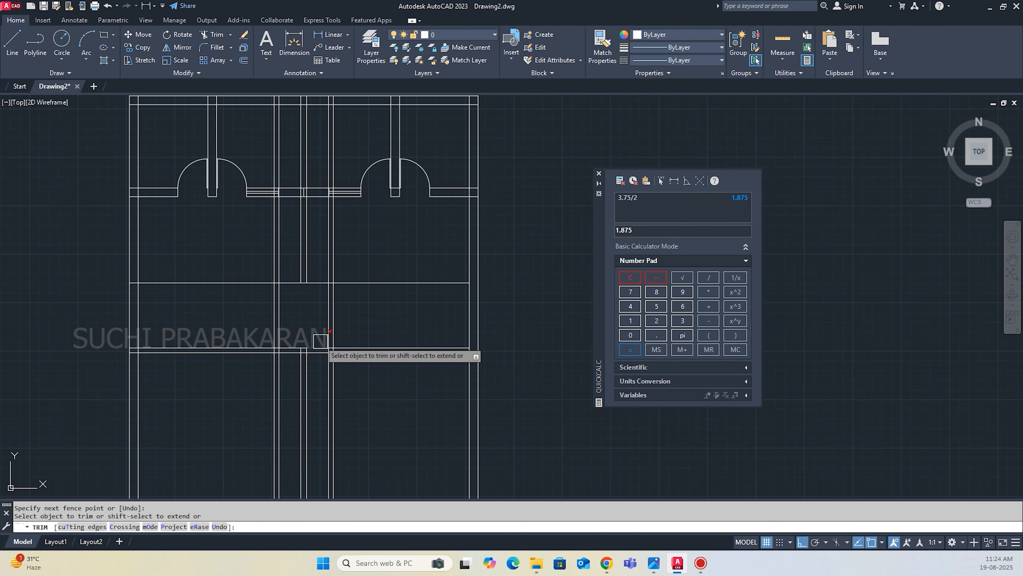
Trim the store's back line outside its side walls and the vertical wall lines below the bedrooms' front wall.
left_click(366, 287)
mouse_move(369, 253)
left_mouse_down()
mouse_move(313, 228)
mouse_move(261, 225)
left_mouse_up()
left_click_drag(209, 239, 194, 296)
scroll(303, 367, "up", 2)
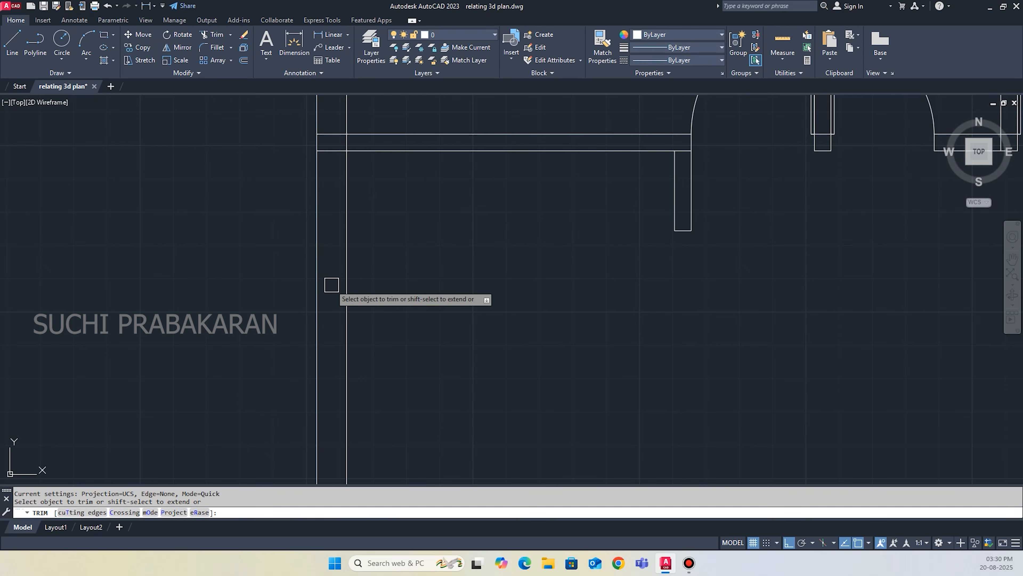
Trim the overlapping wall lines at the short kitchen wall and at the plan's rear left outer corner.
scroll(331, 281, "down", 7)
scroll(335, 268, "up", 6)
mouse_move(324, 236)
left_mouse_down()
mouse_move(329, 169)
mouse_move(330, 200)
mouse_move(354, 195)
left_mouse_up()
scroll(485, 289, "down", 5)
scroll(461, 276, "up", 7)
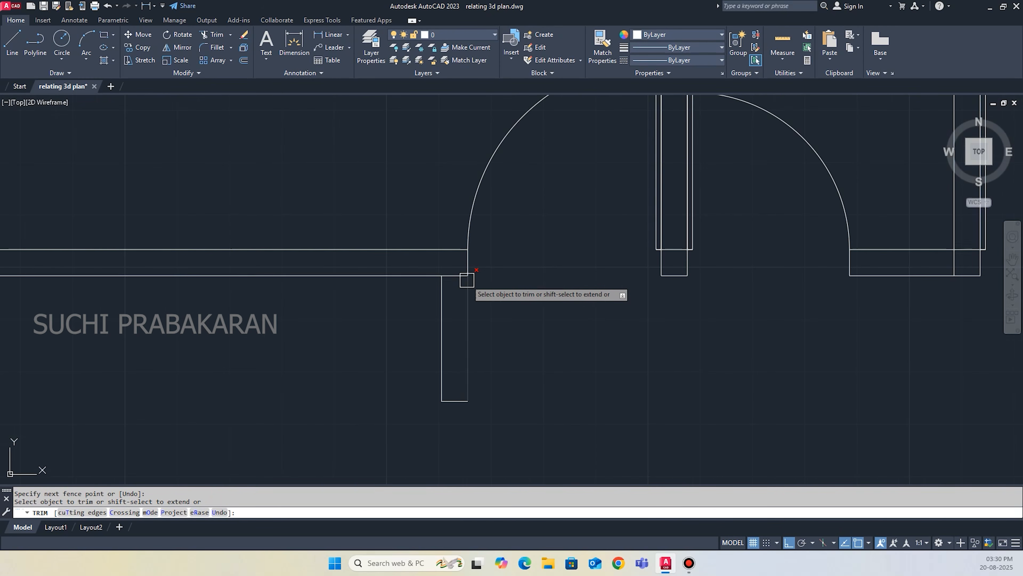
scroll(457, 274, "down", 5)
scroll(430, 210, "up", 7)
mouse_move(386, 151)
left_mouse_down()
mouse_move(373, 284)
mouse_move(401, 225)
left_mouse_up()
scroll(416, 349, "down", 5)
scroll(411, 210, "up", 7)
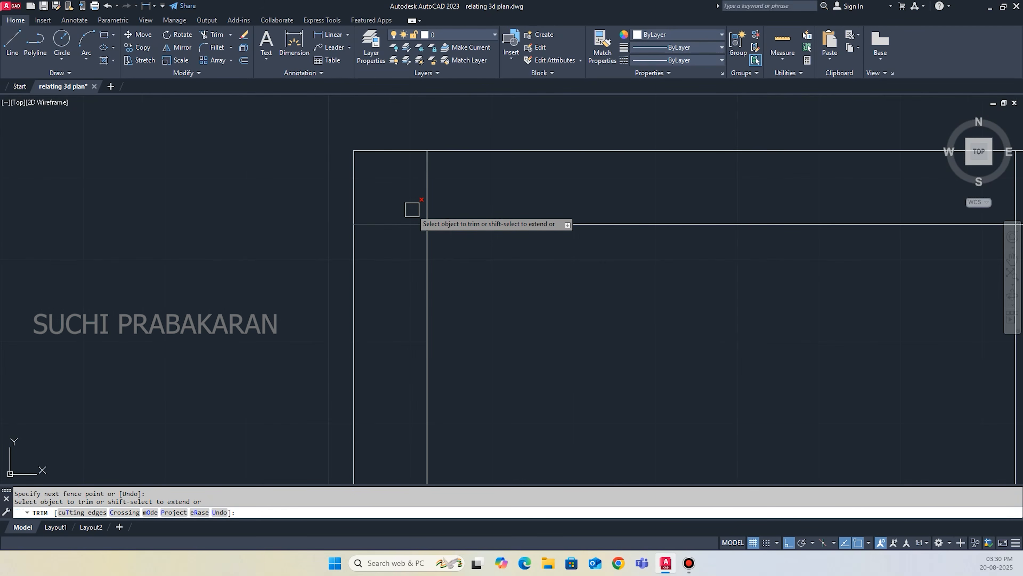
Trim the remaining overlapping lines at the wall junctions in the rear part of the plan.
scroll(663, 283, "down", 6)
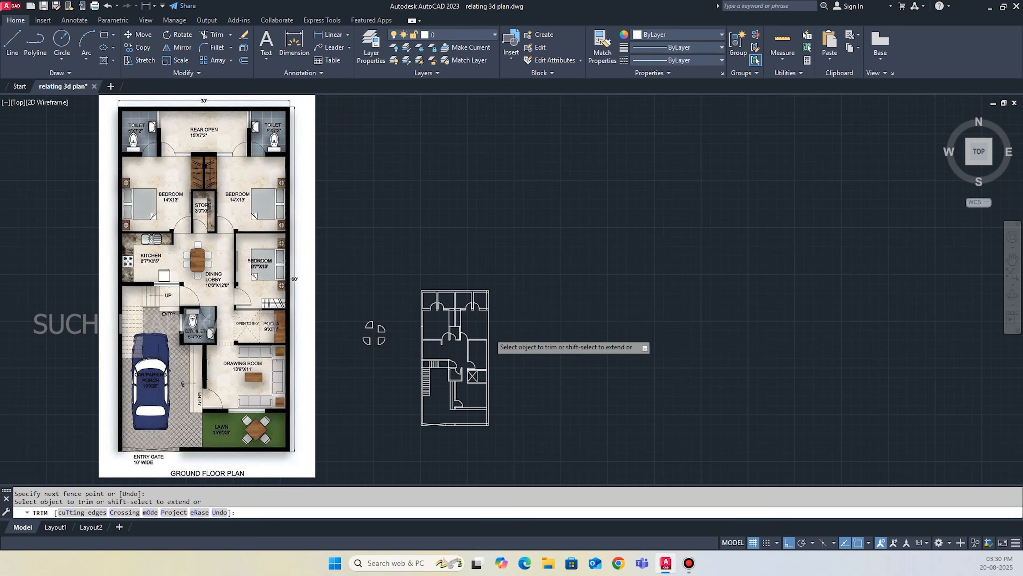
scroll(483, 315, "up", 7)
scroll(515, 178, "up", 4)
left_click(530, 180)
left_click_drag(529, 171, 481, 165)
scroll(579, 224, "down", 6)
scroll(577, 228, "up", 5)
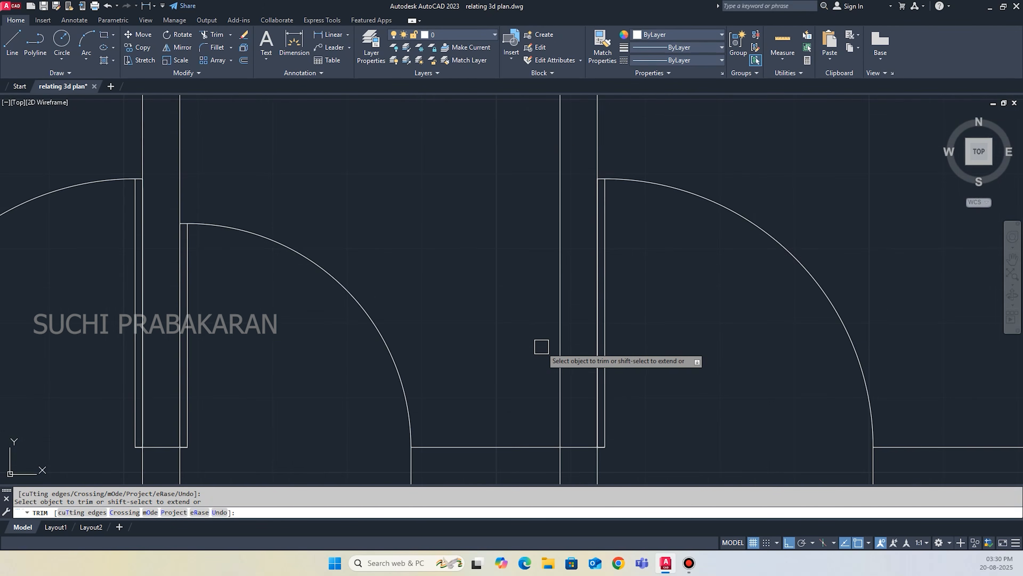
scroll(581, 323, "up", 3)
scroll(572, 338, "down", 10)
scroll(604, 323, "up", 8)
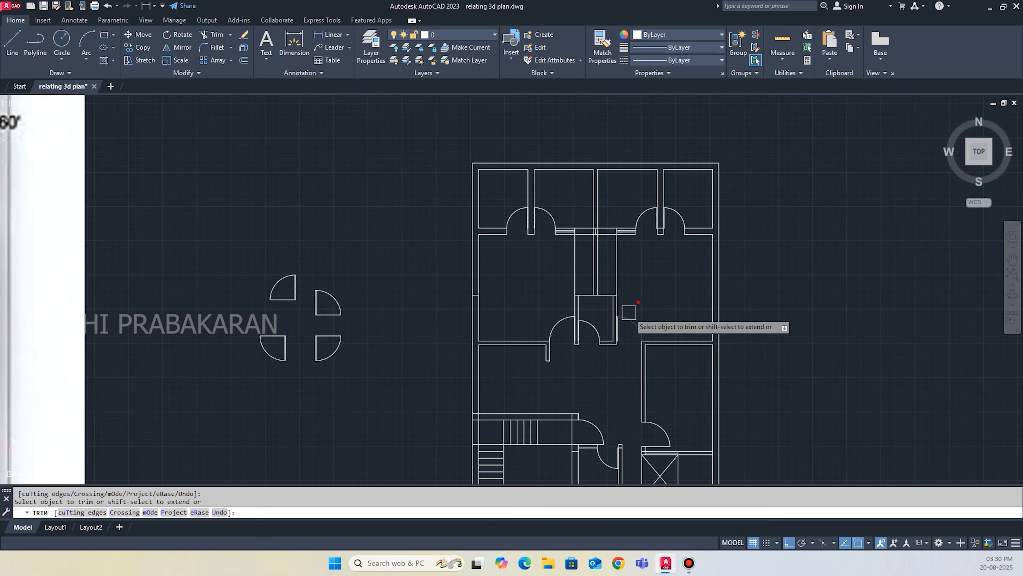
Offset the store's back line upward by the wall thickness picked across the store's side wall.
key("Escape")
type("o")
key("Return")
scroll(668, 310, "up", 6)
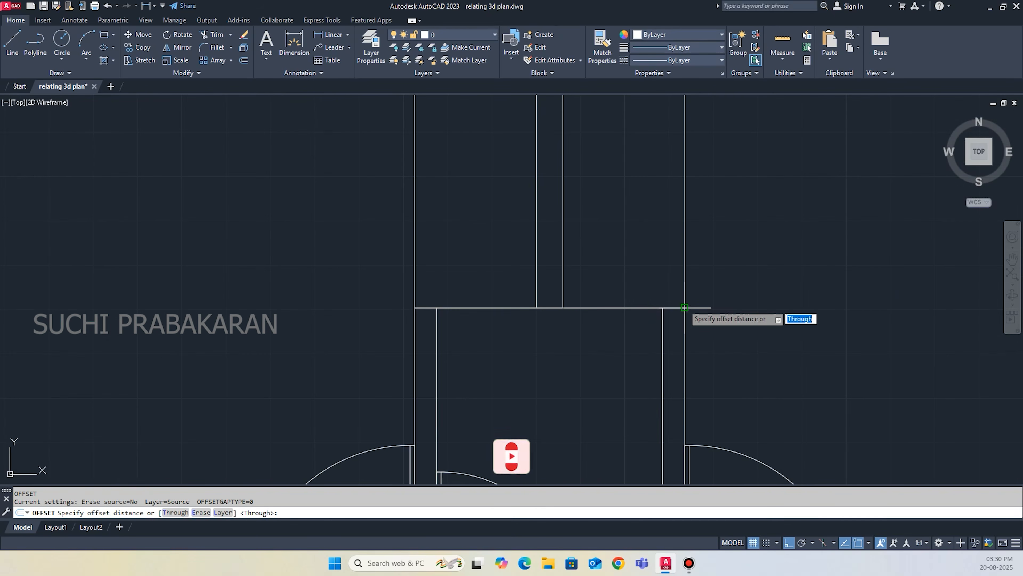
left_click(632, 302)
left_click(721, 301)
scroll(685, 318, "down", 4)
left_click(634, 328)
left_click(631, 314)
key("Escape")
Trim the overlapping lines where the store's back wall meets the adjoining walls.
type("tr")
key("Return")
left_click_drag(699, 342, 690, 325)
scroll(659, 323, "down", 6)
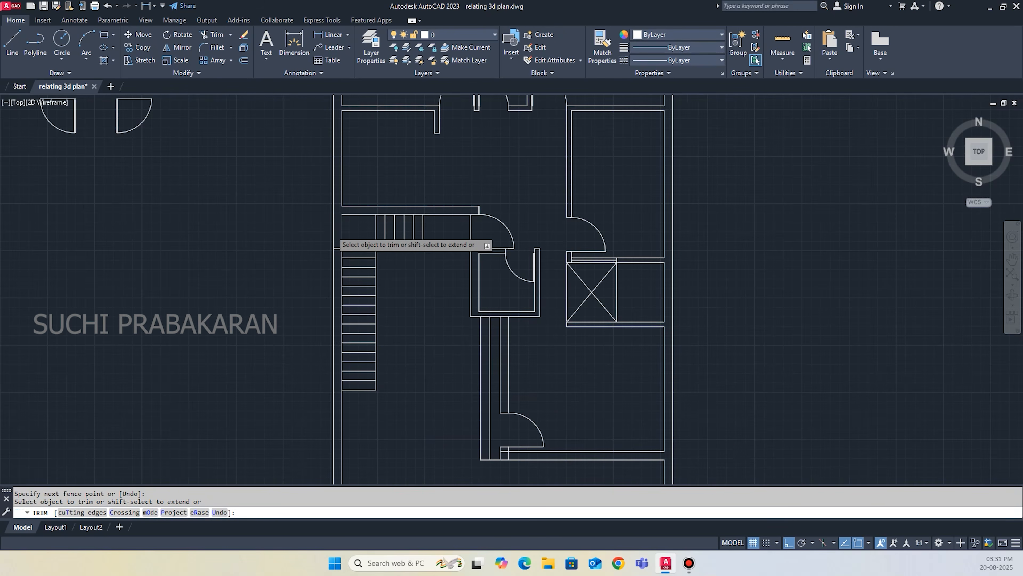
scroll(332, 232, "up", 6)
scroll(351, 357, "down", 4)
scroll(604, 343, "down", 4)
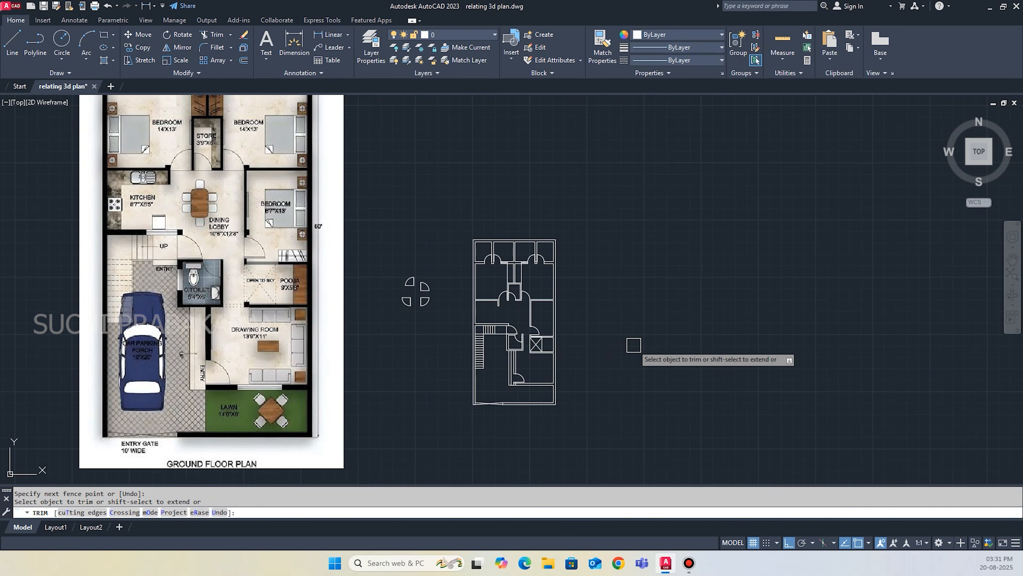
key("Escape")
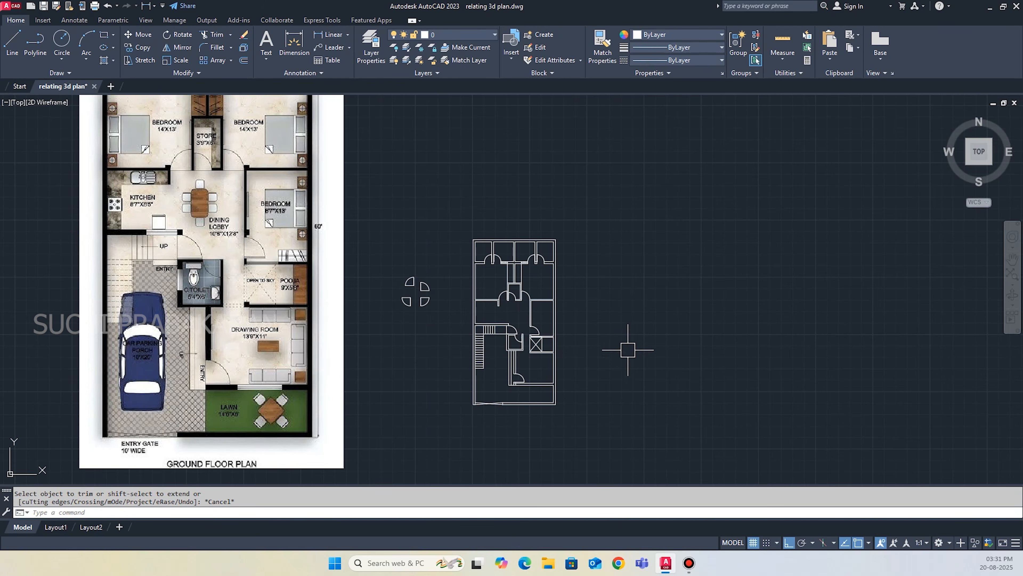
Draw a short vertical line across the drawing room's front wall at its midpoint.
scroll(543, 325, "up", 8)
scroll(503, 443, "down", 3)
scroll(520, 404, "up", 5)
scroll(513, 414, "down", 6)
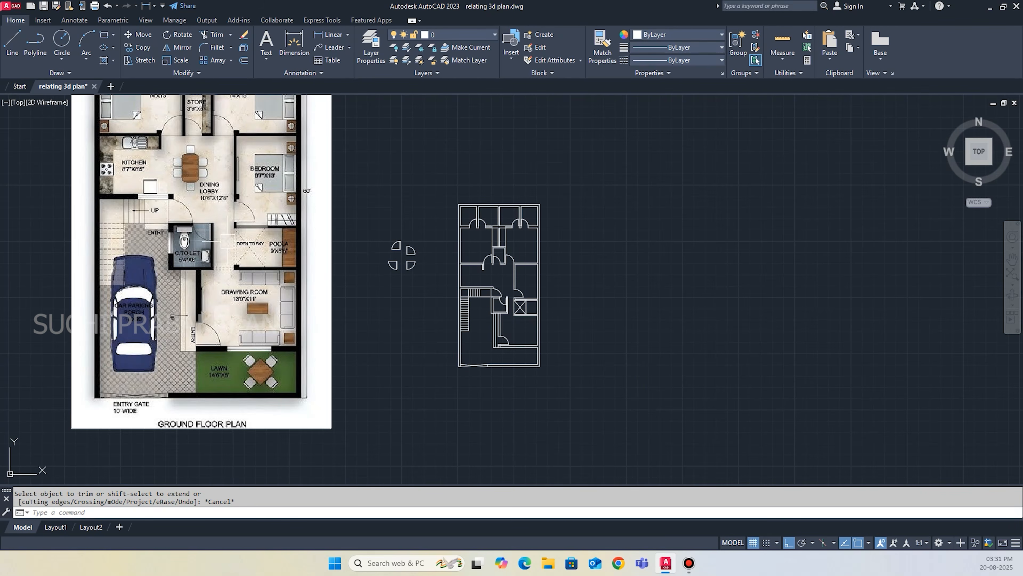
scroll(506, 342, "up", 4)
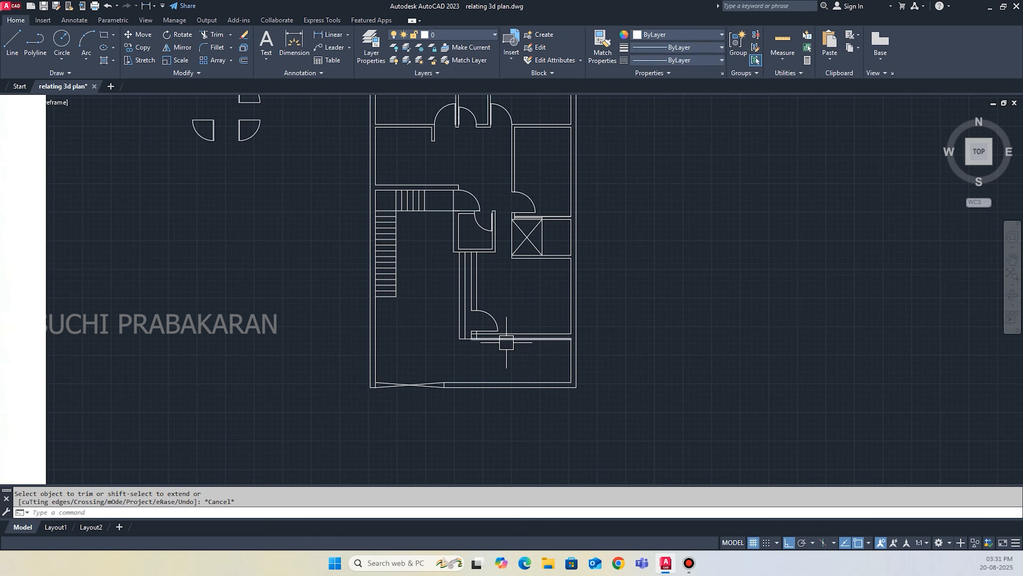
type("L")
key("Return")
scroll(524, 353, "up", 3)
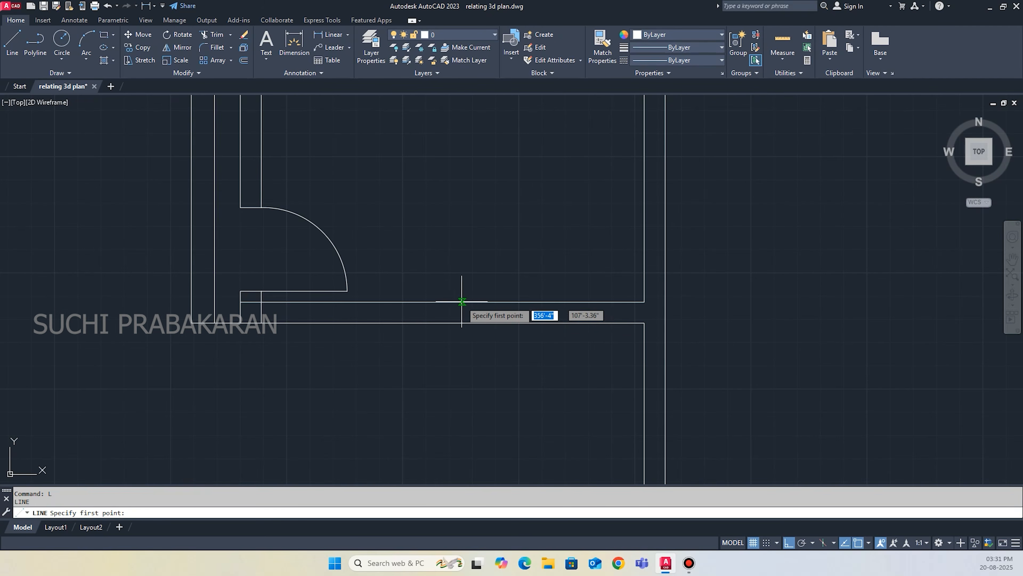
left_click(442, 302)
left_click(442, 322)
key("Return")
key("Return")
type("o")
key("Return")
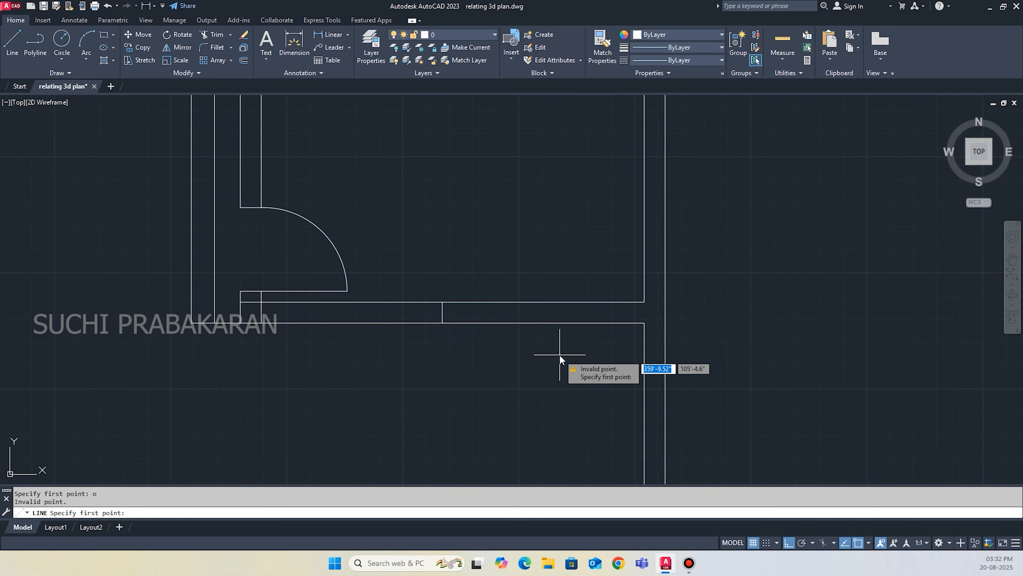
type("2.5'")
Offset the midpoint line 2.5' to each side in the drawing room's front wall and erase the middle line.
key("Return")
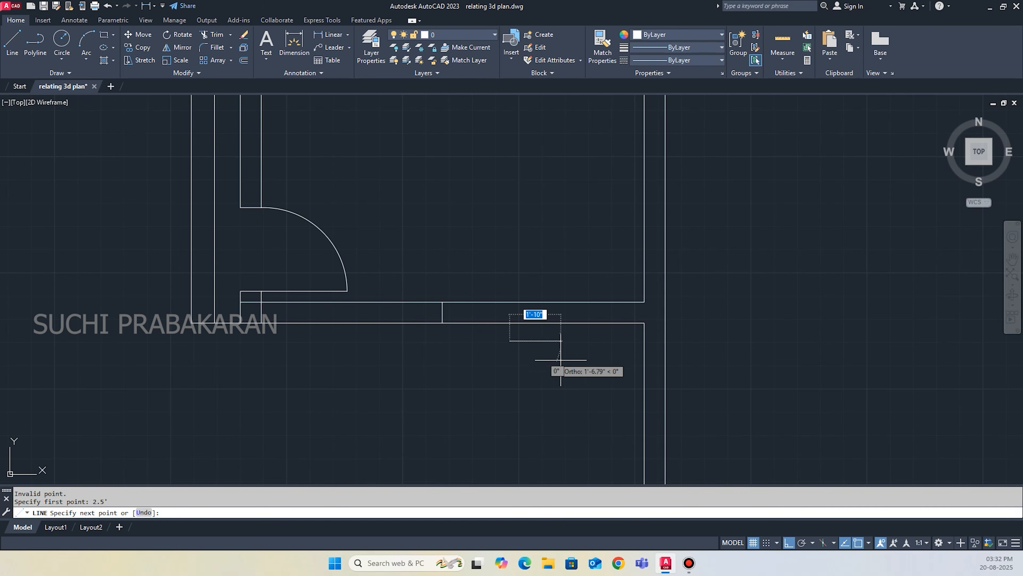
key("Escape")
type("o")
key("Return")
type("2.5")
key("Return")
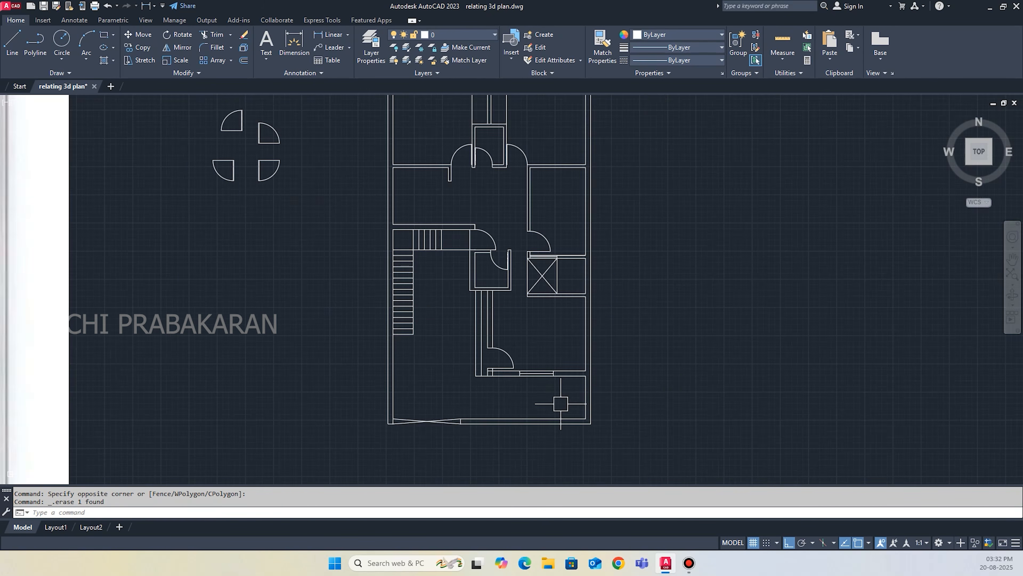
scroll(502, 388, "down", 5)
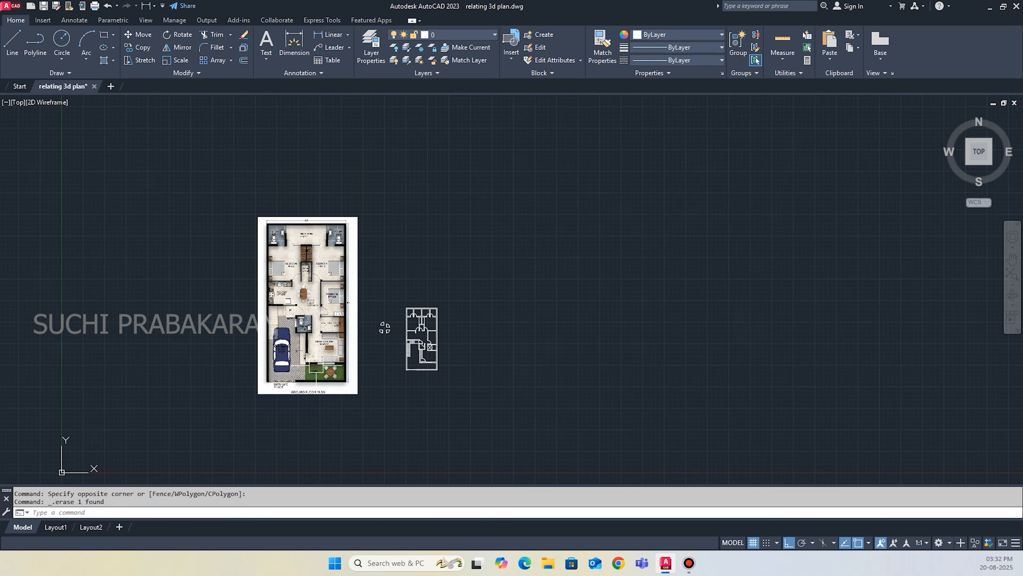
Fill the house plan's walls with a solid hatch.
scroll(384, 327, "up", 2)
scroll(514, 370, "up", 2)
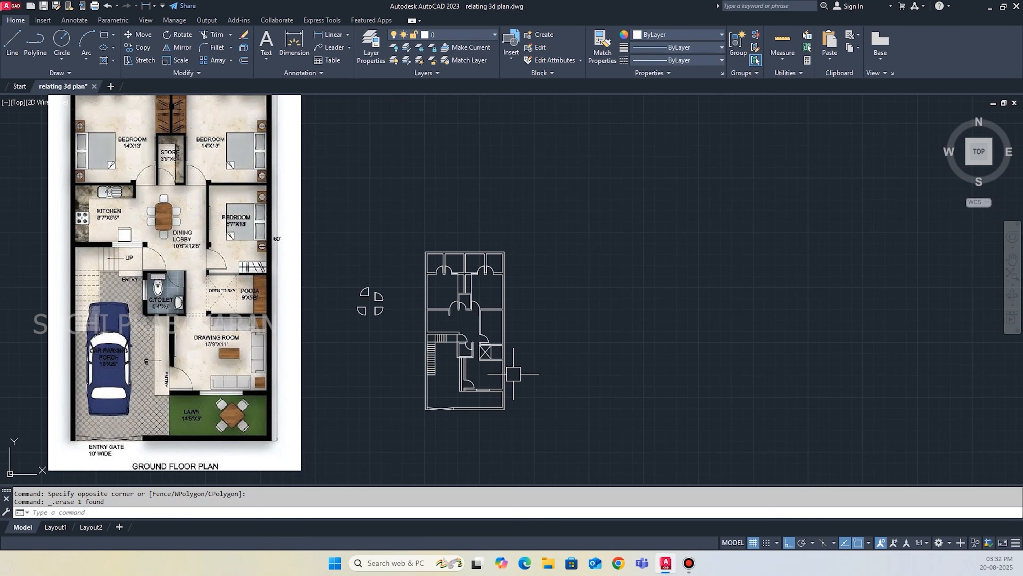
scroll(514, 374, "down", 2)
type("h")
key("Return")
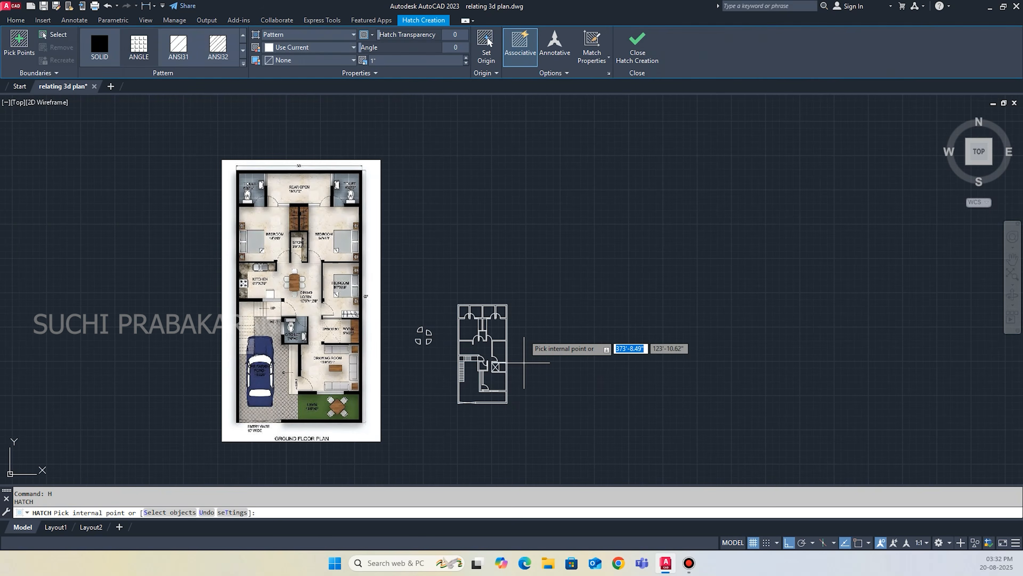
scroll(559, 364, "up", 8)
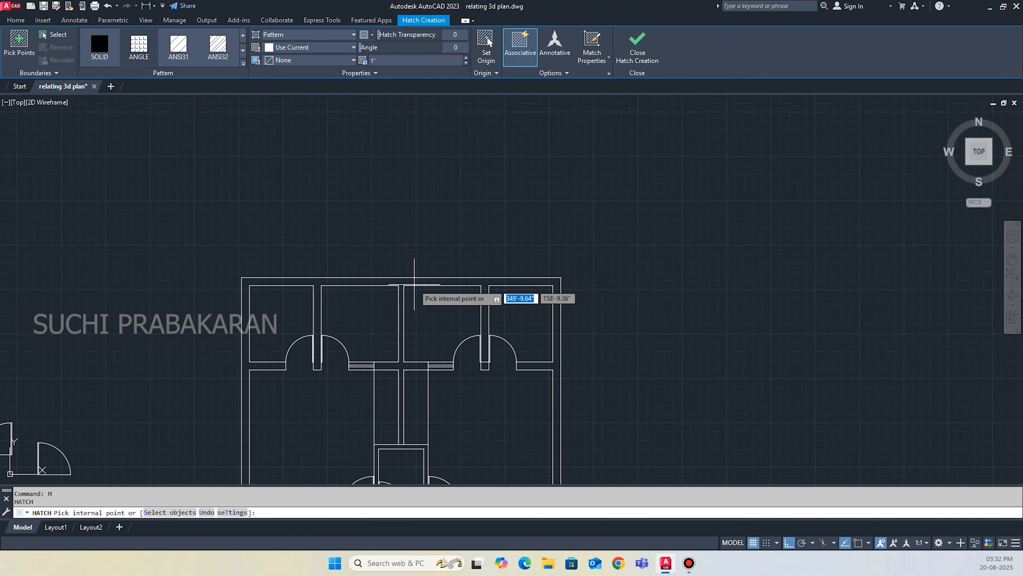
left_click(564, 153)
scroll(588, 258, "down", 4)
left_click(634, 60)
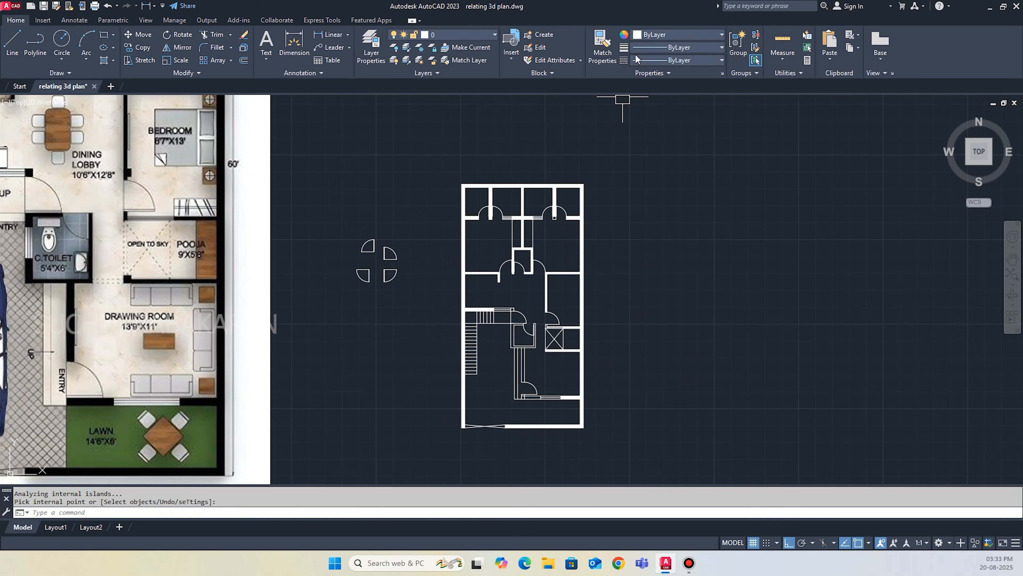
Add the multiline text BED ROOM with a 9" text height in the right-hand rear bedroom.
scroll(593, 151, "down", 4)
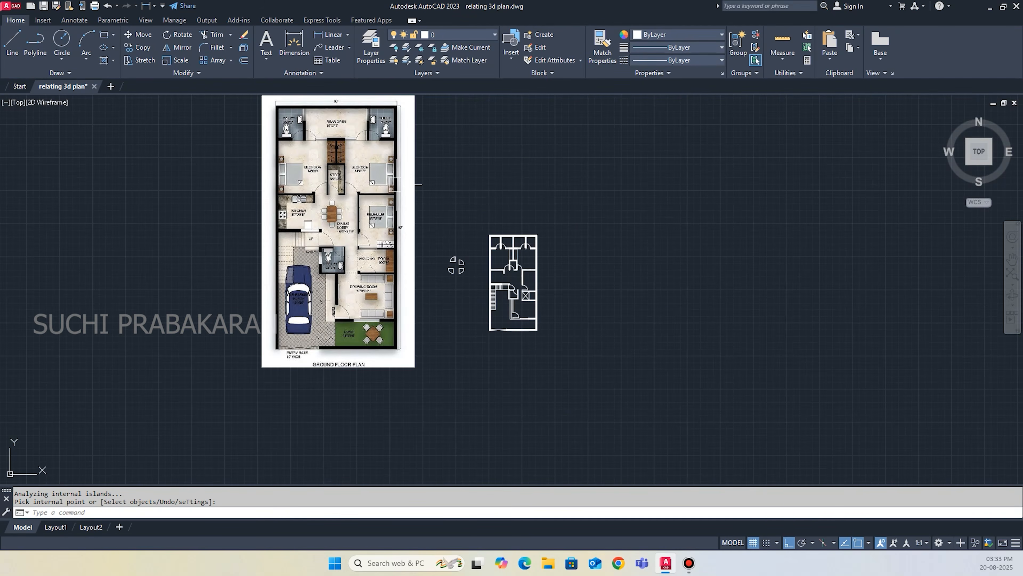
scroll(485, 185, "up", 4)
type("t")
key("Return")
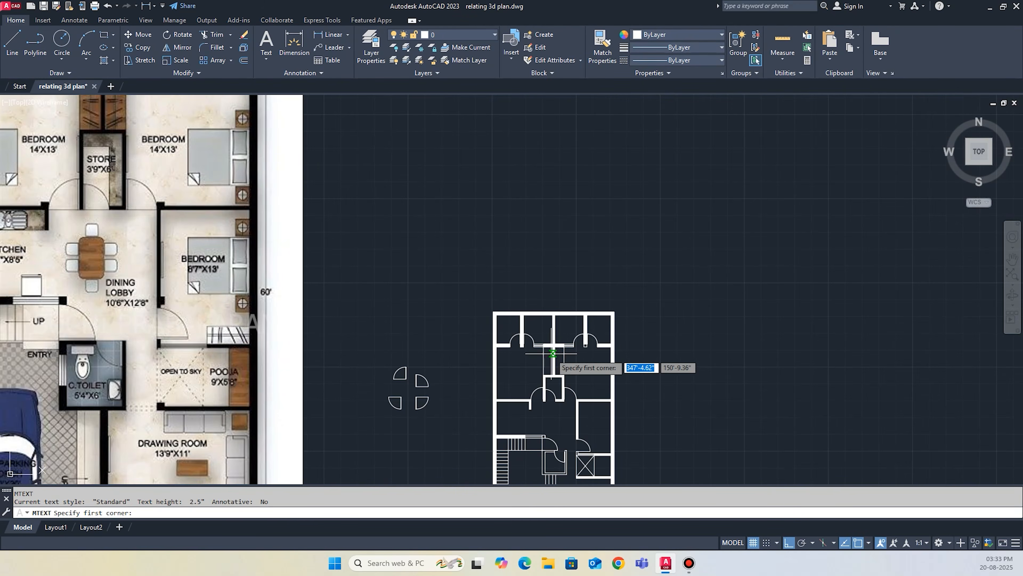
scroll(605, 378, "up", 2)
left_click(568, 359)
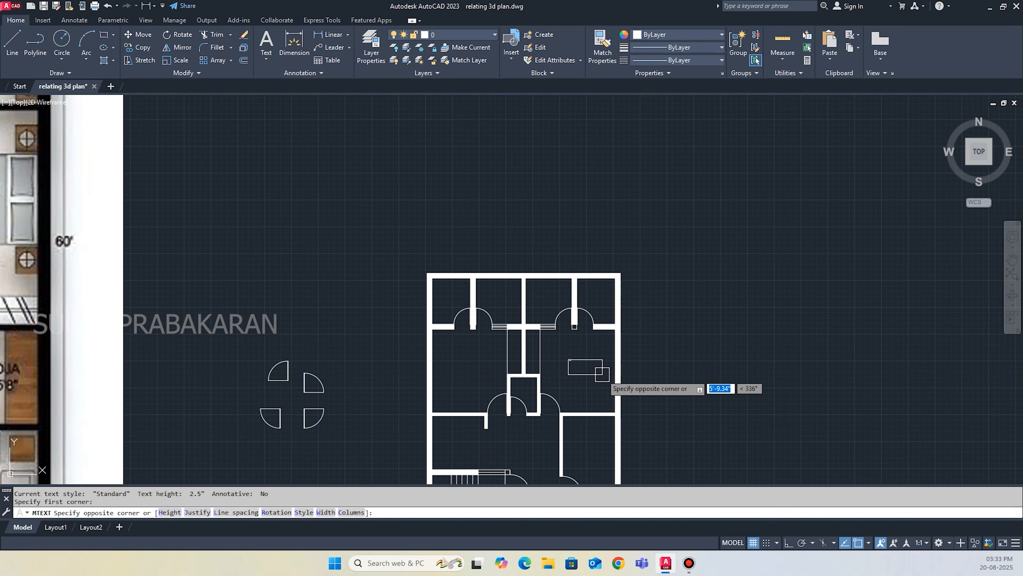
left_click(599, 388)
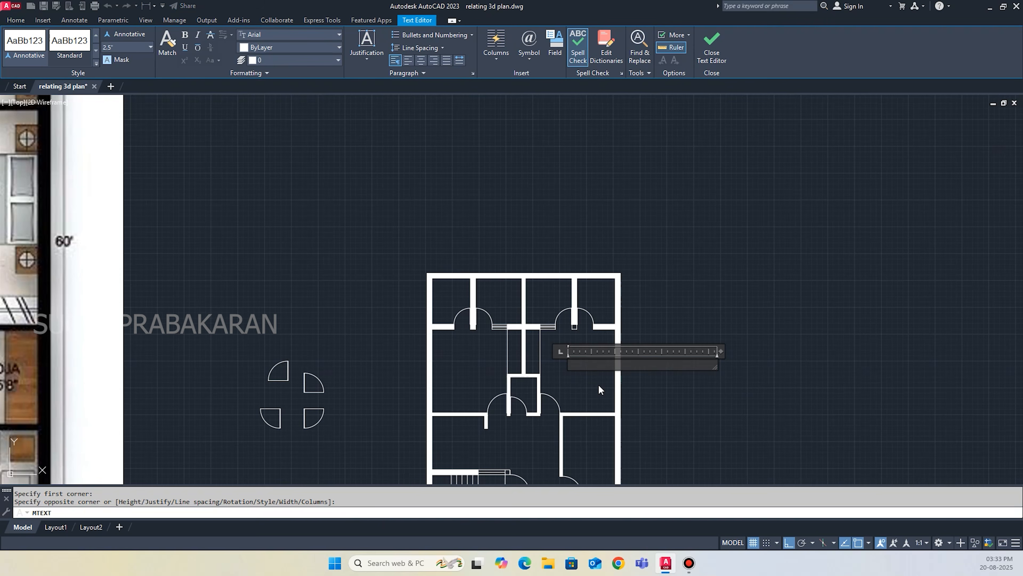
type("be")
key("Return")
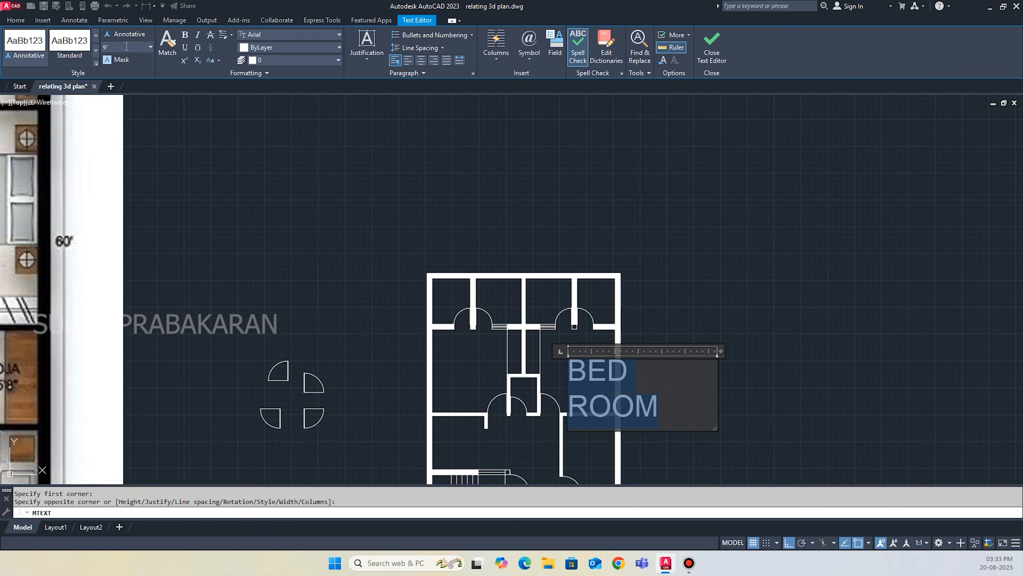
left_click(636, 244)
Widen the text box of the BED ROOM label so that it fits on one line.
left_click(578, 373)
scroll(588, 365, "up", 5)
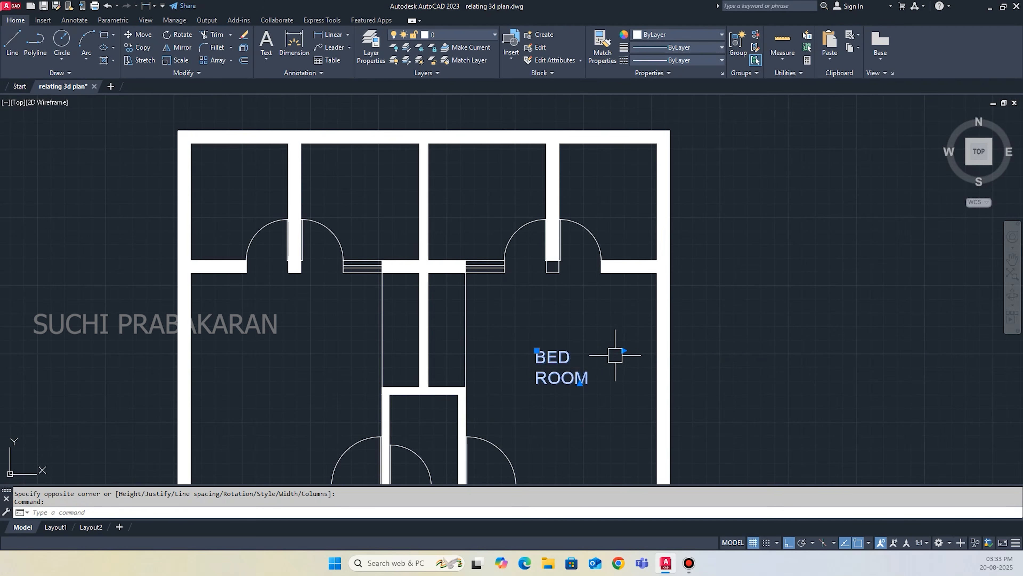
left_click(715, 350)
scroll(809, 358, "down", 8)
key("Escape")
scroll(751, 367, "up", 8)
Move the BED ROOM label to a clear position inside the right-hand rear bedroom.
left_click(756, 366)
left_click(729, 316)
type("m")
key("Return")
scroll(756, 327, "up", 5)
left_click(755, 329)
left_click(713, 334)
Copy the BED ROOM label directly below itself as a base for the room size.
left_click(740, 369)
left_click(721, 306)
type("co")
key("Return")
left_click(713, 328)
left_click(720, 381)
key("Escape")
Change the copied label under BED ROOM to read 14'X13'.
scroll(780, 375, "down", 9)
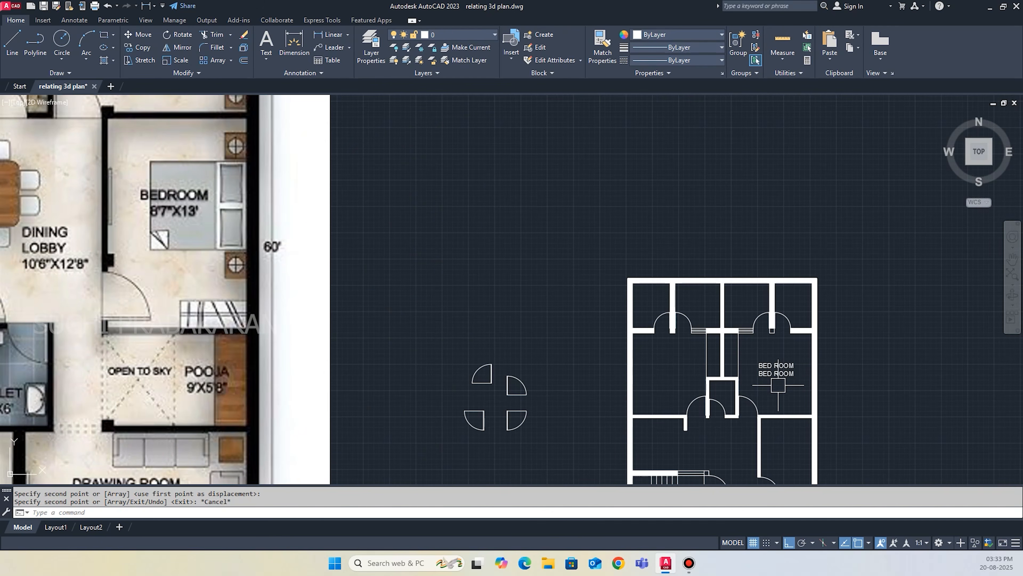
double_click(776, 374)
scroll(790, 391, "up", 2)
scroll(789, 390, "down", 4)
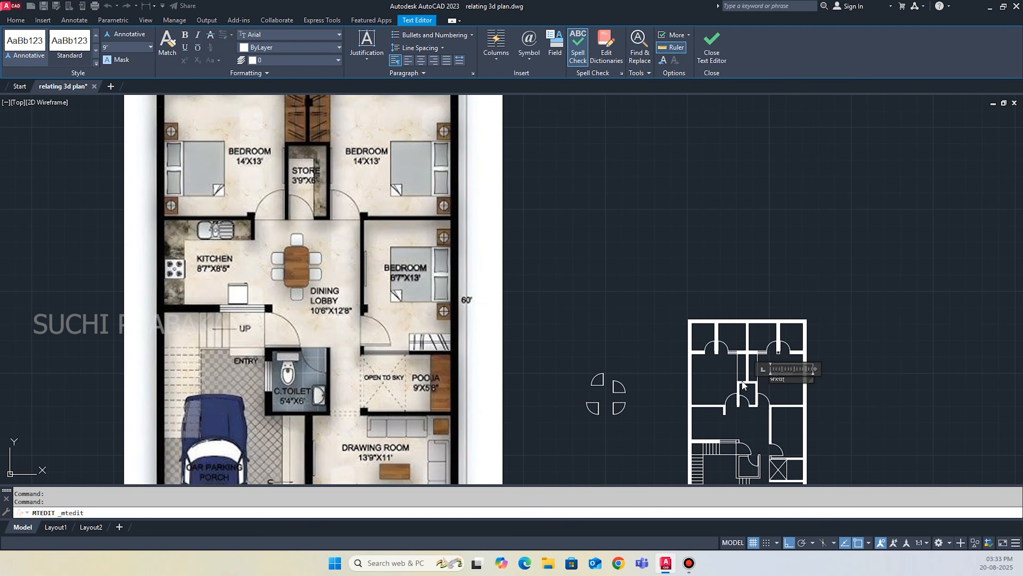
left_click(899, 408)
Move the 14'X13' text so that it sits centred under the BED ROOM label.
scroll(792, 380, "up", 2)
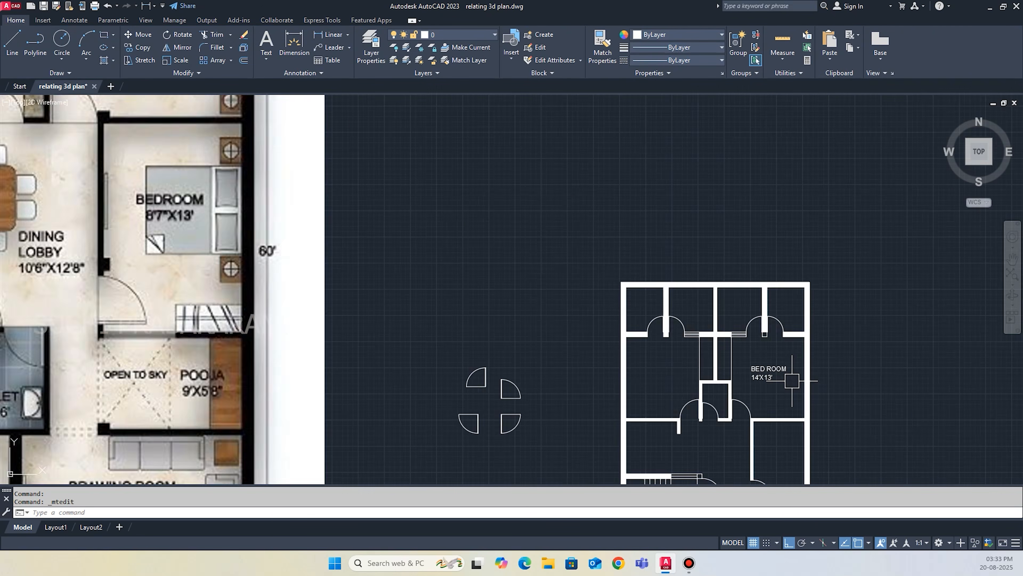
scroll(792, 380, "up", 6)
left_click(786, 385)
type("m")
key("Return")
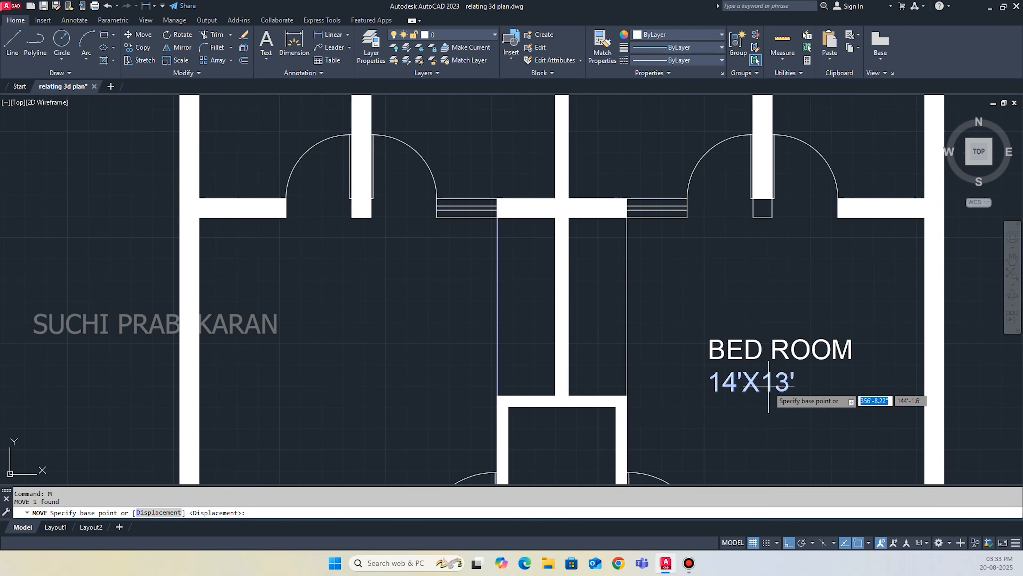
left_click(710, 391)
scroll(795, 381, "up", 4)
left_click(793, 381)
left_click(604, 372)
type("m")
key("Return")
left_click(590, 399)
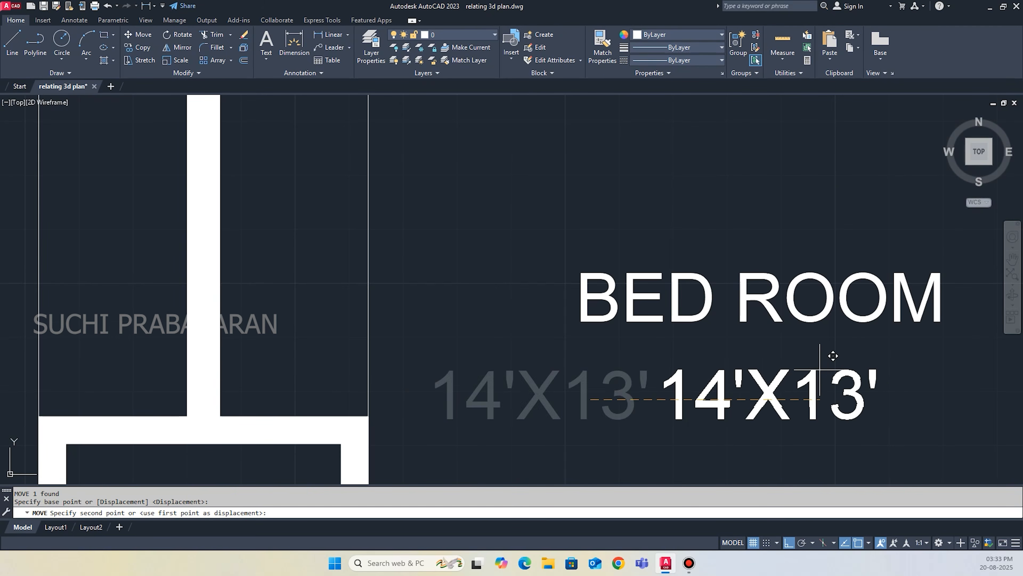
left_click(822, 382)
Copy the BED ROOM name and size text to the left rear bedroom and the bedroom beside the dining lobby.
scroll(668, 367, "down", 6)
left_click(726, 404)
left_click(693, 339)
type("co")
key("Return")
left_click(676, 379)
scroll(701, 325, "down", 6)
scroll(711, 349, "up", 1)
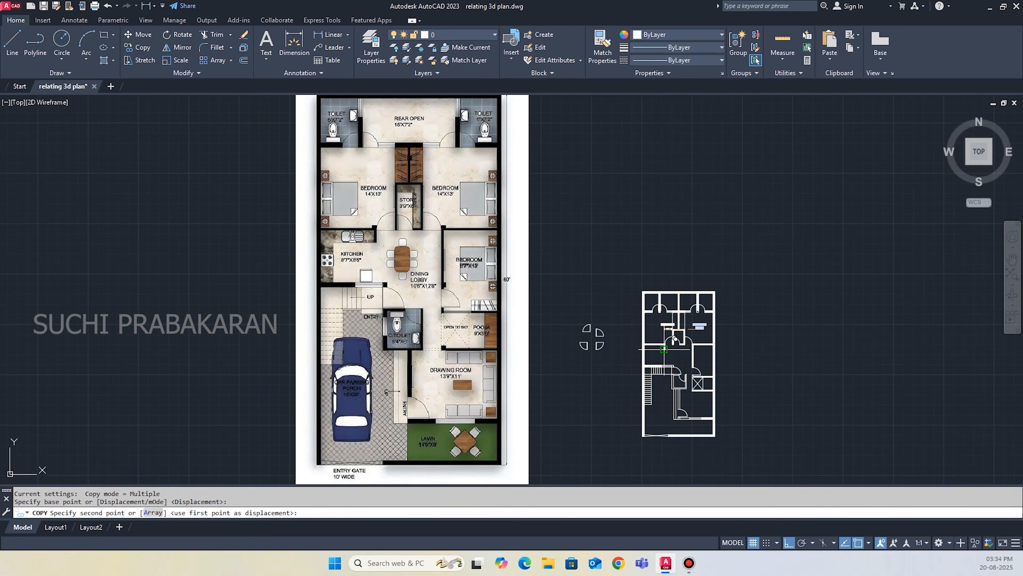
scroll(675, 339, "up", 2)
scroll(661, 334, "down", 3)
scroll(765, 383, "up", 5)
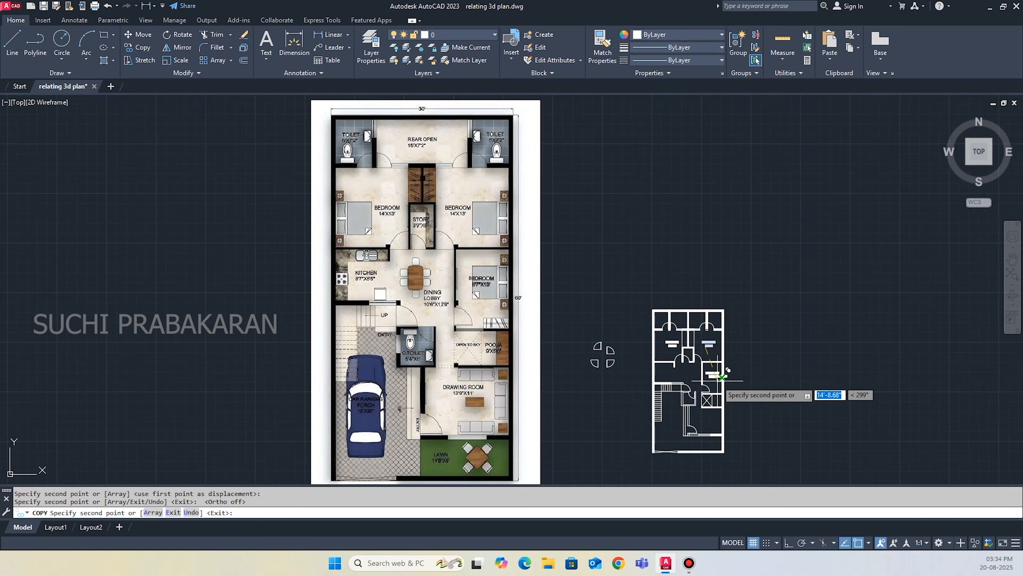
scroll(667, 319, "up", 3)
key("Escape")
Draw a closing line across the top of the central rear wall and fill the walls with solid hatch again.
scroll(598, 218, "down", 1)
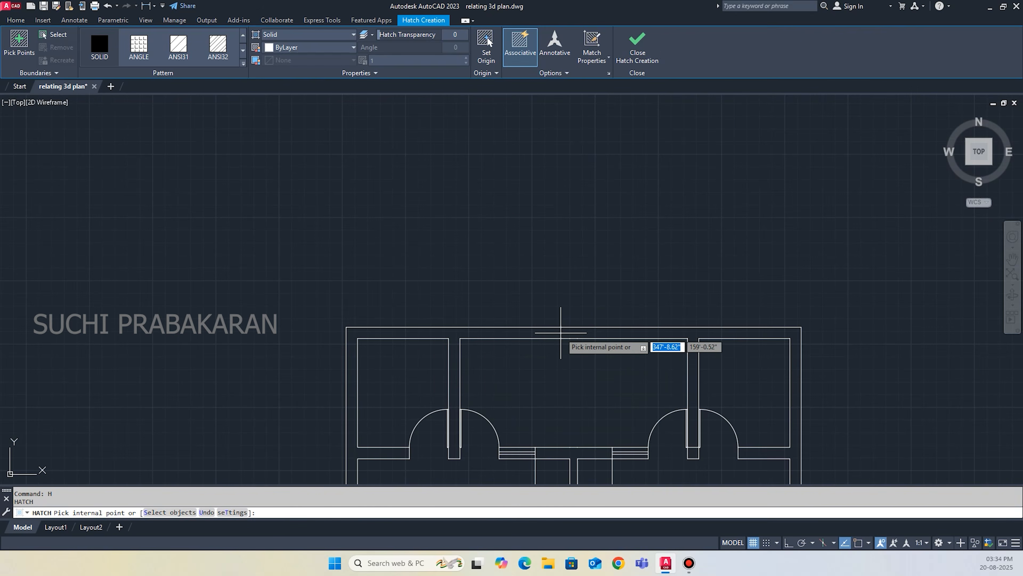
scroll(567, 347, "down", 5)
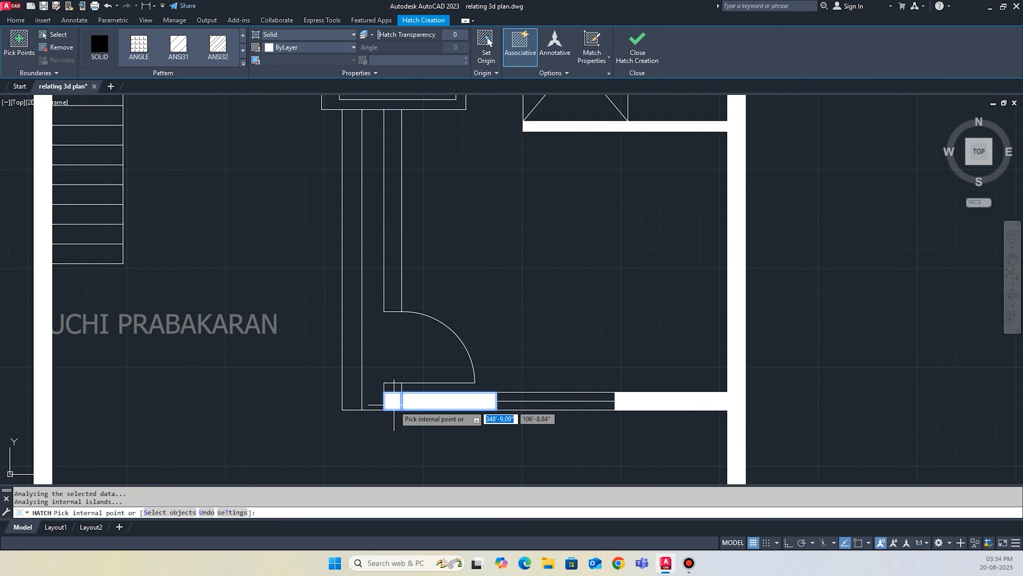
scroll(435, 169, "up", 5)
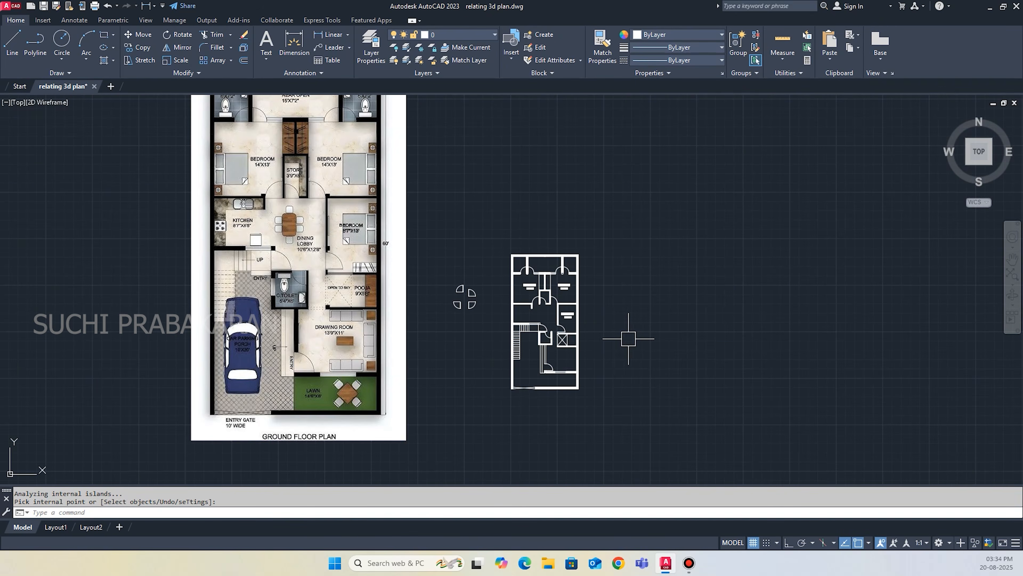
Place a copy of the bedroom label in the rear open area and change its name to REAR OPEN.
scroll(534, 391, "up", 5)
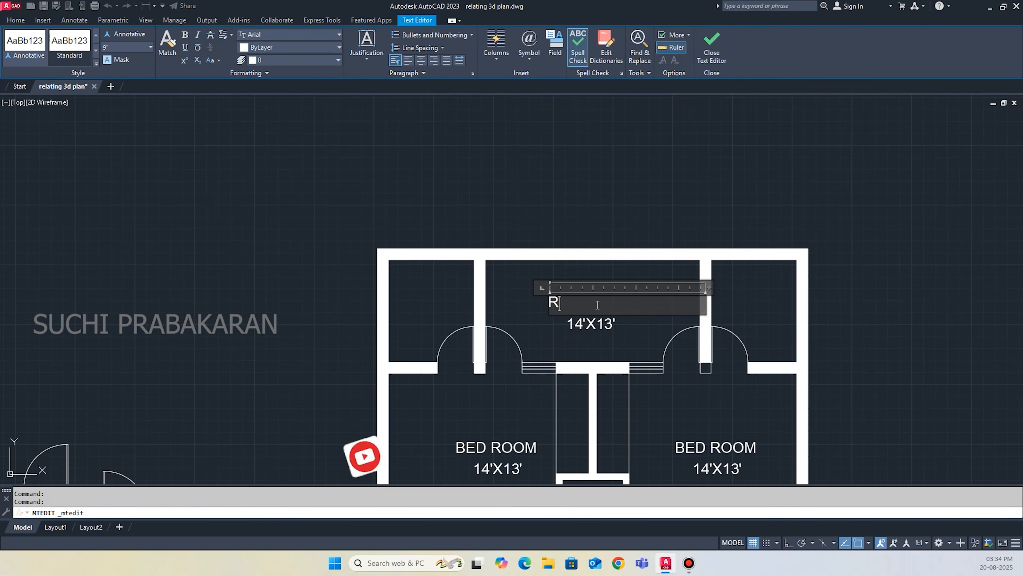
scroll(634, 376, "up", 3)
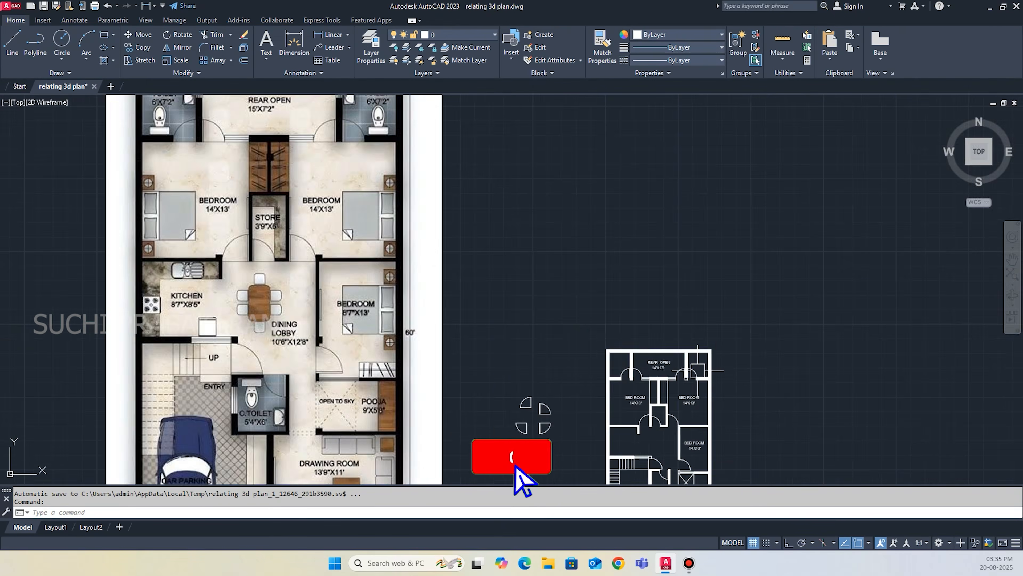
scroll(655, 364, "up", 8)
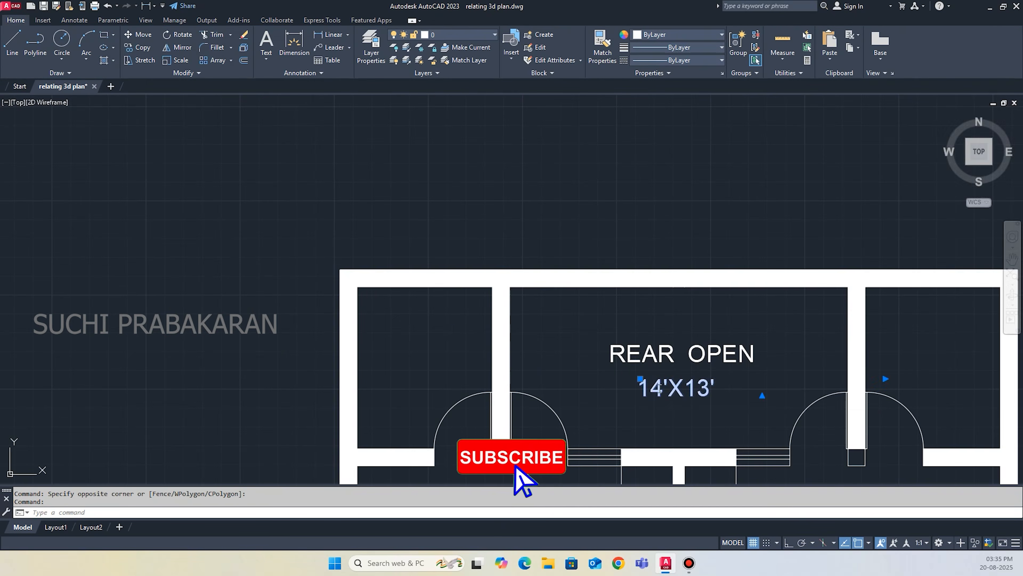
Change the size text under REAR OPEN to 5'X7'2".
double_click(677, 389)
left_click_drag(663, 389, 640, 389)
type("5")
left_click_drag(703, 389, 677, 389)
type("7'2\"")
left_click(620, 393)
Copy the rear open label to the right-hand toilet and change it to TOILET with the size 6'X7'2".
scroll(621, 393, "down", 4)
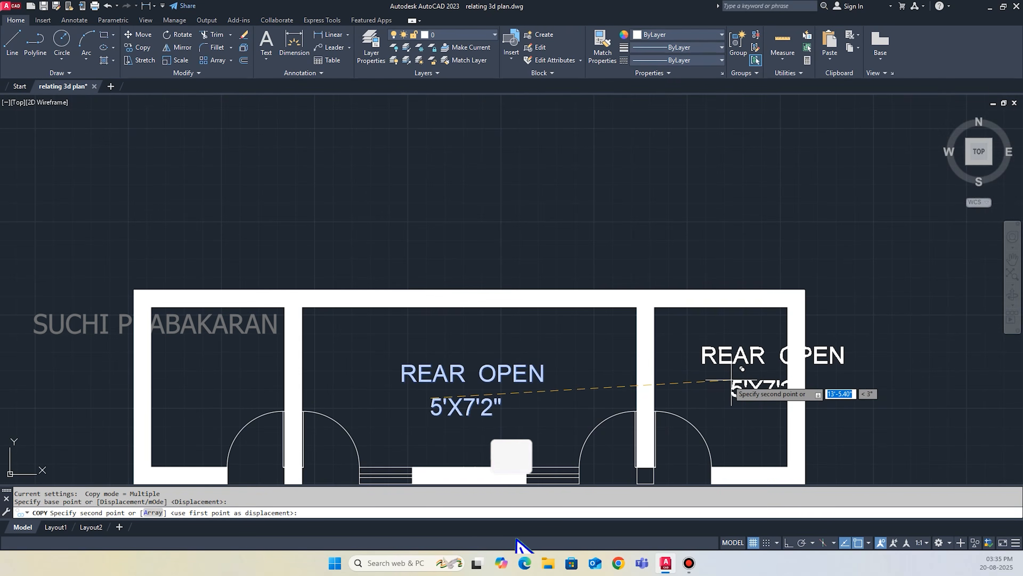
double_click(753, 352)
type("TOILET")
left_click(652, 385)
scroll(652, 385, "down", 4)
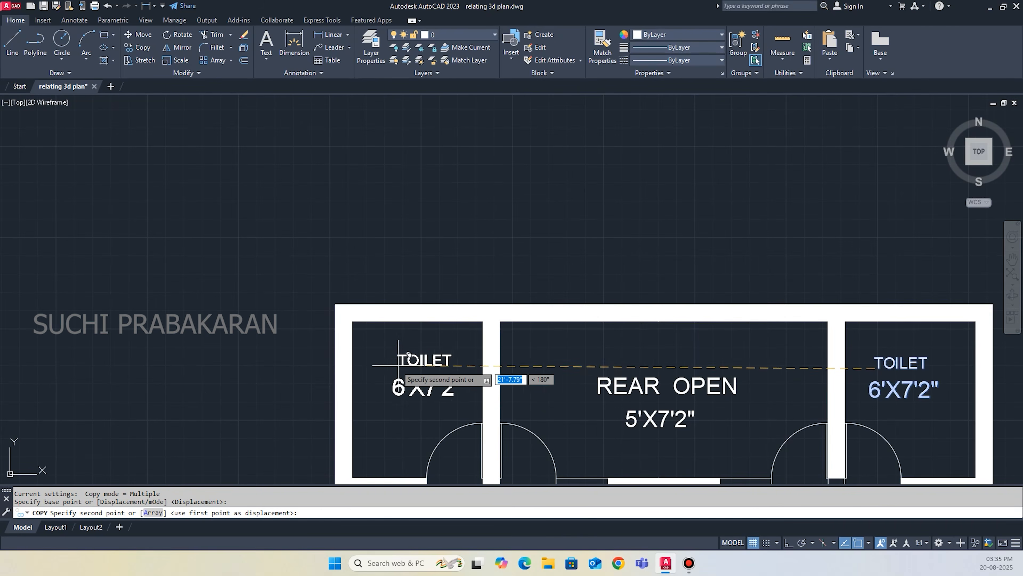
Copy the TOILET name and size text into the left-hand toilet.
left_click(411, 298)
key("Escape")
scroll(411, 297, "down", 4)
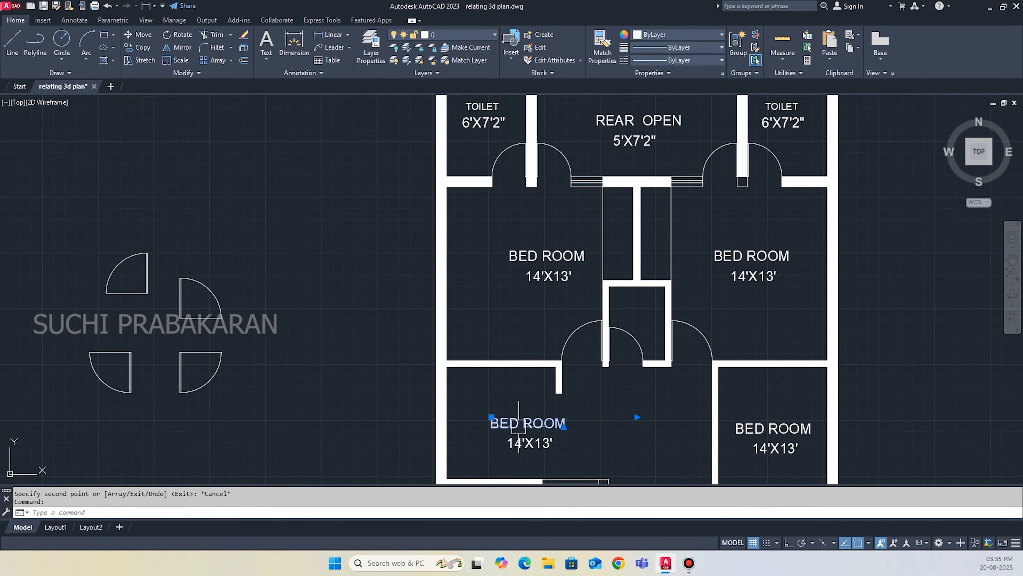
Label the kitchen with the name KITCHEN and the size 8'7"X8'5".
double_click(520, 426)
type("KITCHEN")
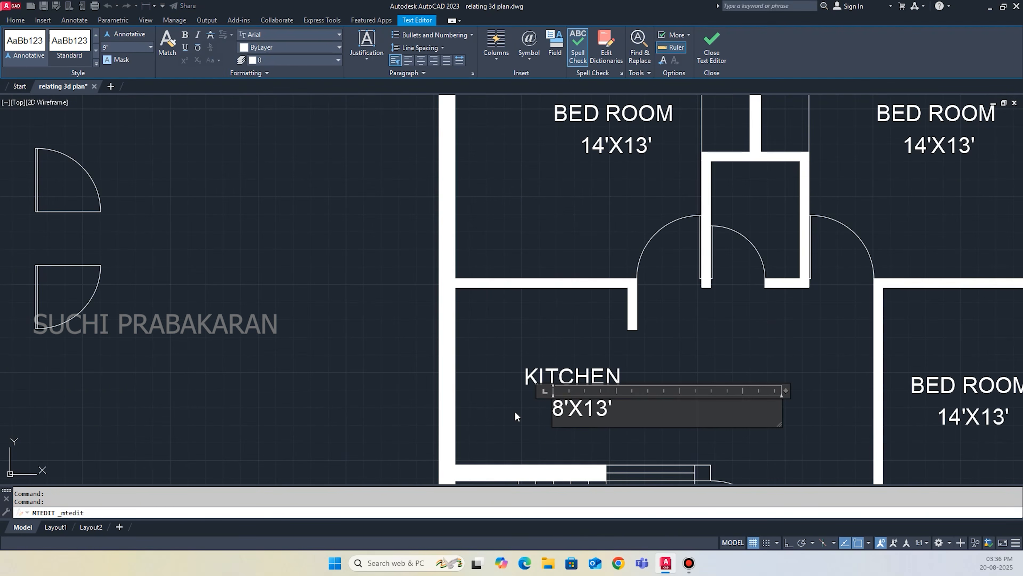
type("7\"X13'")
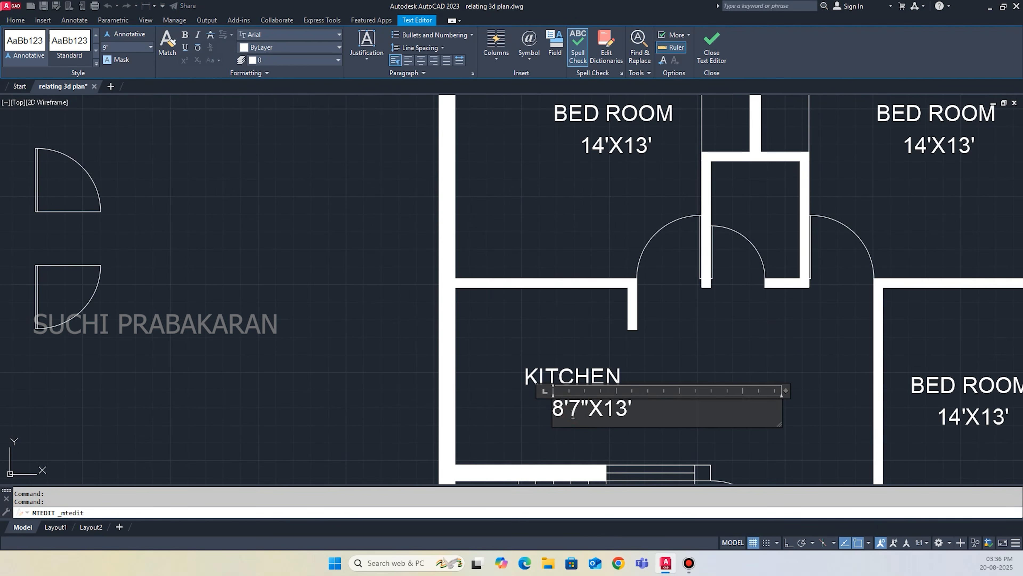
scroll(638, 345, "down", 2)
type("5\"")
left_click(645, 367)
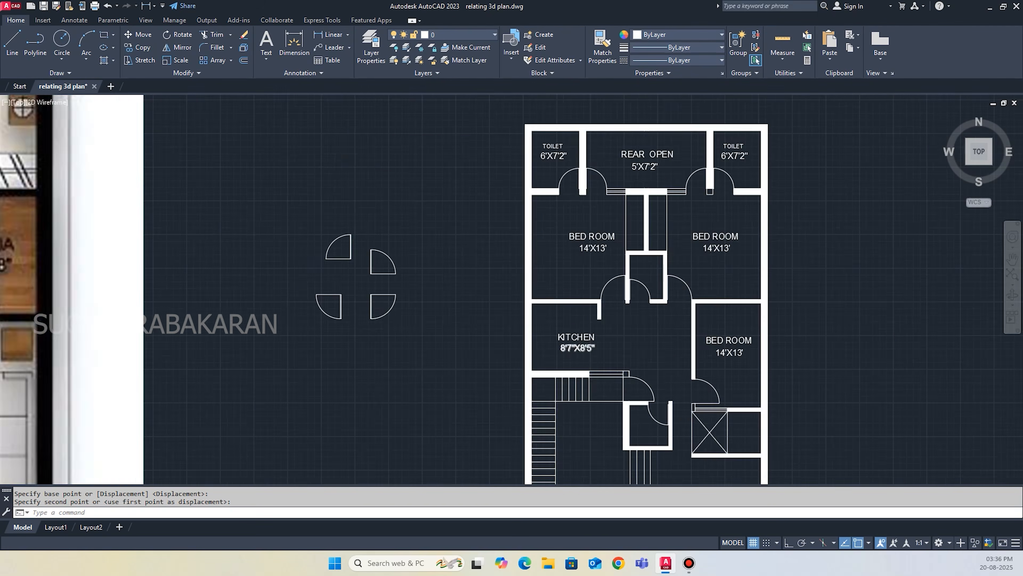
Label the remaining spaces, including DINING LOBBY 10'5"X12'8", DRAWING ROOM 13'9"X11', CAR PARKING 10'X20', LAWN 14'6"X6' and ENTRY GATE 10' WIDE.
scroll(604, 343, "down", 3)
scroll(548, 418, "up", 2)
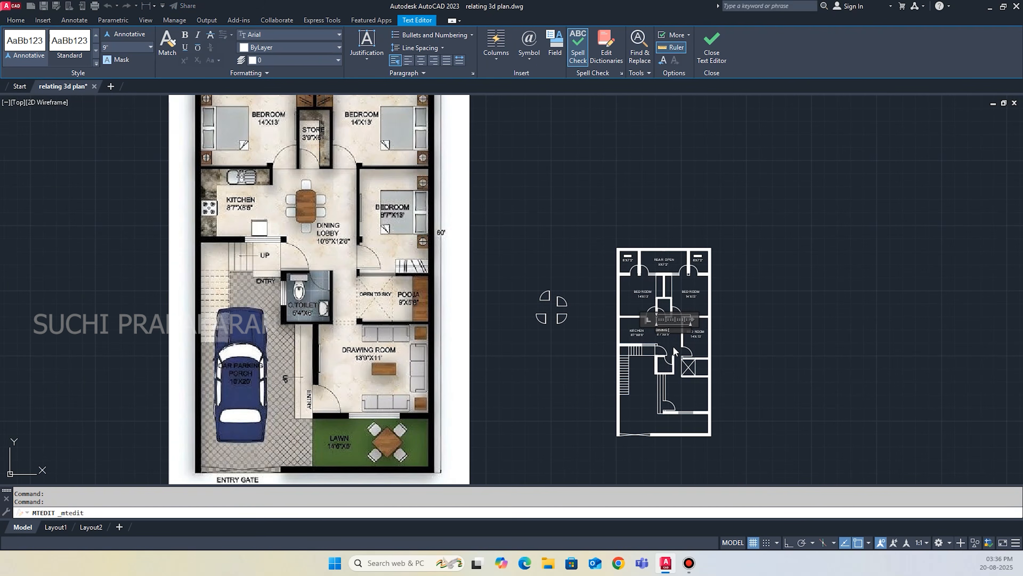
scroll(673, 346, "up", 6)
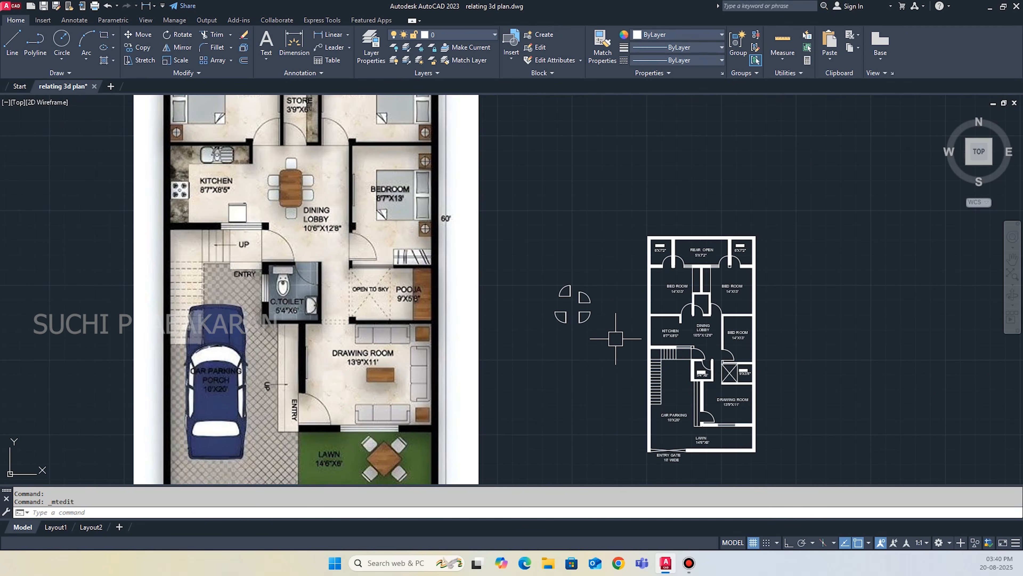
scroll(612, 338, "down", 4)
scroll(545, 340, "up", 5)
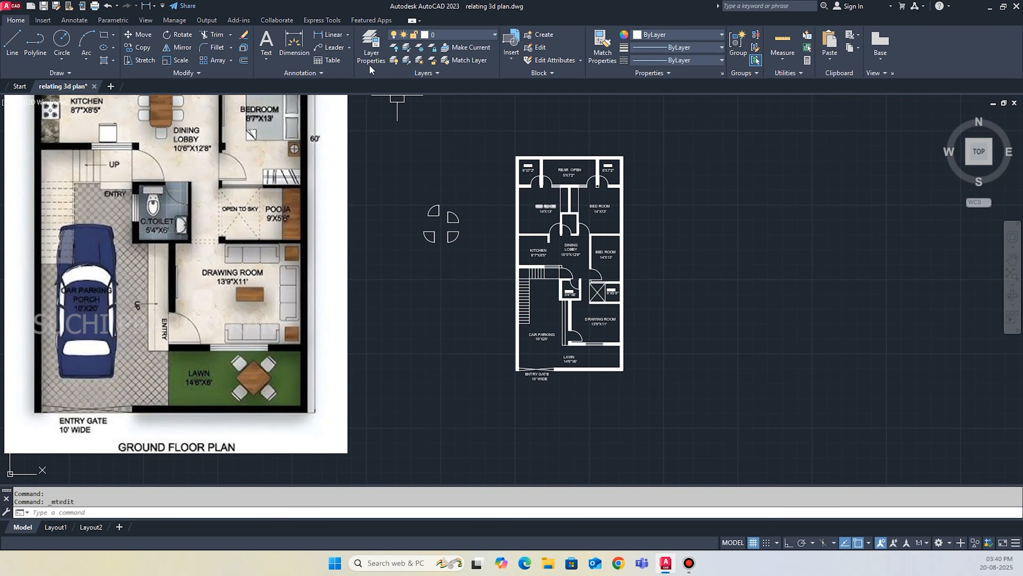
Add a vertical linear dimension for the plan's overall length along its right outer wall.
left_click(333, 34)
scroll(630, 158, "up", 2)
left_click(623, 157)
scroll(621, 171, "down", 2)
left_click(622, 388)
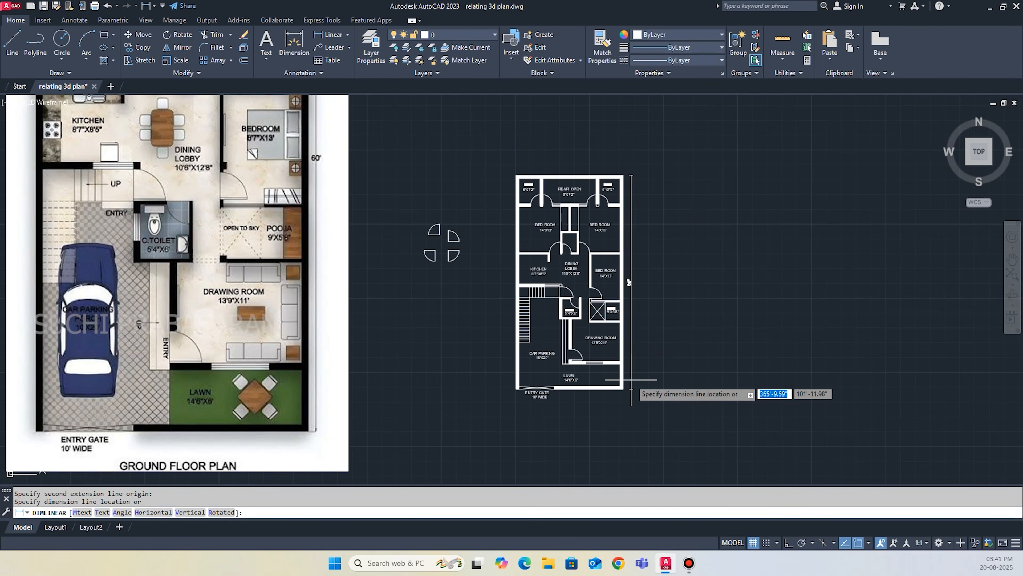
left_click(633, 287)
Add a horizontal linear dimension for the plan's overall width above the rear wall.
scroll(608, 150, "up", 4)
key("Return")
left_click(652, 228)
left_click(382, 229)
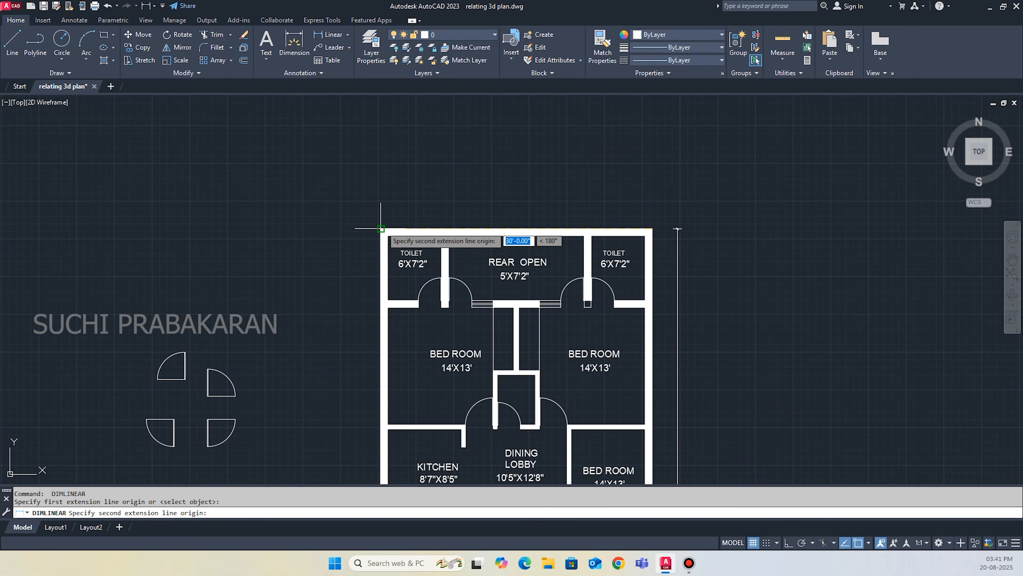
left_click(386, 213)
scroll(520, 220, "down", 4)
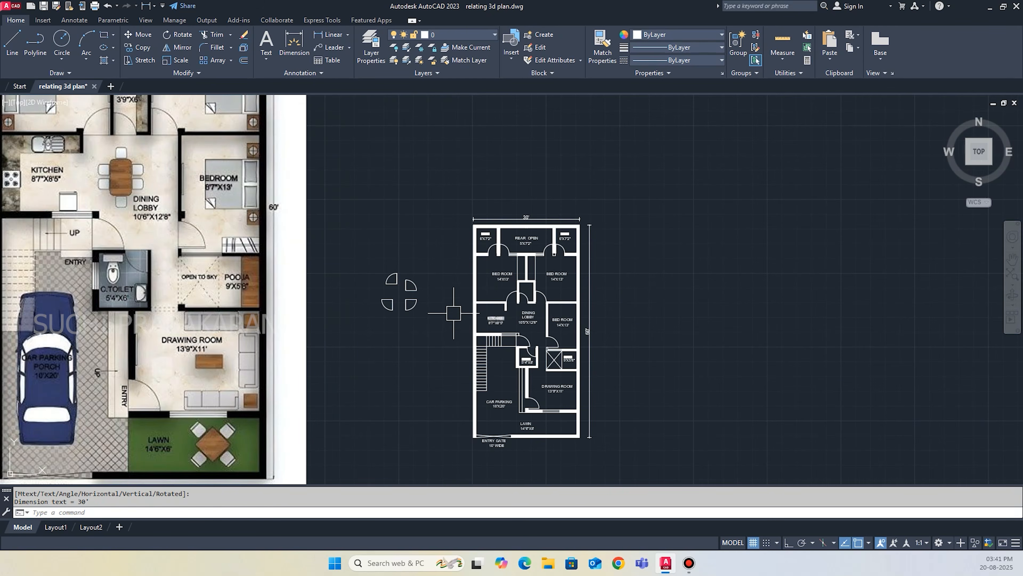
Set up the plot with the previous plot settings, using a window around the floor plan's border as plot area, and preview it.
scroll(464, 315, "down", 2)
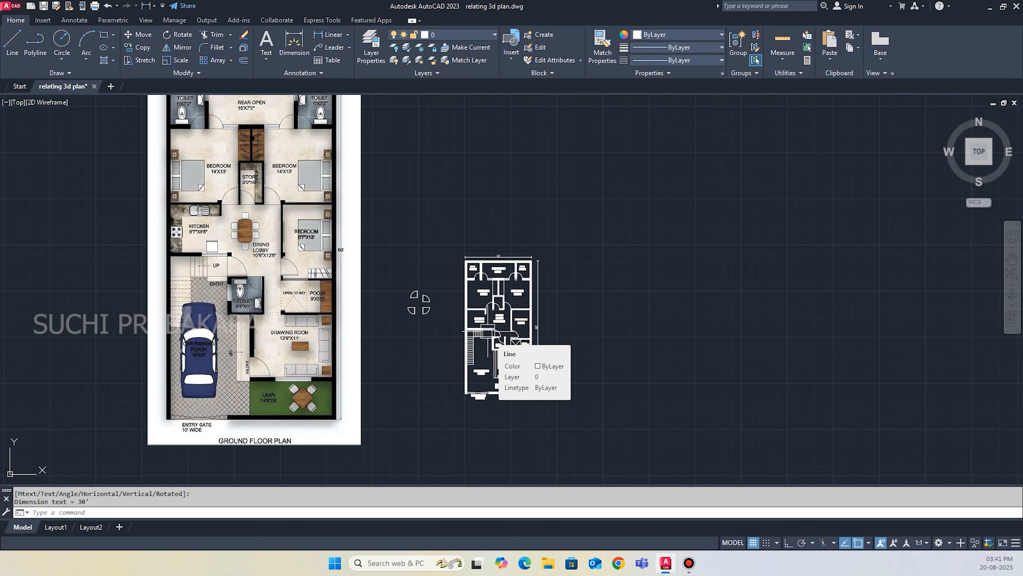
scroll(427, 360, "down", 1)
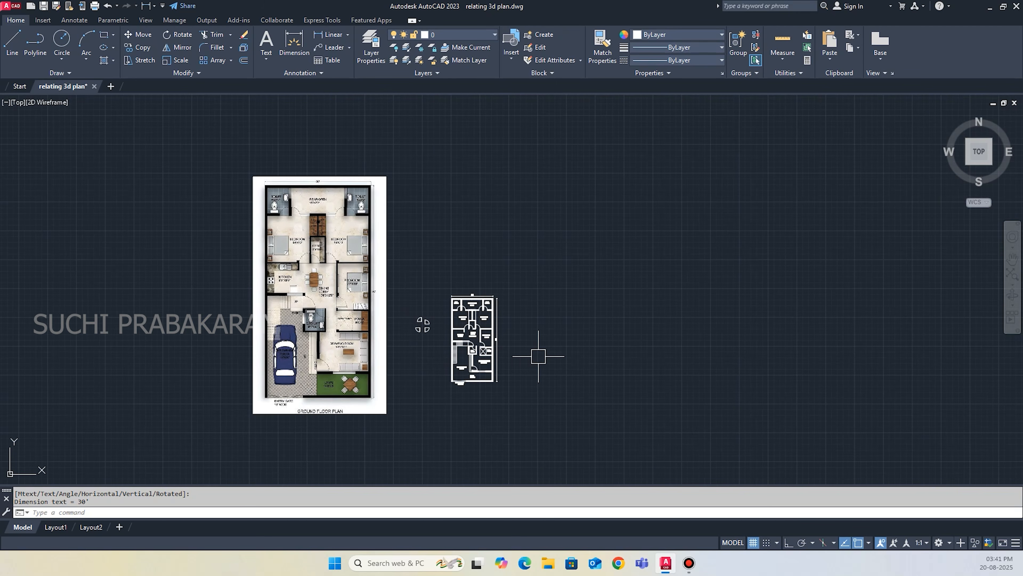
key("ctrl+p")
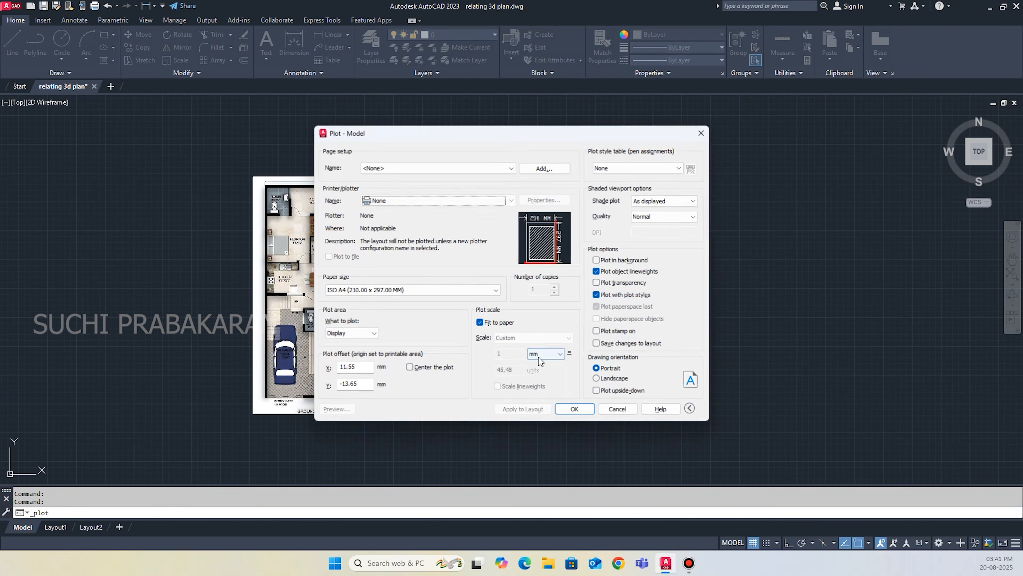
left_click(493, 168)
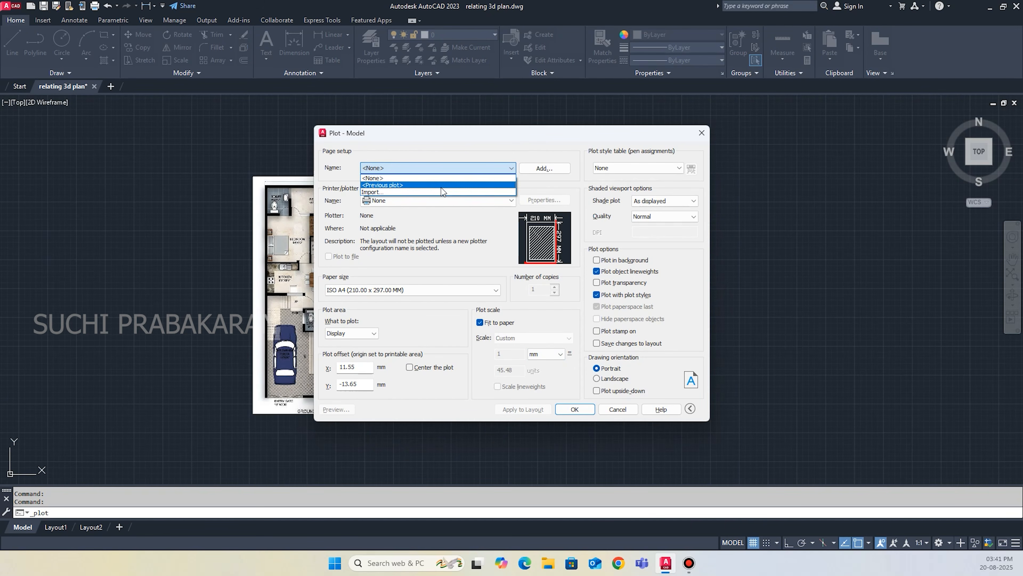
left_click(441, 185)
left_click(429, 337)
scroll(448, 290, "up", 5)
left_click(455, 295)
scroll(455, 294, "down", 2)
scroll(509, 388, "up", 1)
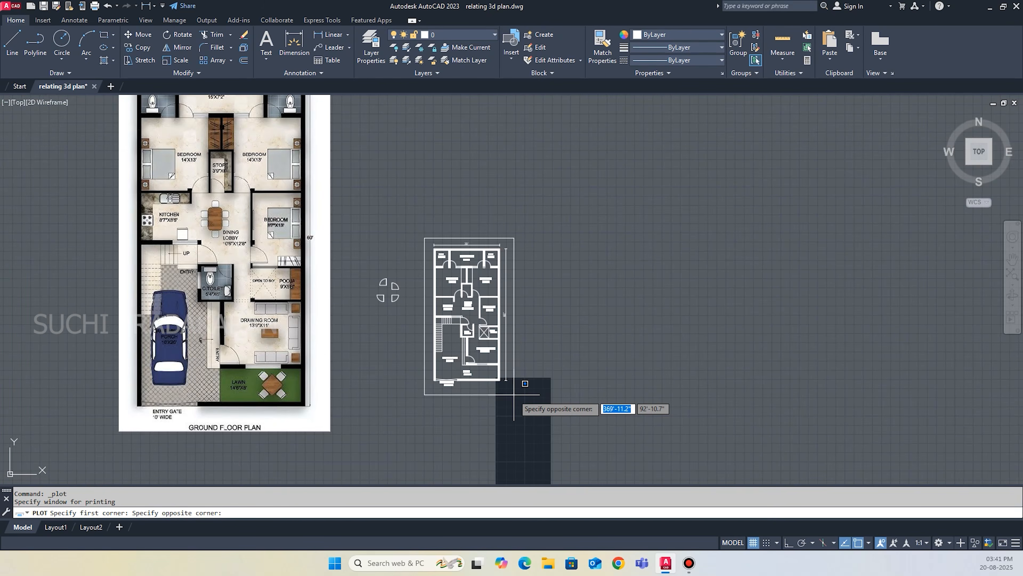
left_click(514, 394)
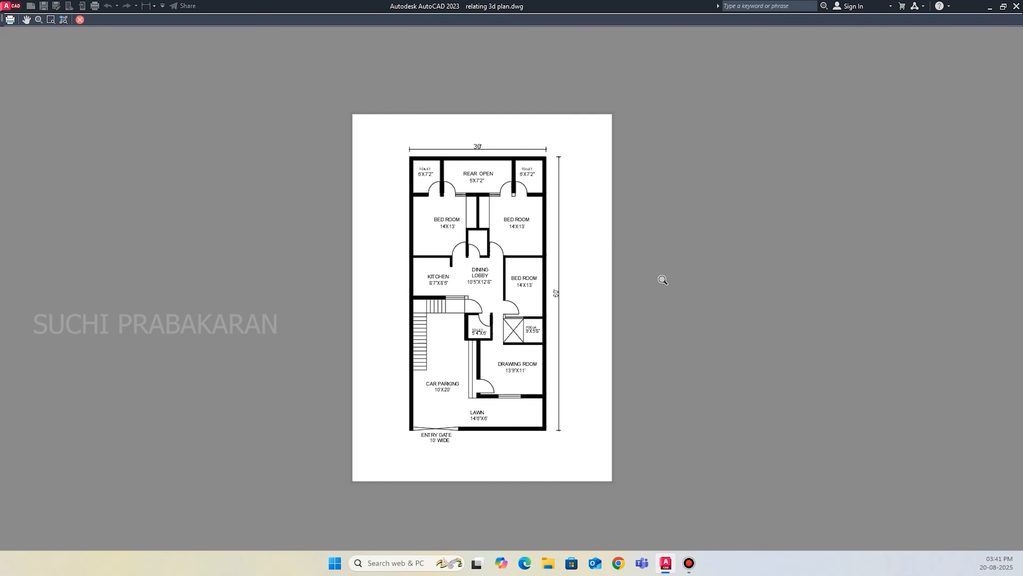
key("Escape")
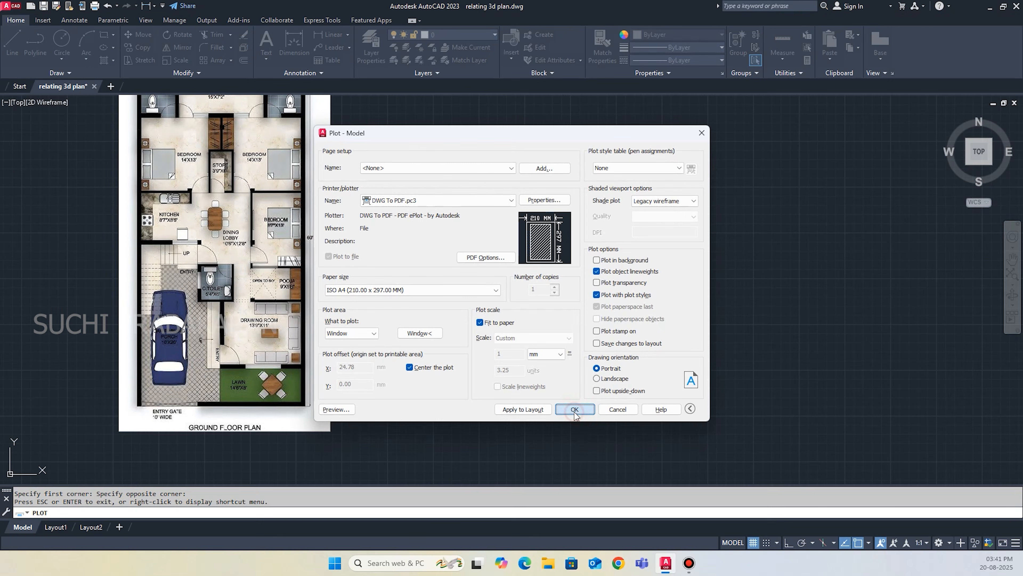
Plot the floor plan to a PDF named S3 PLAN on the Desktop and check the exported sheet.
left_click(575, 409)
left_click(370, 257)
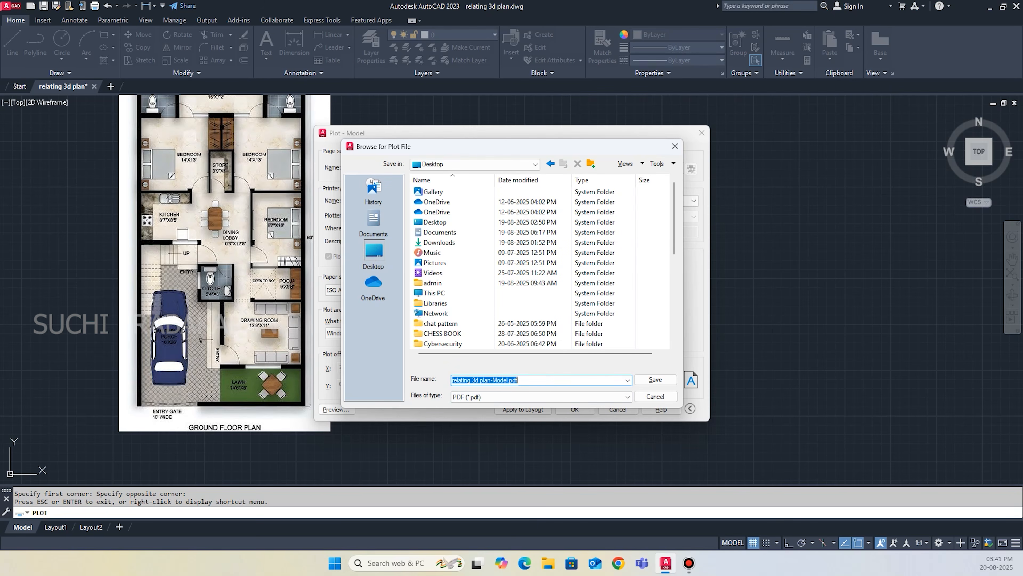
type("S3 ")
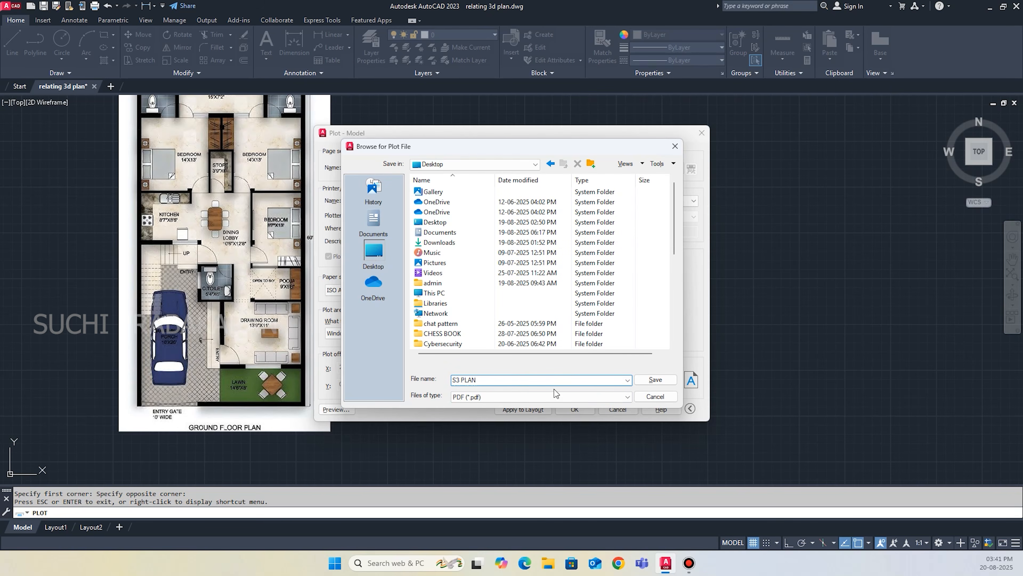
type("PLAN")
left_click(668, 381)
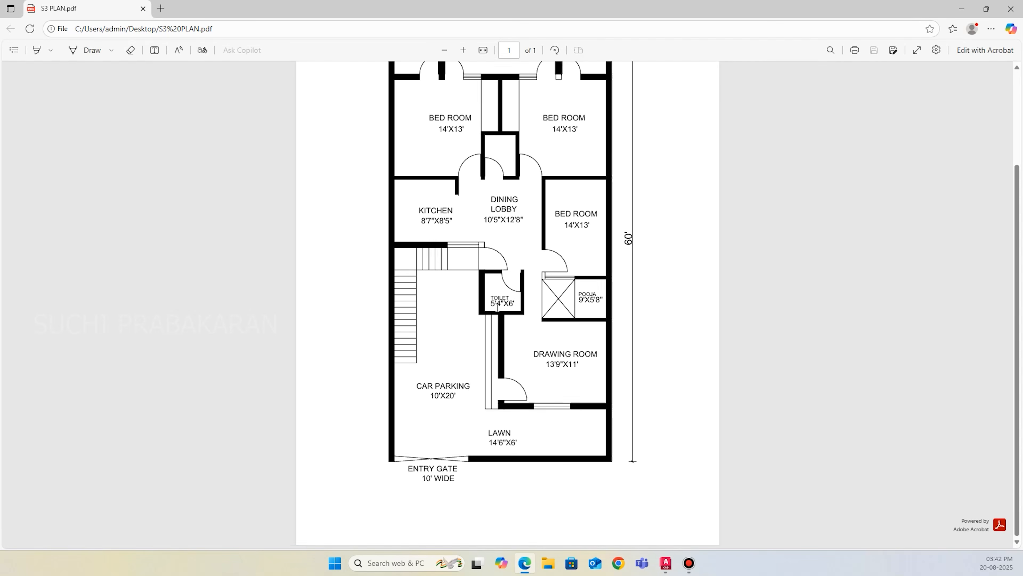
scroll(560, 397, "up", 3)
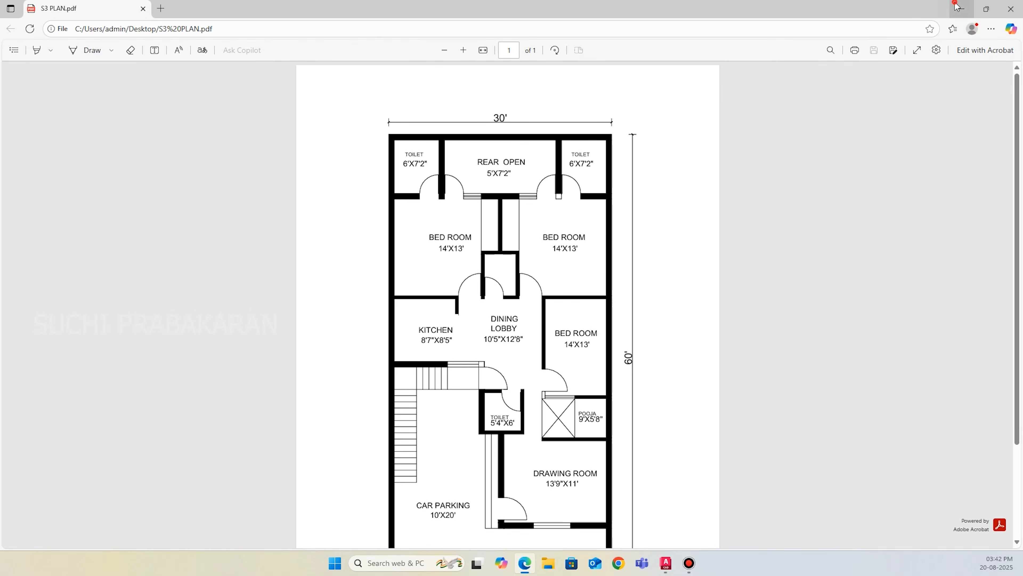
Clear the open windows from the desktop and launch Adobe Photoshop 2023.
left_click(962, 9)
left_click(987, 7)
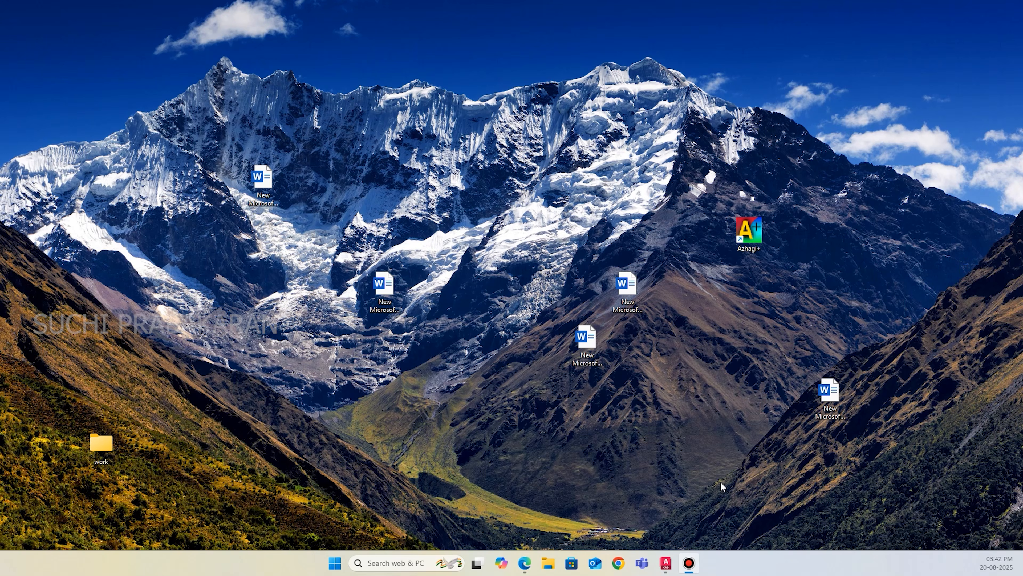
left_click(410, 560)
type("photo")
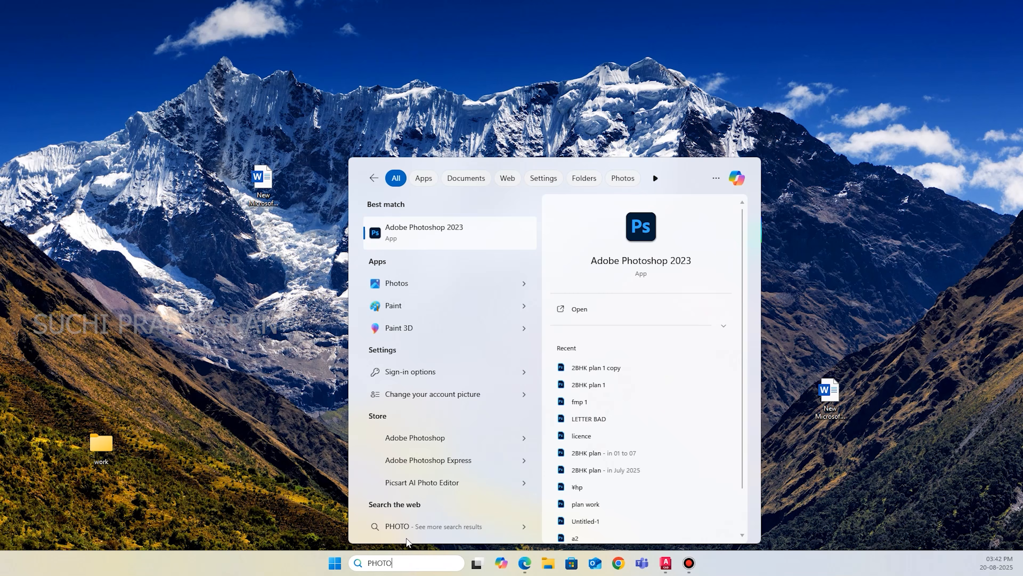
left_click(449, 242)
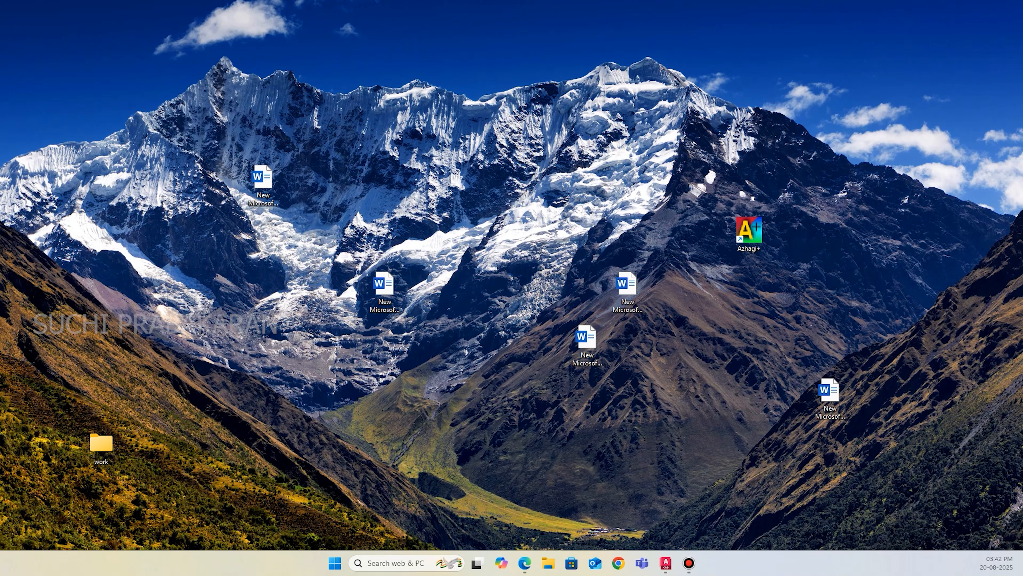
Open the project 01 folder inside August 2025 on the D: drive in File Explorer.
key("super+e")
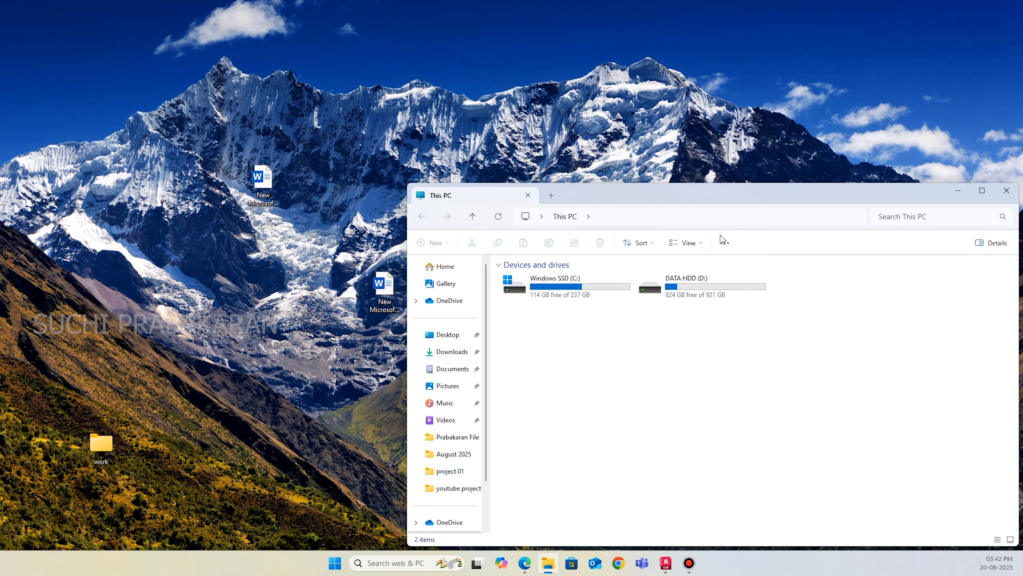
double_click(724, 294)
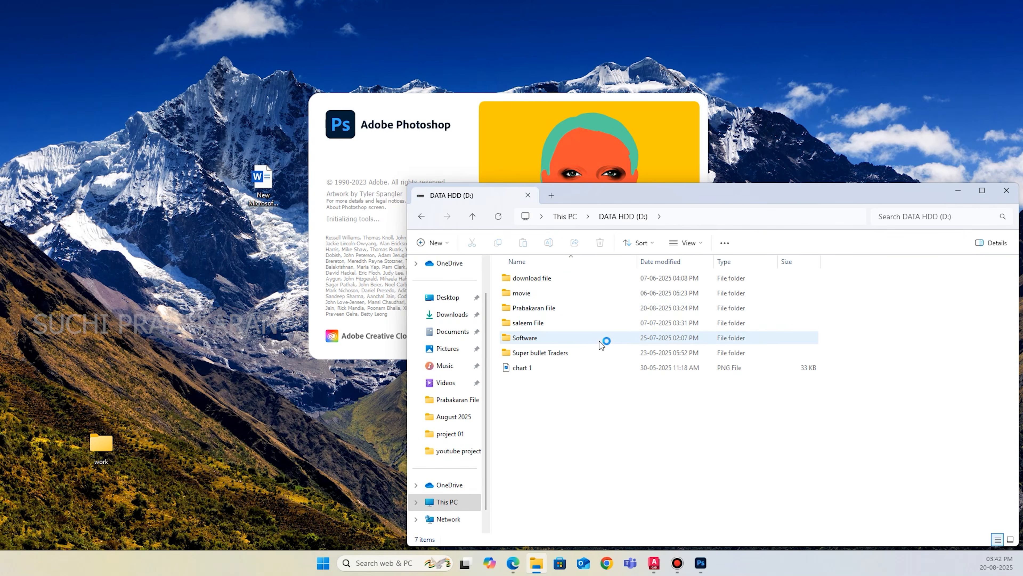
left_click(573, 313)
double_click(576, 316)
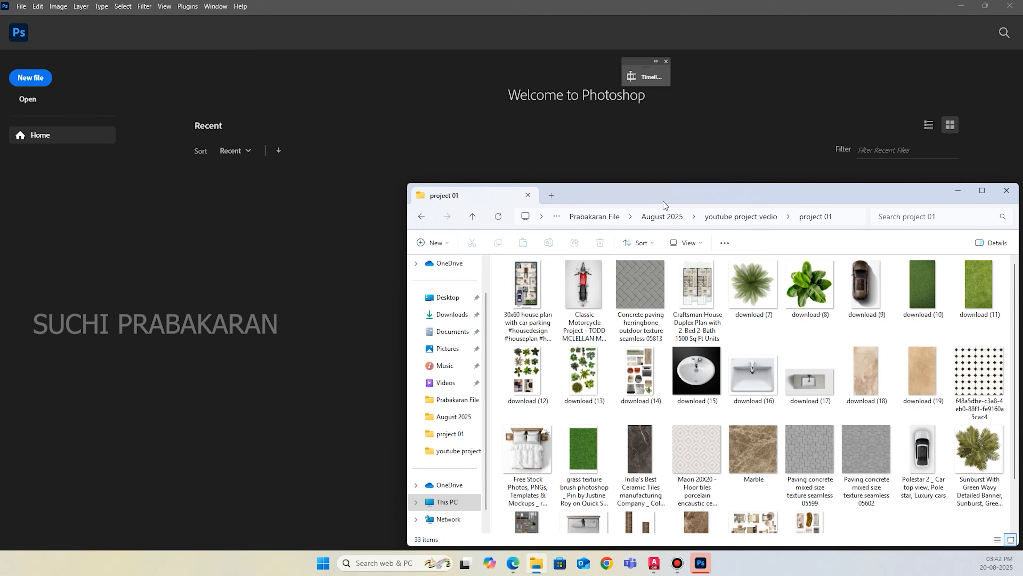
left_click_drag(664, 201, 470, 93)
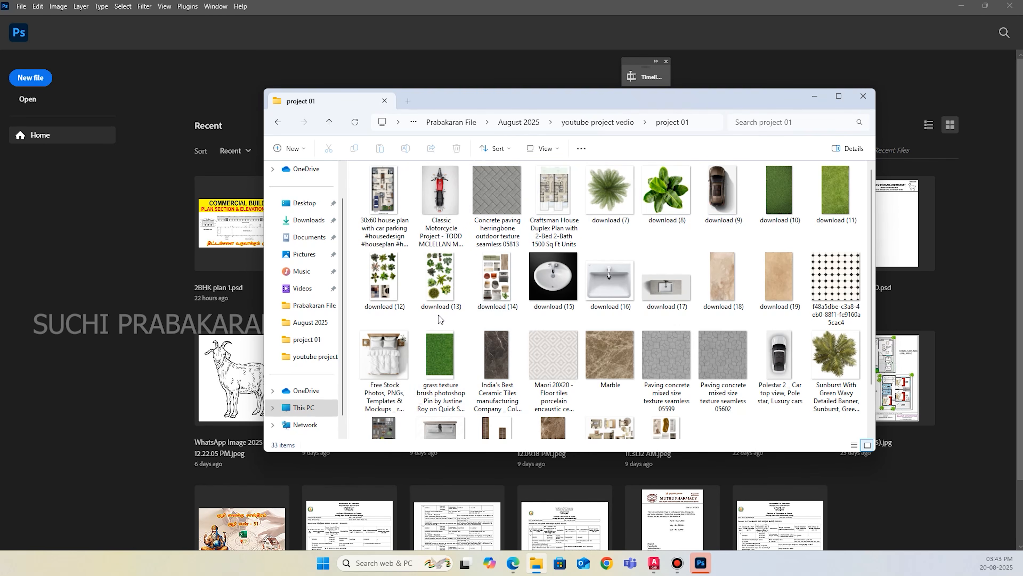
Look through the furniture, plant, vehicle and floor texture images in the project 01 folder.
scroll(584, 361, "down", 1)
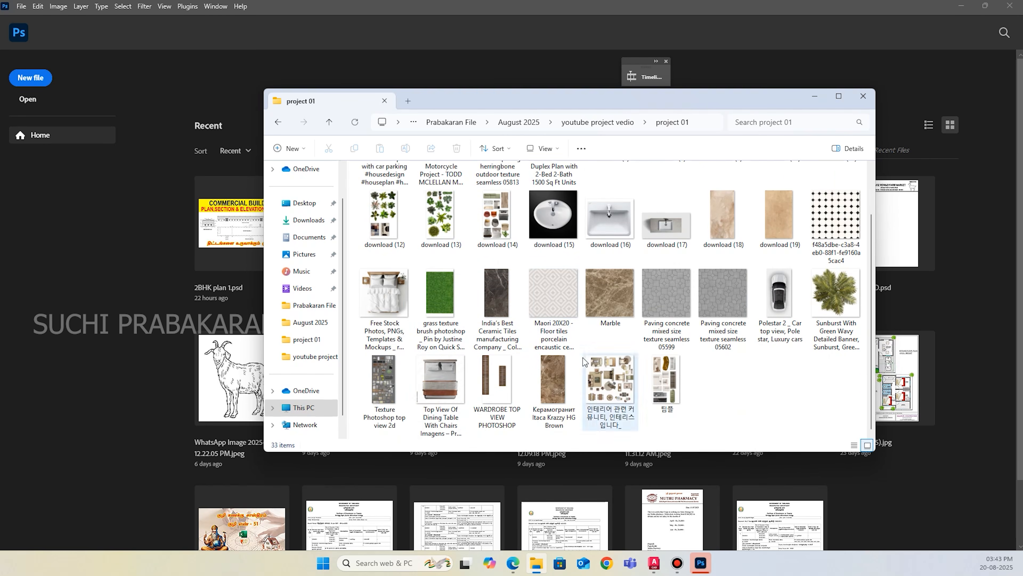
scroll(584, 360, "up", 1)
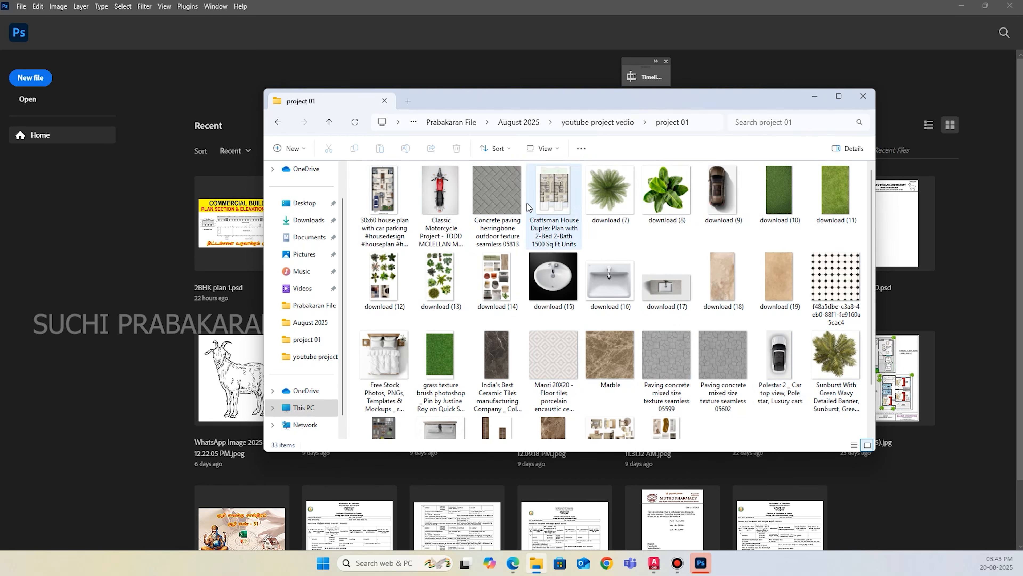
scroll(447, 302, "down", 1)
scroll(467, 266, "up", 1)
scroll(615, 367, "down", 1)
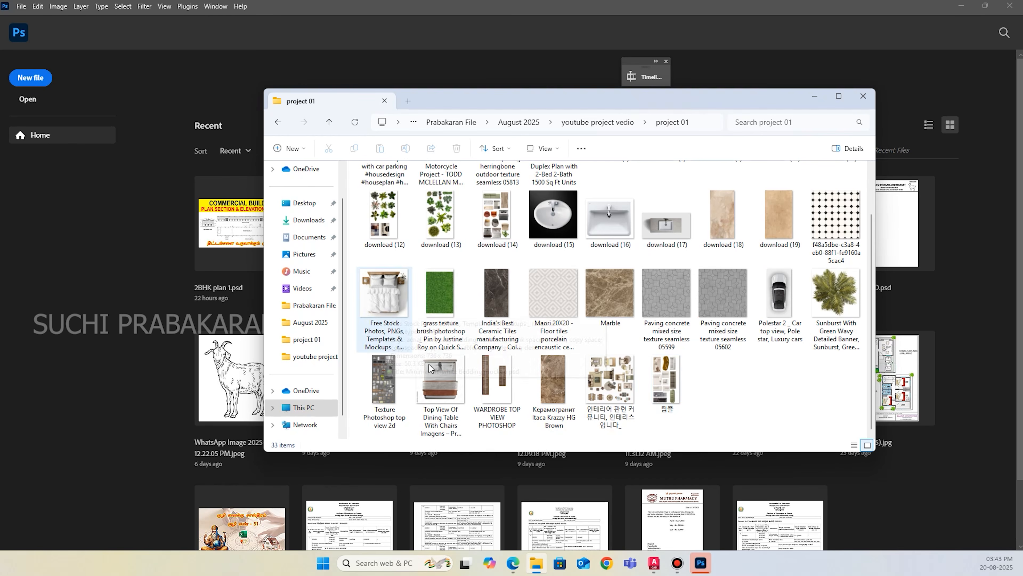
scroll(708, 409, "up", 1)
scroll(612, 319, "down", 1)
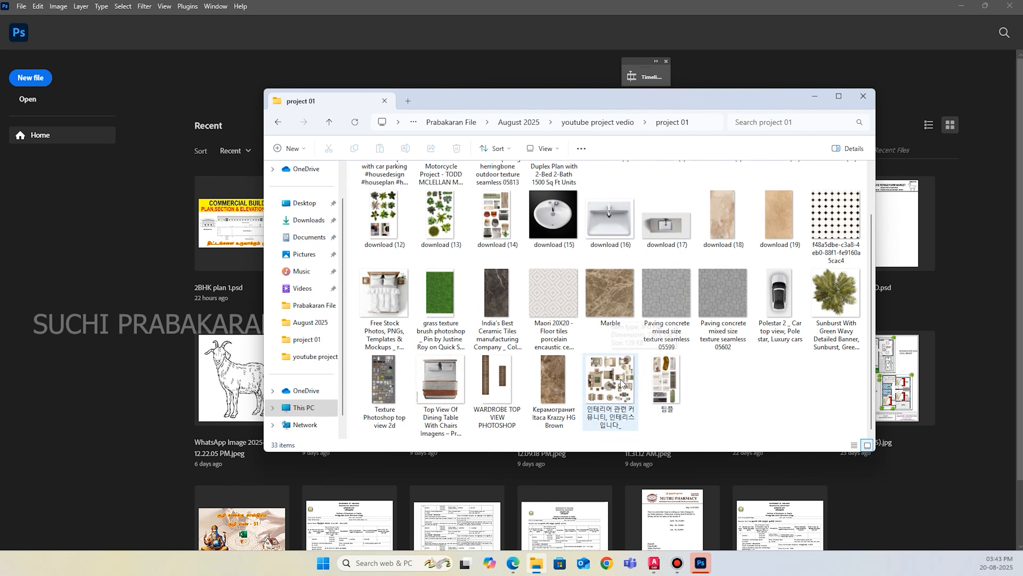
Create a new A4 portrait document in Photoshop, 210 x 297 mm at 300 ppi with a white background.
left_click(816, 98)
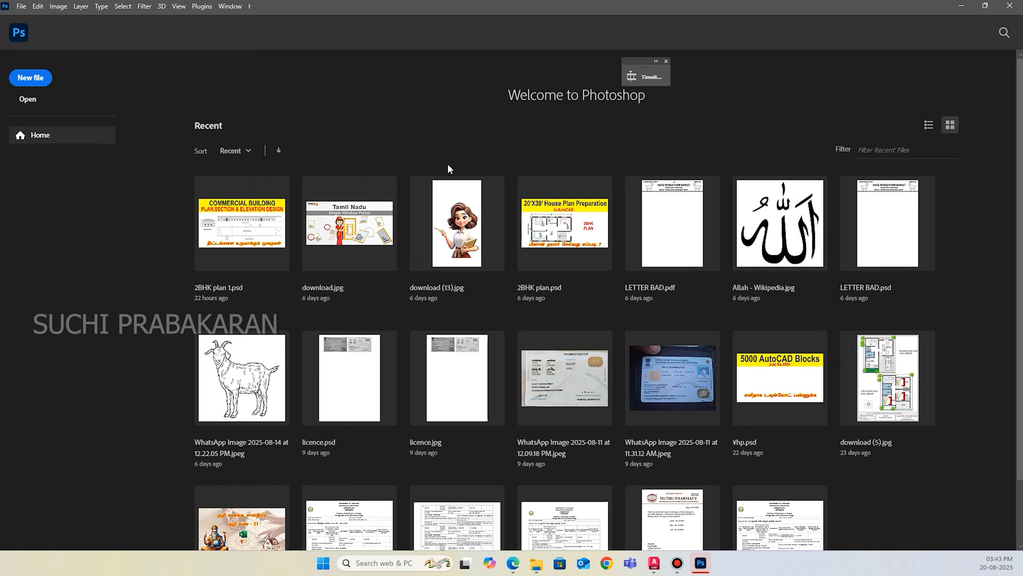
left_click(28, 78)
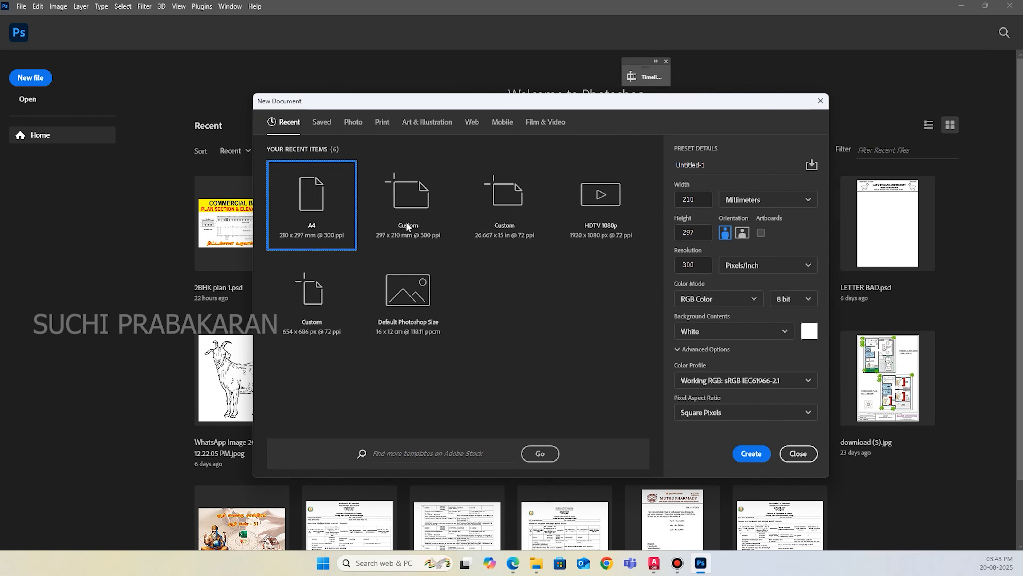
left_click(754, 453)
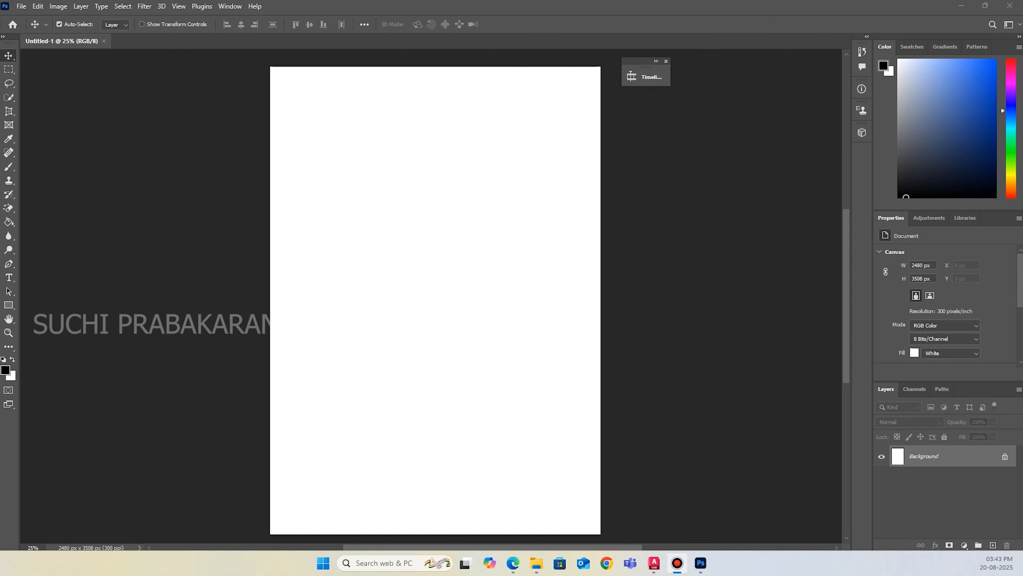
Place the page of the recent S3 PLAN PDF on the canvas as a smart object, cropped to its bounding box.
left_click(536, 563)
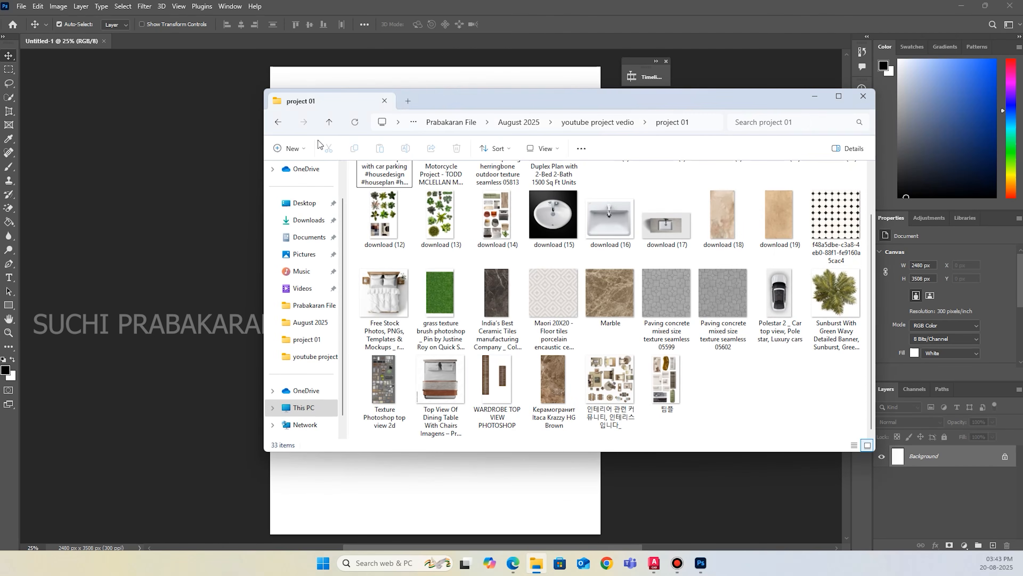
left_click_drag(442, 106, 971, 188)
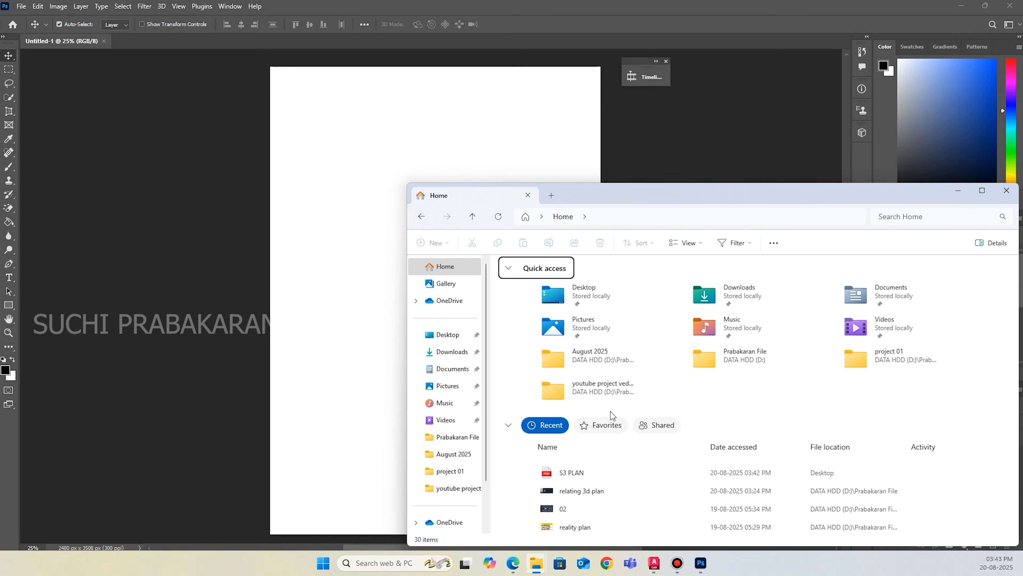
left_click(587, 477)
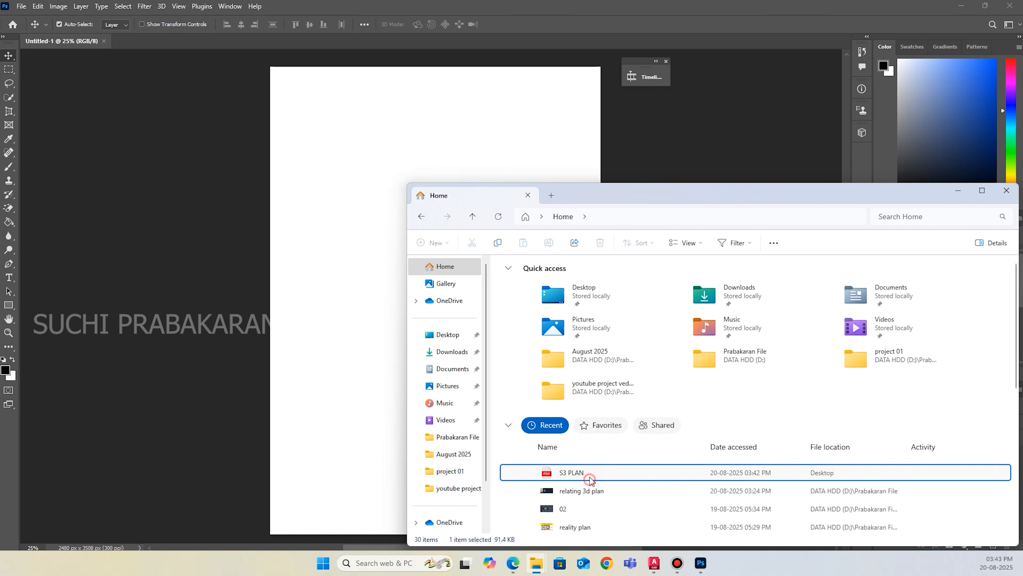
left_click_drag(701, 191, 849, 117)
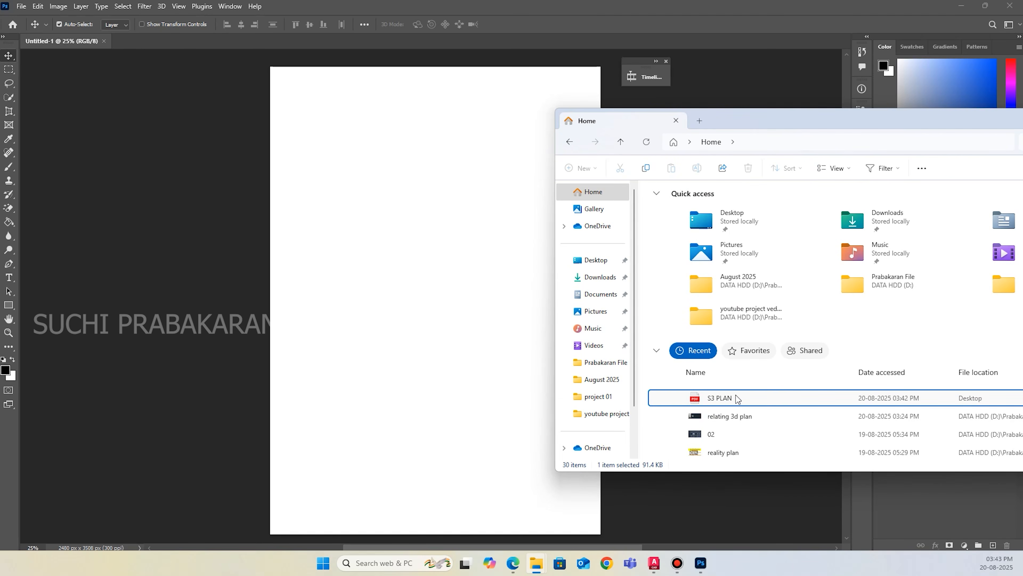
left_click_drag(414, 394, 413, 393)
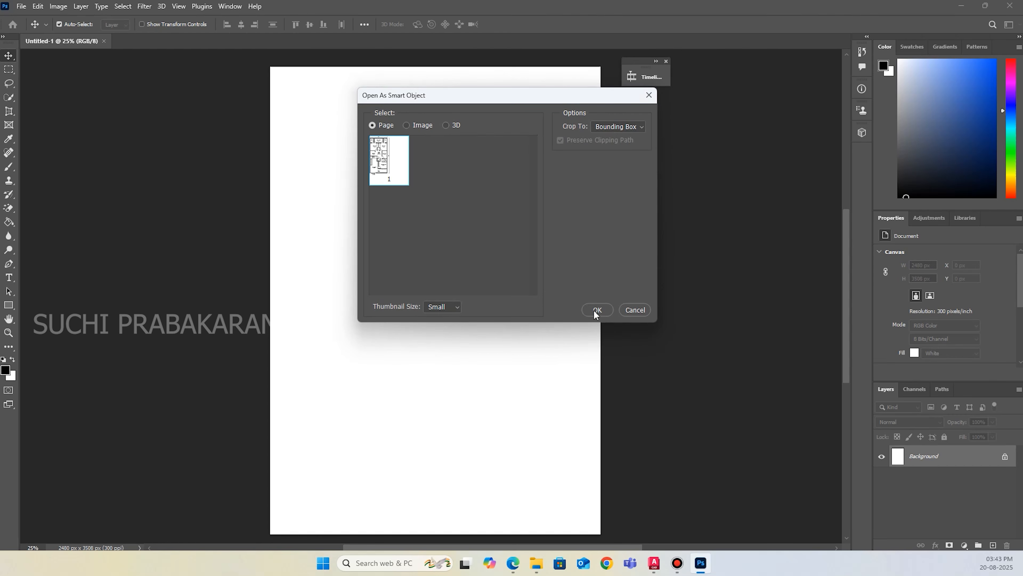
left_click(595, 311)
Enlarge the placed floor plan to about 115% so that it nearly fills the height of the A4 page.
left_click_drag(532, 106, 551, 68)
left_click_drag(339, 497, 304, 508)
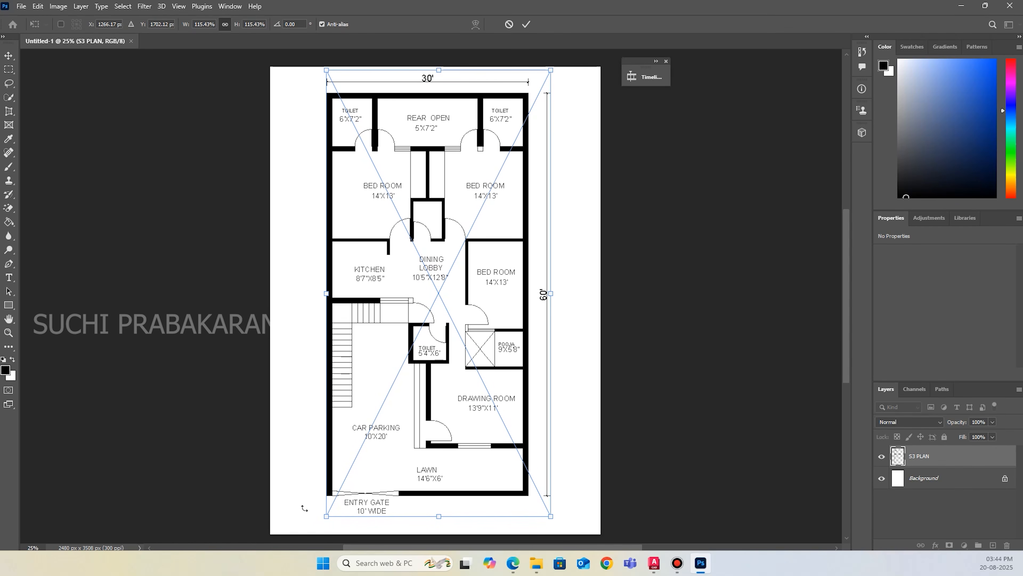
left_click(525, 25)
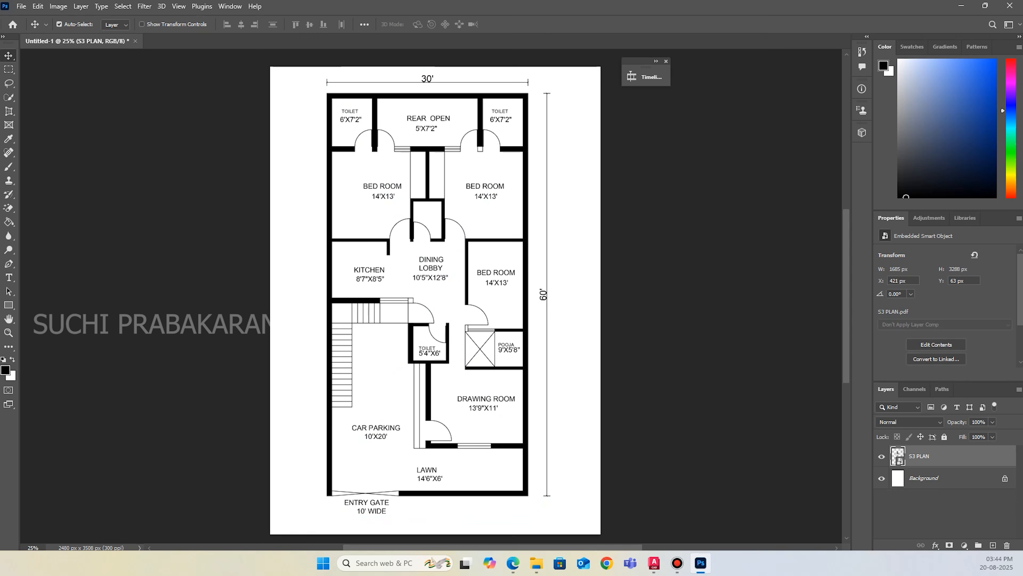
Compare the 30x60 house plan reference image with the placed floor plan.
key("alt+Tab")
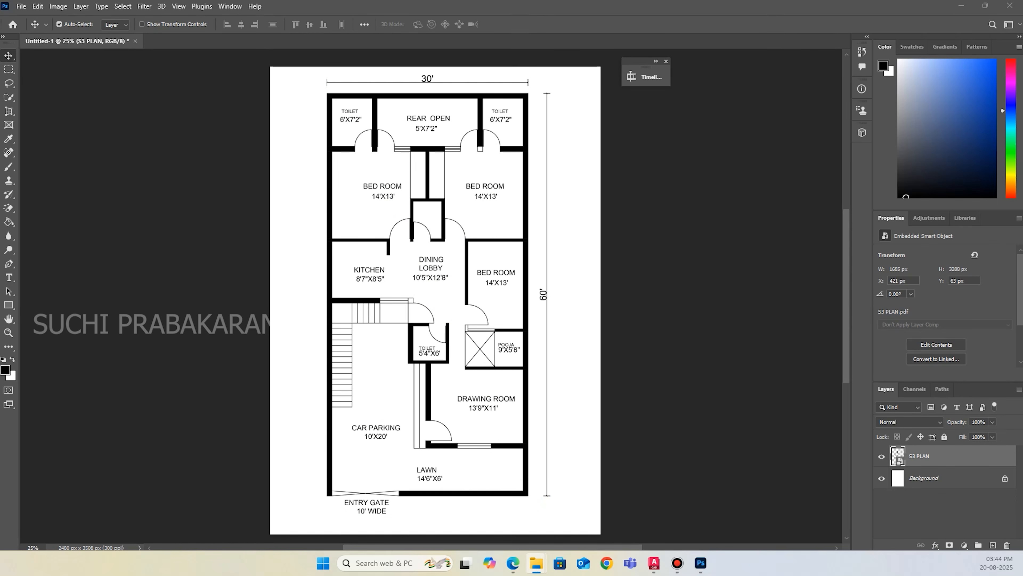
left_click_drag(613, 107, 771, 118)
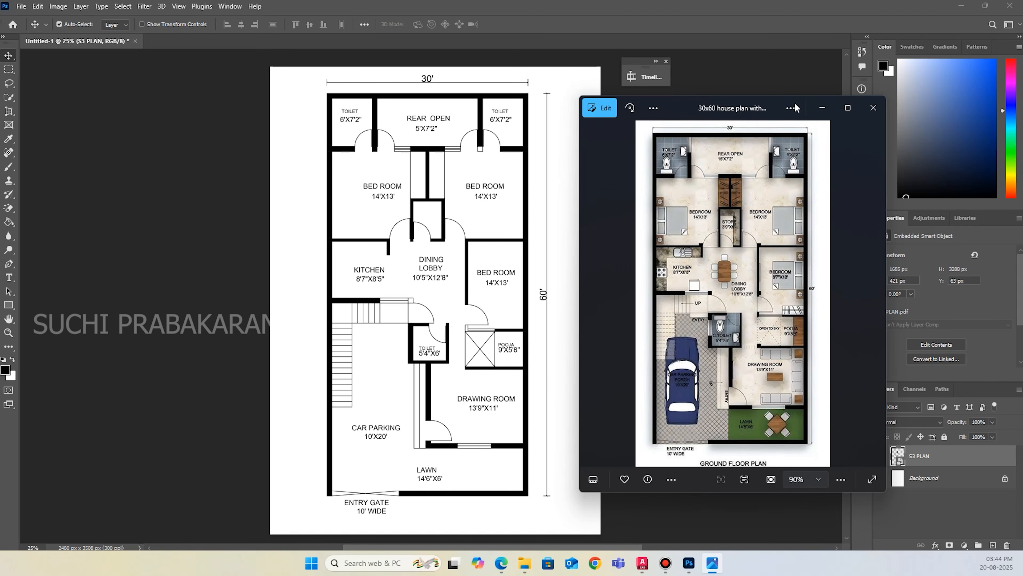
left_click_drag(755, 112, 1021, 113)
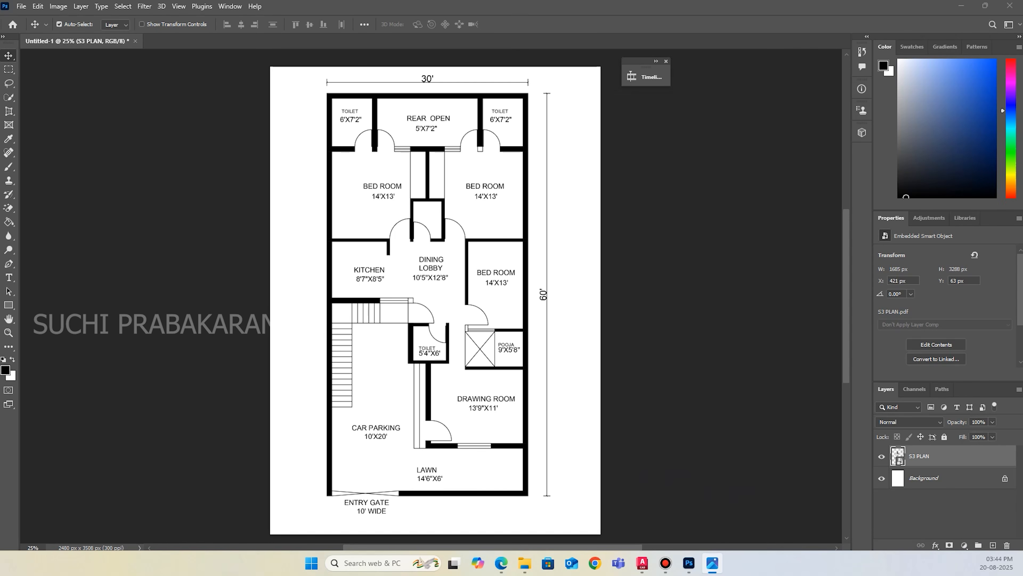
left_click_drag(561, 400, 560, 390)
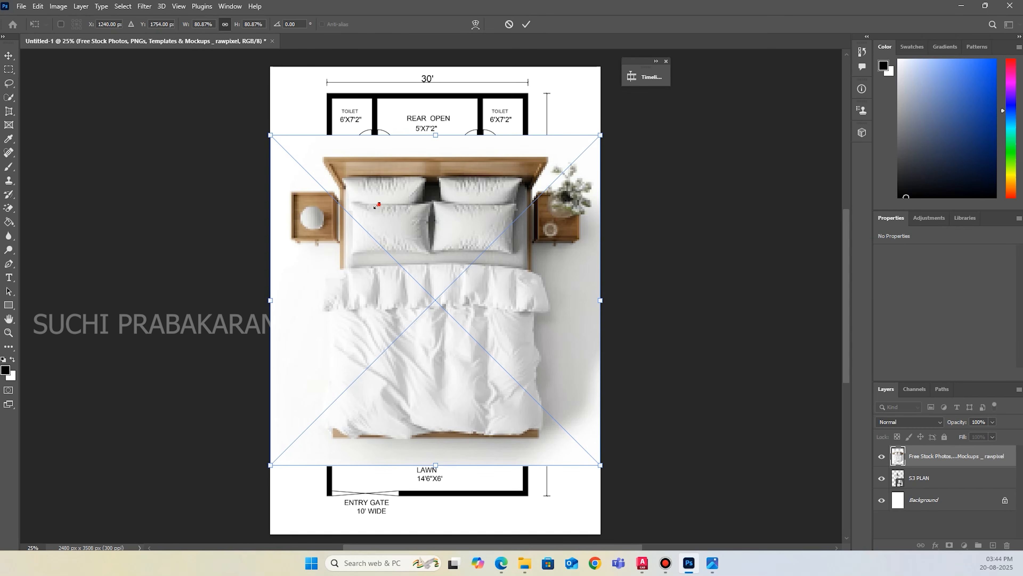
left_click_drag(600, 136, 452, 283)
left_click_drag(377, 342, 598, 249)
left_click(508, 25)
Open the top-view bed image from the project folder as a separate document.
left_click_drag(397, 61, 368, 46)
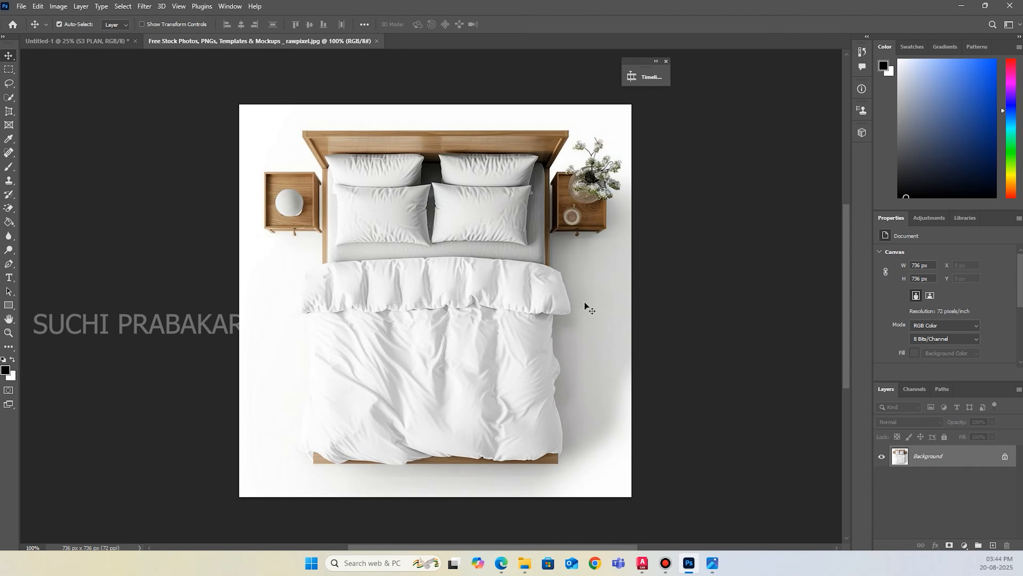
left_click(6, 209)
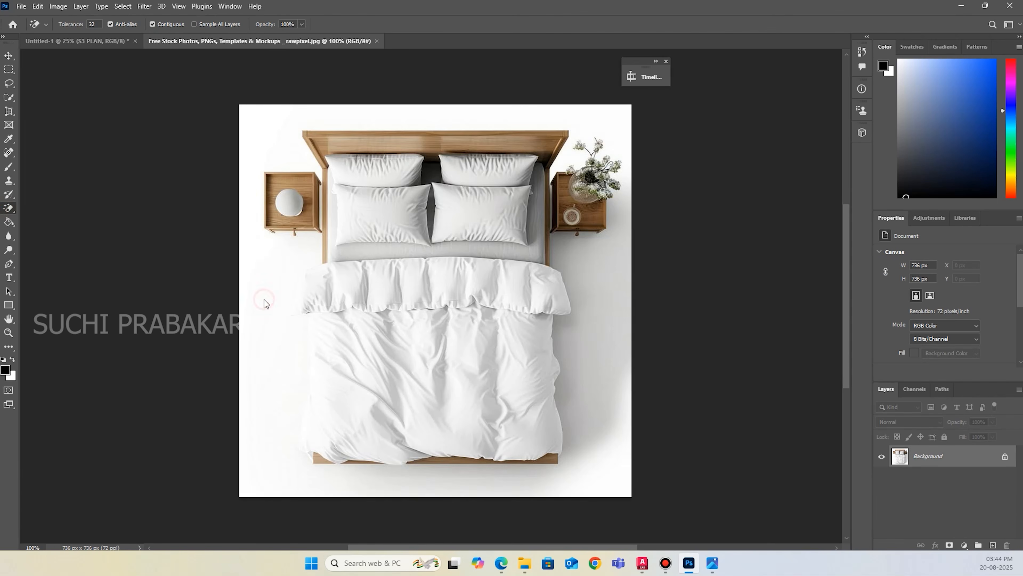
left_click(263, 299)
key("ctrl+z")
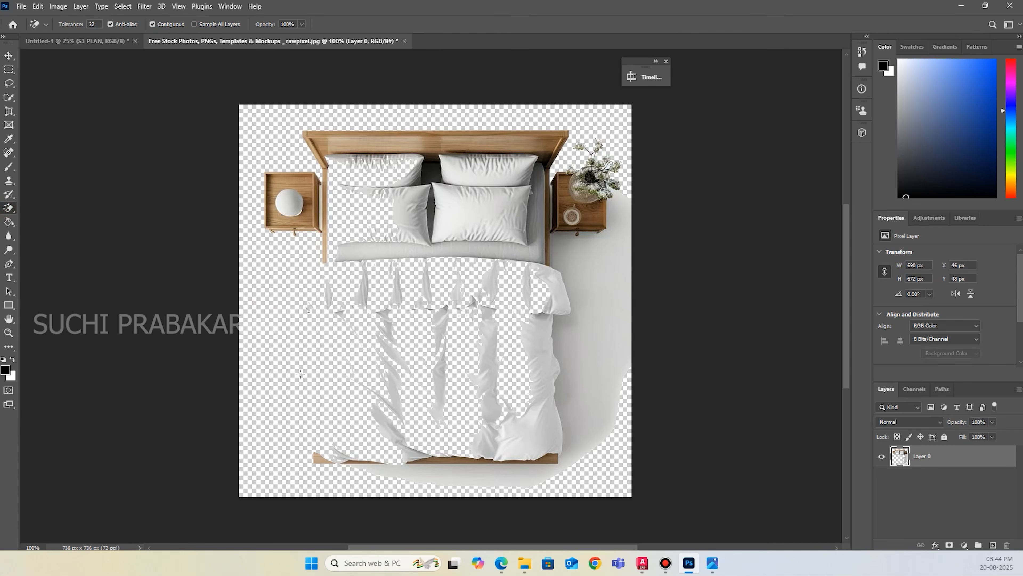
Select the bed with its side tables automatically using Select Subject.
left_click(124, 7)
left_click(149, 131)
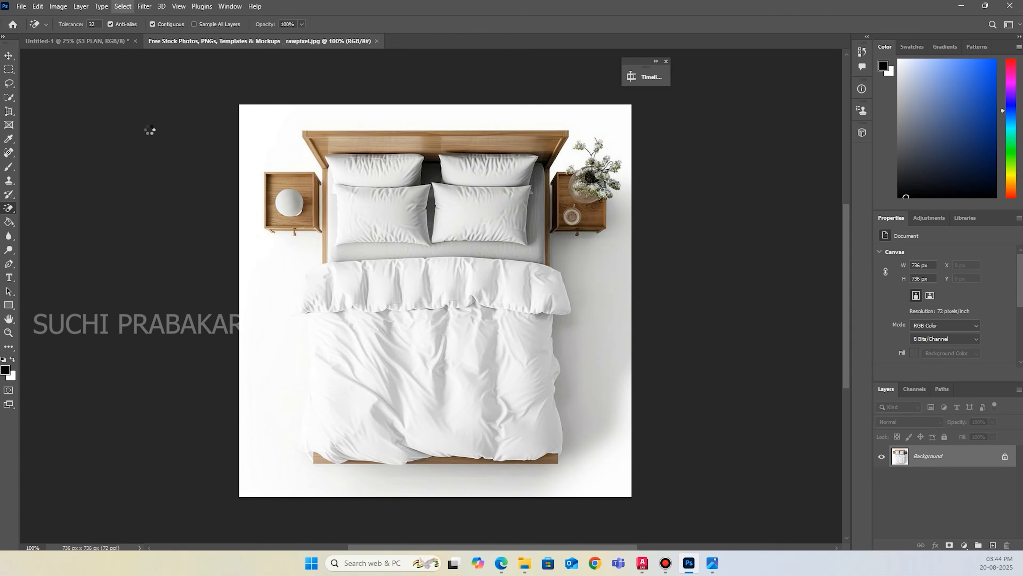
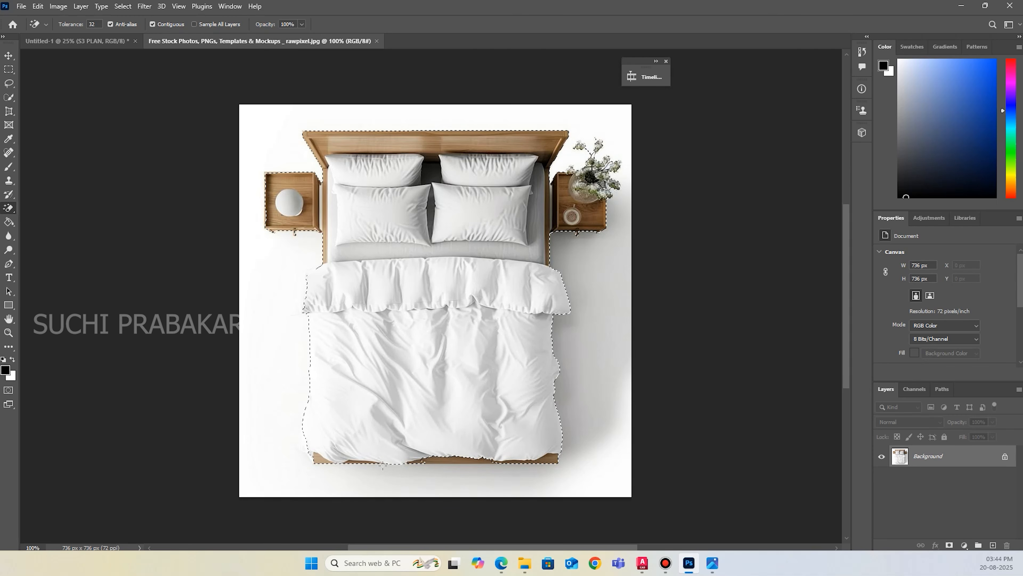
Refine the bed selection along the footboard with the Quick Selection tool so the whole wooden edge is included.
left_click(8, 97)
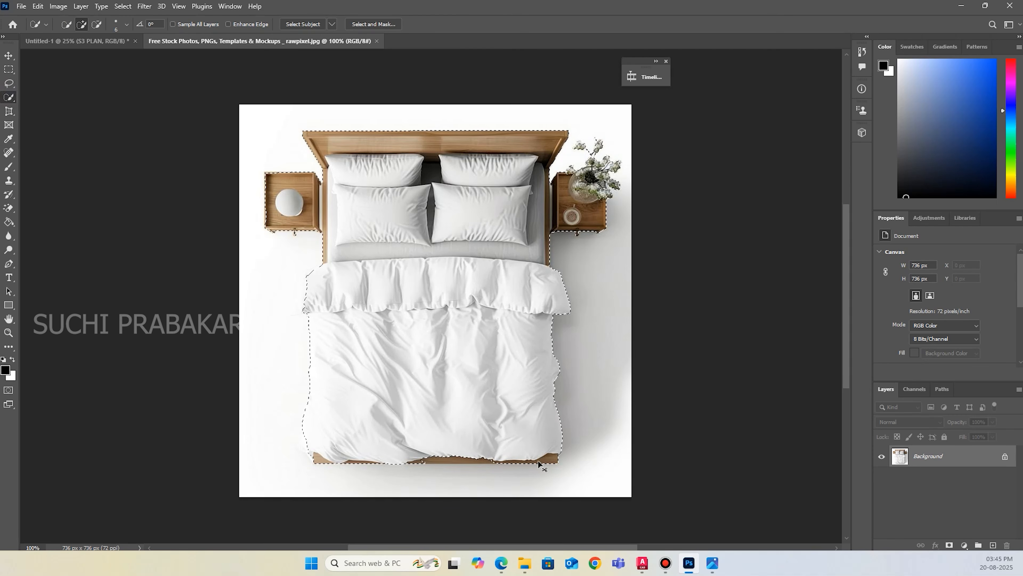
key("ctrl+plus")
scroll(530, 375, "down", 5)
scroll(530, 375, "down", 2)
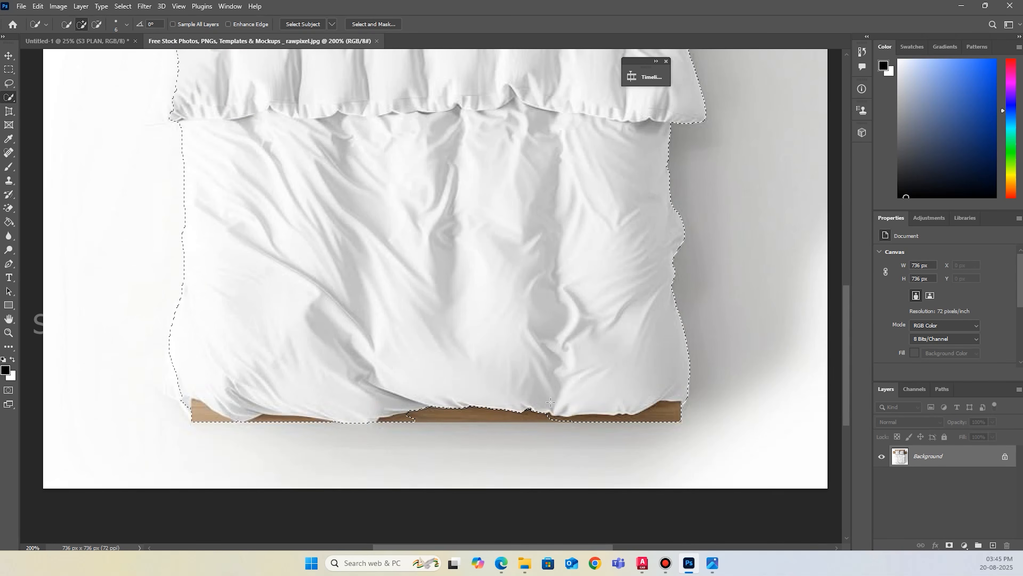
left_click_drag(568, 420, 502, 414)
left_click_drag(425, 410, 365, 410)
scroll(639, 405, "up", 10)
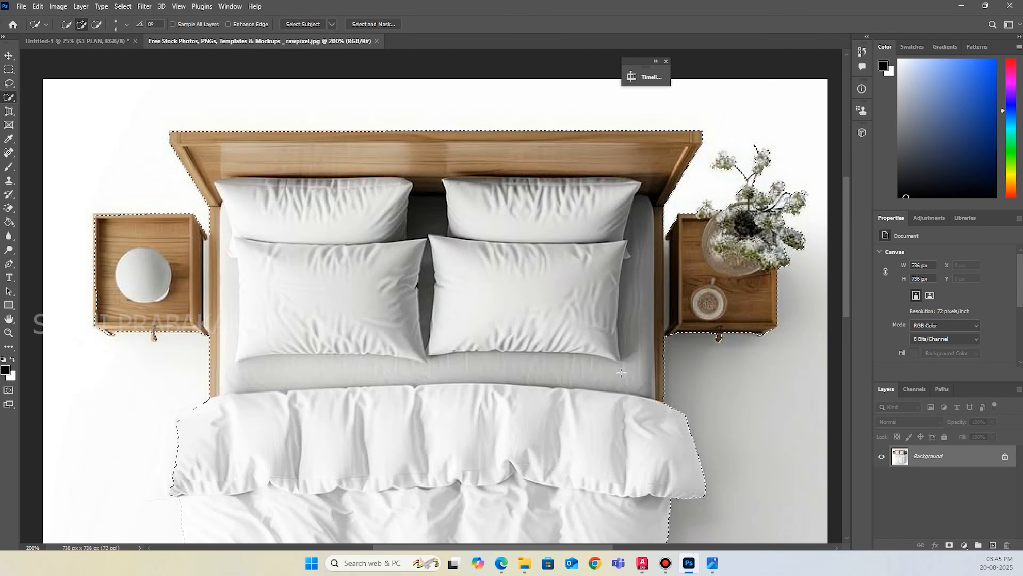
Cut the selected bed with its side tables and paste it into the Untitled-1 floor plan document.
key("ctrl+x")
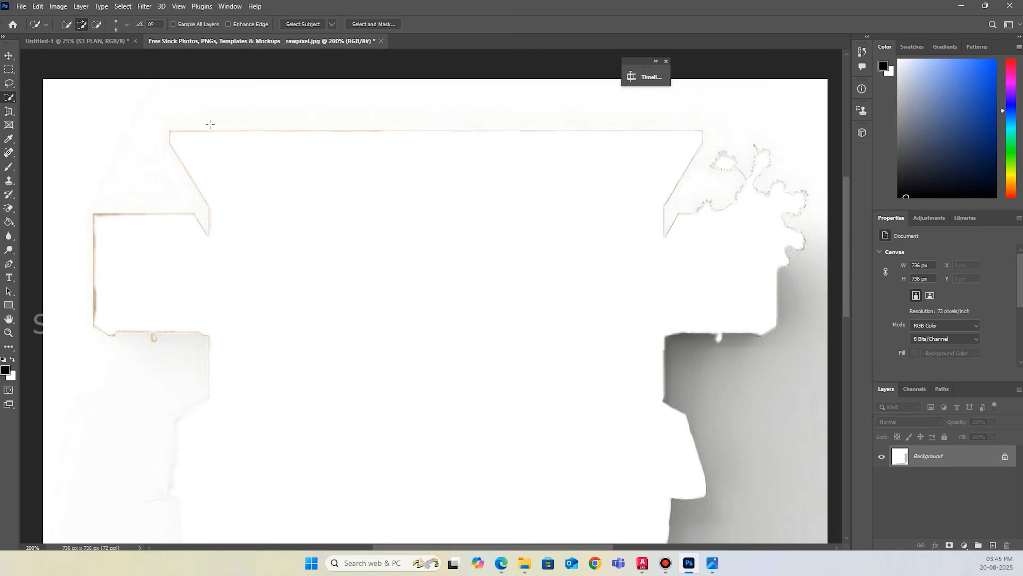
left_click(117, 42)
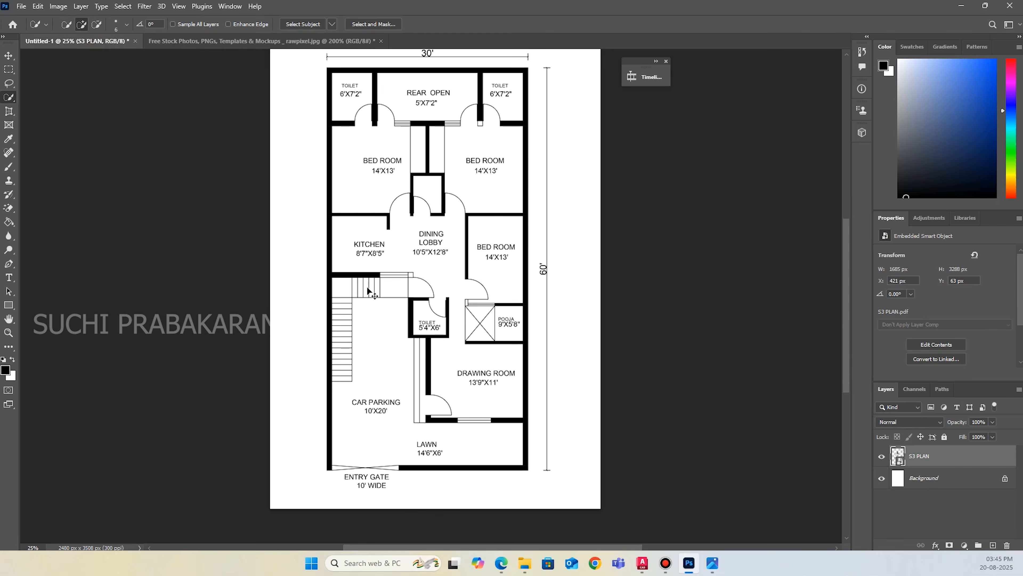
key("ctrl+v")
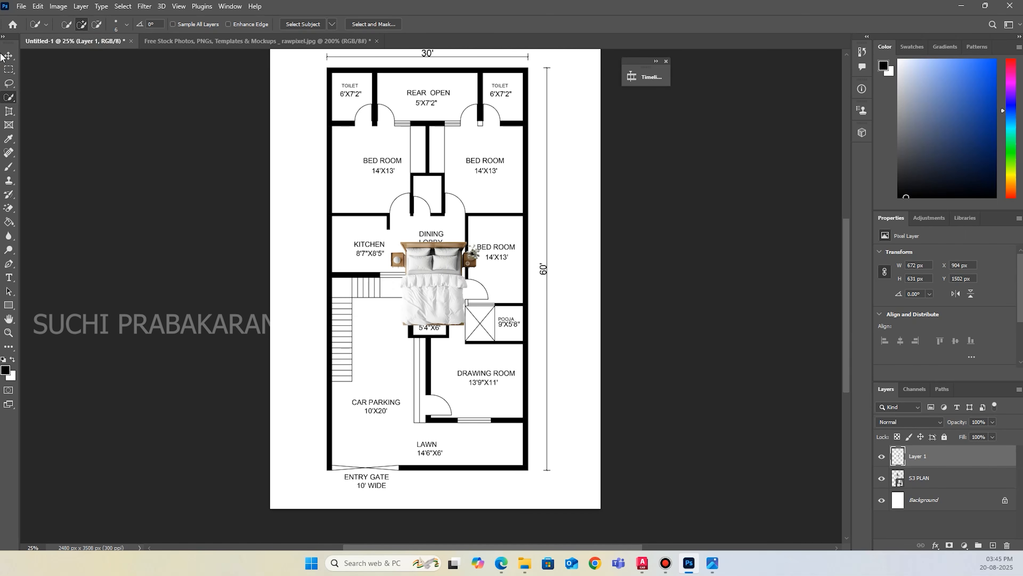
left_click(8, 55)
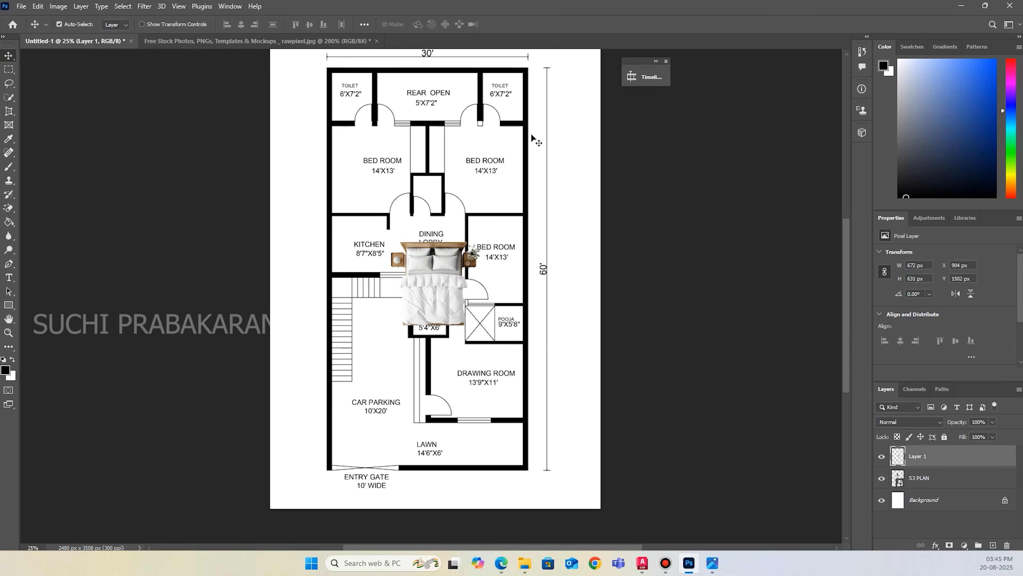
Place the 30x60 house plan reference image in the document, scale it to 113.5% and align it over the floor plan.
left_click(712, 563)
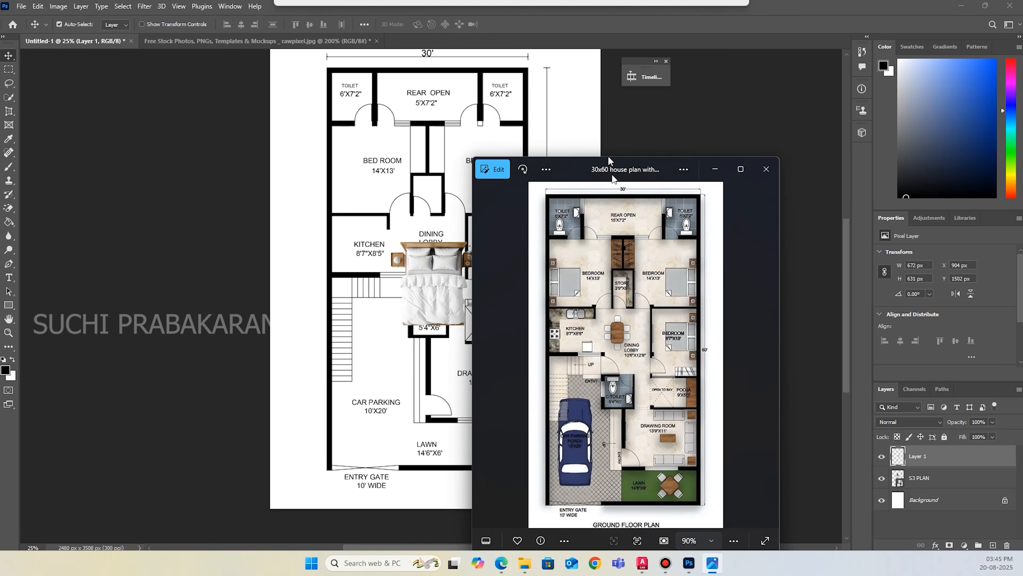
left_click_drag(588, 151, 1022, 159)
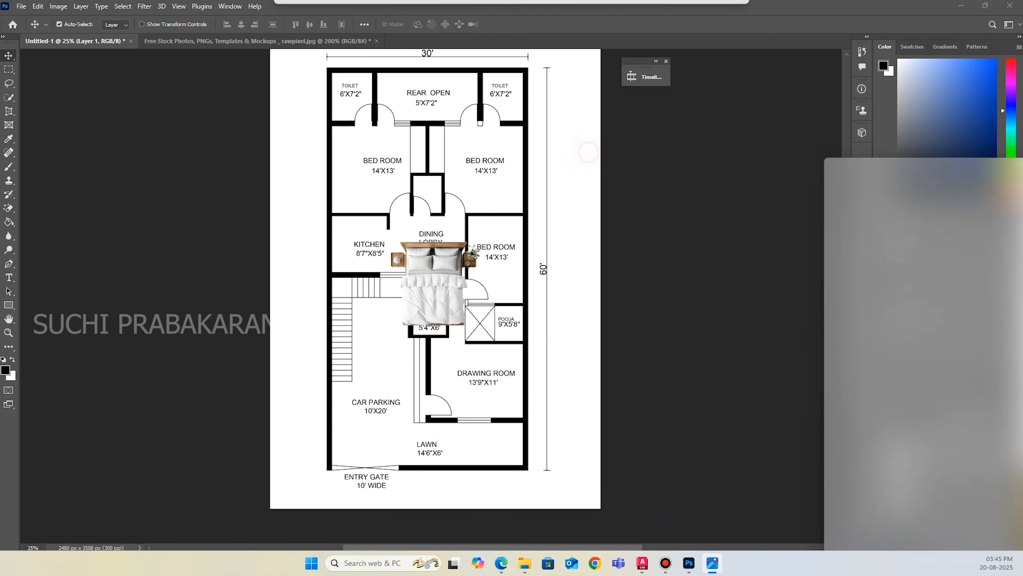
left_click_drag(1022, 159, 366, 236)
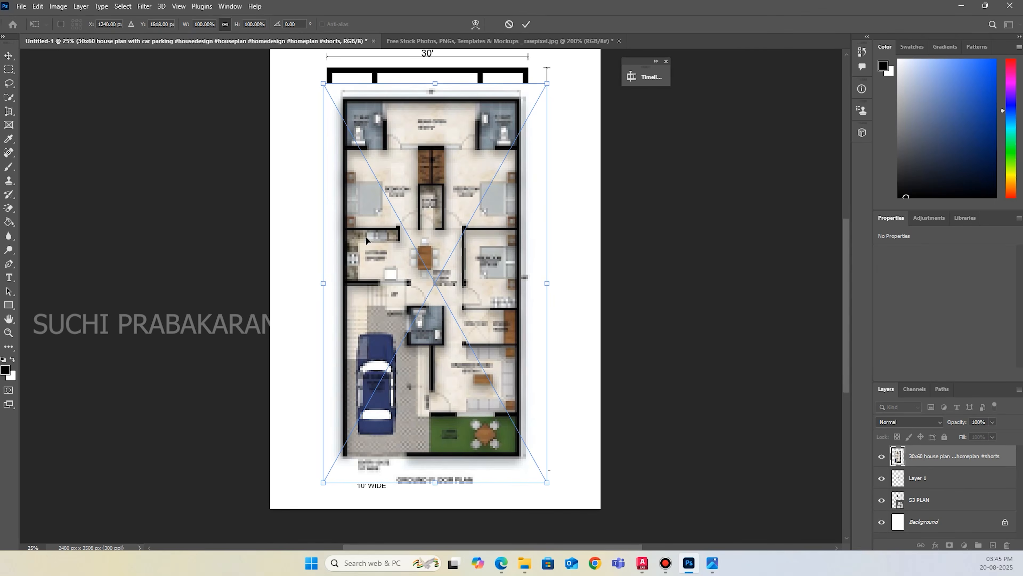
left_click_drag(547, 83, 577, 38)
scroll(483, 296, "up", 3)
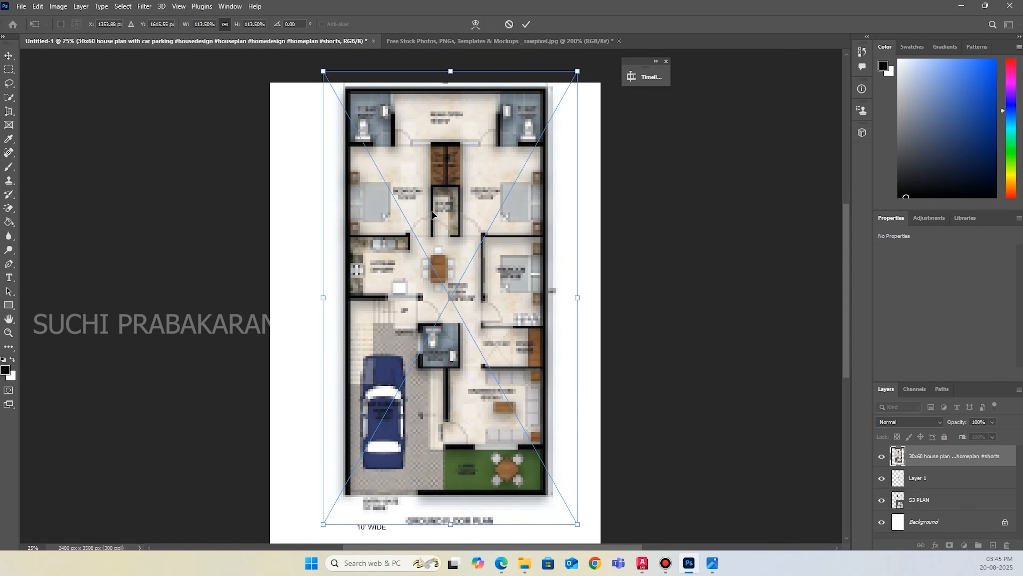
scroll(482, 297, "down", 2)
left_click_drag(471, 320, 450, 339)
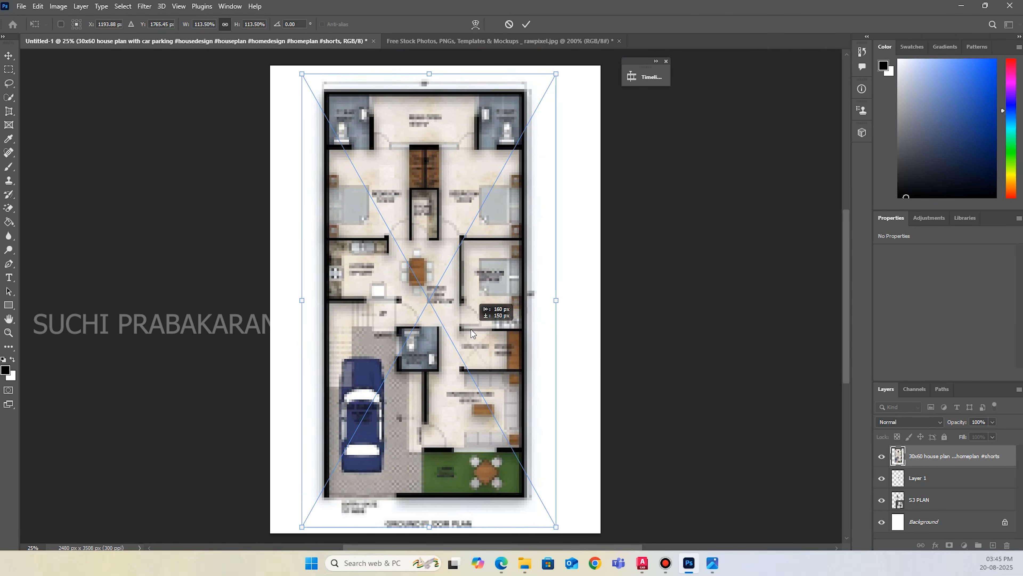
left_click(527, 25)
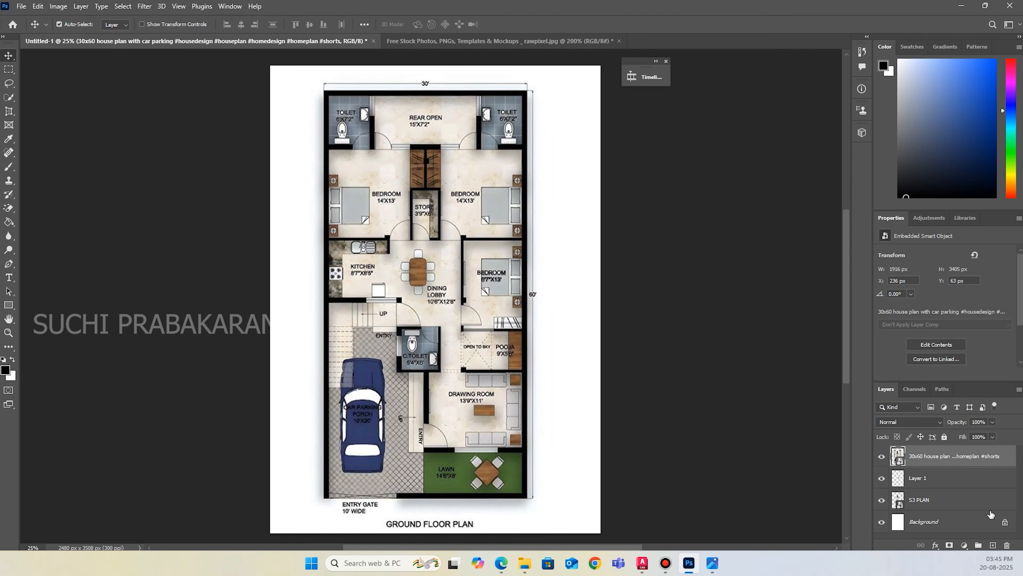
Lower the reference image layer's opacity to 69% so the floor plan beneath shows through.
left_click(992, 422)
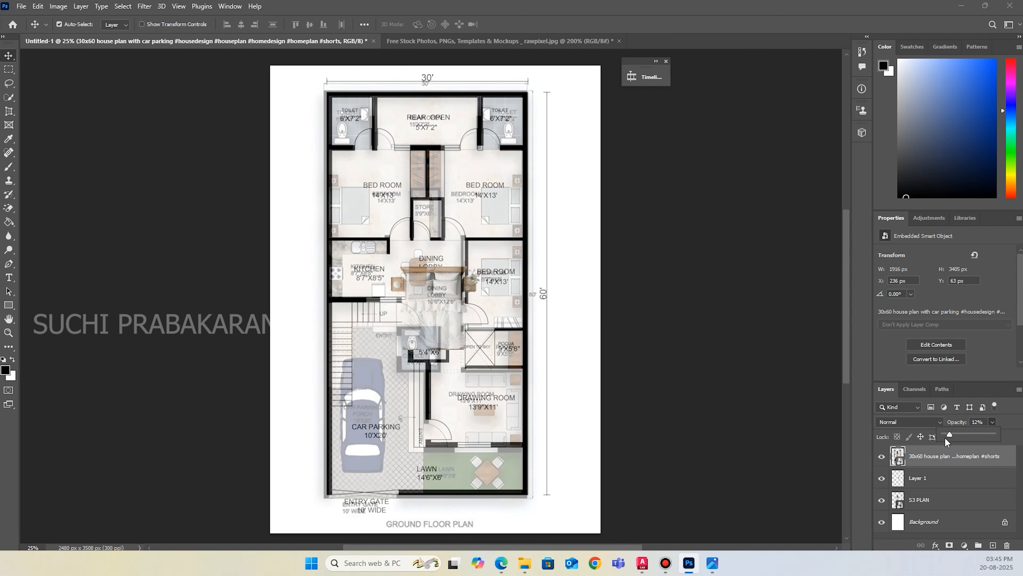
left_click_drag(945, 438, 924, 439)
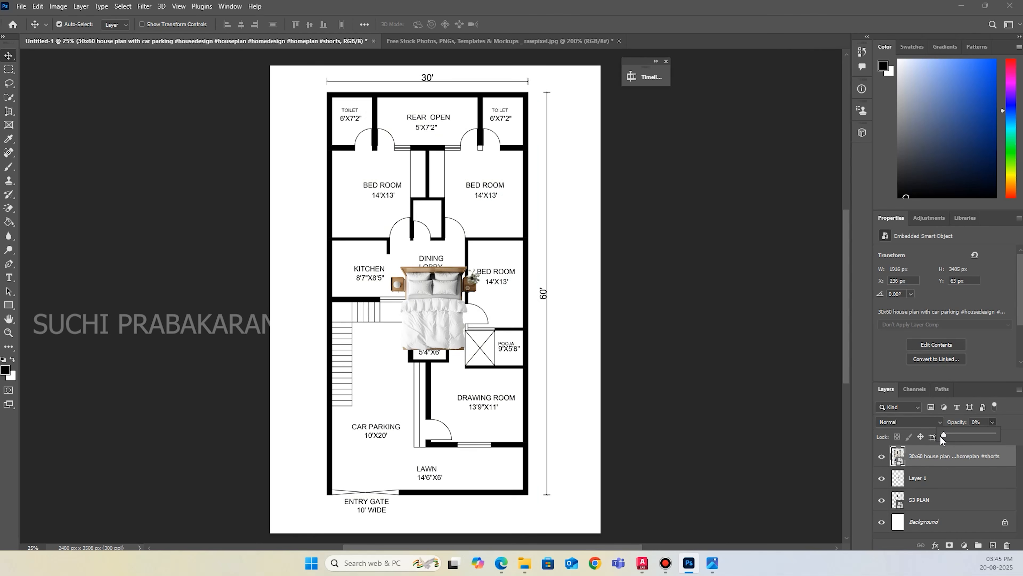
left_click_drag(947, 438, 950, 438)
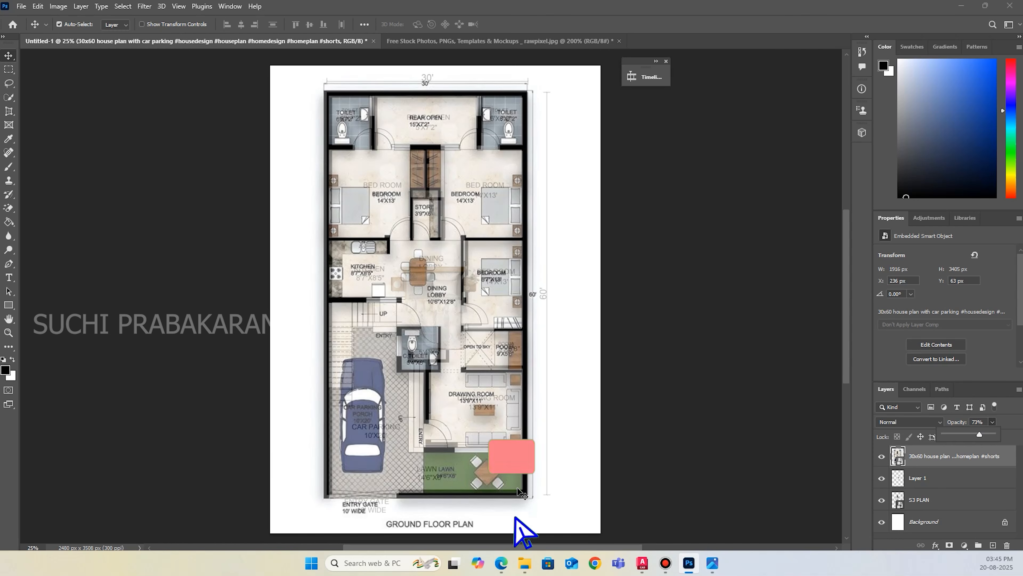
scroll(544, 486, "down", 4)
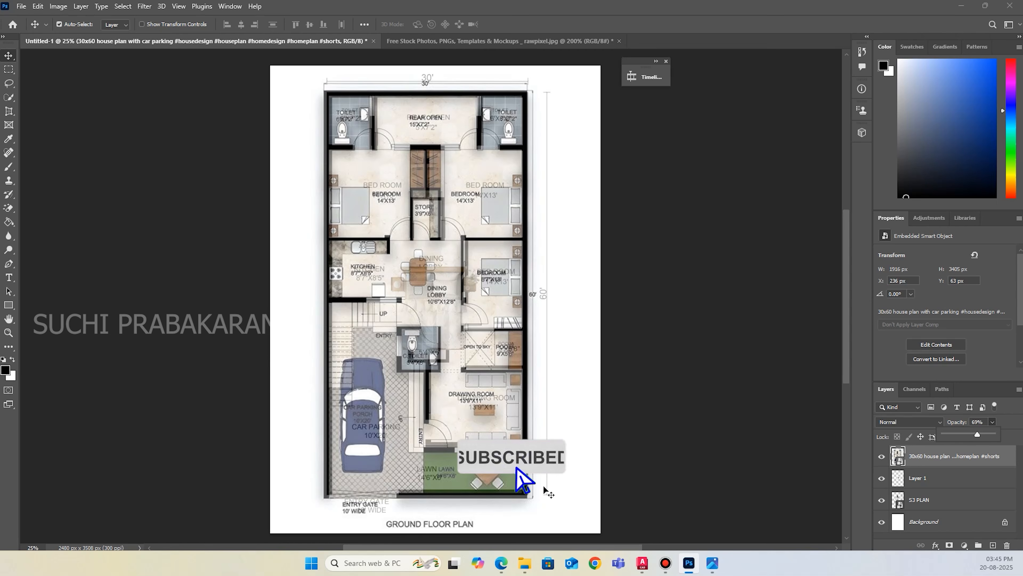
left_click(531, 490)
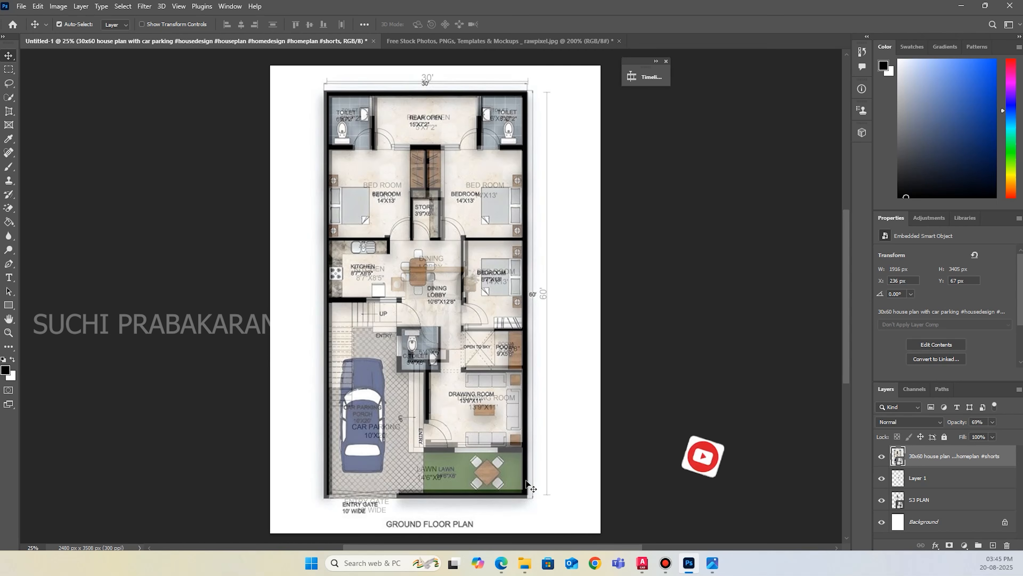
Nudge the reference image to X 232 px, Y 39 px to compare its walls with the floor plan.
key("Down")
key("Down")
key("Down")
key("Down")
key("Down")
key("Down")
key("Down")
key("Down")
key("Down")
key("Down")
key("Down")
key("Down")
key("Down")
key("Down")
key("Down")
key("Down")
key("Up")
key("Up")
key("Up")
key("Up")
key("Up")
key("Up")
key("Up")
key("Up")
key("Up")
key("Up")
key("Up")
key("Up")
key("Up")
key("Up")
key("Up")
key("Up")
key("Up")
key("Up")
key("Up")
key("Up")
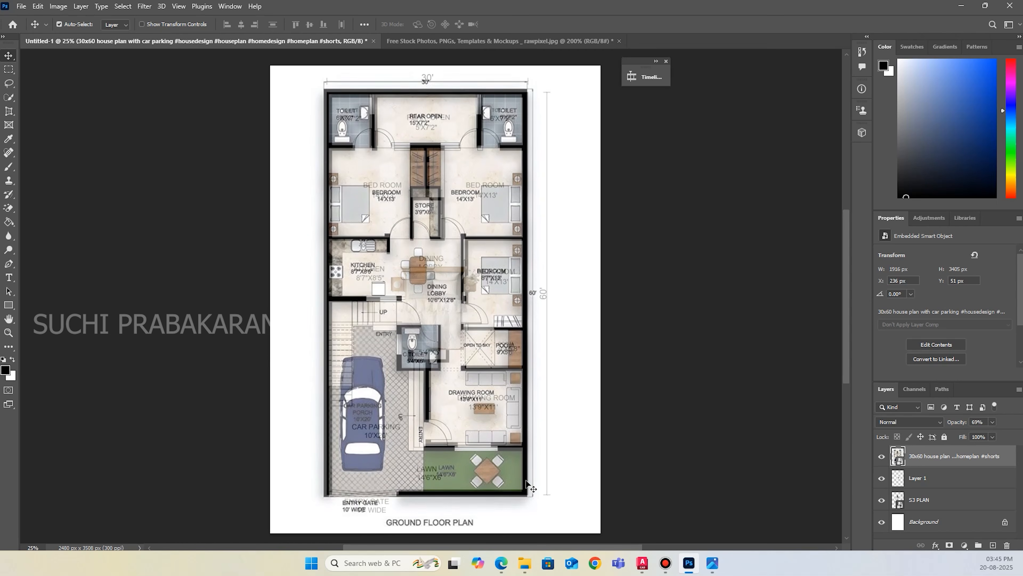
key("Up")
key("Up")
key("Up")
key("Up")
key("Up")
key("Up")
key("Up")
key("Up")
Set the reference image layer's opacity to 18%.
key("0")
key("0")
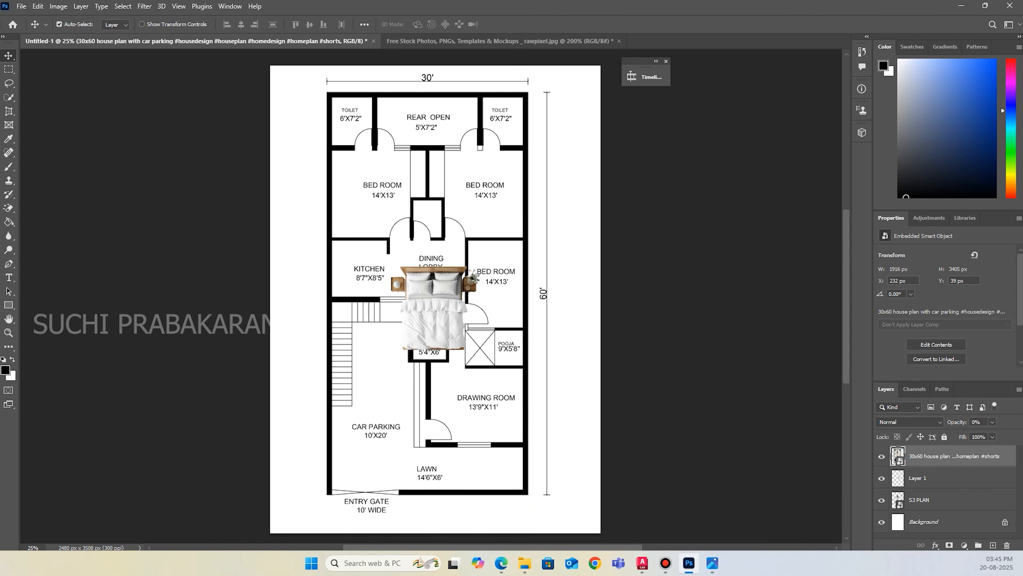
left_click_drag(976, 433, 976, 433)
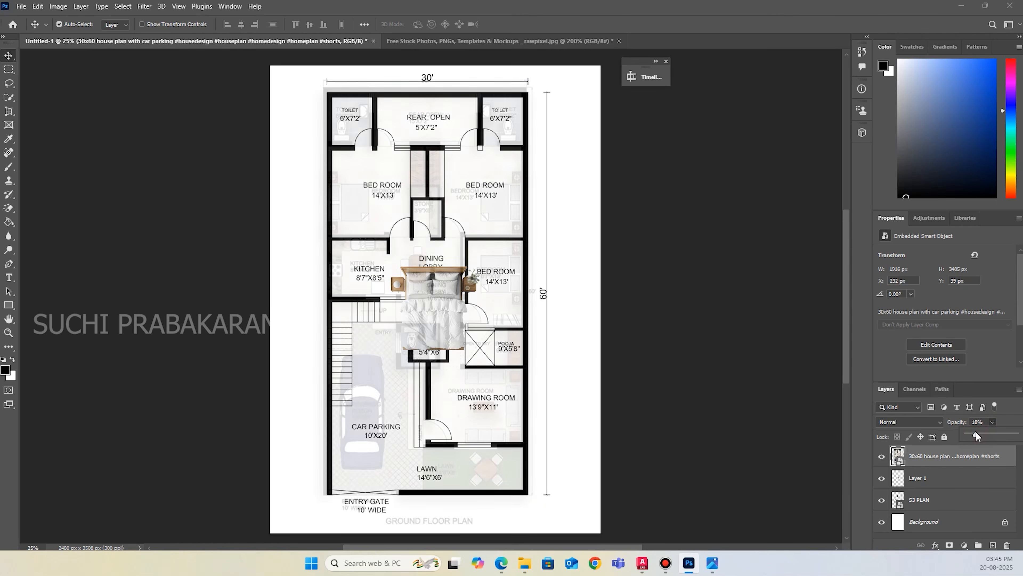
left_click(621, 473)
Nudge the faded reference image right and down to X 252 px, Y 67 px to match the floor plan walls.
left_click(526, 436)
key("Left")
key("Right")
key("Right")
key("Right")
key("Right")
key("Right")
key("Right")
key("Down")
key("Down")
key("Down")
key("Down")
key("Down")
key("Down")
key("Down")
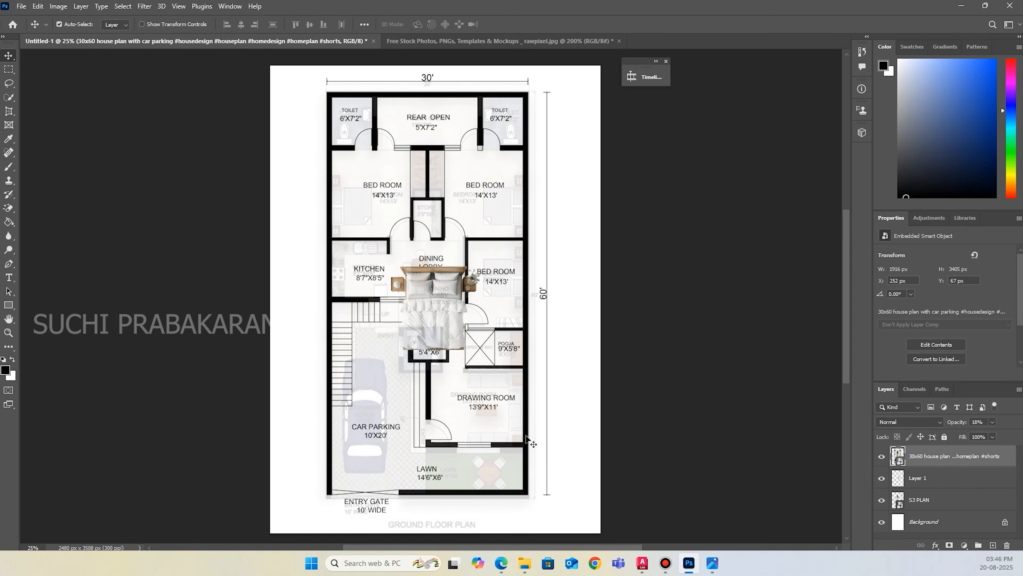
key("ctrl+t")
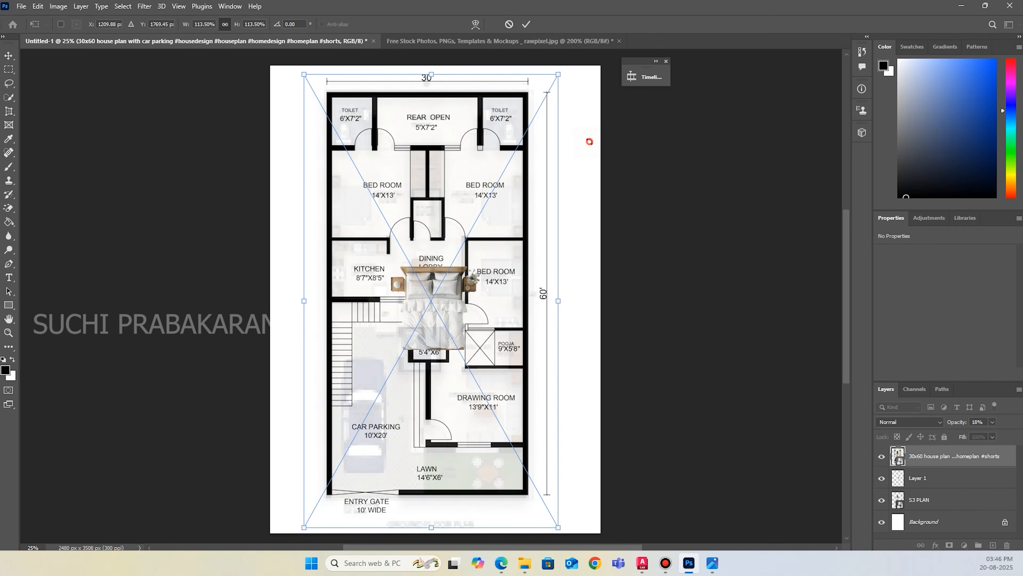
left_click(504, 25)
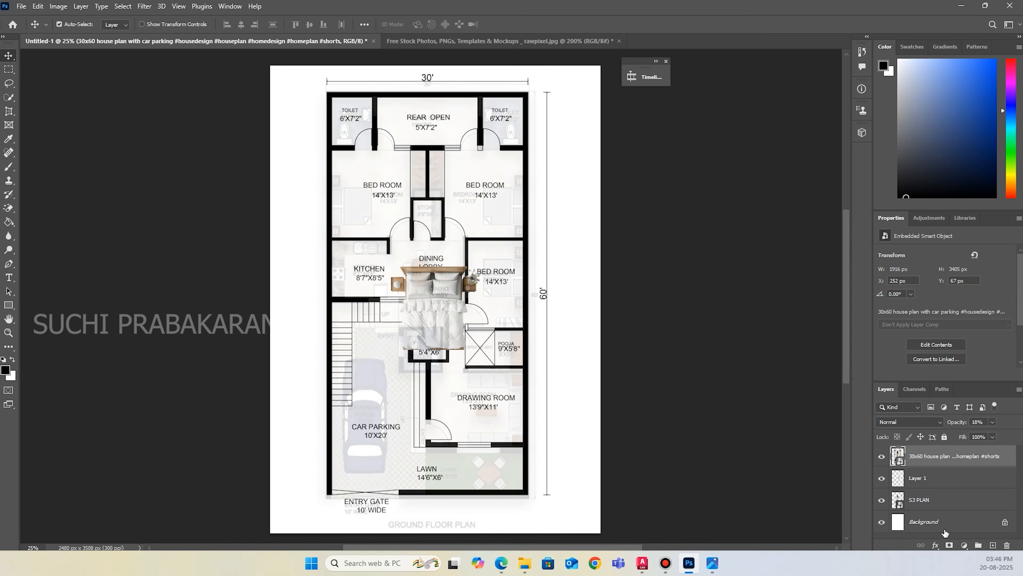
Scale the bed on Layer 1 to 49.7%, rotate it -90° and place it against the upper-left bedroom's outer wall.
left_click(940, 486)
left_click(882, 478)
left_click(881, 478)
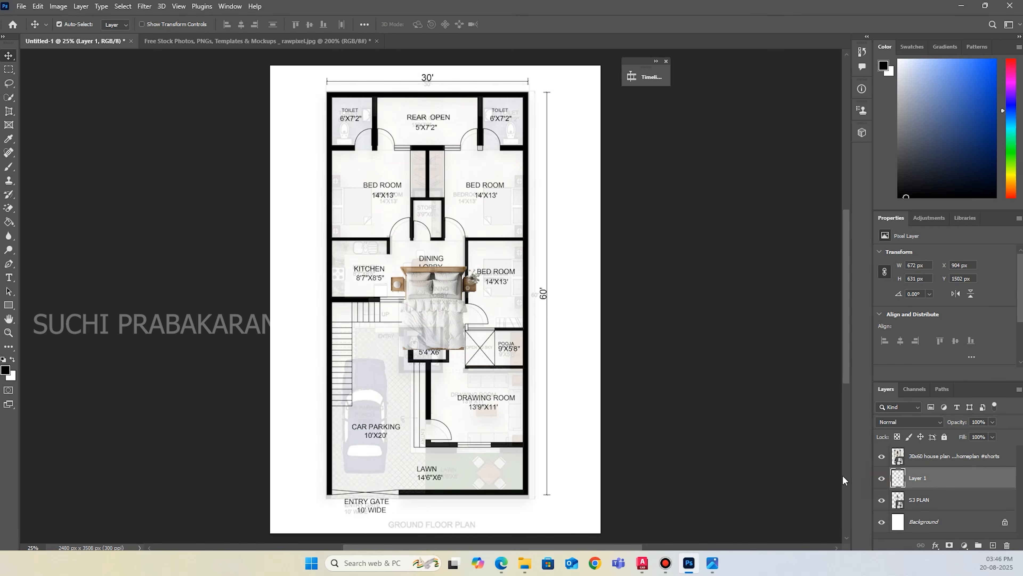
key("ctrl+t")
left_click_drag(476, 263, 414, 177)
left_click_drag(446, 230, 455, 173)
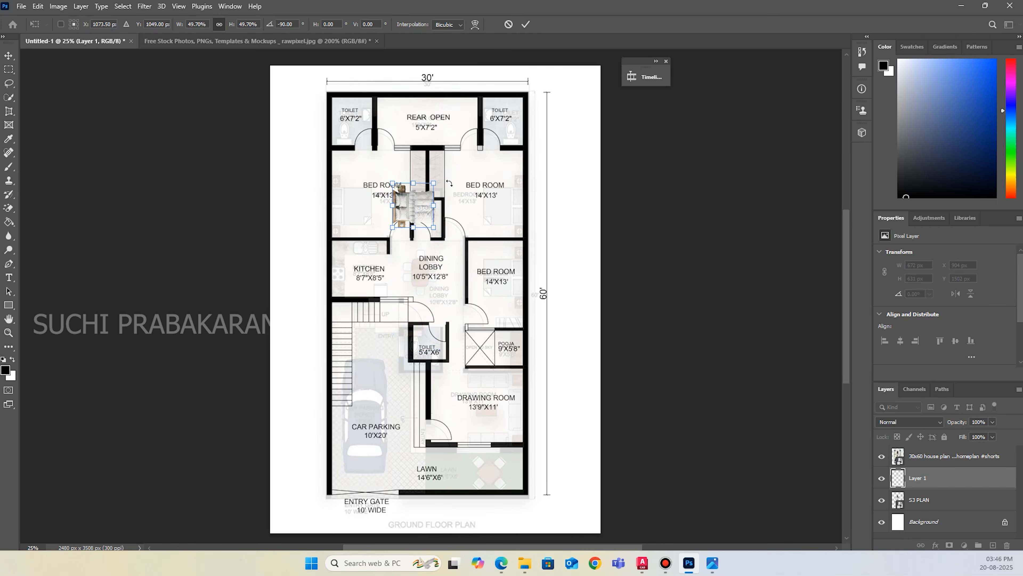
left_click_drag(418, 216, 356, 212)
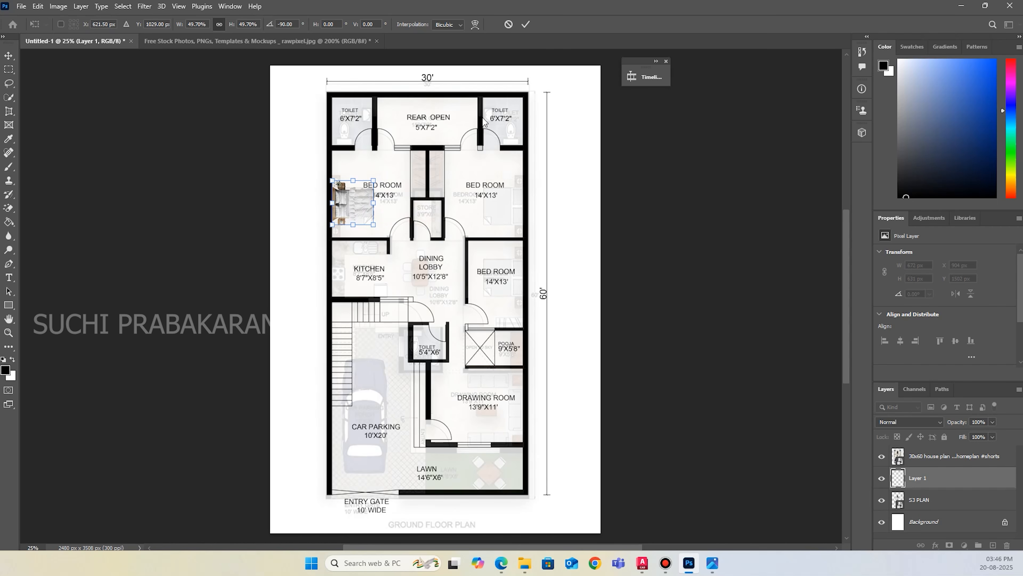
left_click(525, 25)
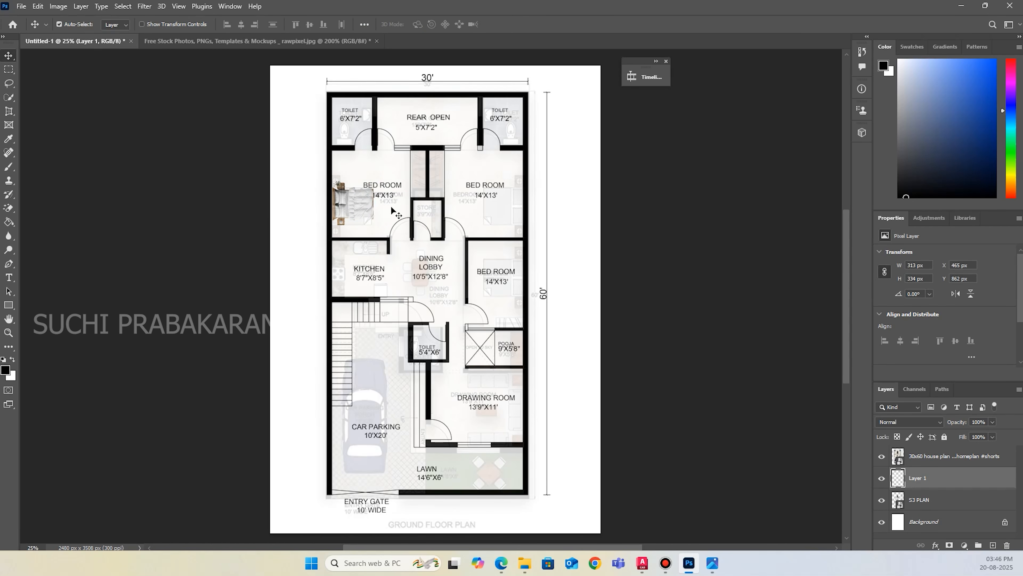
On the S3 PLAN layer, lasso the upper-left bedroom's "BED ROOM 14'X13'" label.
left_click(950, 506)
left_click(9, 83)
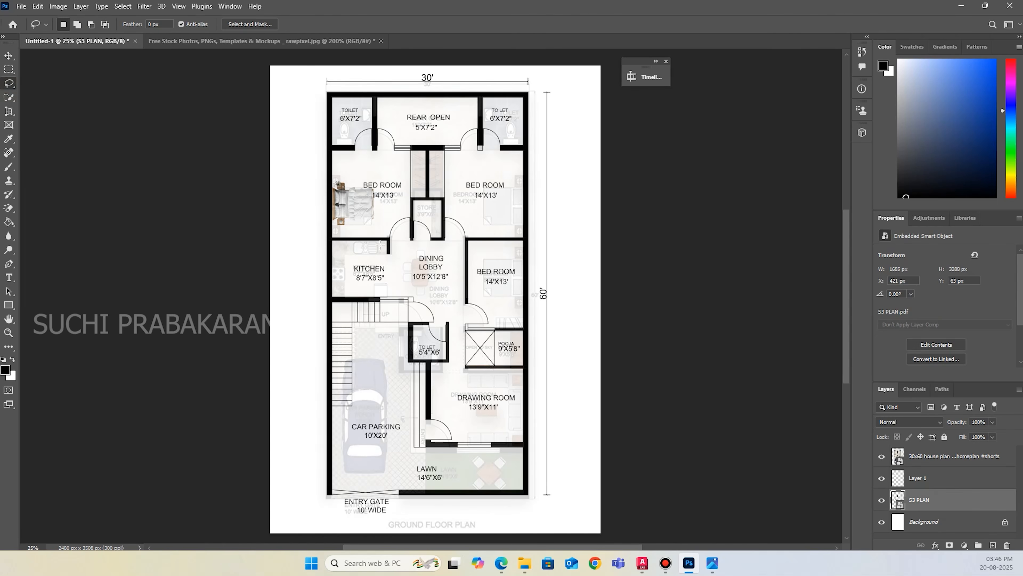
mouse_move(364, 176)
left_mouse_down()
mouse_move(354, 189)
mouse_move(401, 182)
left_mouse_up()
key("ctrl+shift+s")
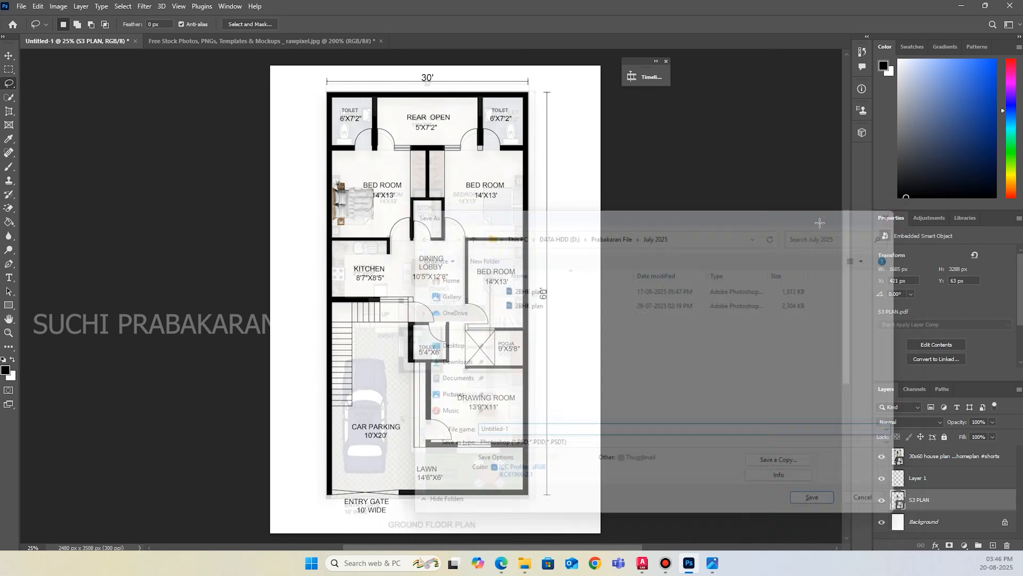
key("ctrl+plus")
scroll(380, 187, "up", 1)
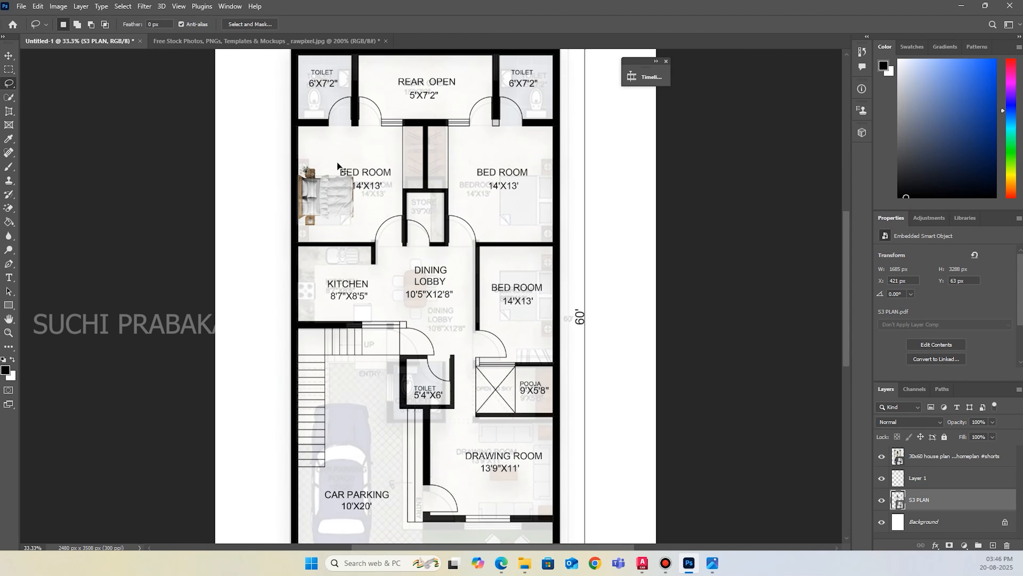
key("ctrl+plus")
scroll(306, 190, "up", 2)
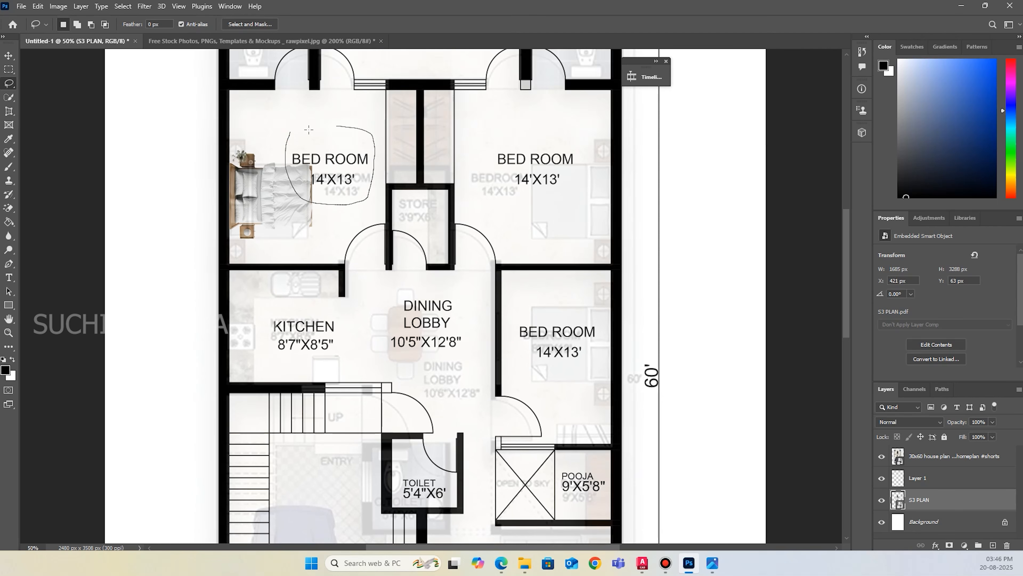
left_click_drag(292, 132, 293, 133)
Rasterize the S3 PLAN smart object, then cut the selected bedroom label and paste it onto its own layer.
left_click(8, 208)
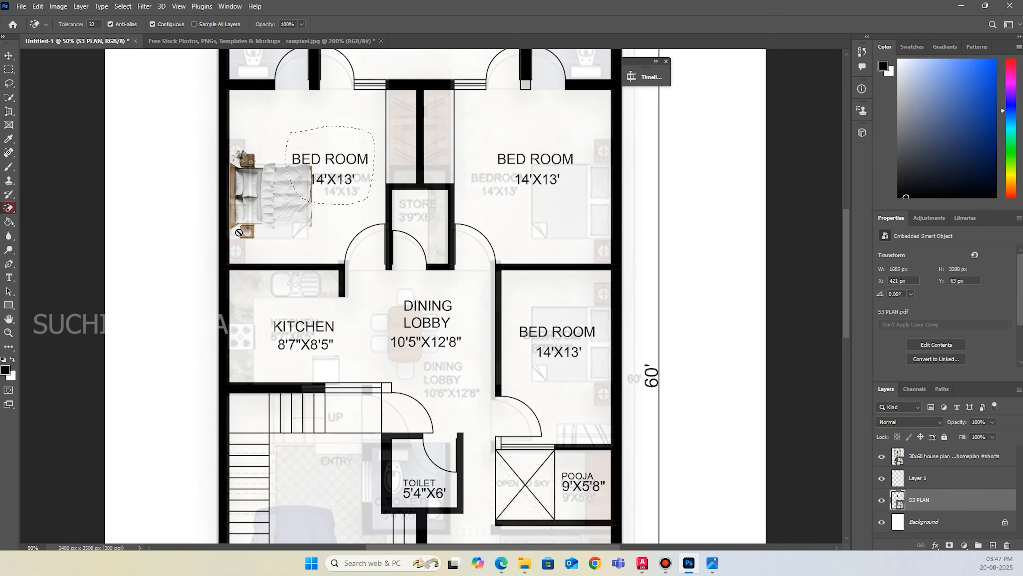
left_click(323, 212)
left_click(490, 207)
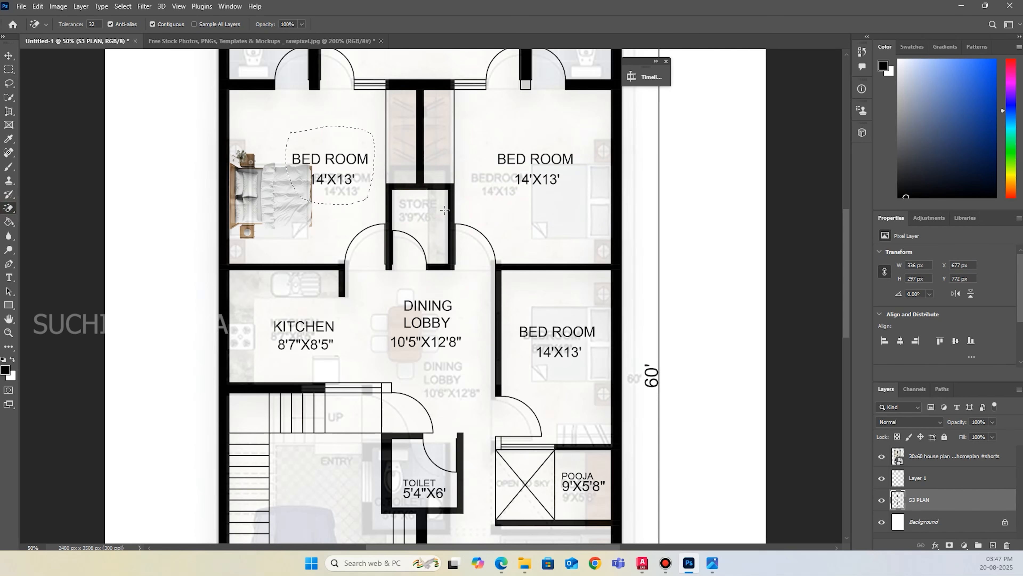
key("ctrl+x")
key("ctrl+v")
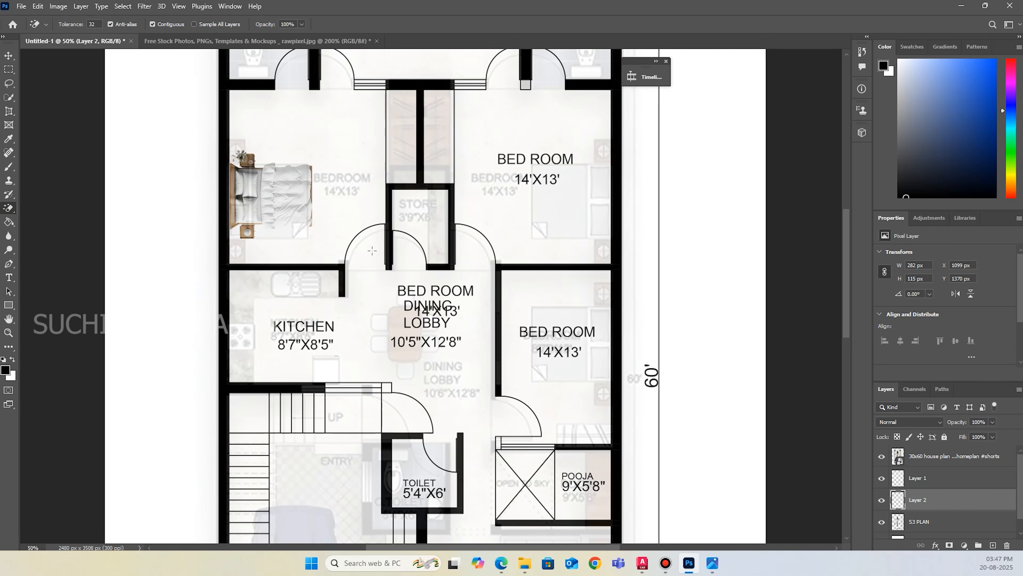
Undo the shift of the faded reference image and lock its layer.
left_click(9, 55)
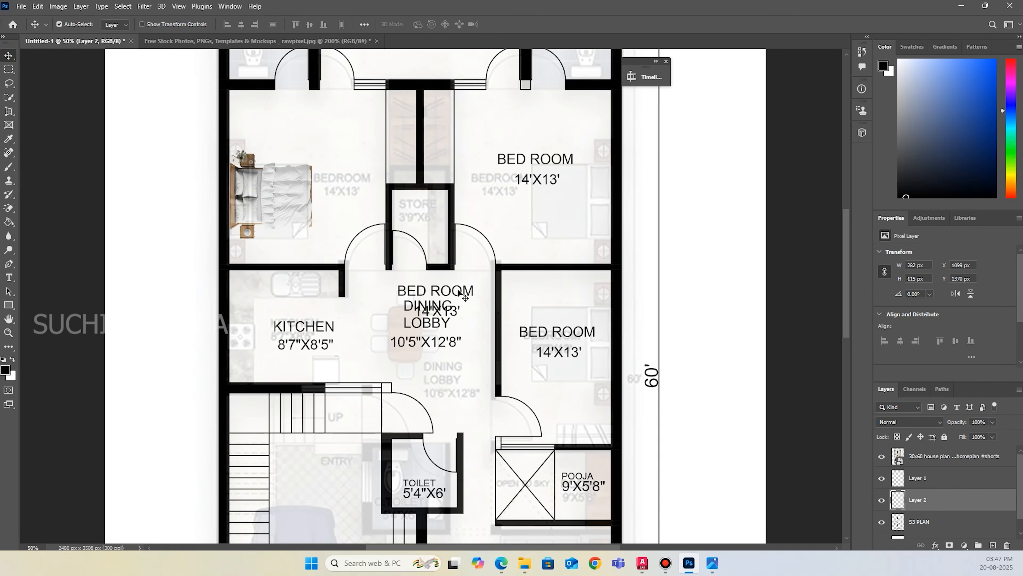
left_click_drag(469, 293, 415, 235)
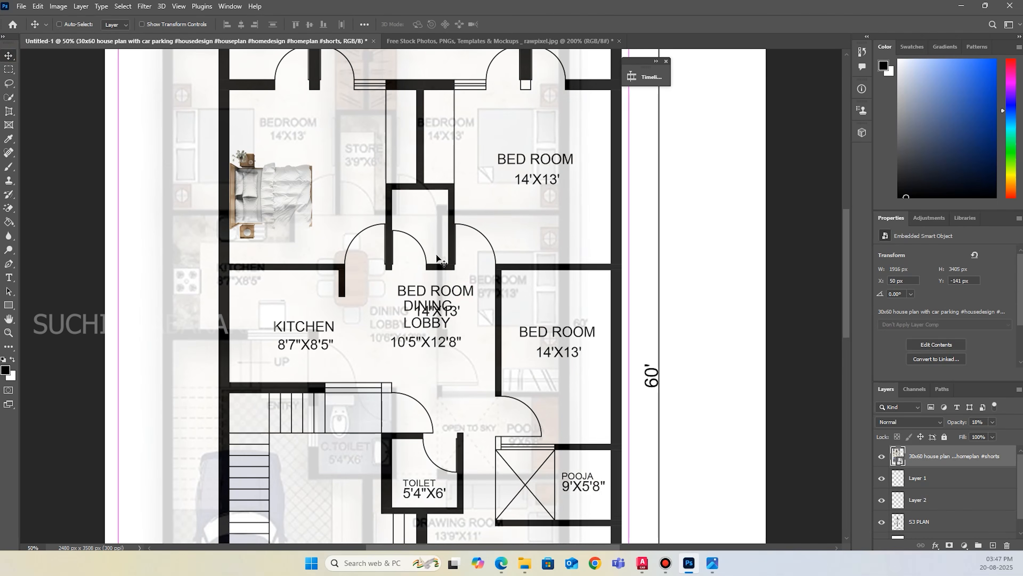
key("ctrl+z")
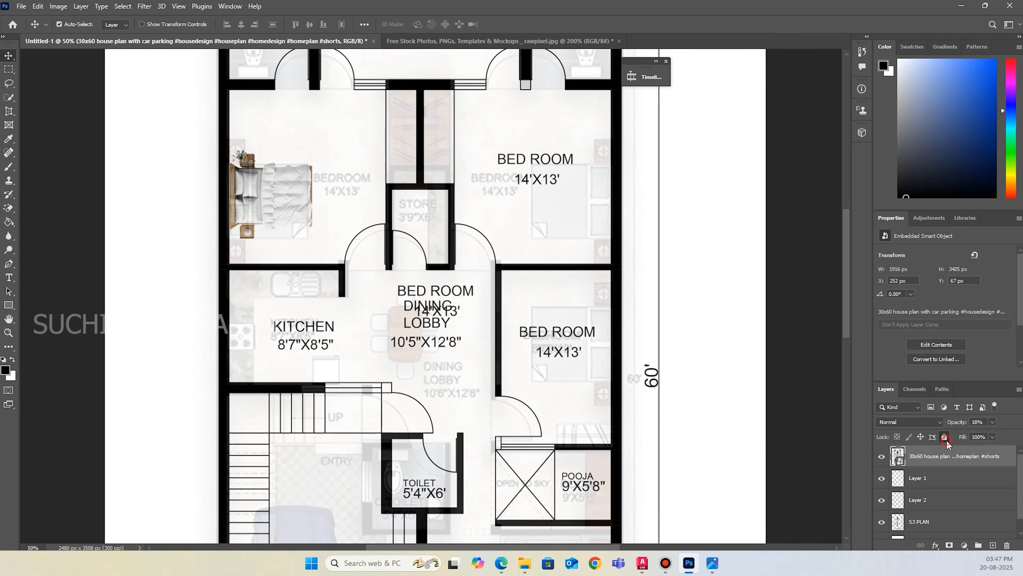
left_click(945, 437)
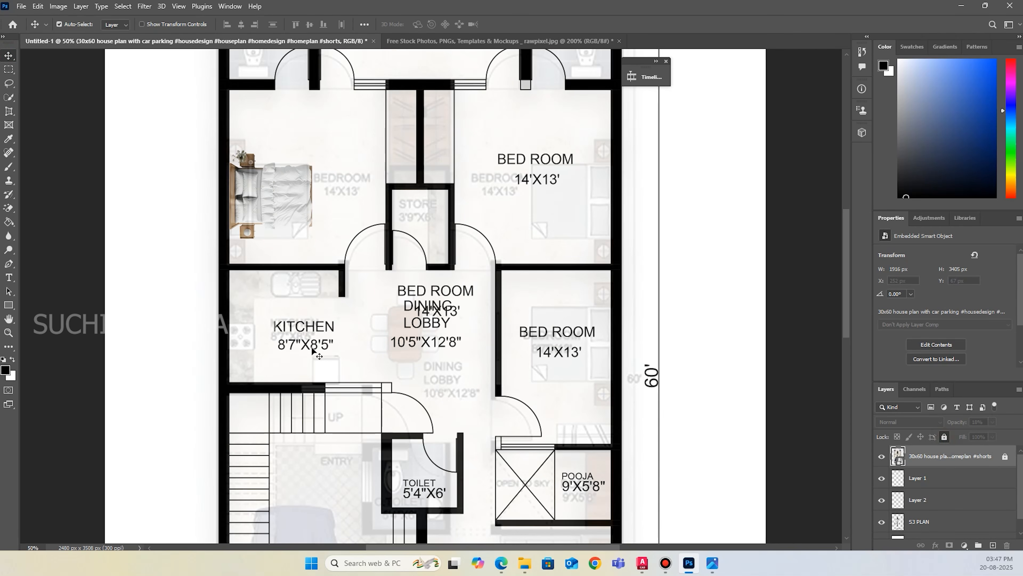
Move the cut-out "BED ROOM 14'X13'" label into the upper-left bedroom, above and beside the bed, at X 739 px, Y 840 px.
left_click(469, 293)
left_click_drag(469, 291, 374, 151)
left_click(470, 291)
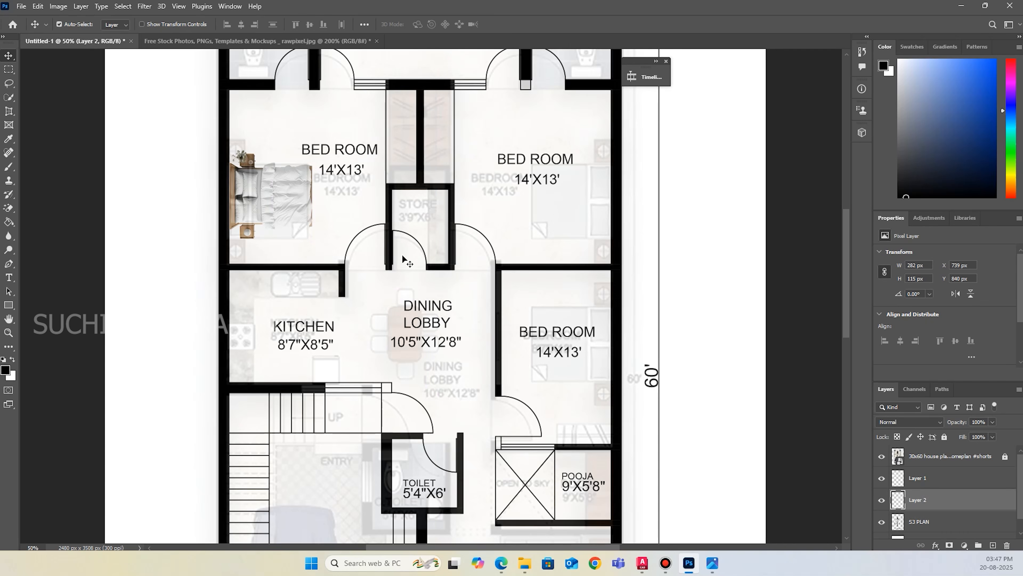
scroll(405, 259, "up", 3)
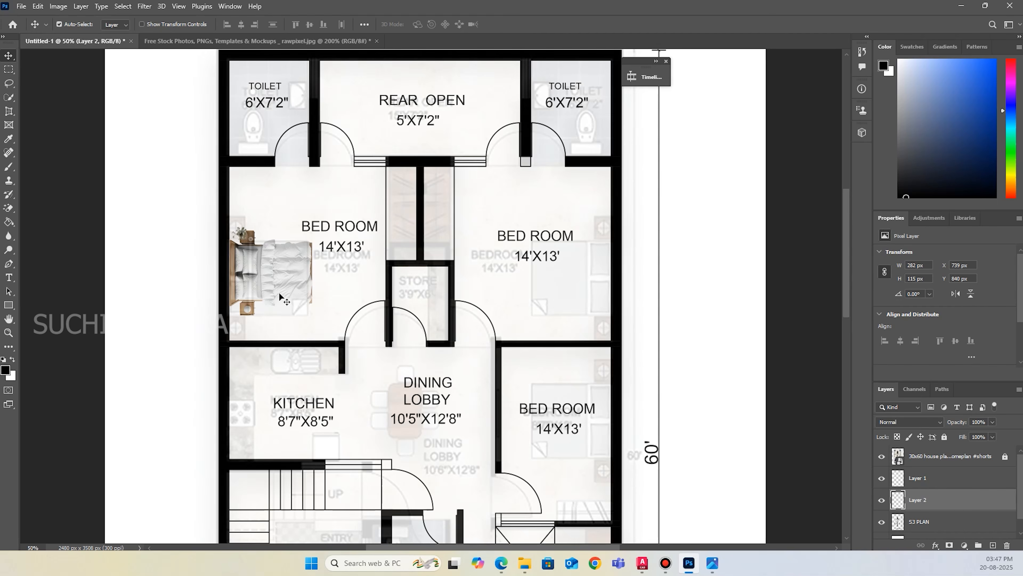
left_click(296, 280)
left_click_drag(283, 275, 506, 295, "alt")
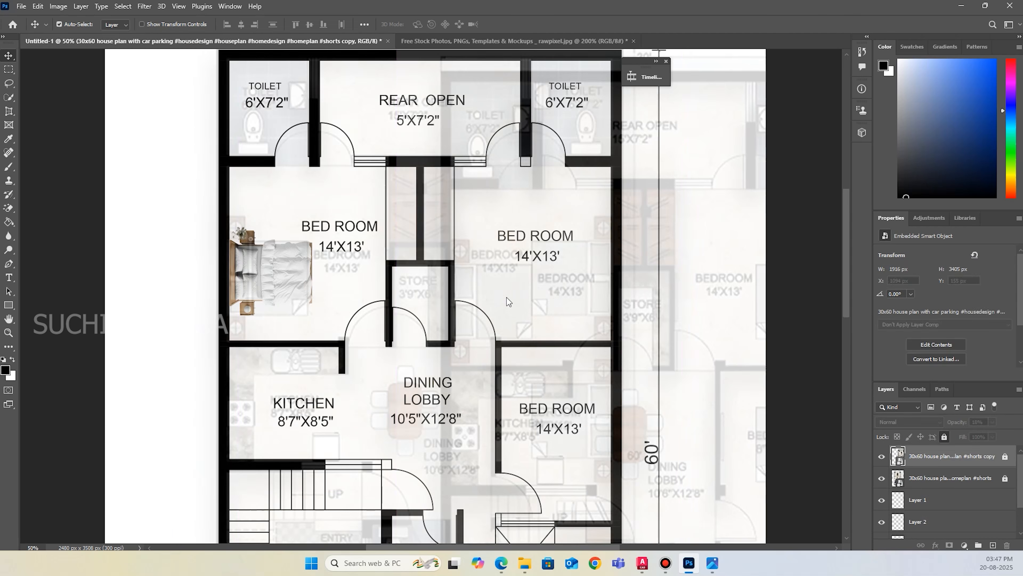
key("ctrl+z")
left_click(250, 275, "ctrl")
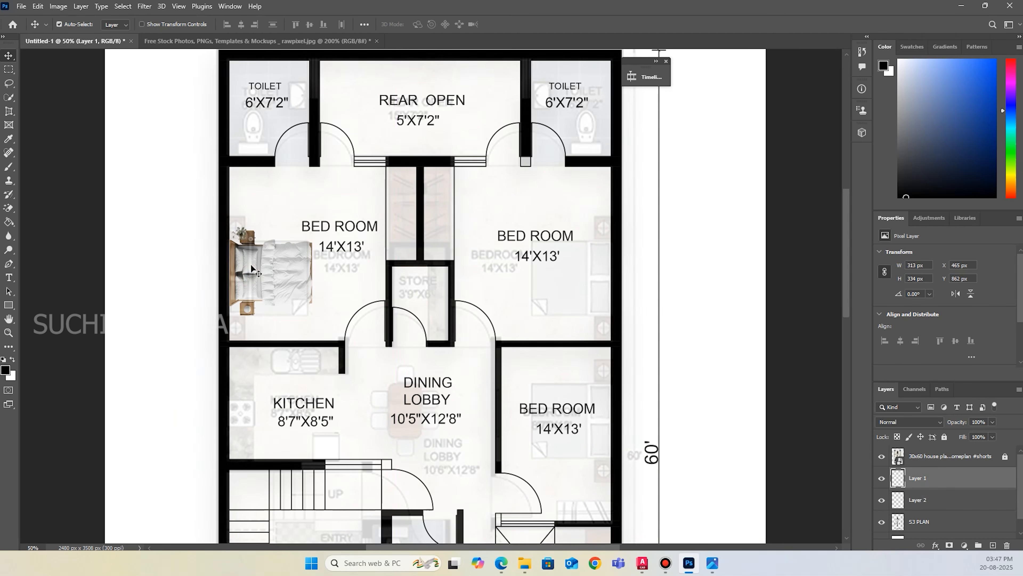
left_click_drag(247, 264, 293, 269, "alt")
key("ctrl+z")
With the reference image temporarily hidden, duplicate the Layer 1 bed into the upper-right bedroom and the bedroom below it.
left_click(882, 456)
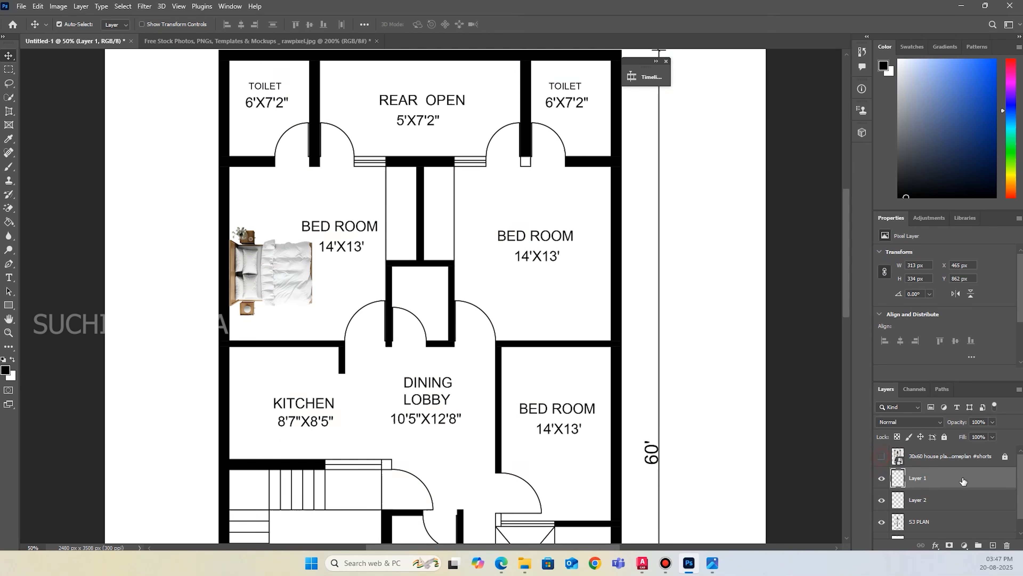
left_click_drag(269, 274, 530, 412, "alt")
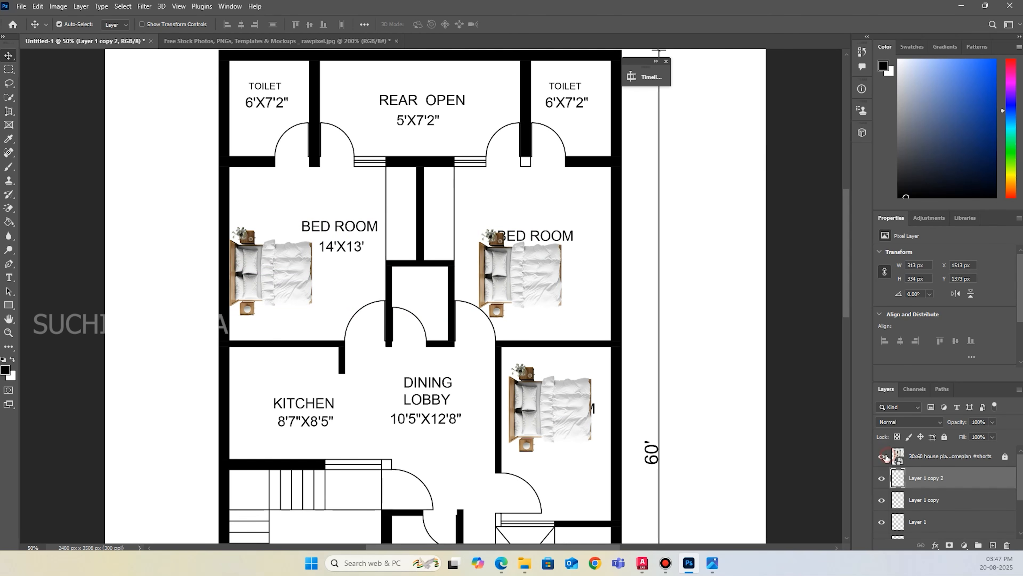
left_click(882, 456)
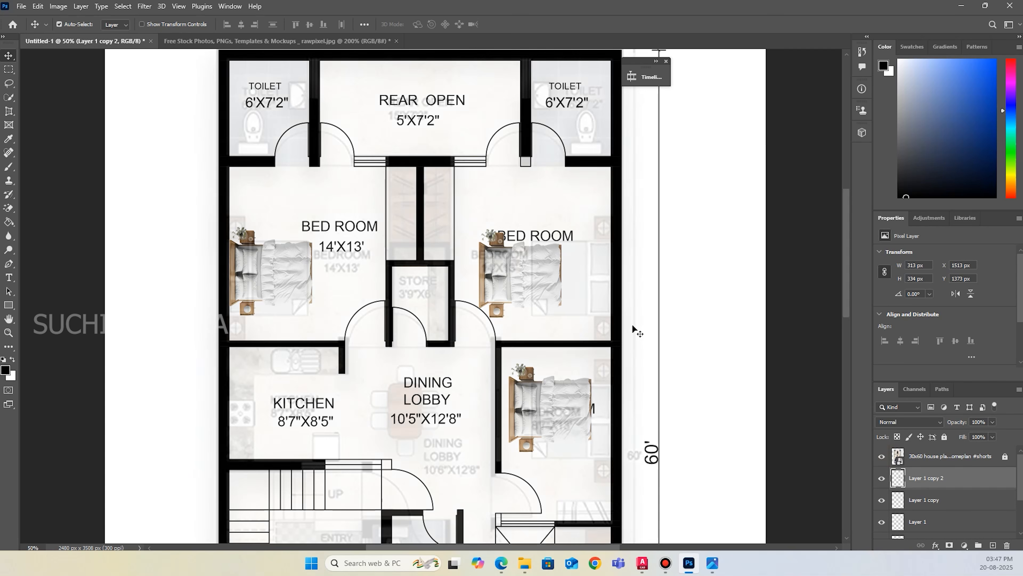
Flip the upper-right bedroom's bed to -100% width and height and place it against the outer wall at X 1589 px, Y 840 px.
left_click(484, 295)
key("ctrl+t")
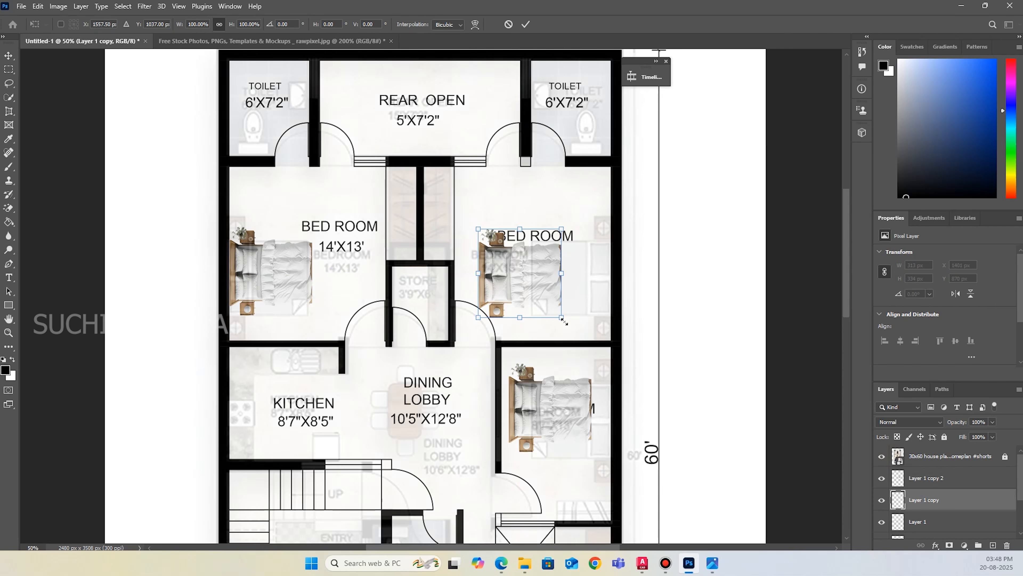
left_click_drag(569, 337, 476, 228, "shift")
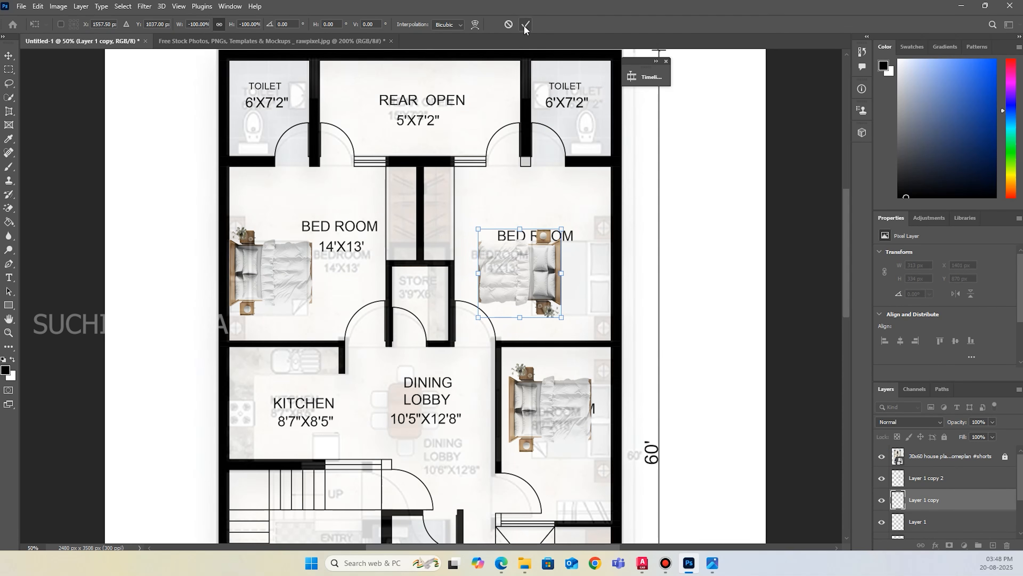
left_click_drag(544, 241, 594, 254)
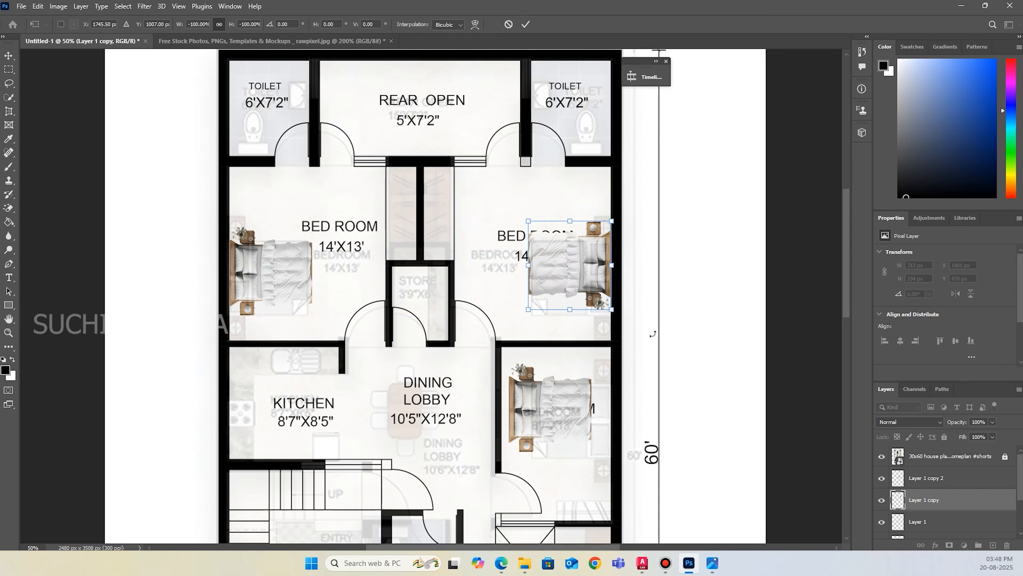
left_click(526, 24)
Lasso the upper-right bedroom's "BED ROOM 14'X13'" label on the S3 PLAN layer, cut it and paste it onto its own layer.
scroll(904, 515, "down", 2)
scroll(905, 515, "down", 1)
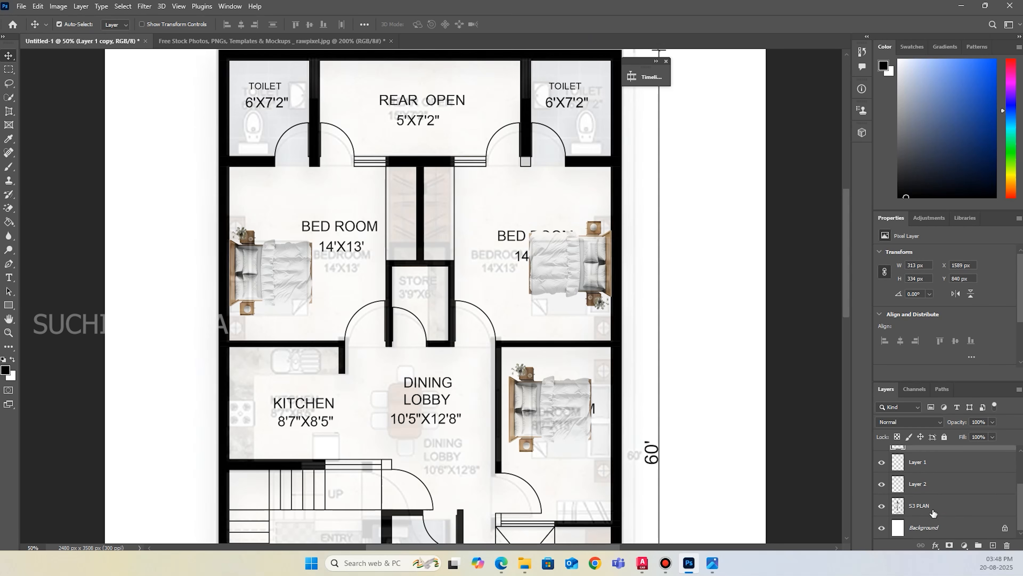
left_click(934, 510)
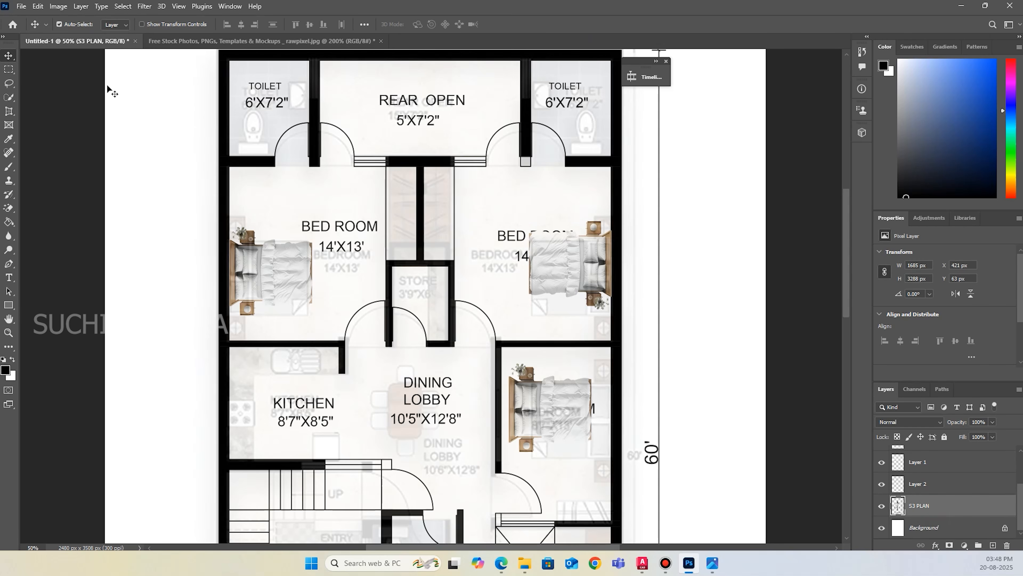
left_click(9, 83)
mouse_move(511, 215)
left_mouse_down()
mouse_move(494, 230)
mouse_move(532, 274)
left_mouse_up()
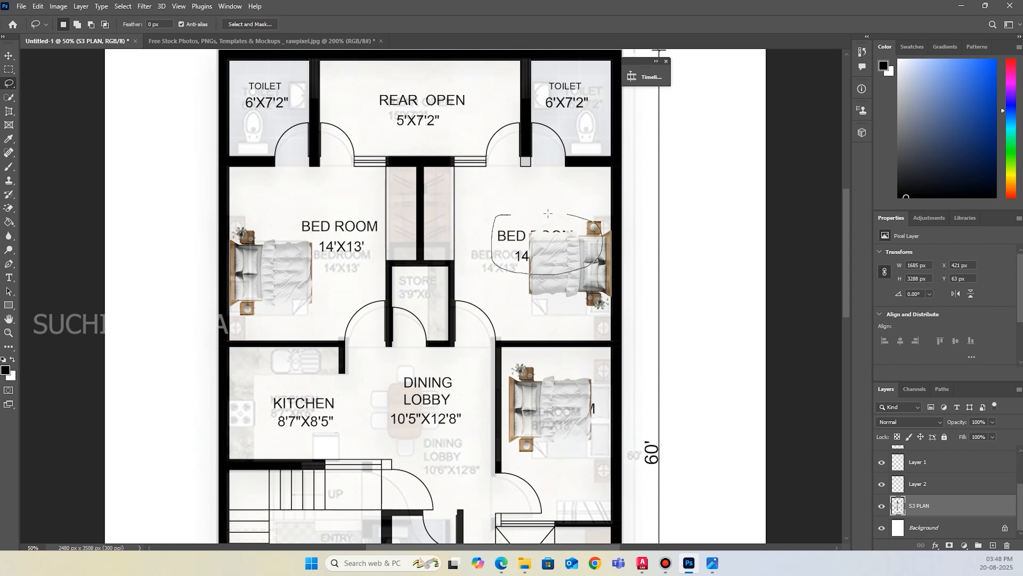
left_click_drag(508, 216, 524, 214)
key("Delete")
key("ctrl+d")
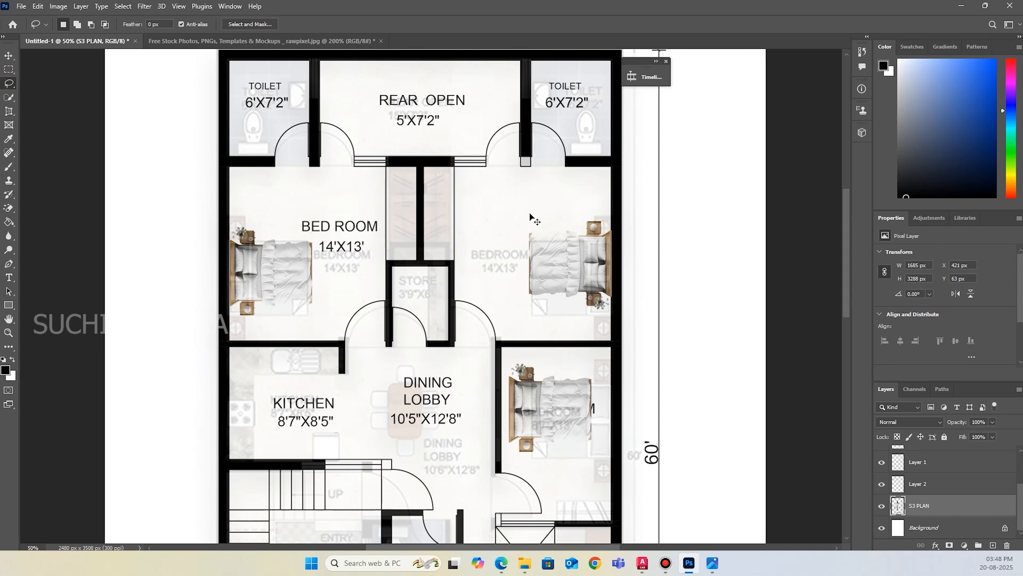
key("ctrl+v")
left_click(9, 55)
left_click_drag(468, 291, 480, 287)
left_click(470, 295, "shift")
key("ctrl+z")
key("ctrl+plus")
key("ctrl+plus")
key("ctrl+plus")
key("ctrl+plus")
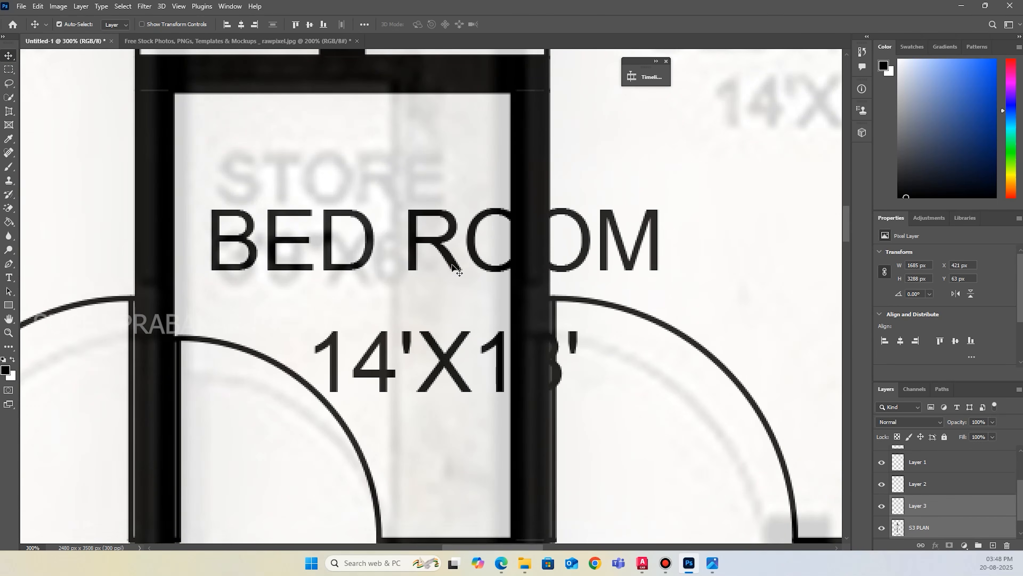
left_click_drag(452, 264, 625, 181)
key("ctrl+z")
Lock the S3 PLAN layer.
left_click(953, 506)
left_click(932, 530)
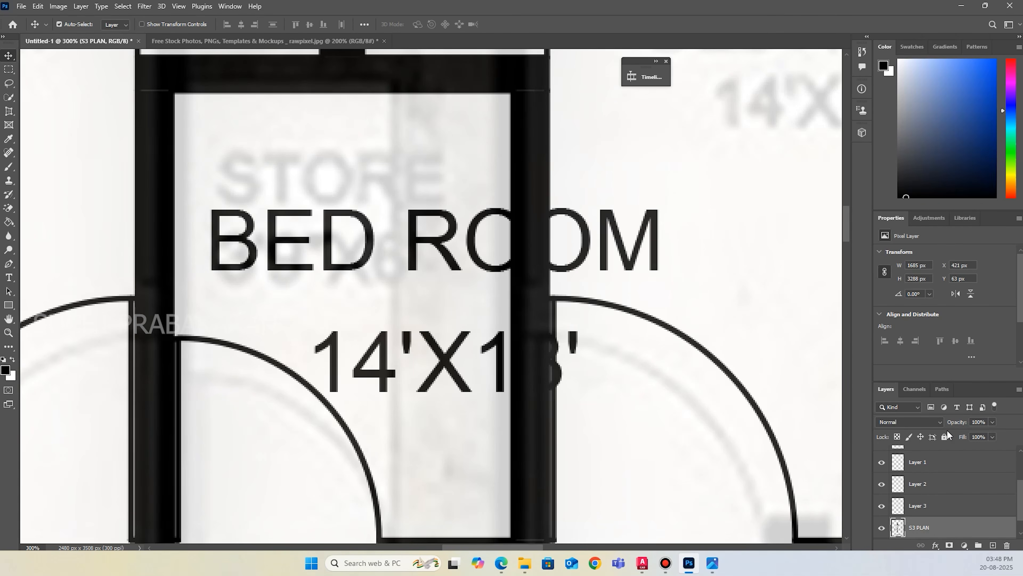
left_click(944, 437)
Move the Layer 3 "BED ROOM 14'X13'" label into the upper-right bedroom above the bed, at X 1354 px, Y 769 px.
left_click(464, 399)
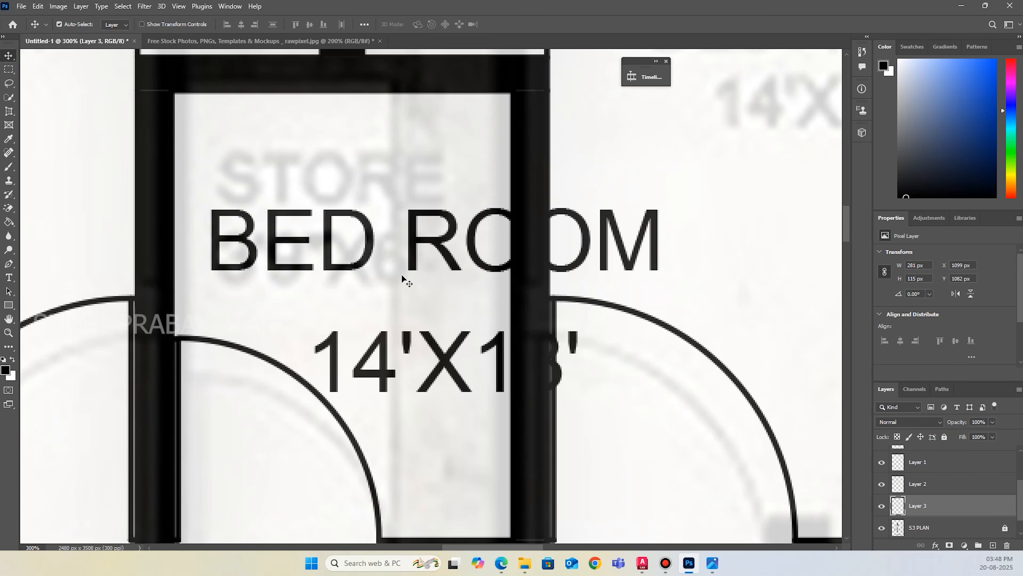
left_click_drag(368, 258, 719, 241)
scroll(719, 242, "up", 2)
key("ctrl")
scroll(633, 334, "down", 5, "alt")
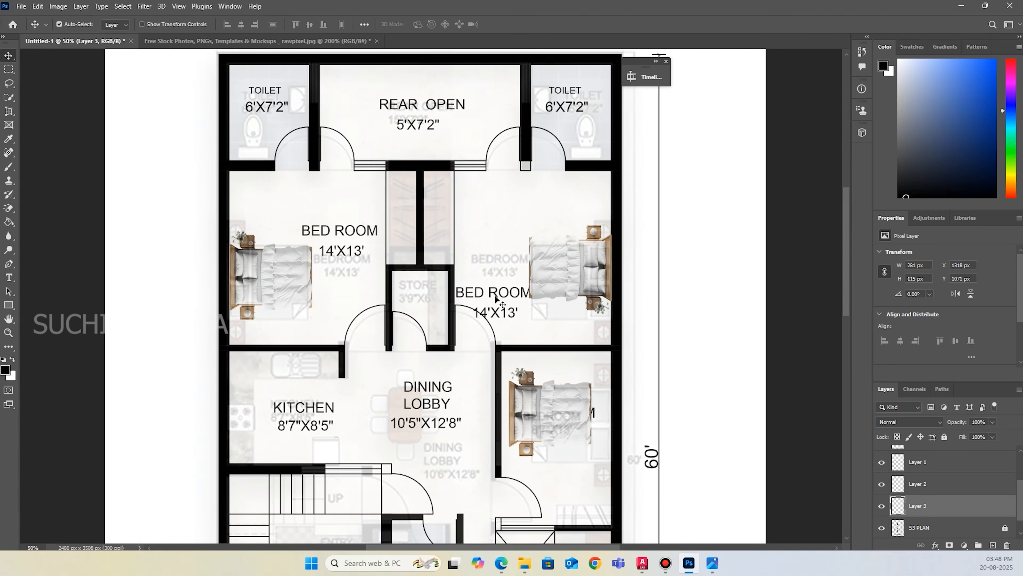
left_click_drag(495, 297, 504, 215)
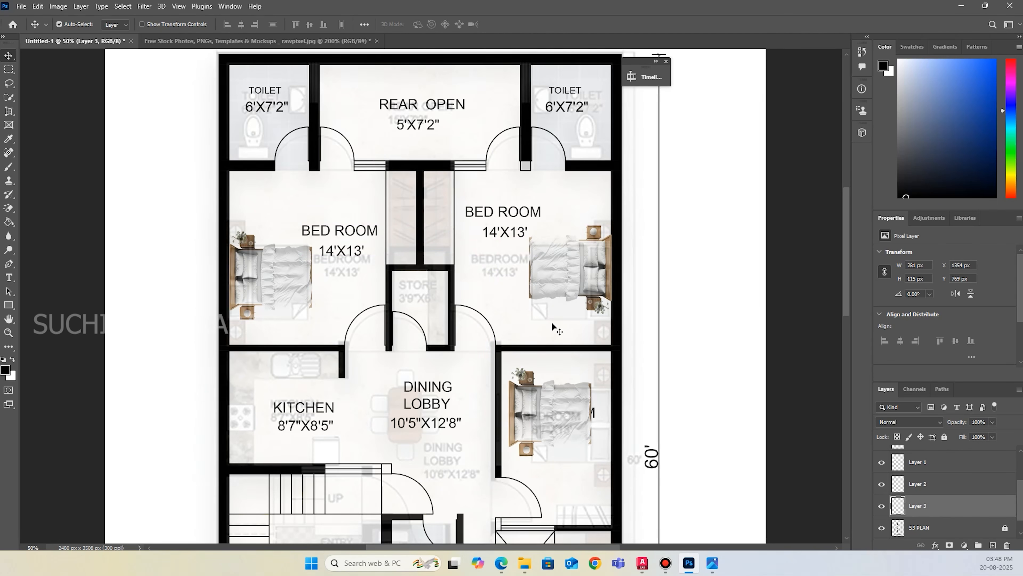
Flip the lower-right bedroom's bed to -100% width and height and place it against the outer wall.
scroll(551, 381, "down", 2)
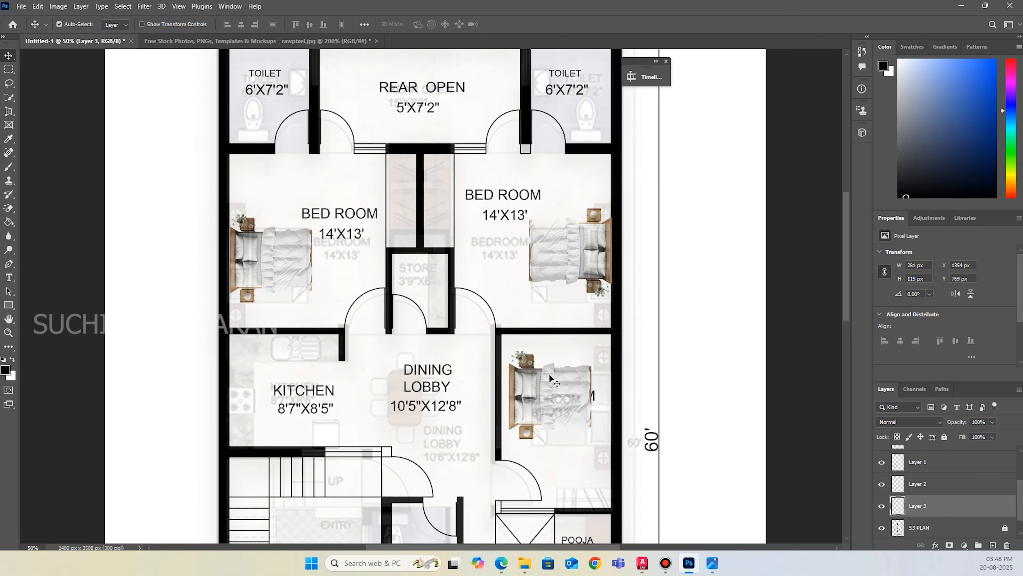
left_click(512, 373)
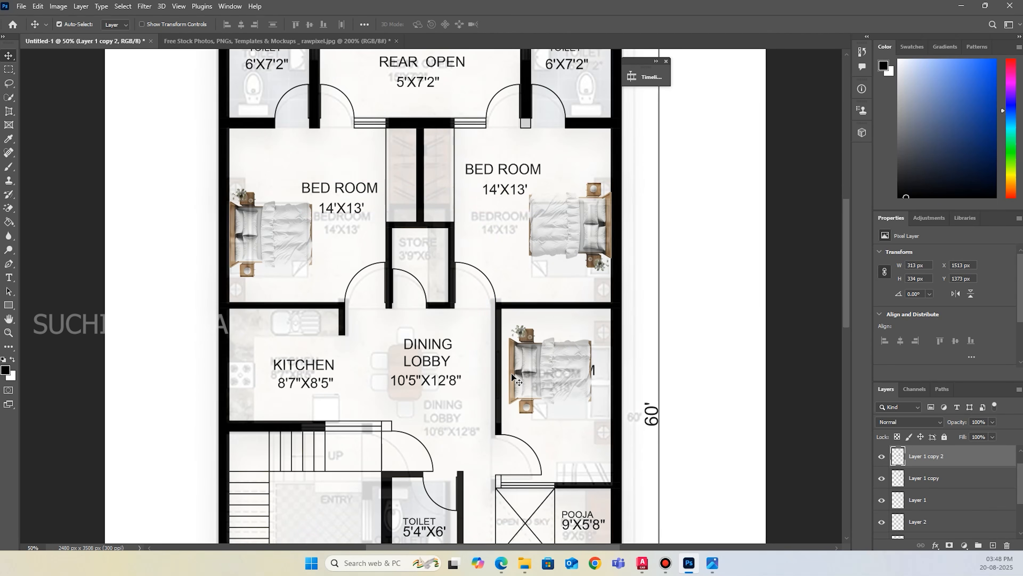
key("ctrl+t")
left_click_drag(592, 422, 547, 387)
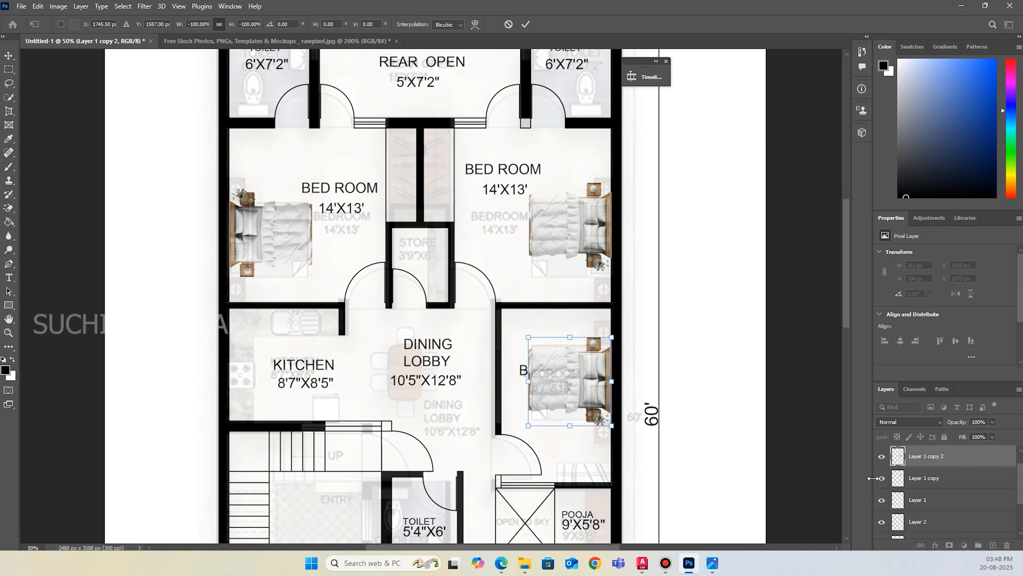
Apply the bed's transform and unlock the S3 PLAN layer.
scroll(950, 484, "down", 3)
left_click(946, 511)
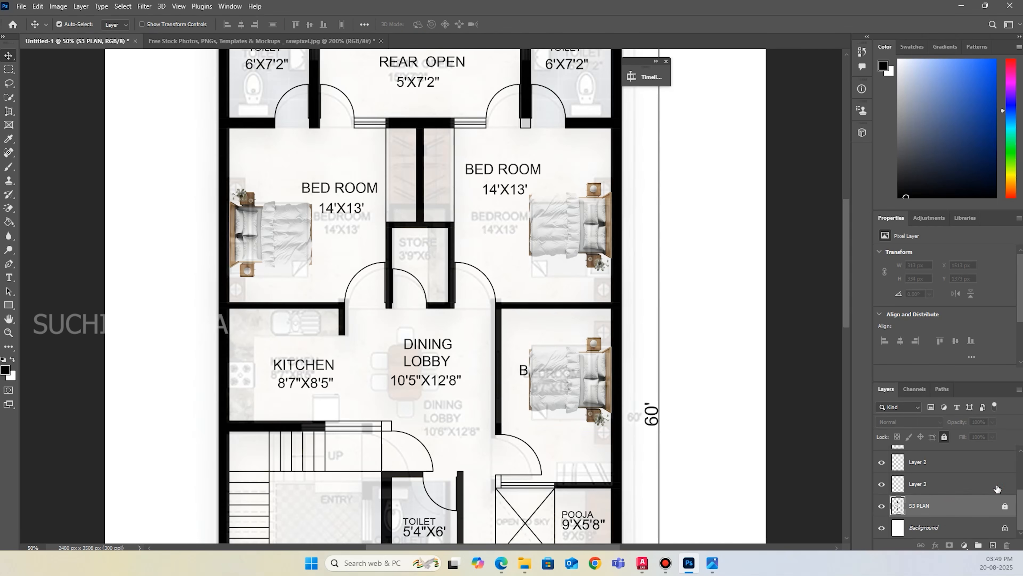
left_click(1006, 509)
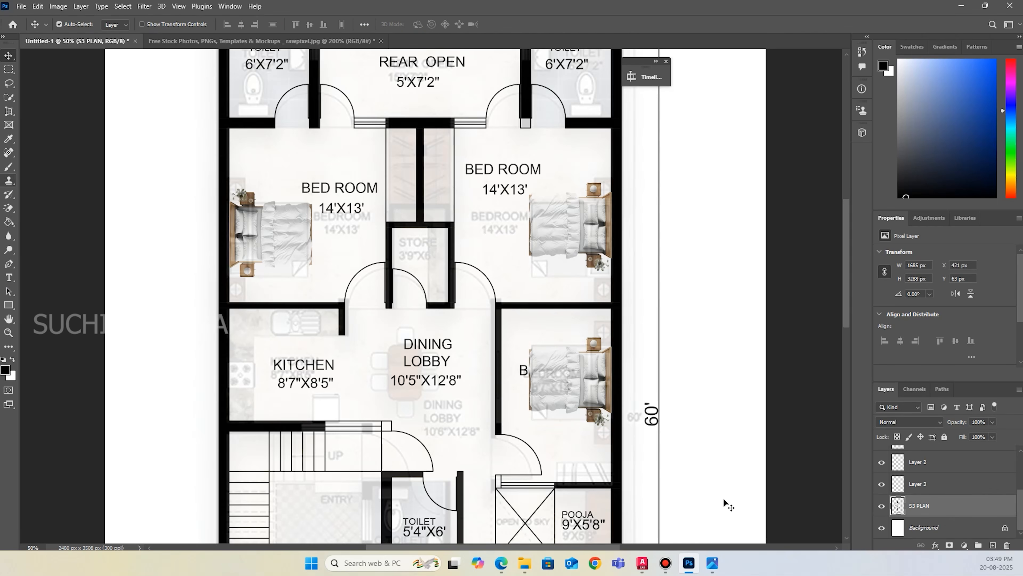
Lasso the lower-right bedroom's label on the S3 PLAN layer, cut it and paste it onto its own layer.
left_click(9, 83)
left_click_drag(528, 322, 508, 358)
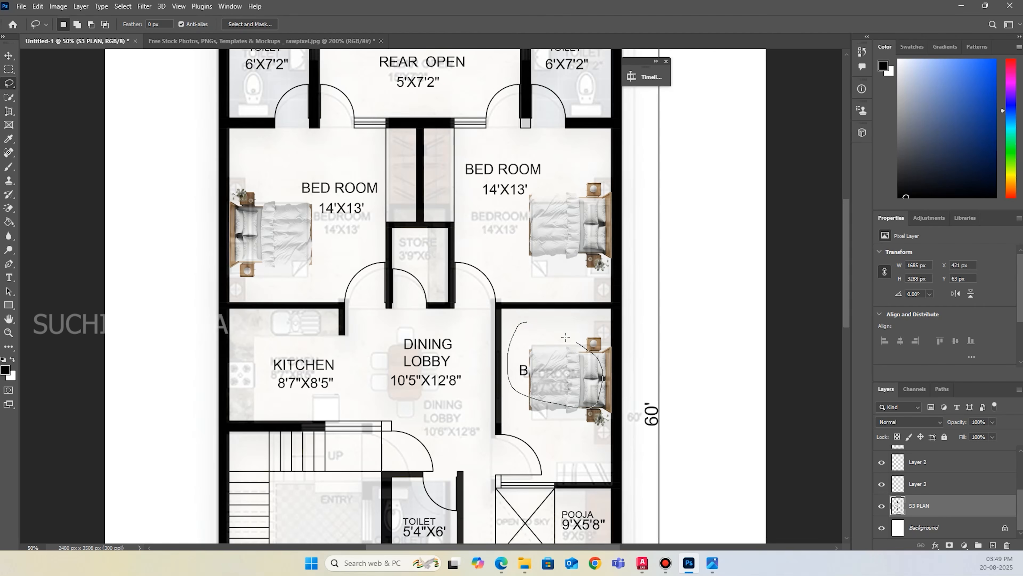
left_click_drag(525, 327, 526, 328)
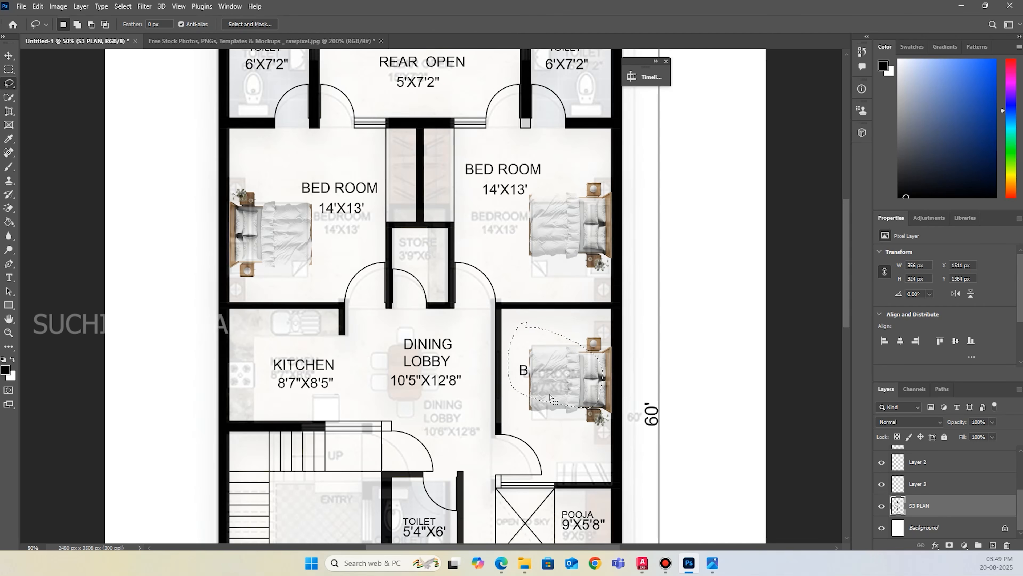
key("ctrl+x")
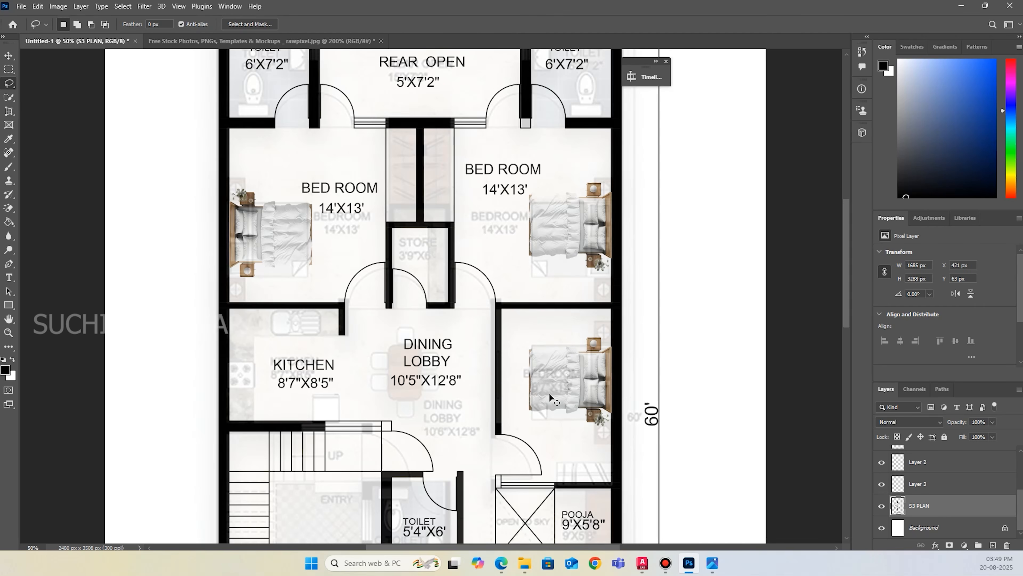
key("ctrl+v")
Lock the S3 PLAN layer again and select Layer 4 with the pasted bedroom label.
left_click(9, 56)
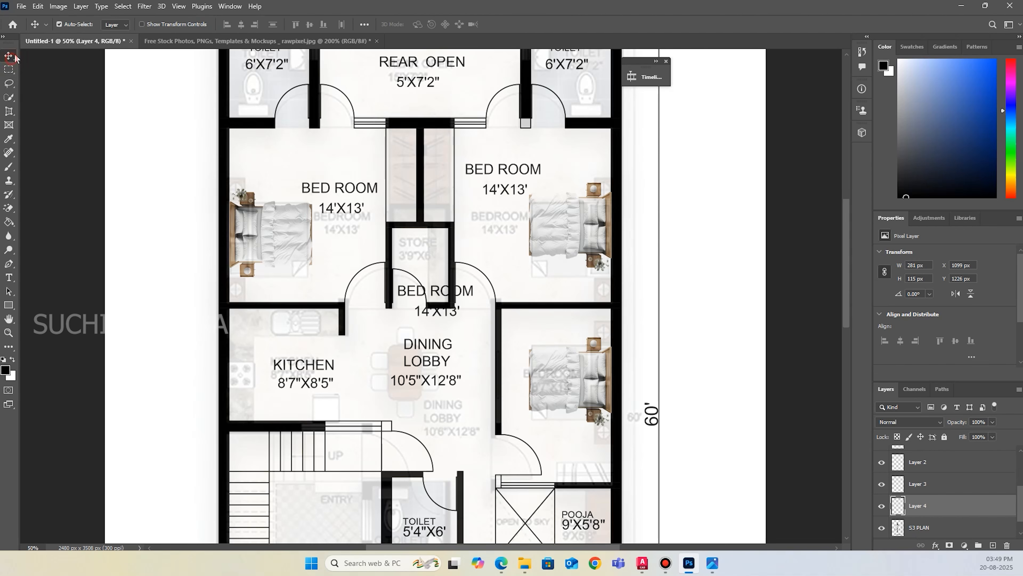
left_click(959, 527)
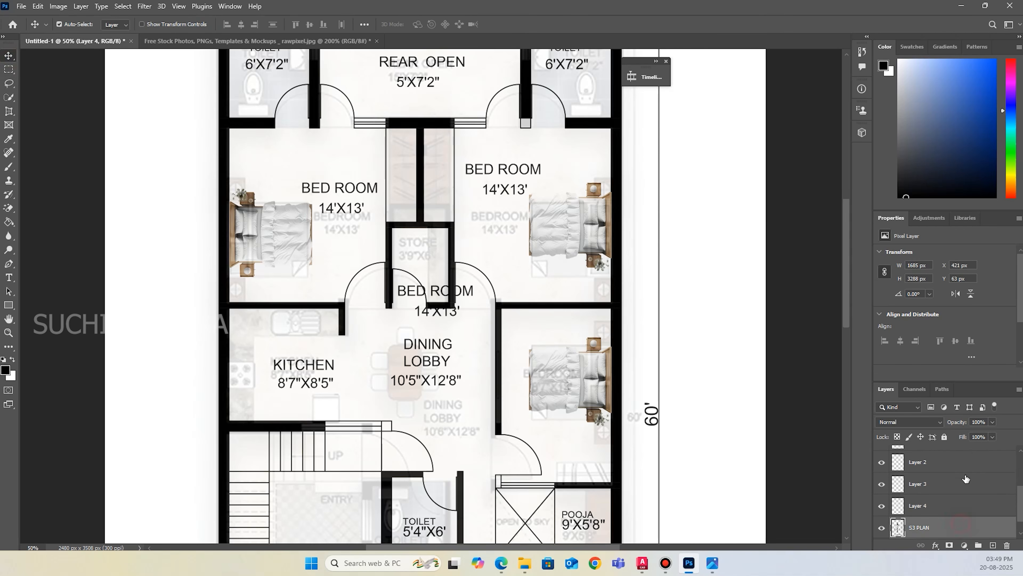
left_click(944, 437)
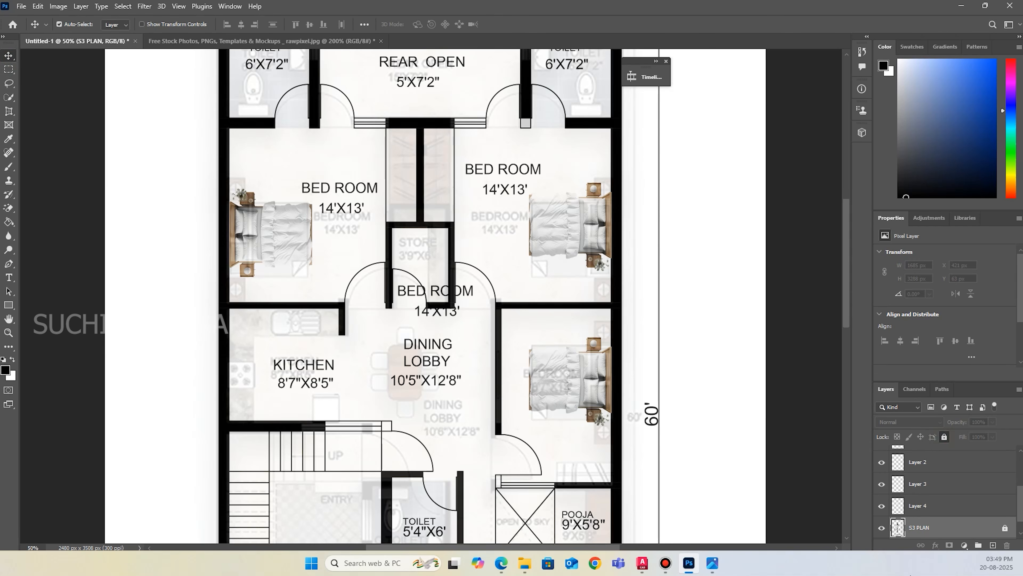
left_click(926, 506)
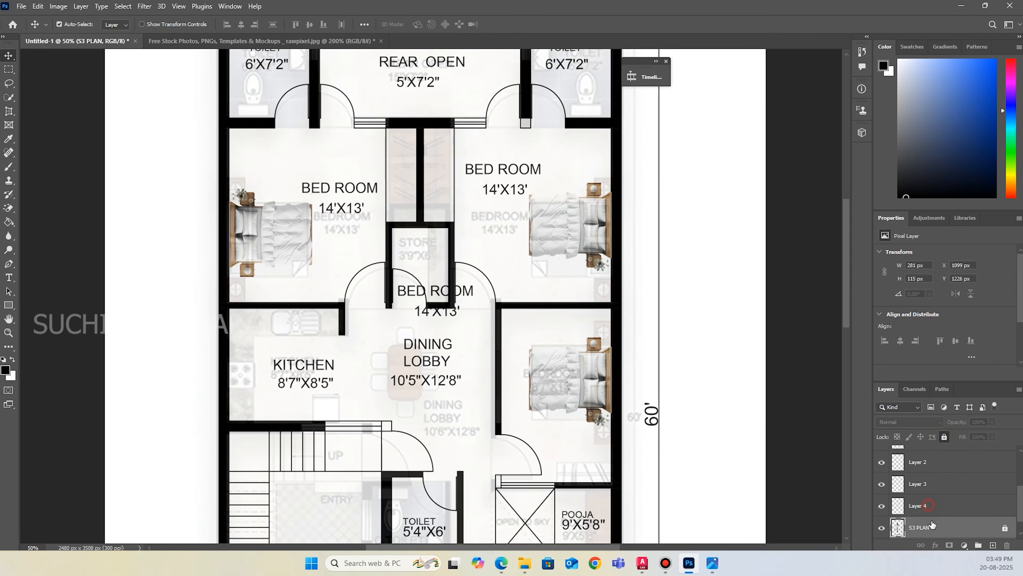
Move the pasted 14'X13' bedroom label below the bed in the lower-right bedroom.
left_click(468, 295)
left_click_drag(468, 295, 599, 437)
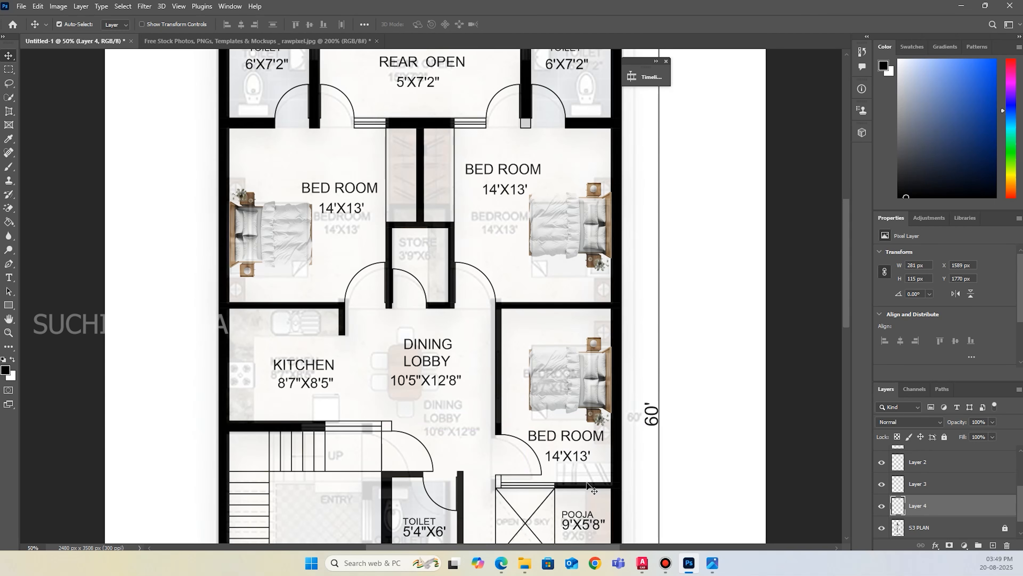
scroll(466, 422, "up", 3)
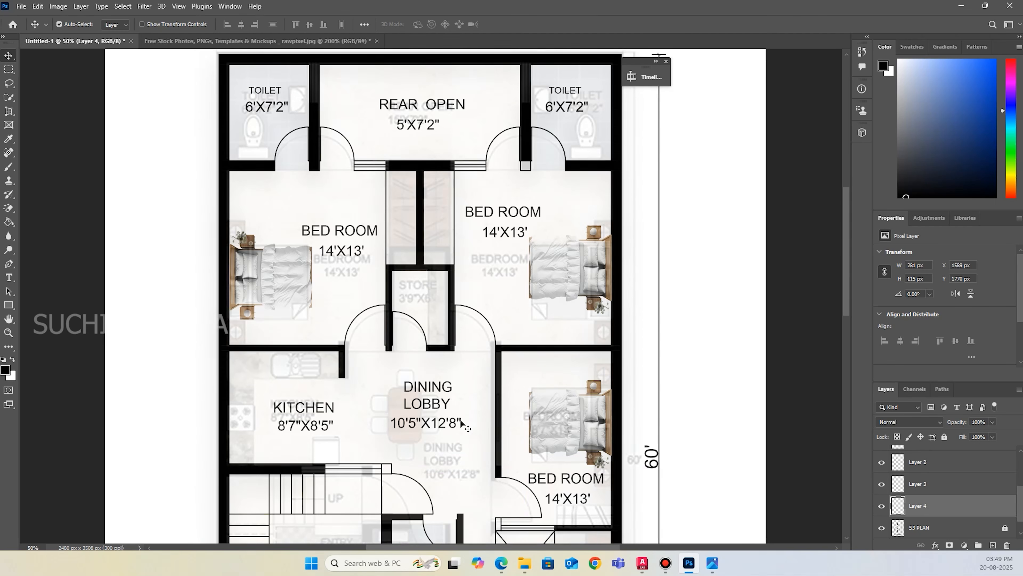
scroll(454, 431, "down", 2)
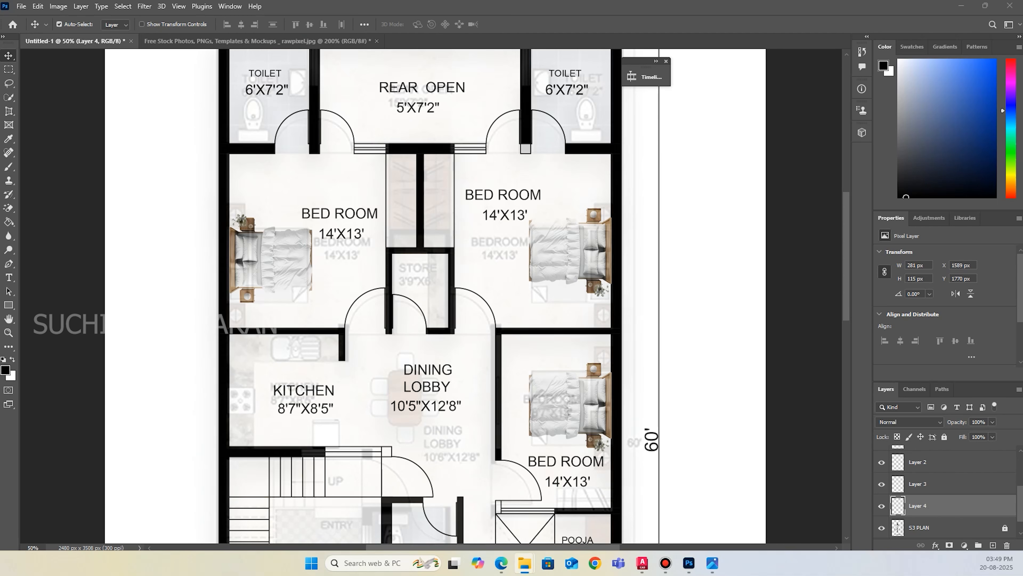
Open the furniture sheet image as a document and cut the six-chair dining table with plates out of it with a rectangular selection.
left_click_drag(423, 31, 427, 24)
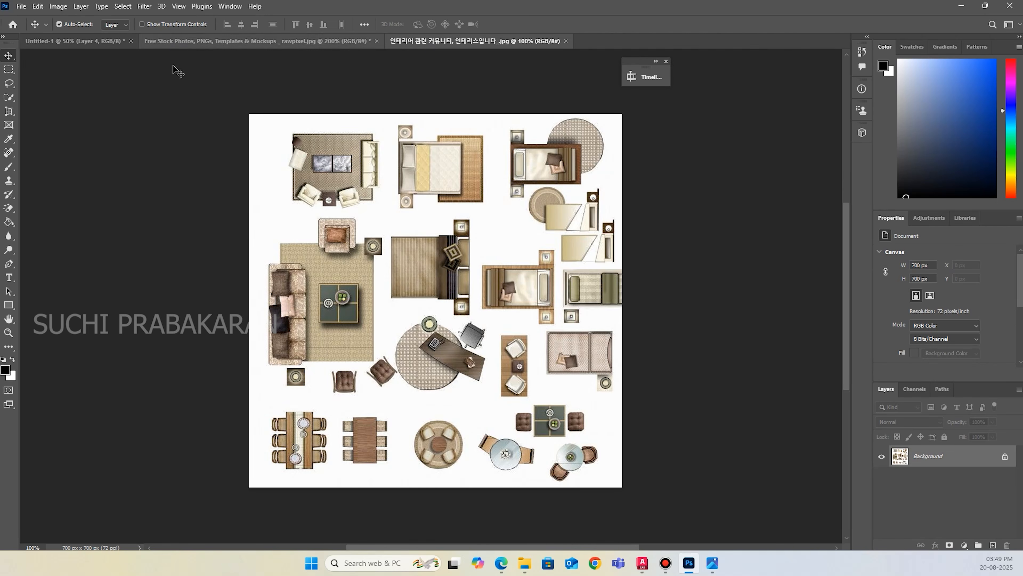
left_click(85, 42)
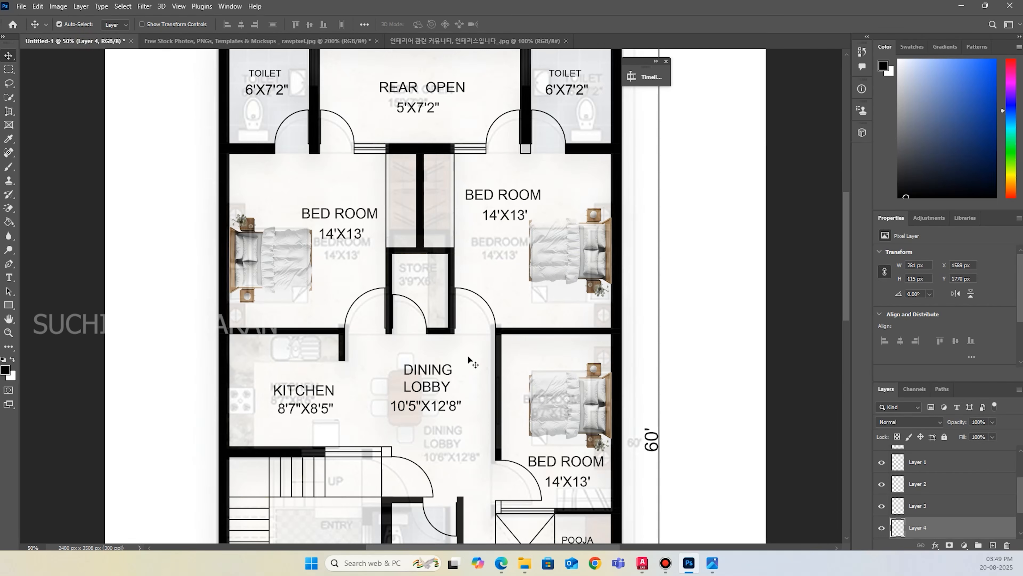
left_click(455, 41)
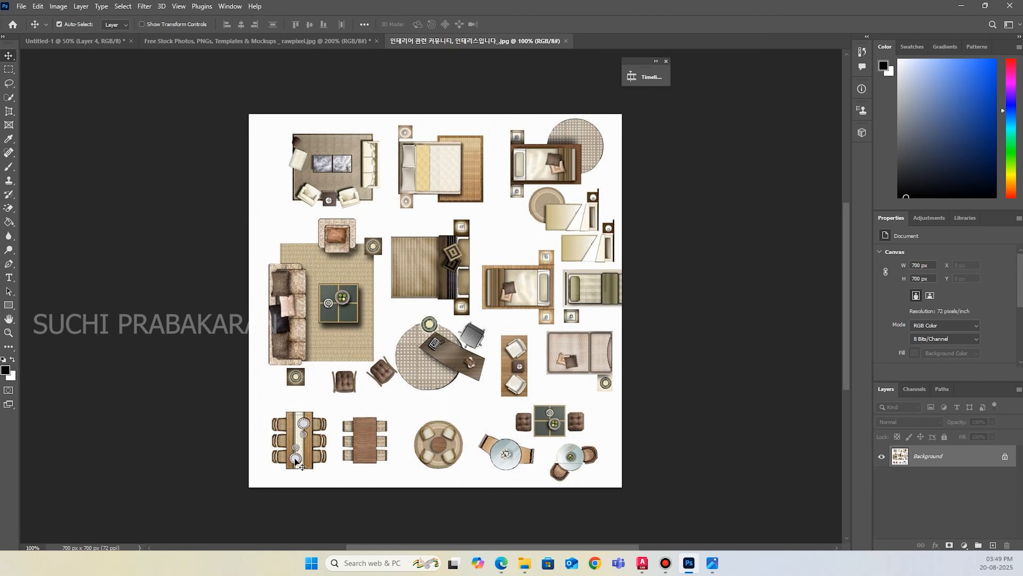
scroll(319, 403, "down", 1)
left_click(9, 69)
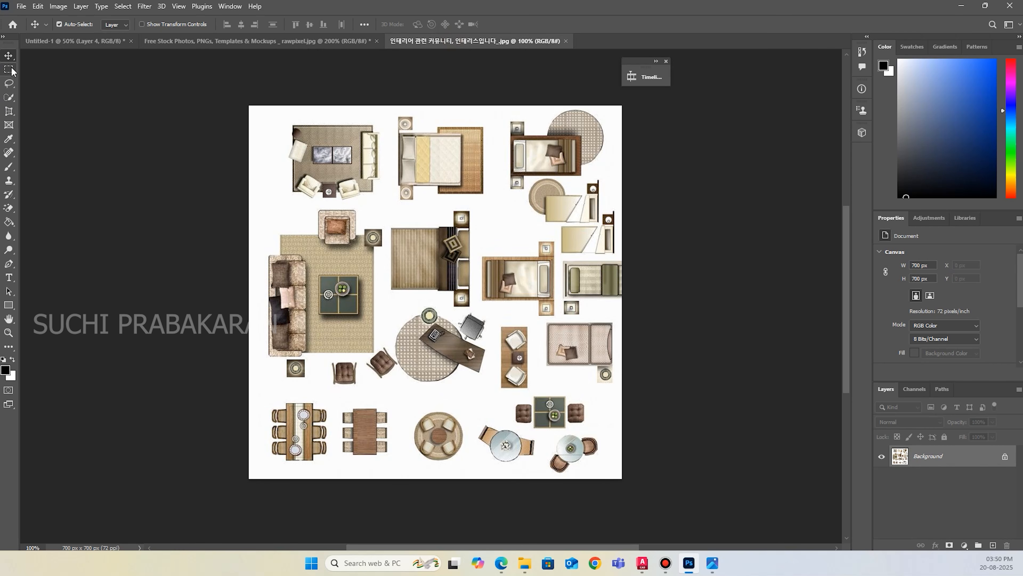
left_click_drag(264, 388, 333, 470)
key("ctrl+x")
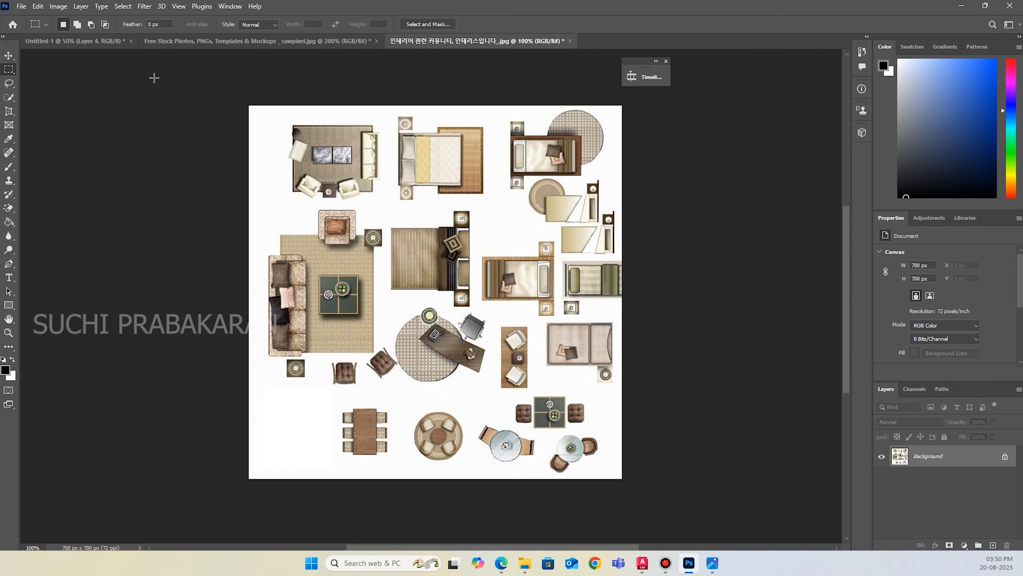
Paste the dining table into the floor plan, scale it to about 215% and place it over the reference table in the dining lobby.
left_click(95, 41)
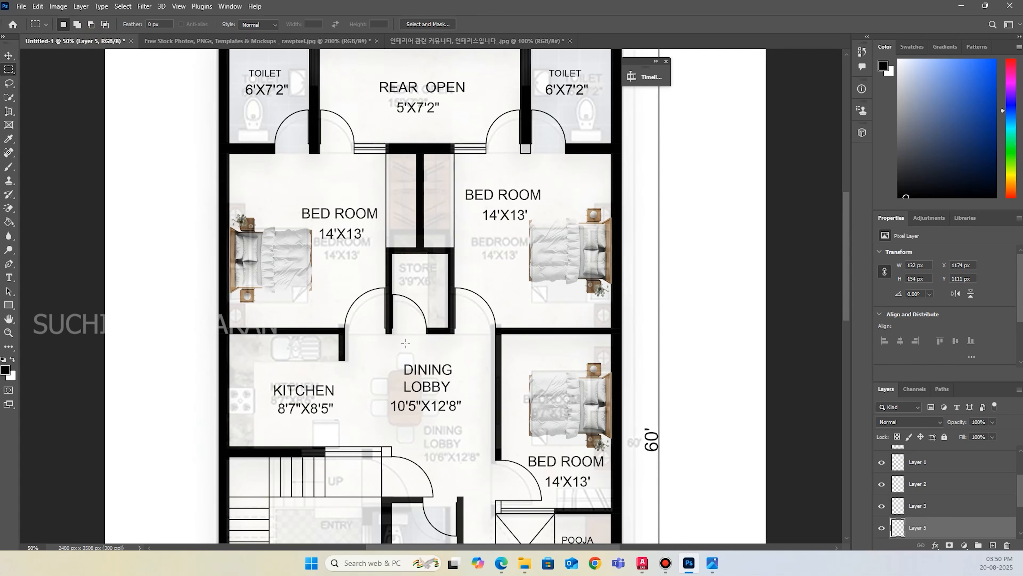
key("ctrl+v")
key("ctrl+t")
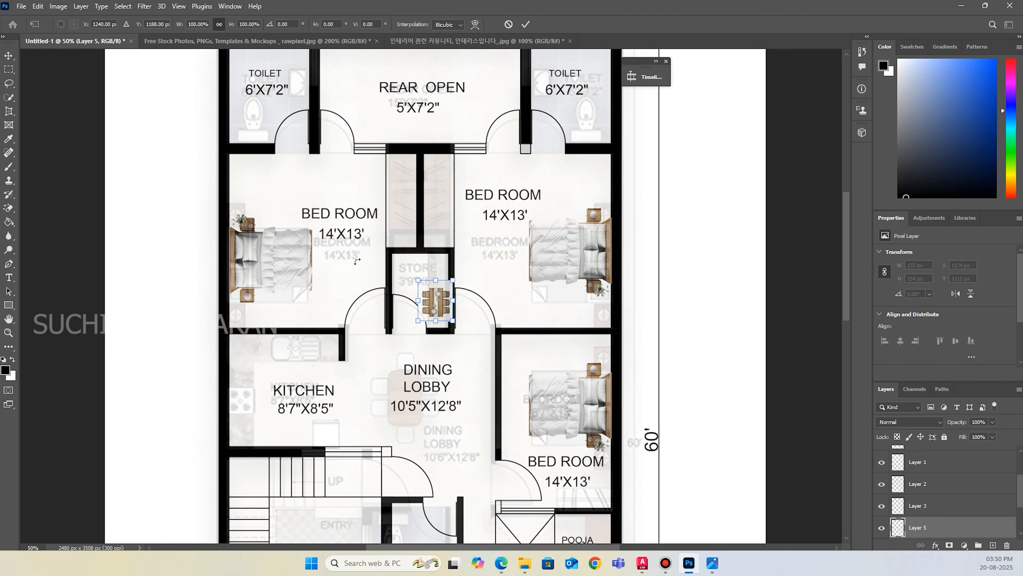
left_click_drag(451, 279, 402, 402)
left_click_drag(438, 349, 446, 341)
left_click_drag(409, 383, 401, 384)
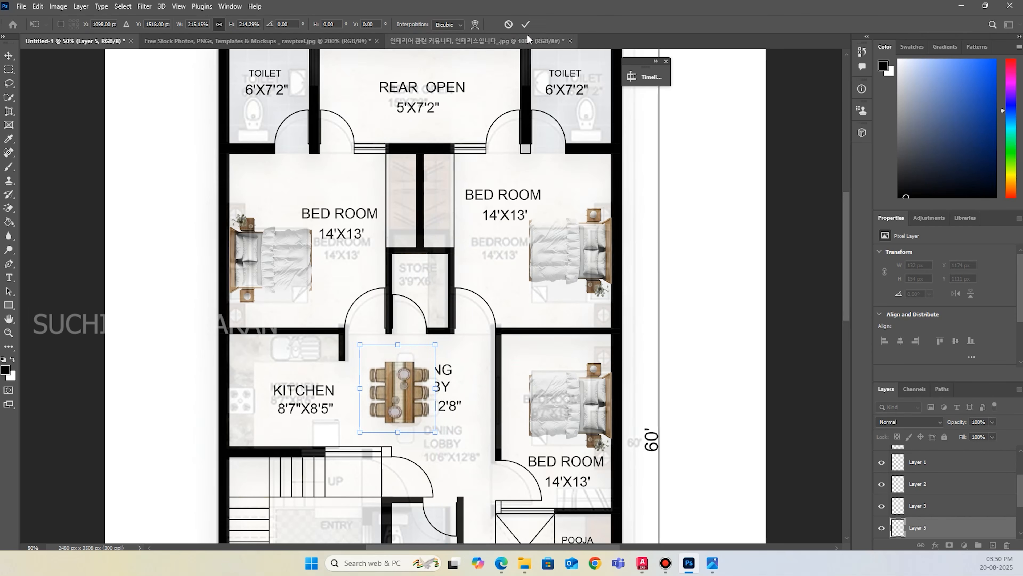
left_click(521, 26)
Erase the white background around the dining table with the Magic Eraser.
left_click(9, 208)
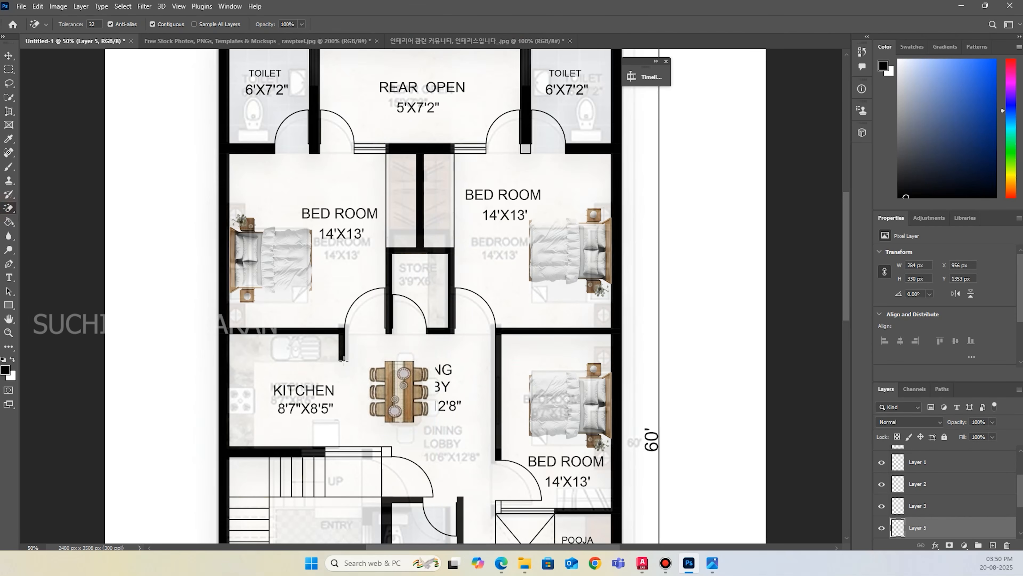
left_click(372, 356)
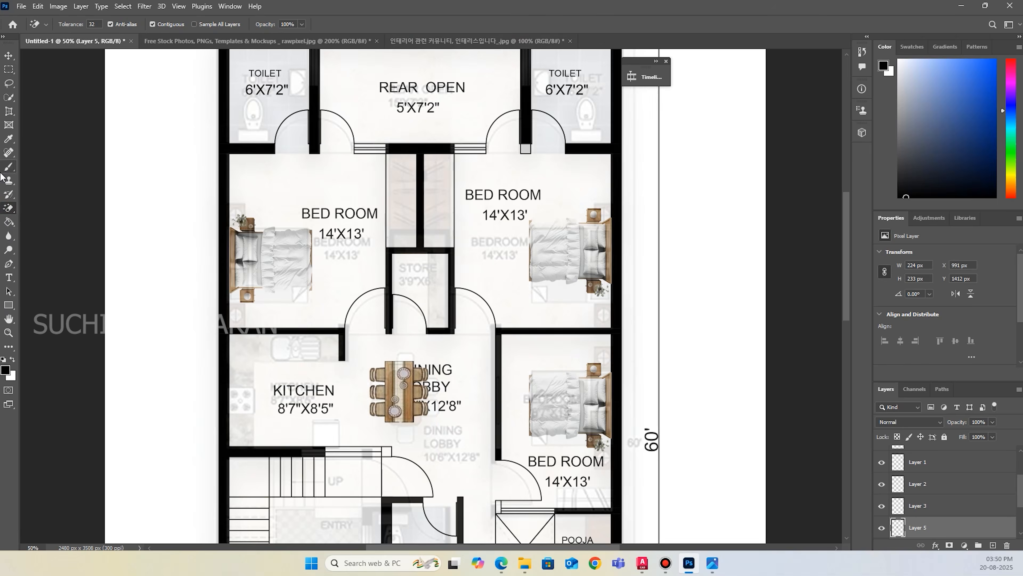
left_click(9, 55)
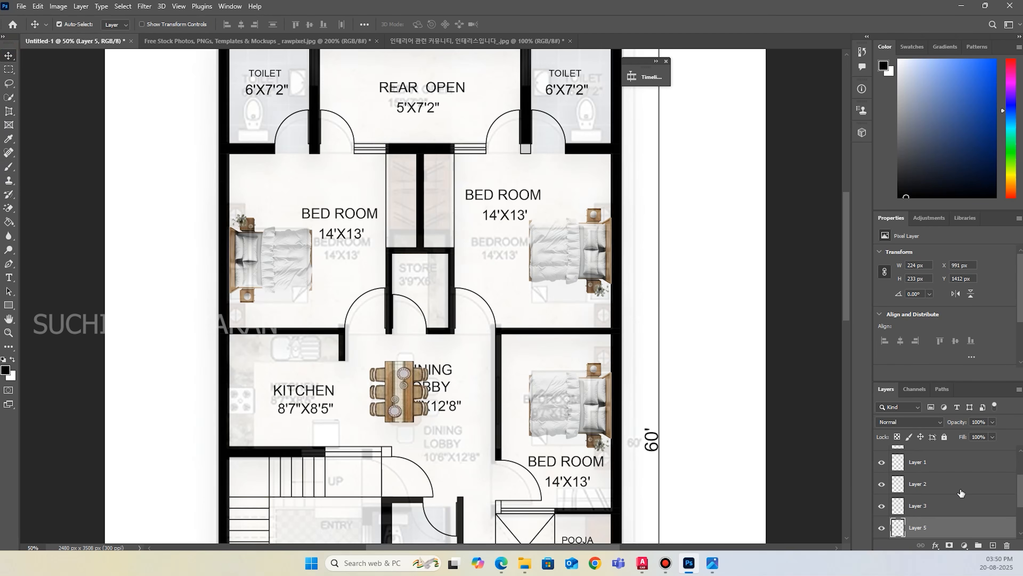
Lasso the dining lobby label on the S3 PLAN layer.
scroll(961, 493, "down", 3)
left_click(944, 511)
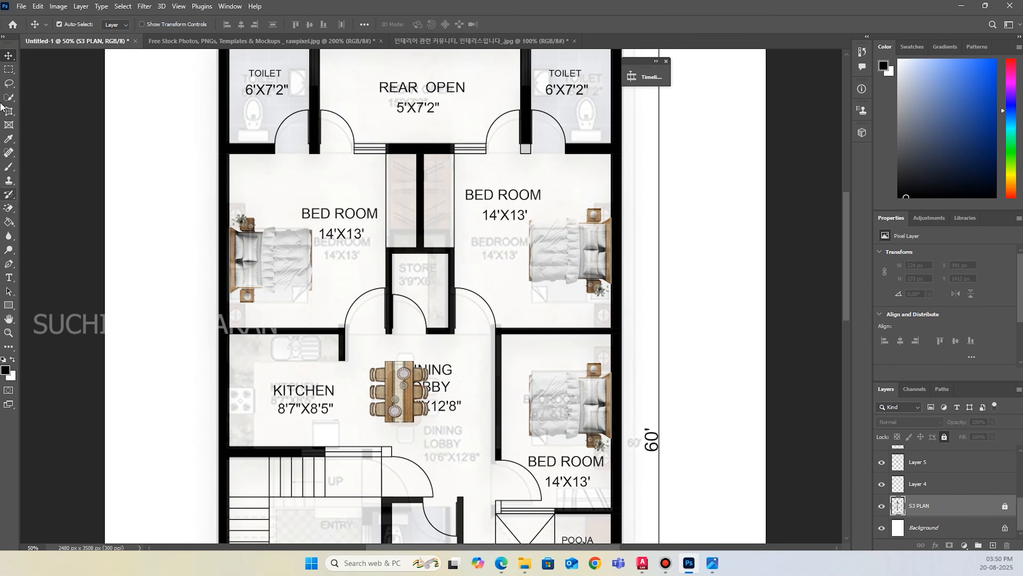
left_click(8, 83)
mouse_move(431, 355)
left_mouse_down()
mouse_move(357, 375)
mouse_move(463, 439)
mouse_move(445, 361)
mouse_move(366, 379)
mouse_move(462, 435)
left_mouse_up()
left_click(423, 344)
left_click_drag(427, 349, 423, 349)
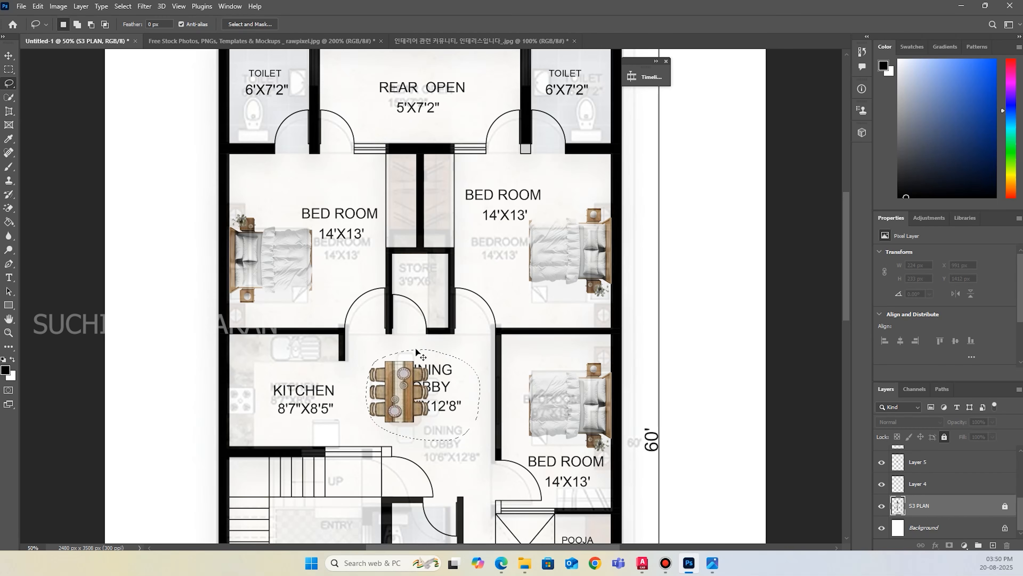
Unlock the S3 PLAN layer and move the lassoed dining lobby label onto its own layer, below and right of the dining table.
left_click(1005, 506)
key("ctrl+x")
key("ctrl+v")
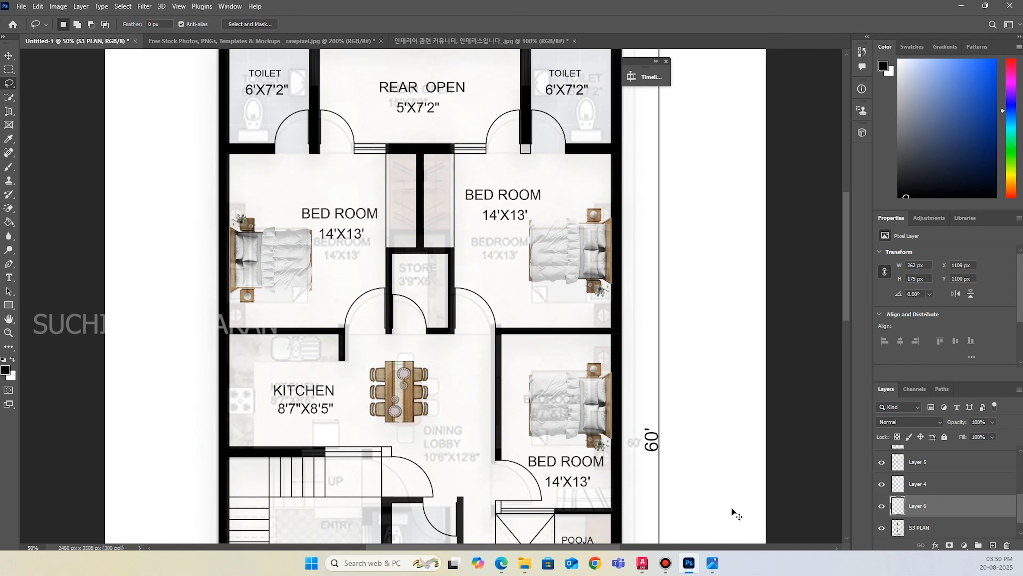
left_click(8, 56)
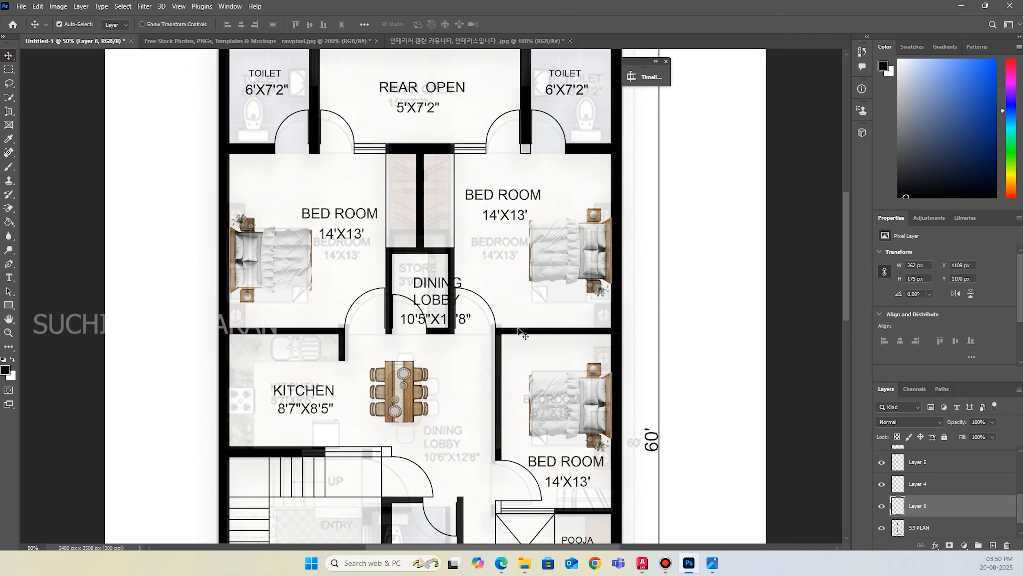
left_click_drag(435, 286, 451, 425)
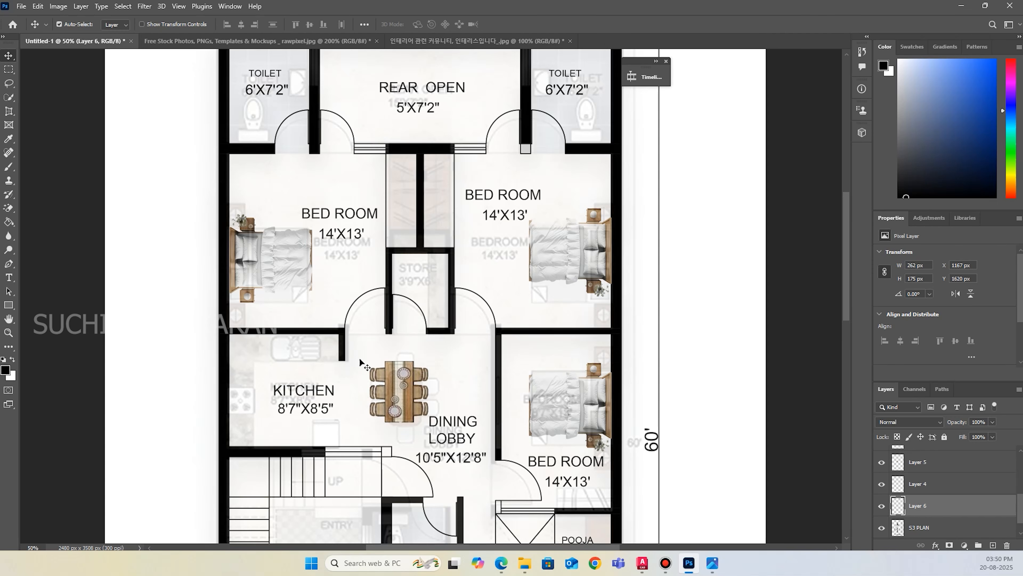
Open the Polestar 2 top-view car image as a separate document.
scroll(386, 367, "down", 6)
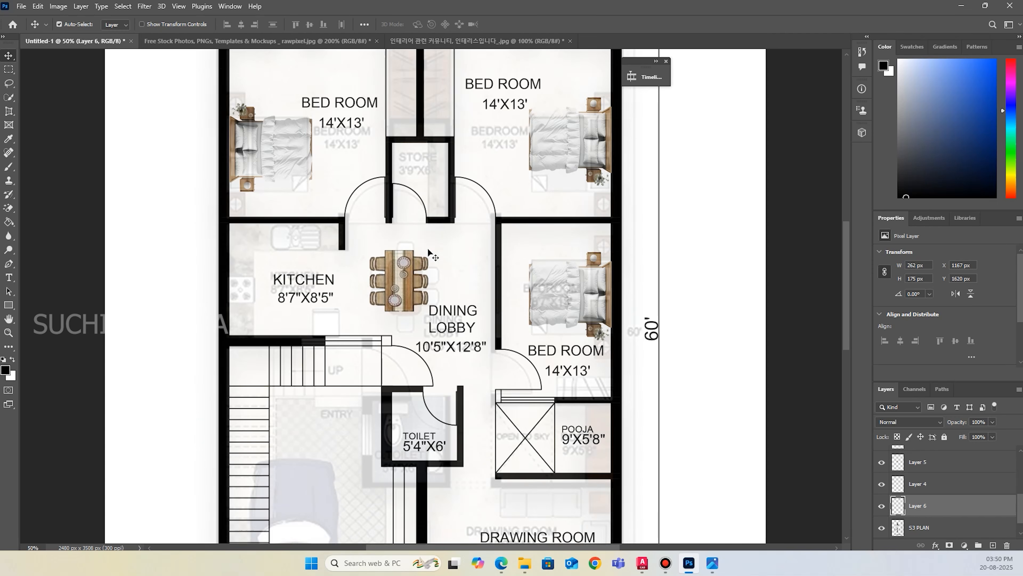
scroll(429, 252, "down", 2)
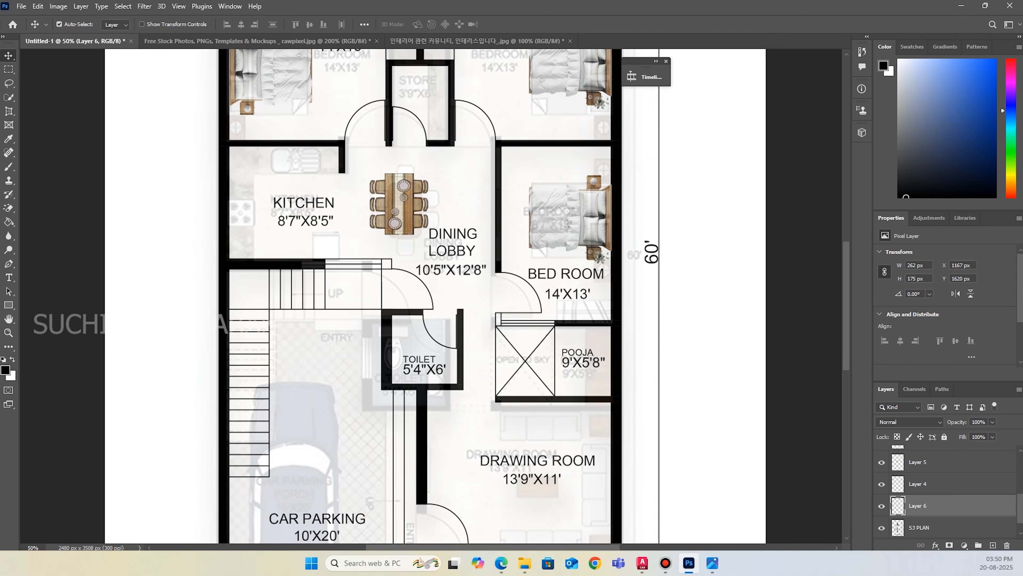
left_click_drag(641, 0, 620, 40)
Try to erase the grey background around the car with the Magic Eraser.
left_click(9, 208)
left_click(378, 133)
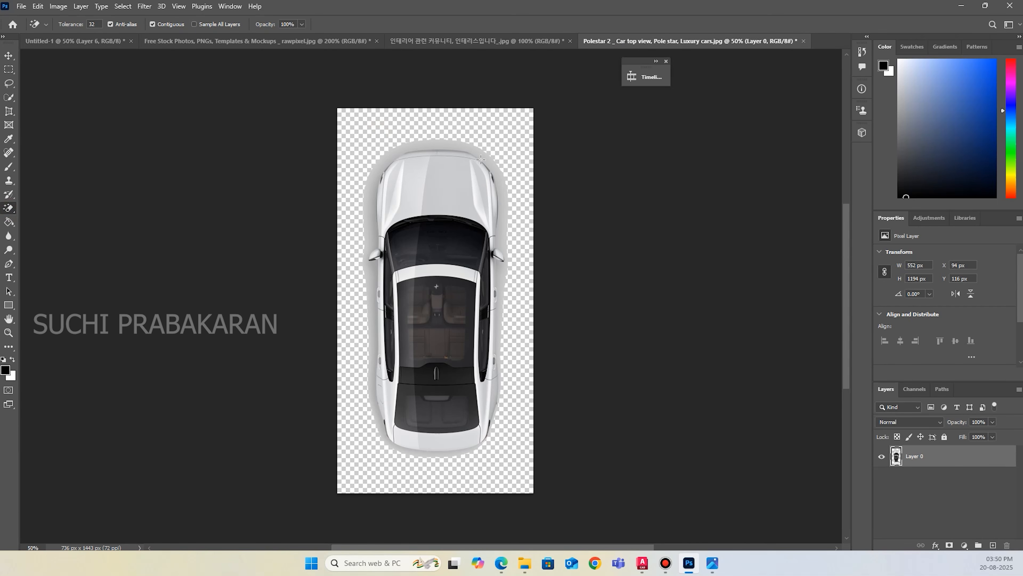
left_click(468, 148)
key("ctrl+z")
key("ctrl+z")
Select the car with Select Subject, cut it and paste it into the floor plan.
left_click(122, 6)
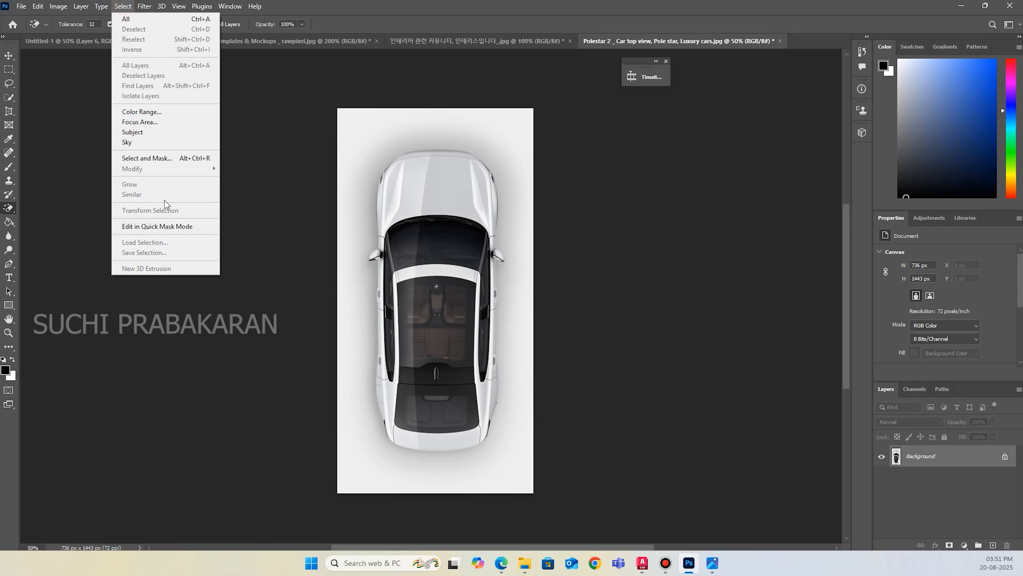
left_click(139, 134)
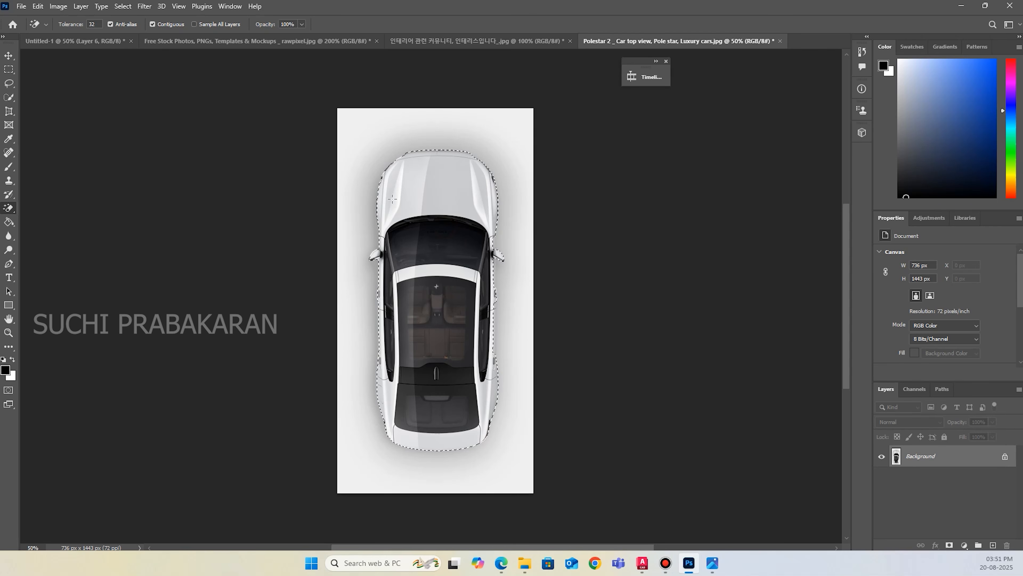
key("ctrl+BackSpace")
key("ctrl+d")
left_click(81, 41)
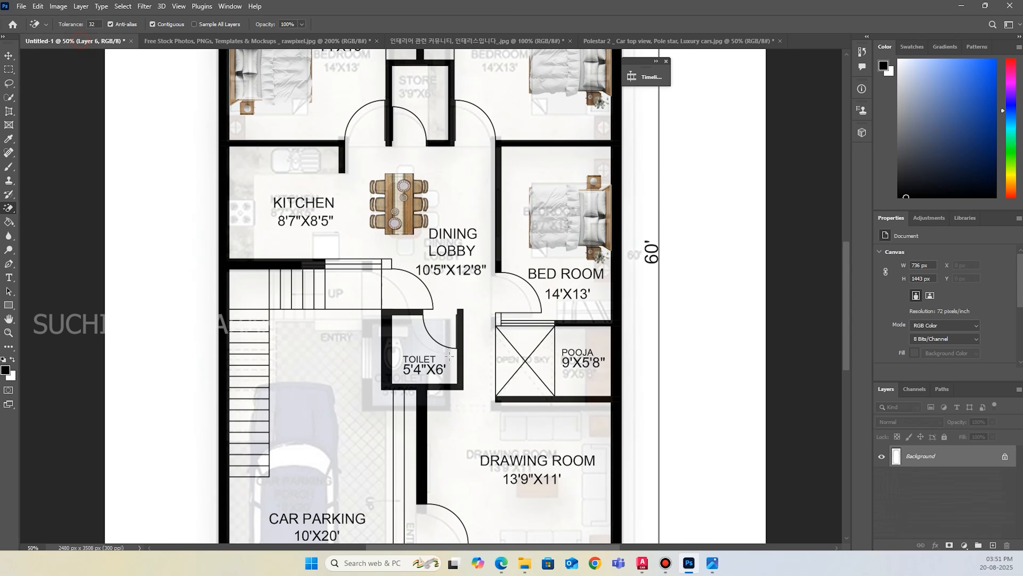
key("ctrl+v")
Scale the car to about 75% and place it over the reference car in the car parking area.
left_click(9, 55)
mouse_move(431, 219)
left_mouse_down()
mouse_move(369, 315)
mouse_move(329, 355)
left_mouse_up()
scroll(358, 279, "down", 2)
scroll(358, 280, "down", 2)
left_click_drag(345, 286, 339, 294)
key("ctrl+t")
left_click_drag(374, 156, 309, 220)
left_click_drag(308, 390, 319, 381)
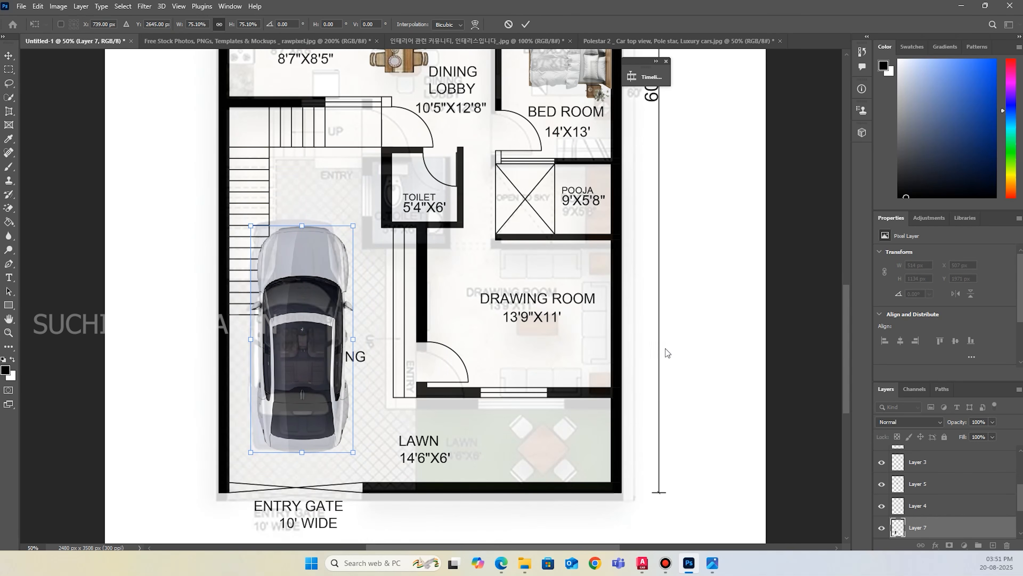
Lasso the car parking label on the S3 PLAN layer and cut it onto its own layer.
scroll(949, 507, "down", 3)
left_click(953, 516)
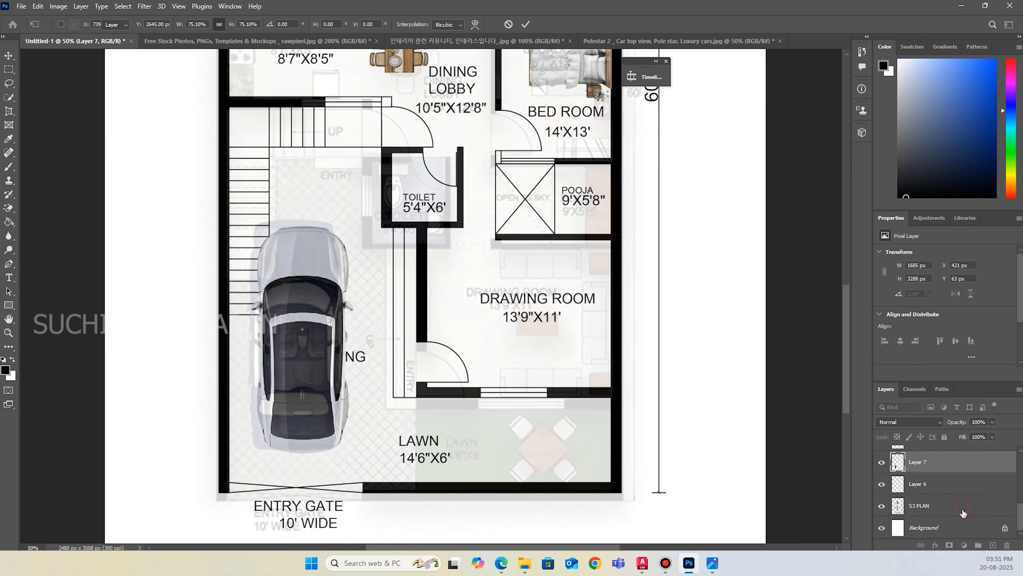
left_click(9, 83)
left_click_drag(353, 325, 246, 320)
mouse_move(237, 389)
left_mouse_down()
mouse_move(318, 416)
mouse_move(342, 397)
mouse_move(358, 340)
mouse_move(271, 325)
left_mouse_up()
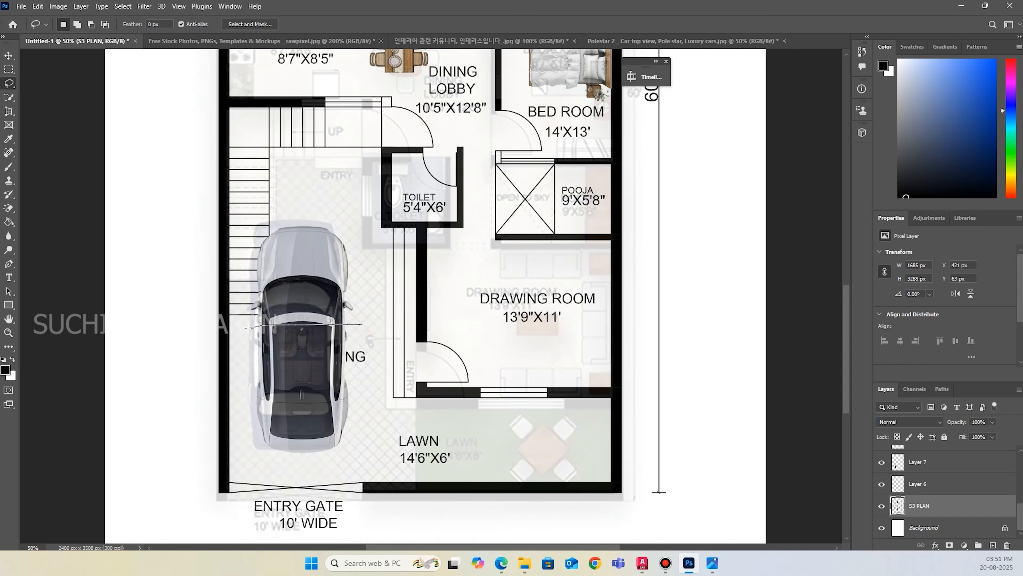
mouse_move(244, 372)
left_mouse_down()
mouse_move(300, 397)
mouse_move(378, 320)
mouse_move(363, 324)
mouse_move(456, 308)
left_mouse_up()
key("ctrl+j")
key("v")
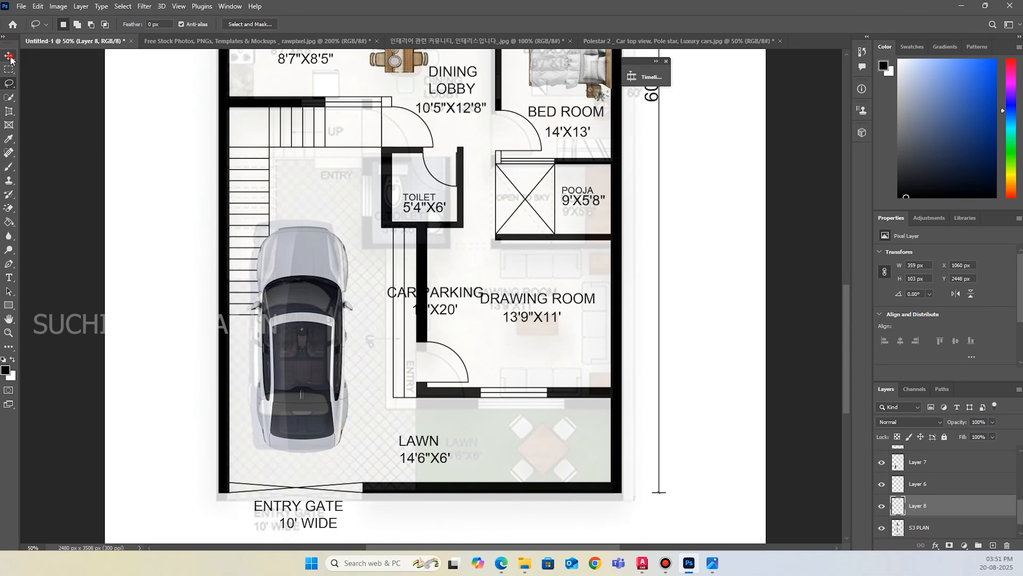
Move the car parking label onto the car's hood.
left_click_drag(454, 293, 294, 232)
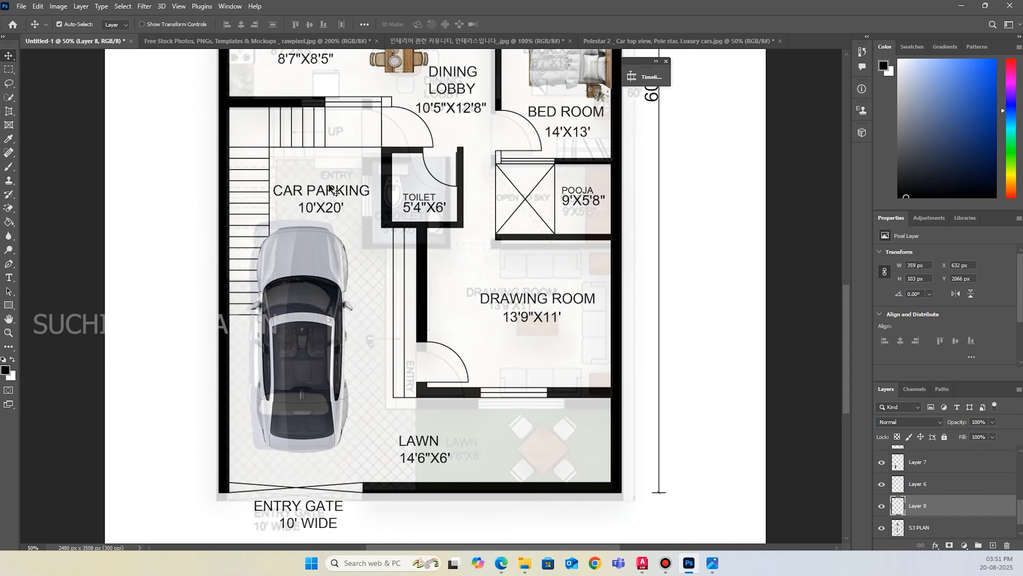
left_click_drag(332, 187, 333, 242)
left_click(341, 191)
left_click(341, 190)
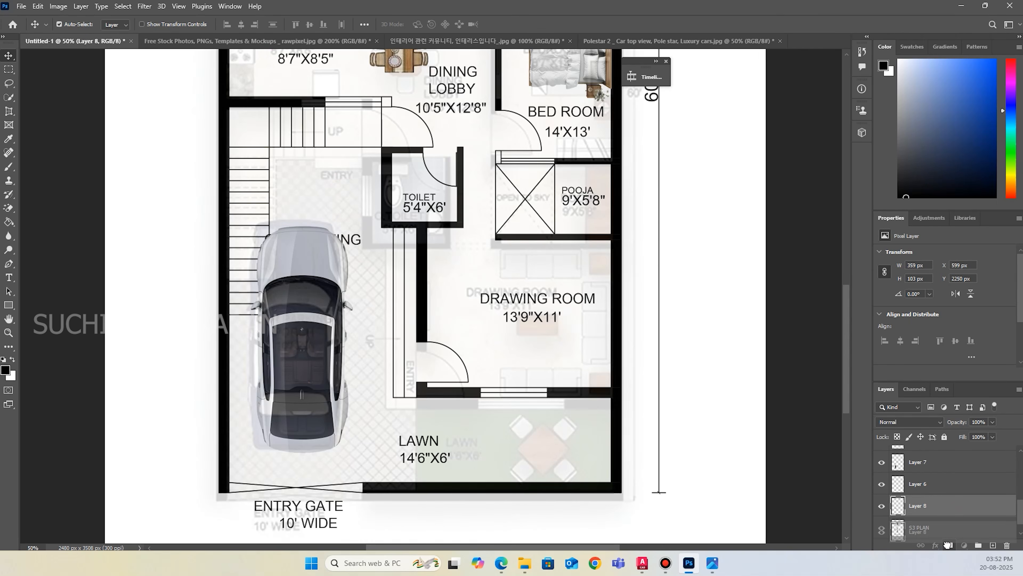
Try stacking the car parking label's Layer 8 beneath the S3 PLAN layer, and return it above.
scroll(957, 507, "down", 1)
left_click_drag(941, 494, 939, 525)
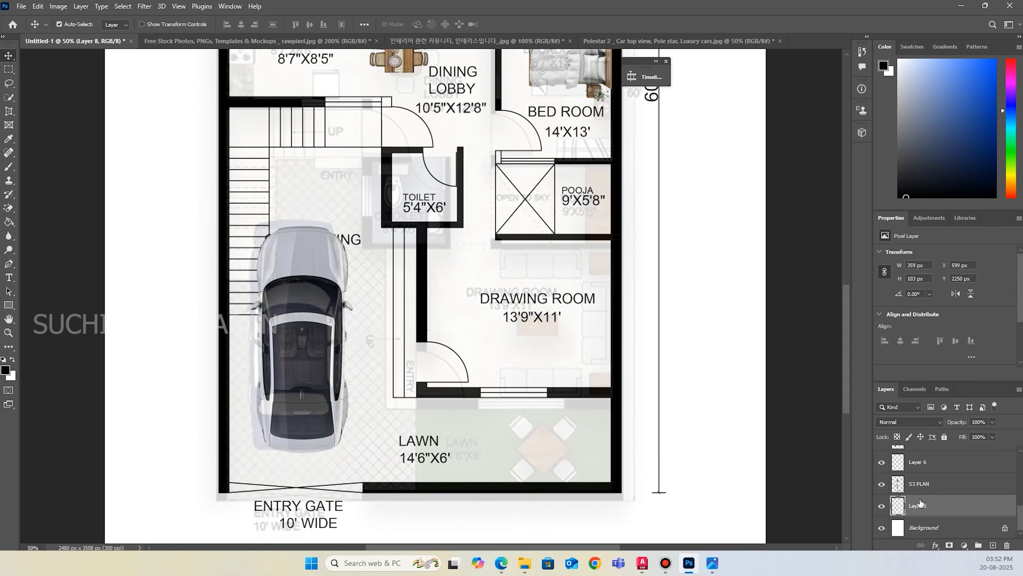
left_click_drag(928, 504, 926, 477)
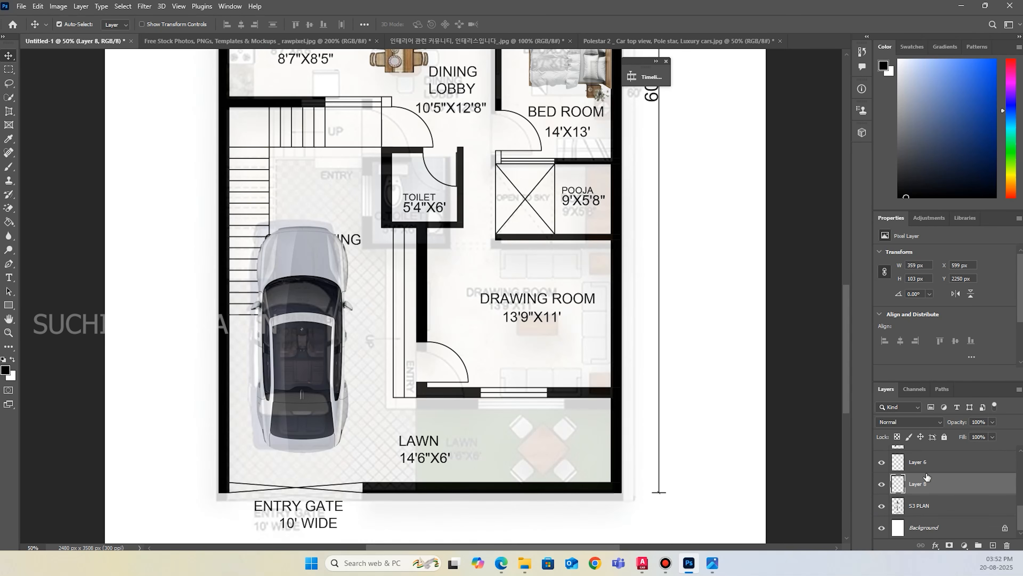
left_click(882, 507)
left_click(882, 507)
Try moving the car's Layer 7 beneath the S3 PLAN layer, and return it above Layer 6.
left_click(288, 256)
left_click_drag(921, 455, 931, 524)
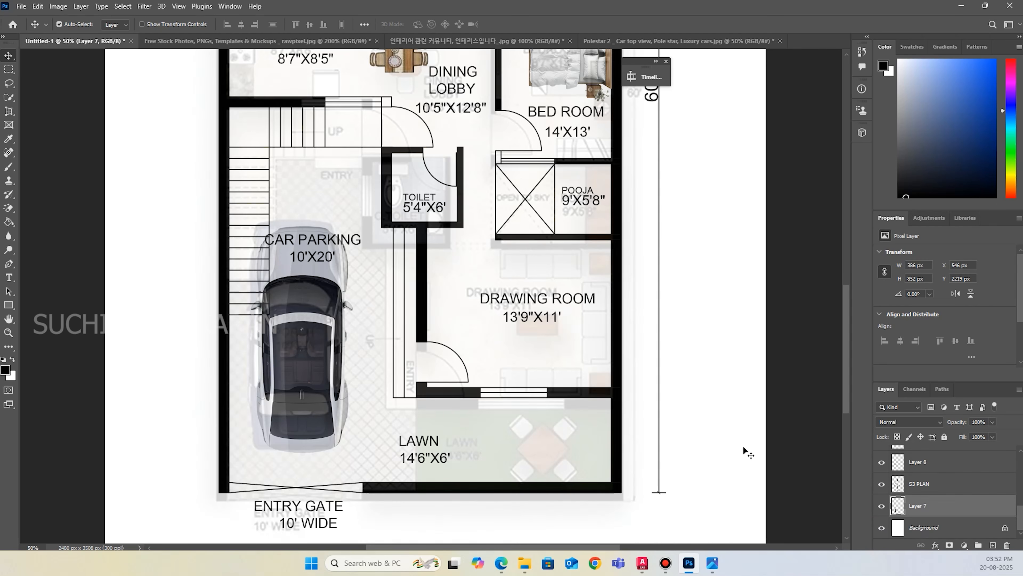
key("ctrl+shift+bracketright")
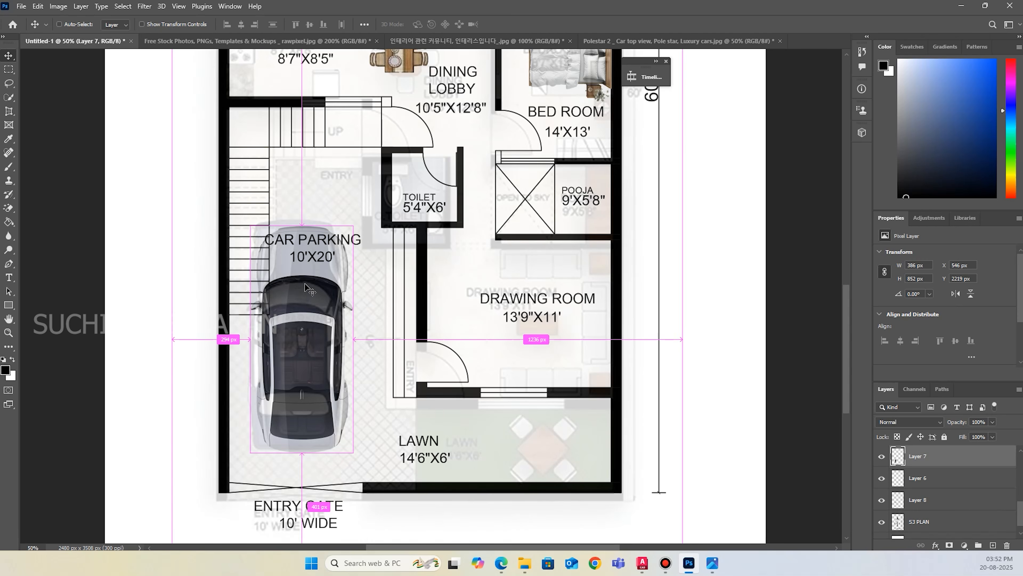
Move the car parking label off the car's hood to the open floor between the car and the staircase.
left_click_drag(349, 242, 354, 211)
left_click_drag(362, 196, 362, 193)
Nudge the car on Layer 7 sideways towards the staircase wall, to X 518 px.
left_click(315, 290)
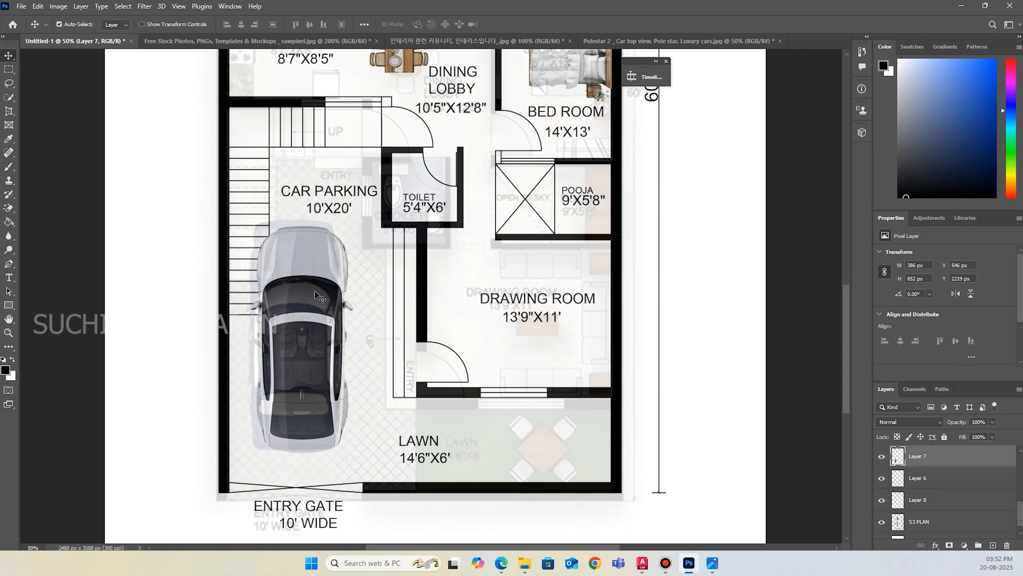
key("Right")
key("Right")
key("Right")
key("Right")
key("Right")
key("Right")
key("Right")
key("Right")
key("Right")
key("Right")
key("Right")
key("Right")
key("Right")
key("Right")
key("Right")
key("Right")
key("Right")
key("Right")
key("Right")
key("Right")
key("Right")
key("Right")
key("Right")
key("Right")
key("Right")
key("Right")
key("Right")
key("Right")
key("Right")
key("Right")
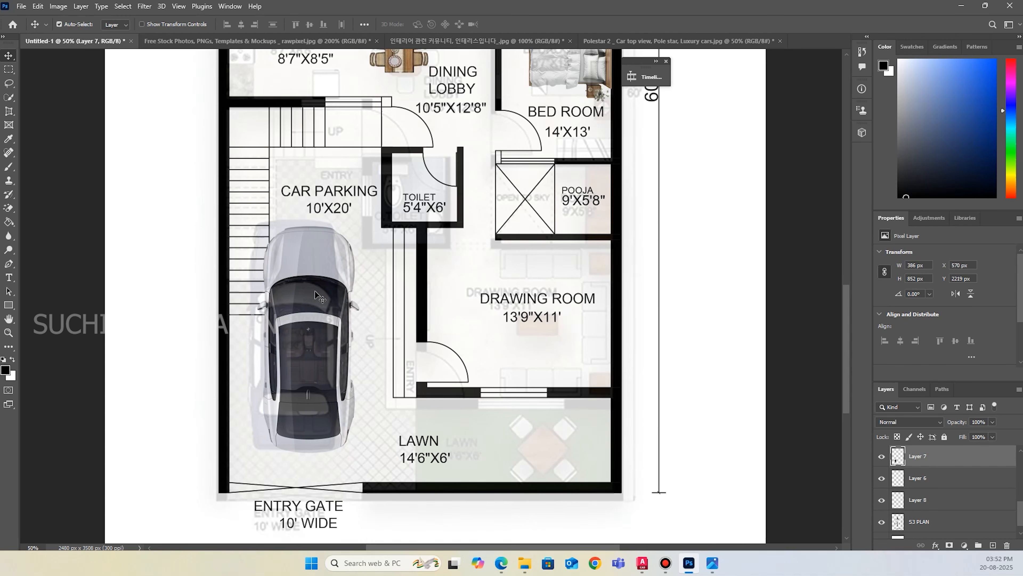
key("Right")
key("Right")
key("Right")
key("Right")
key("Right")
key("Right")
key("Right")
key("Right")
key("Right")
key("Right")
key("Right")
key("Right")
key("Right")
key("Right")
key("Right")
key("Right")
key("Right")
key("Right")
key("Right")
key("Right")
key("Right")
key("Right")
key("Right")
key("Right")
key("Right")
key("Right")
key("Right")
key("Right")
key("Right")
key("Right")
key("Right")
key("Right")
key("Right")
key("Right")
key("Right")
key("Right")
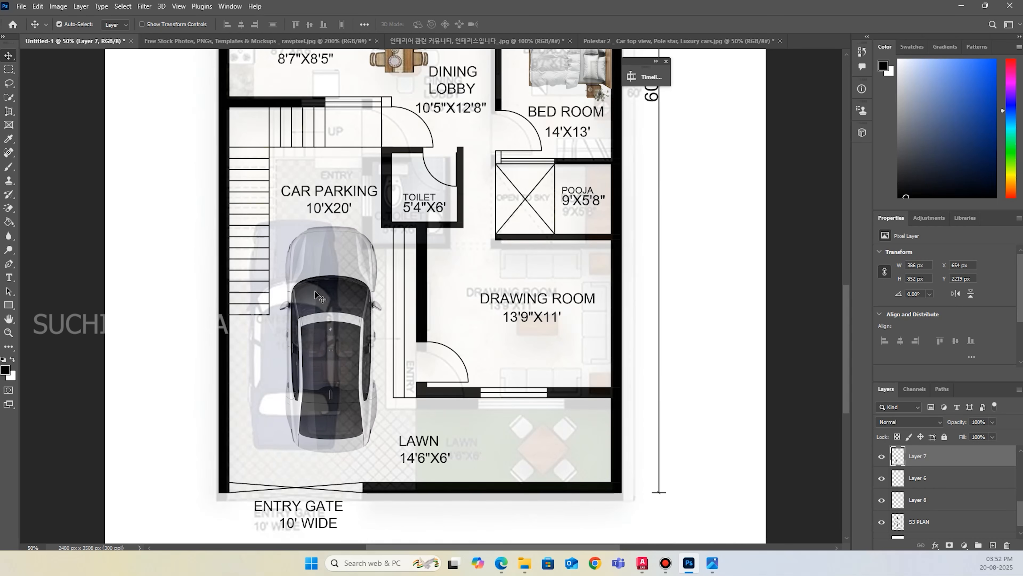
key("Left")
key("Left")
key("Left")
key("Left")
key("Left")
key("Left")
key("Left")
key("Left")
key("Left")
key("Left")
key("Left")
key("Left")
key("Left")
key("Left")
key("Left")
key("Left")
key("Left")
key("Left")
key("Left")
key("Left")
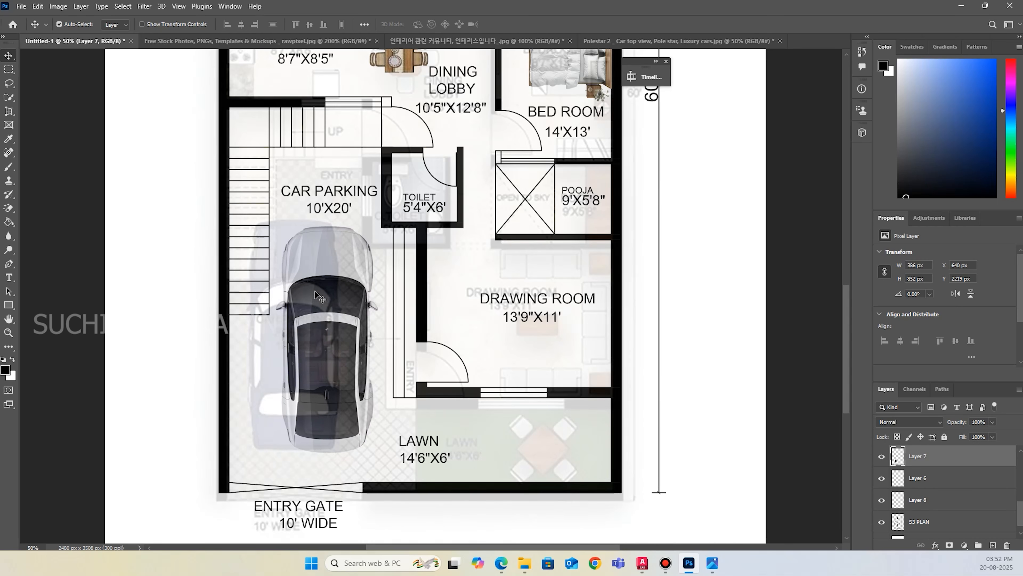
key("Left")
key("Left")
key("Left")
key("Left")
key("Left")
key("Left")
key("Left")
key("Left")
key("Left")
key("Left")
key("Left")
key("Left")
key("Left")
key("Left")
key("Left")
key("Left")
key("Left")
key("Left")
key("Left")
key("Left")
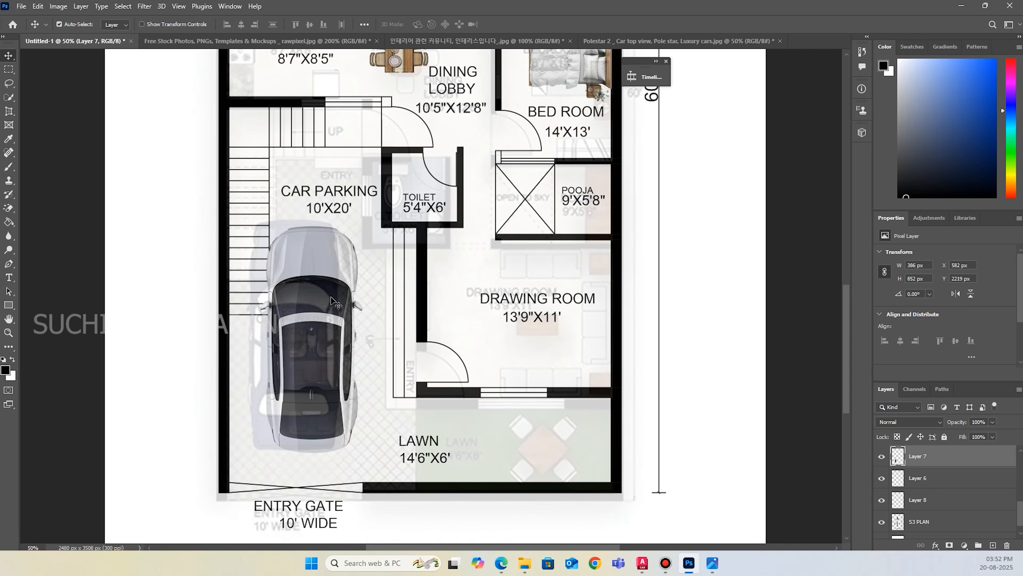
key("Left")
key("Left")
key("Left")
key("Left")
key("Left")
key("Left")
key("Left")
key("Left")
key("Left")
key("Left")
key("Left")
key("Left")
key("Left")
key("Left")
key("Left")
key("Left")
key("Left")
key("Left")
key("Left")
key("Left")
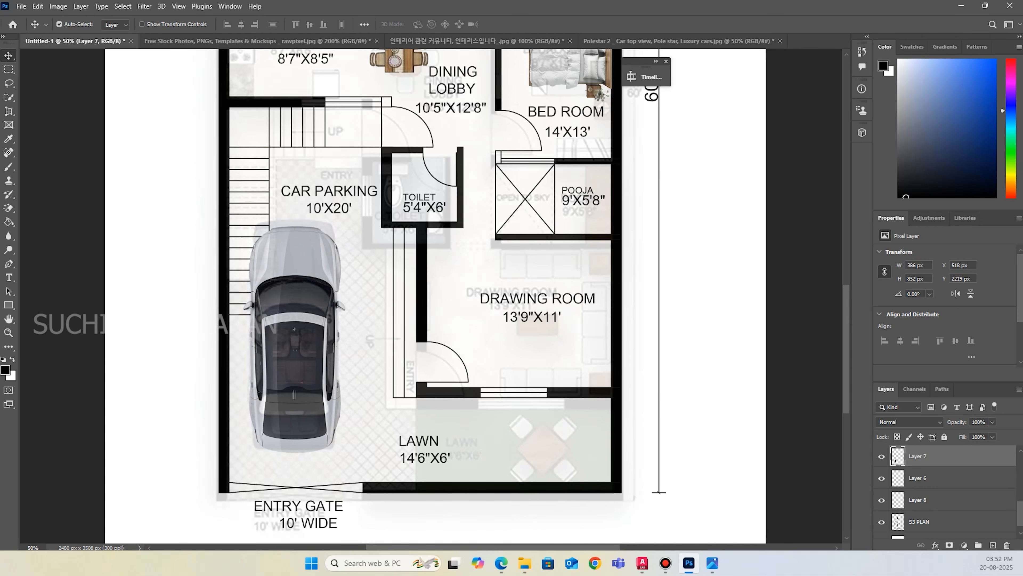
Open the Classic Motorcycle Project image from the file explorer and close the Polestar car image without saving.
key("super+e")
left_click_drag(658, 84, 806, 43)
left_click(571, 41)
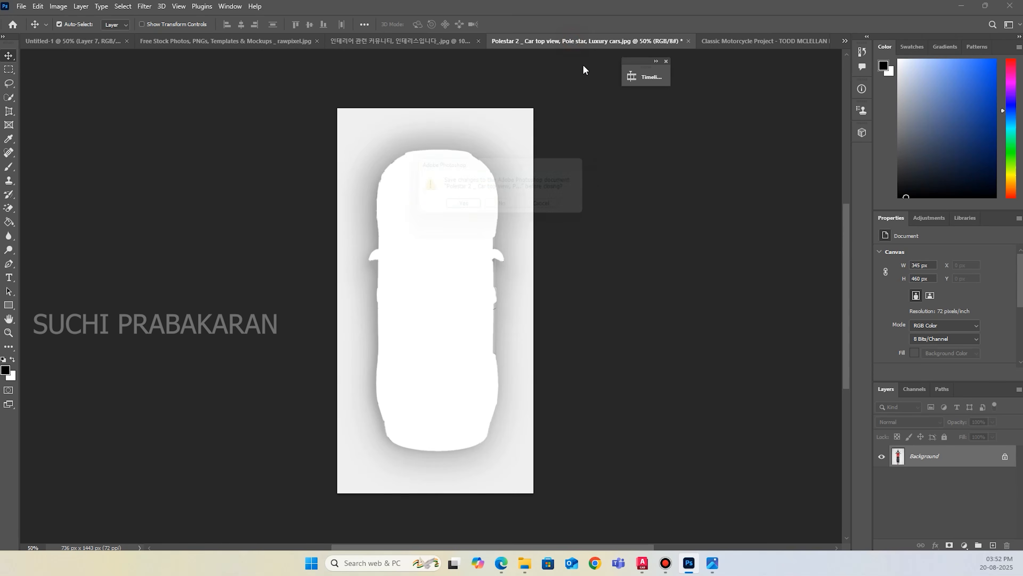
left_click(508, 208)
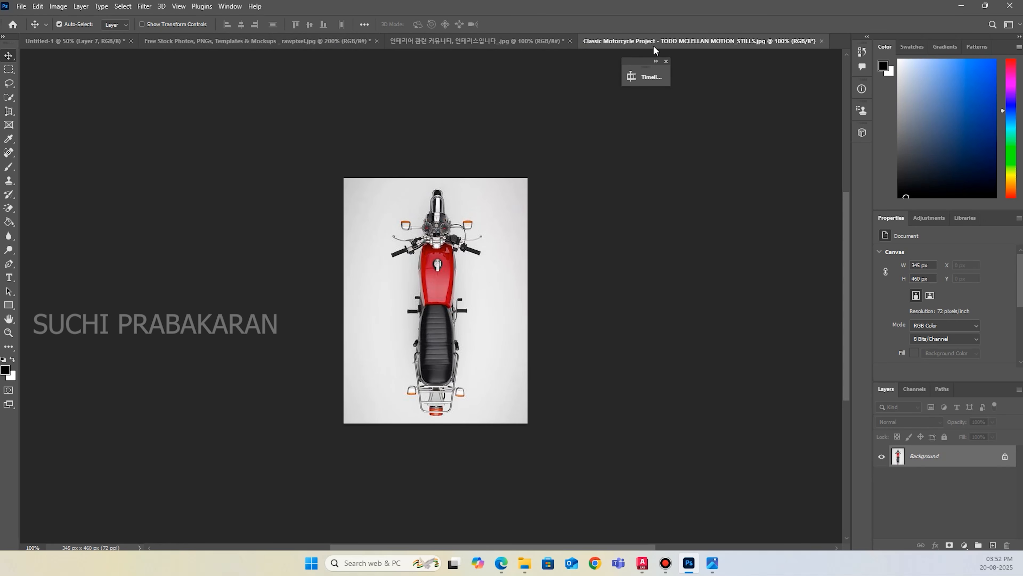
left_click(121, 8)
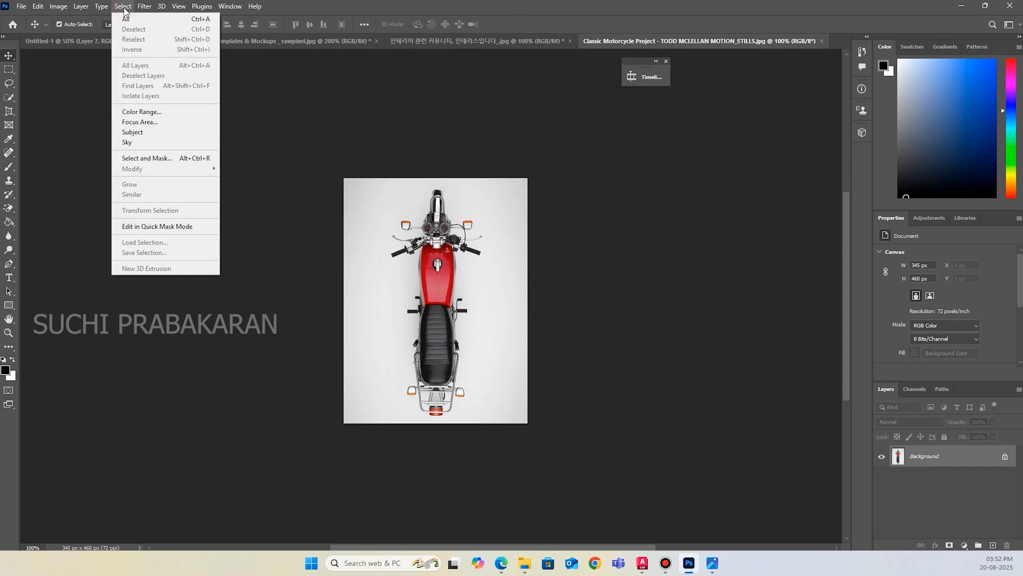
left_click(133, 124)
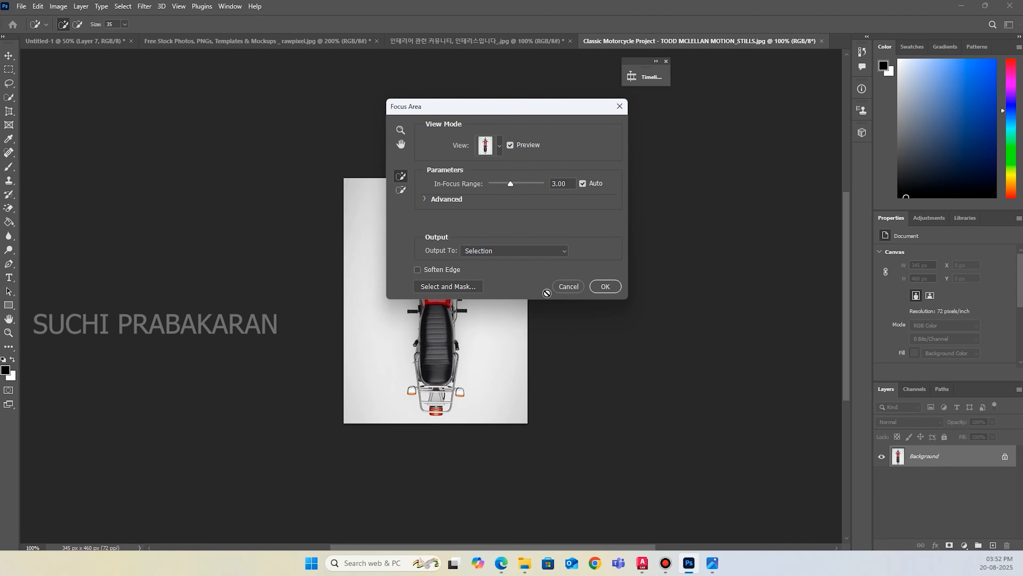
left_click(562, 287)
Select the motorcycle as the subject of its image and cut it out.
left_click(122, 7)
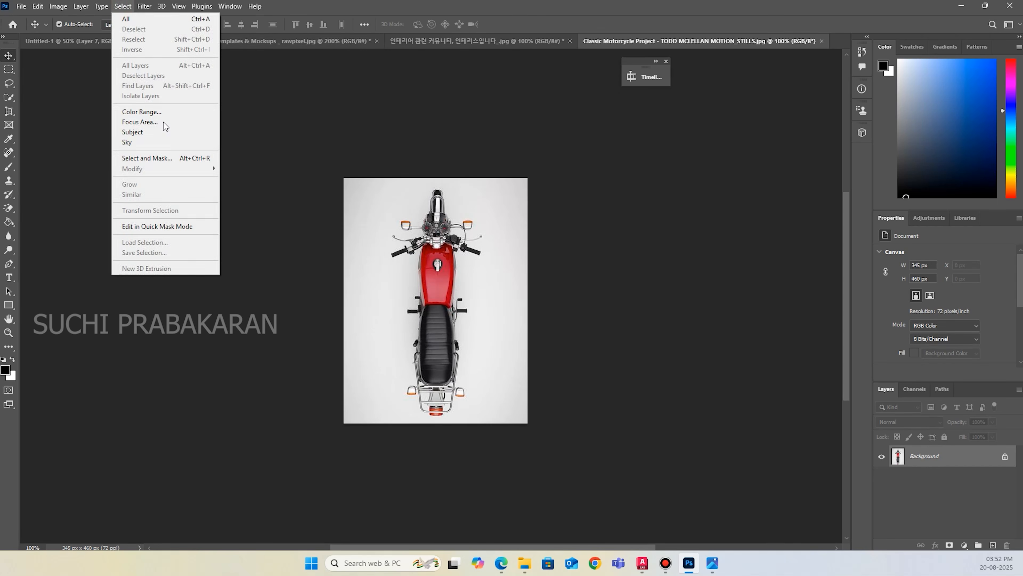
left_click(158, 132)
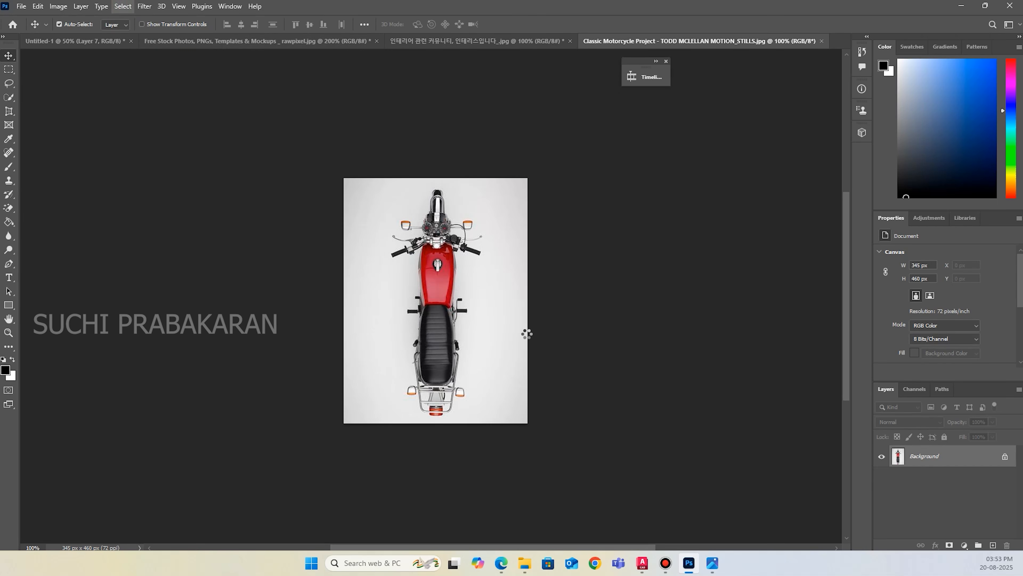
key("BackSpace")
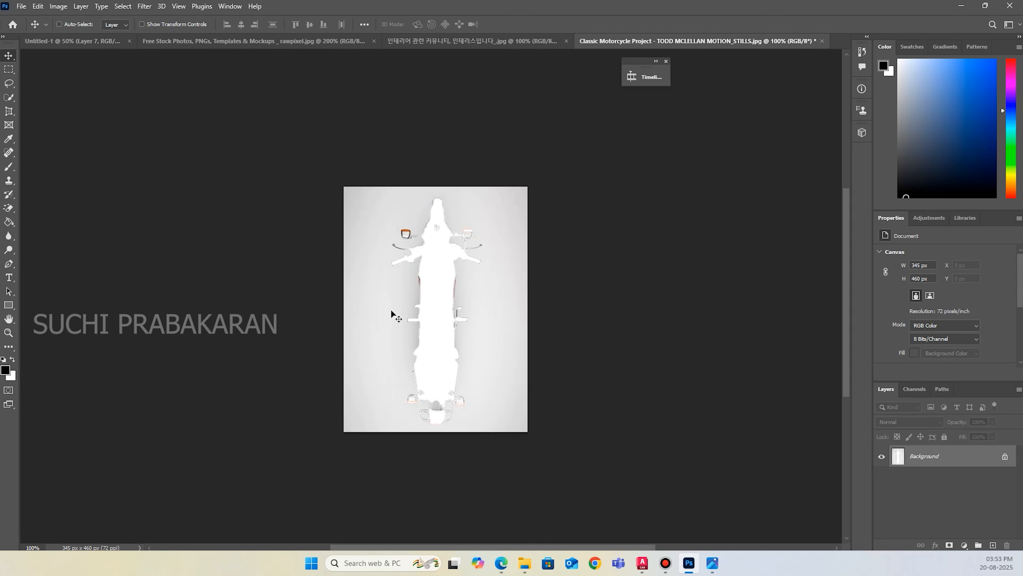
Paste the motorcycle into the floor plan and place it between the car and the entry steps.
left_click(118, 41)
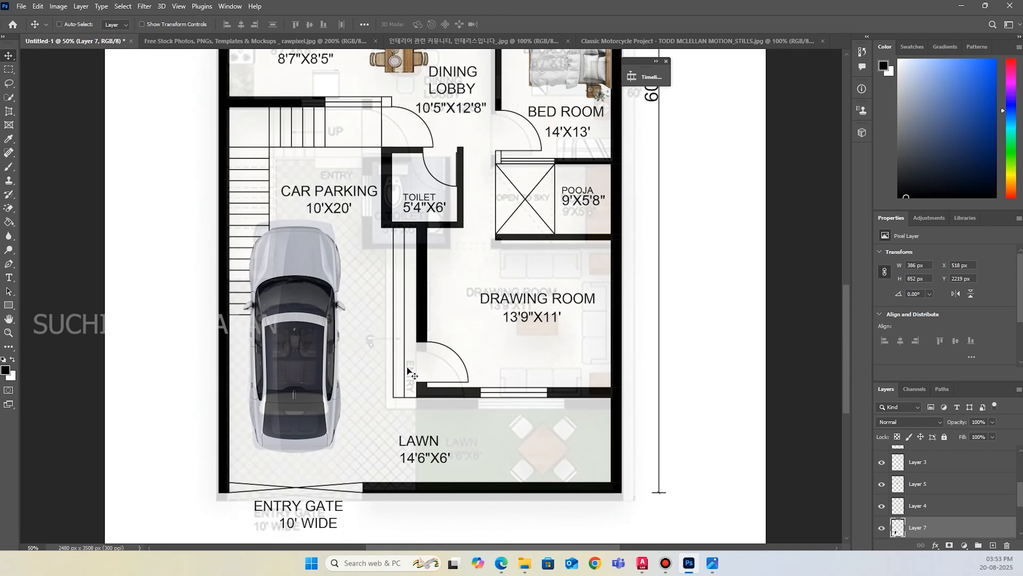
key("ctrl+v")
mouse_move(409, 323)
left_mouse_down()
mouse_move(362, 377)
mouse_move(367, 366)
mouse_move(370, 395)
mouse_move(371, 296)
left_mouse_up()
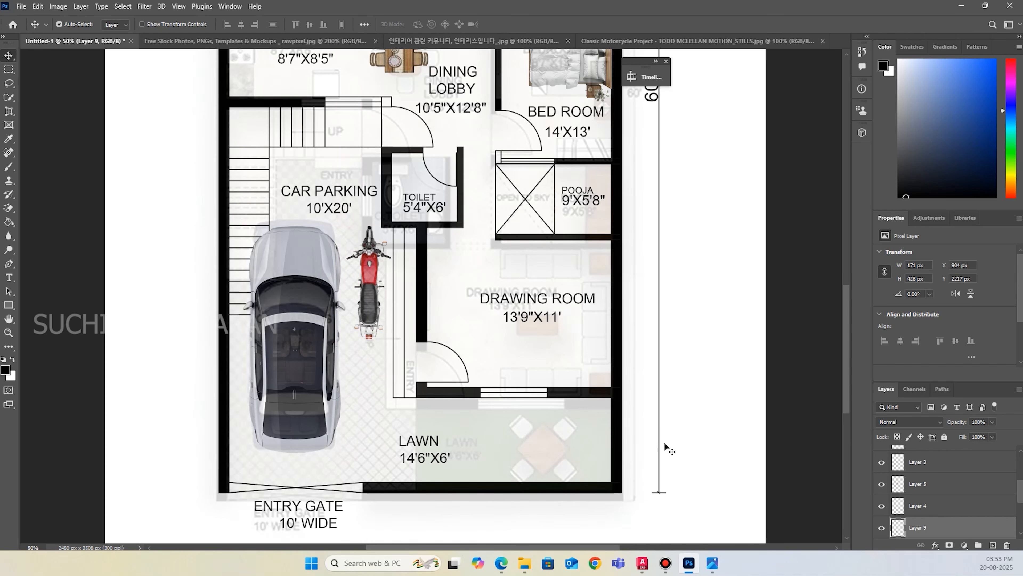
Open the grass image download (11).jpg from the file explorer and close the motorcycle image without saving.
scroll(393, 331, "up", 3)
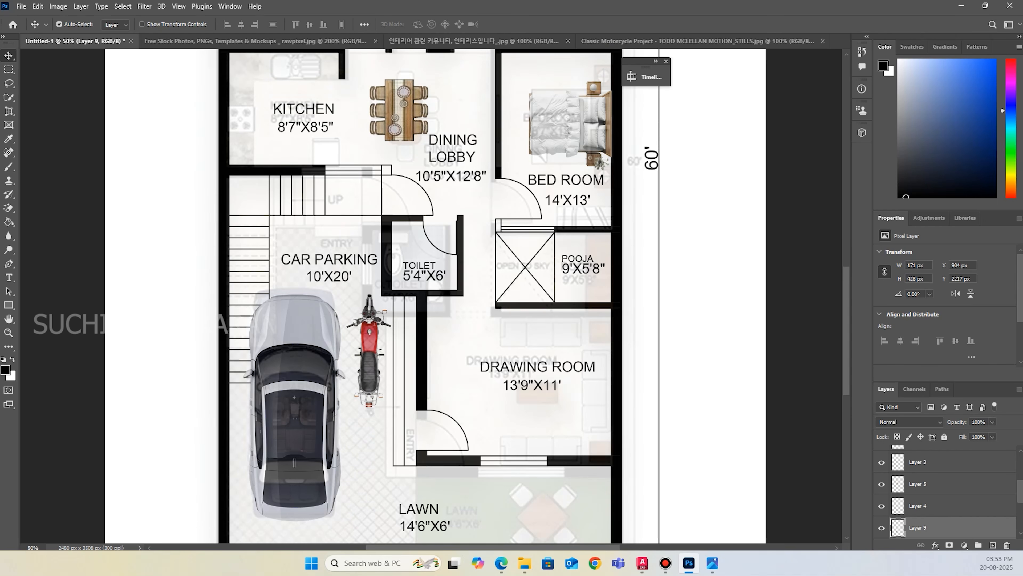
key("super+e")
left_click_drag(527, 423, 833, 38)
left_click(703, 42)
key("ctrl+w")
left_click(554, 209)
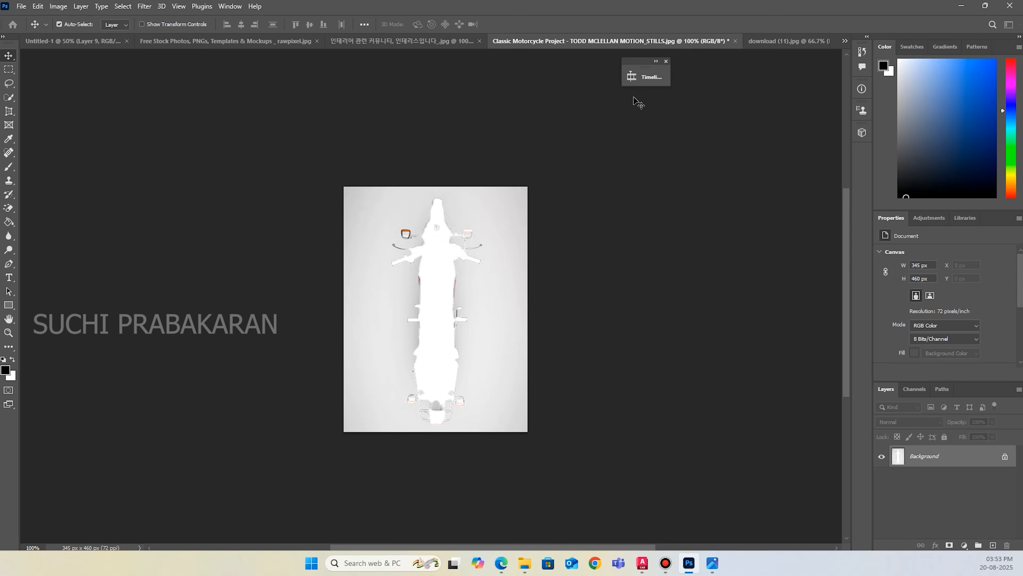
left_click(734, 42)
left_click(509, 208)
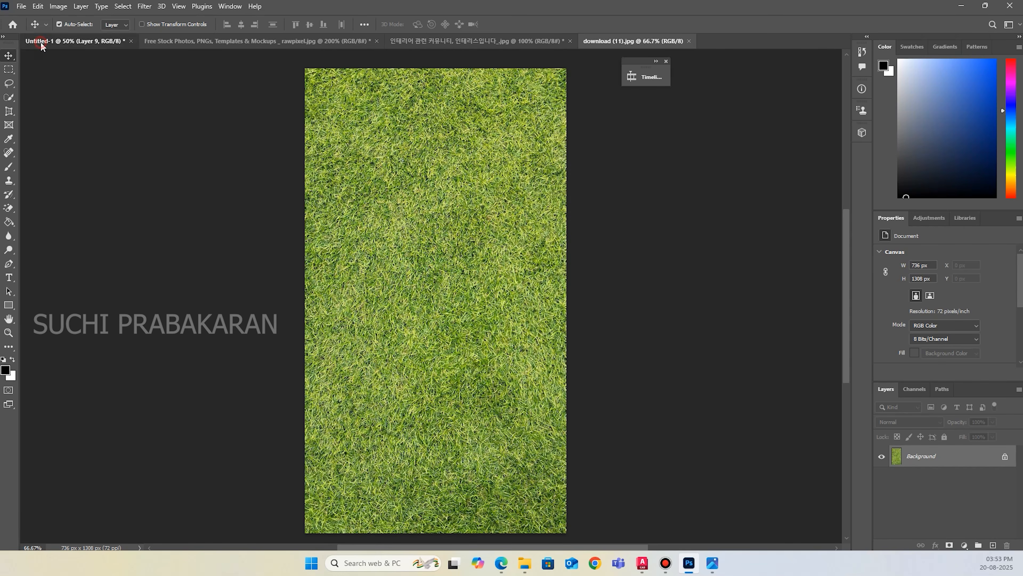
Place the grass image in the floor plan, rotated 90° and scaled to 18%, over the lawn area.
left_click(74, 41)
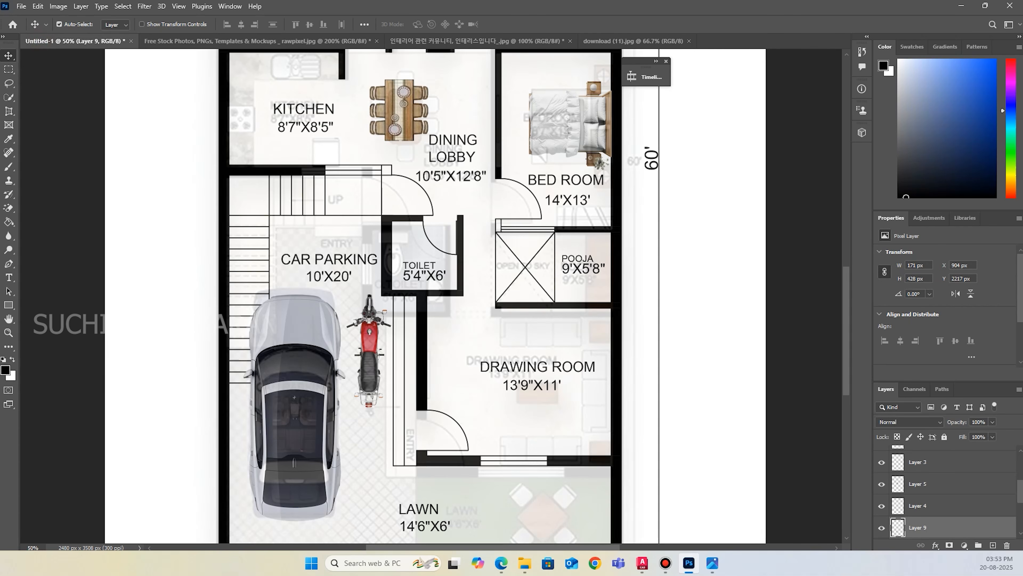
left_click_drag(519, 497, 490, 475)
scroll(442, 412, "down", 1)
scroll(441, 412, "up", 4)
scroll(442, 412, "down", 3, "alt")
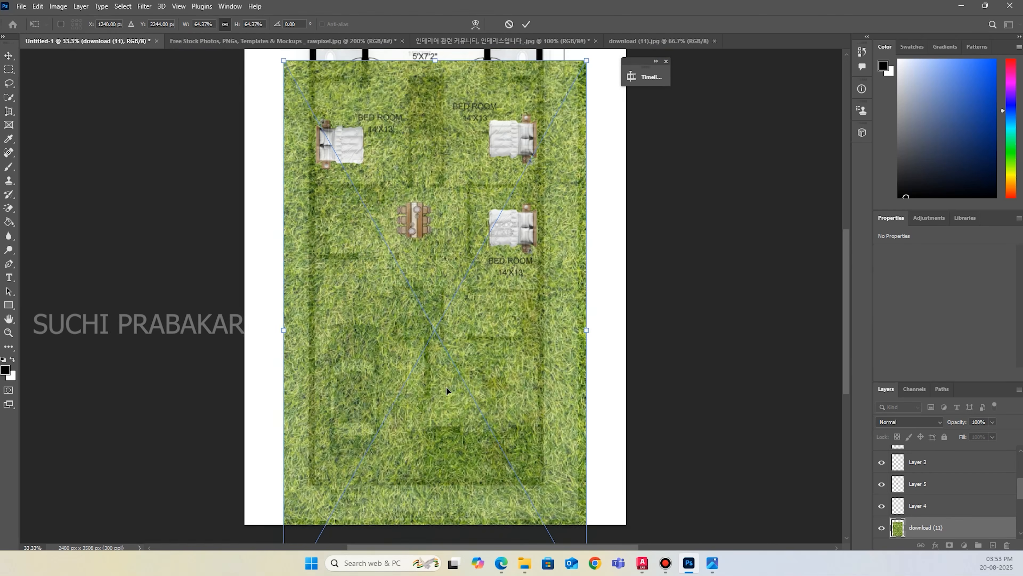
left_click_drag(517, 164, 491, 405)
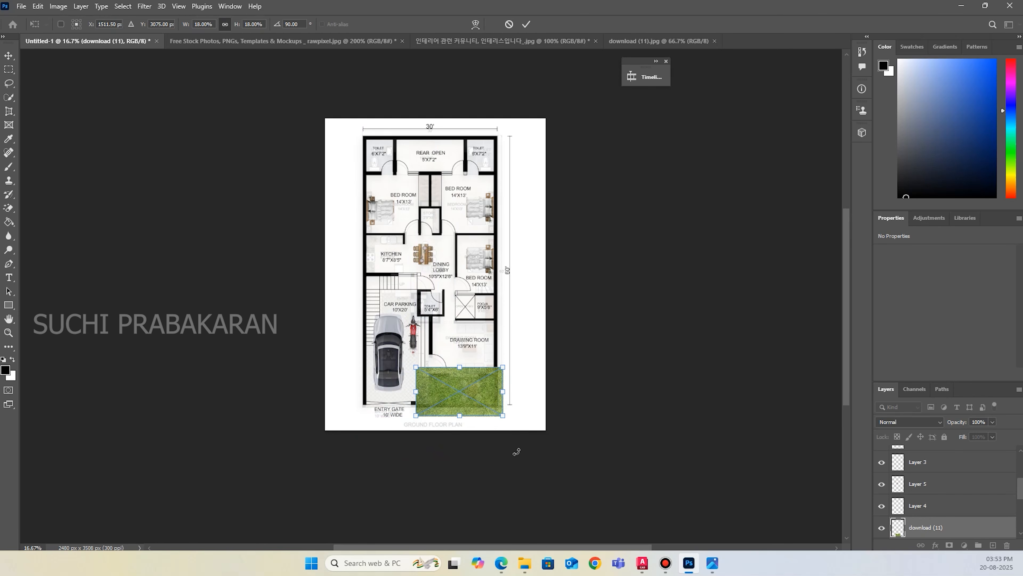
Scale the grass to about 10.28% and position it against the lawn's outer wall corner.
key("ctrl+plus")
key("ctrl+plus")
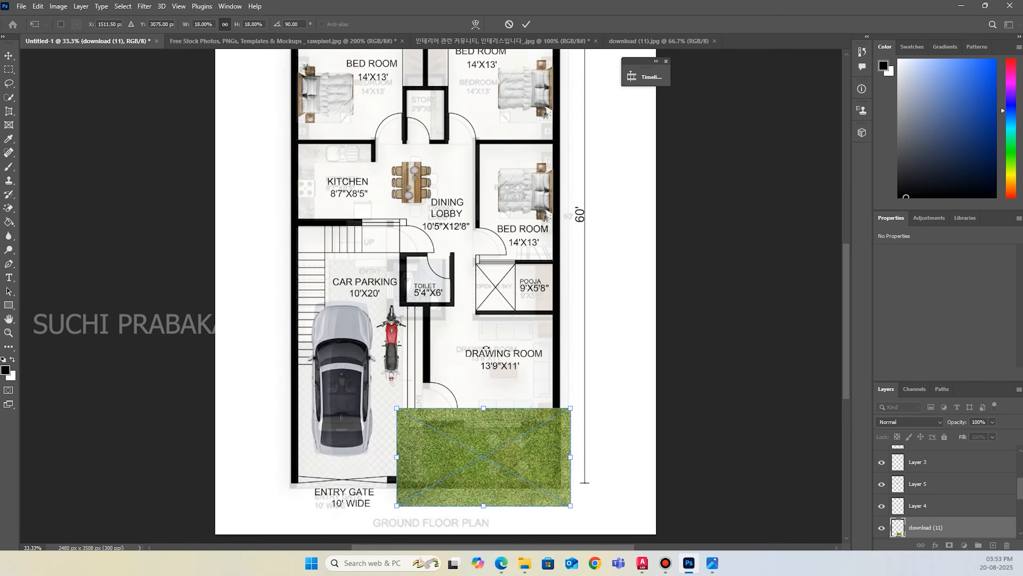
left_click_drag(490, 475, 493, 438)
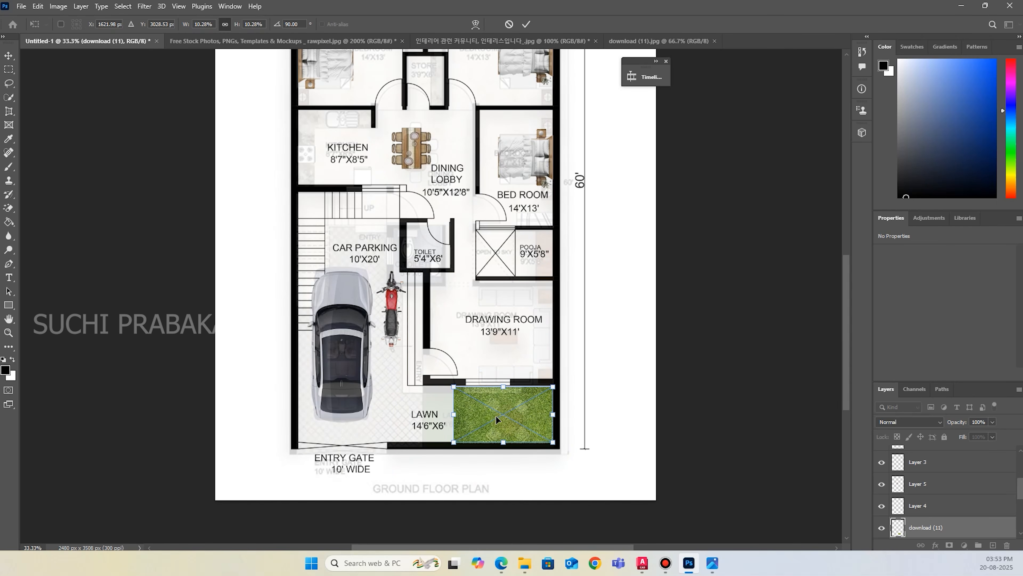
Stretch the grass without locked proportions to about 735 x 315 px so it covers the whole lawn, and commit the placement.
key("ctrl+plus")
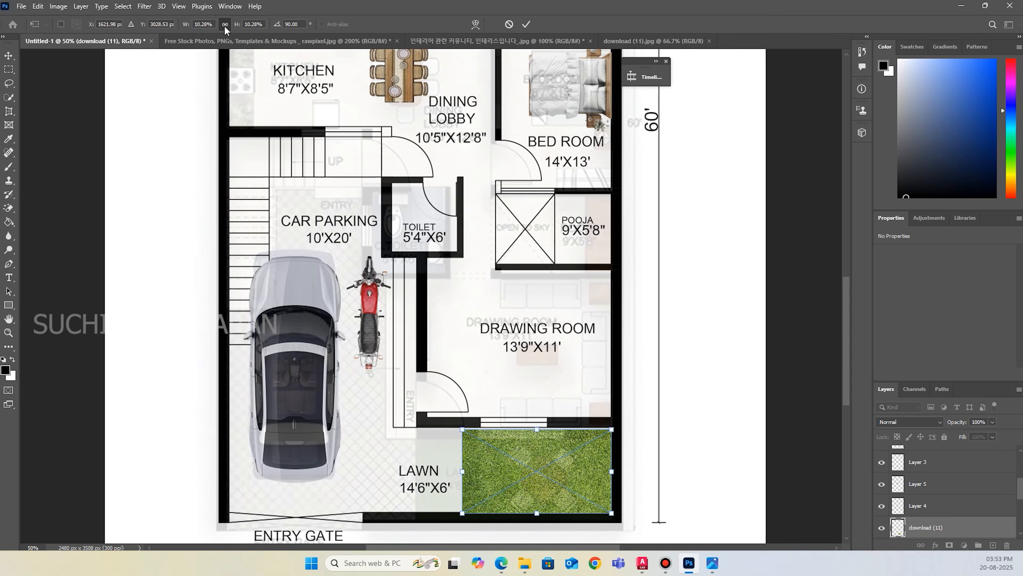
scroll(485, 340, "down", 3)
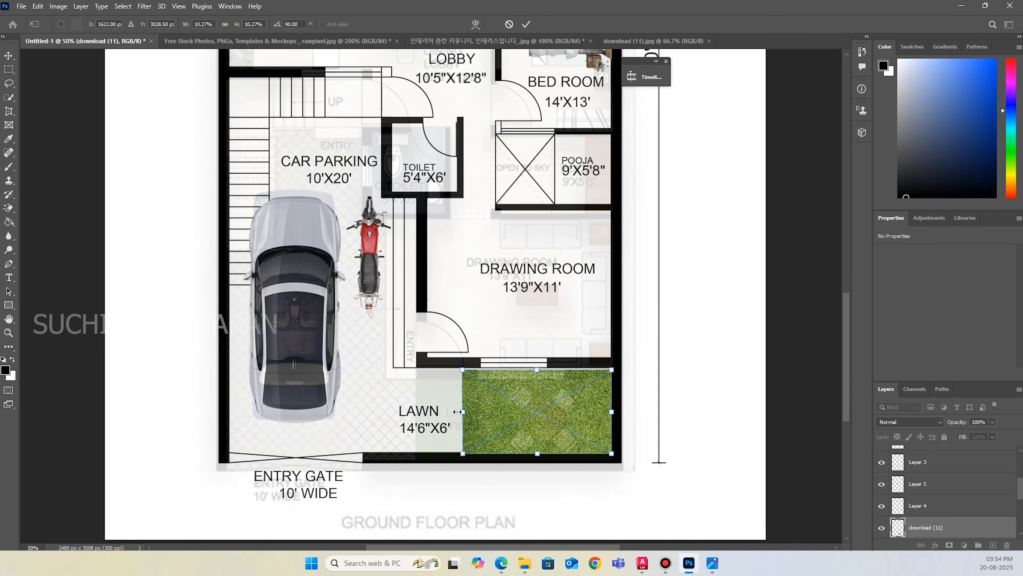
left_click_drag(457, 411, 415, 411)
left_click_drag(516, 454, 511, 454)
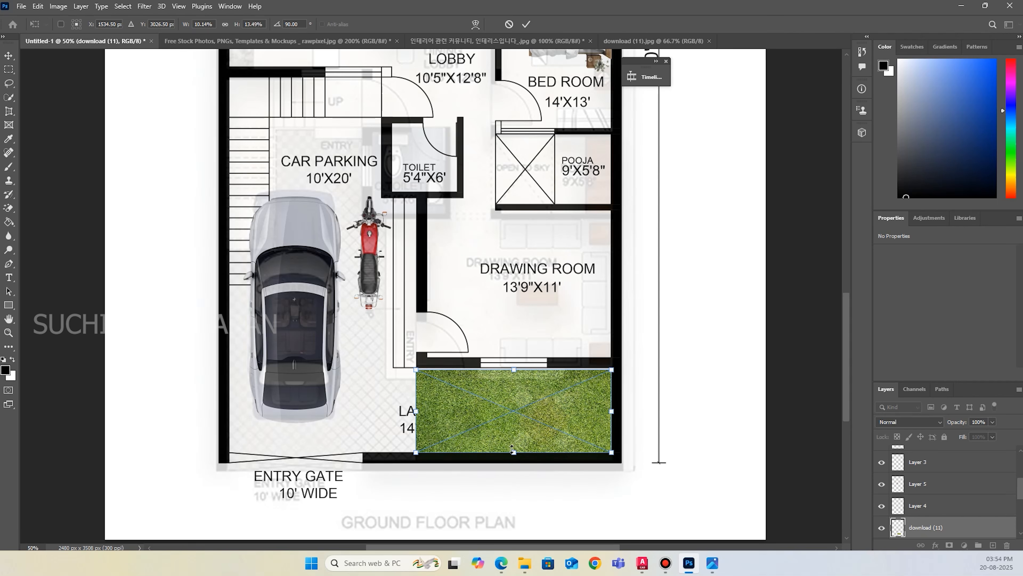
left_click_drag(515, 376, 514, 372)
left_click(526, 24)
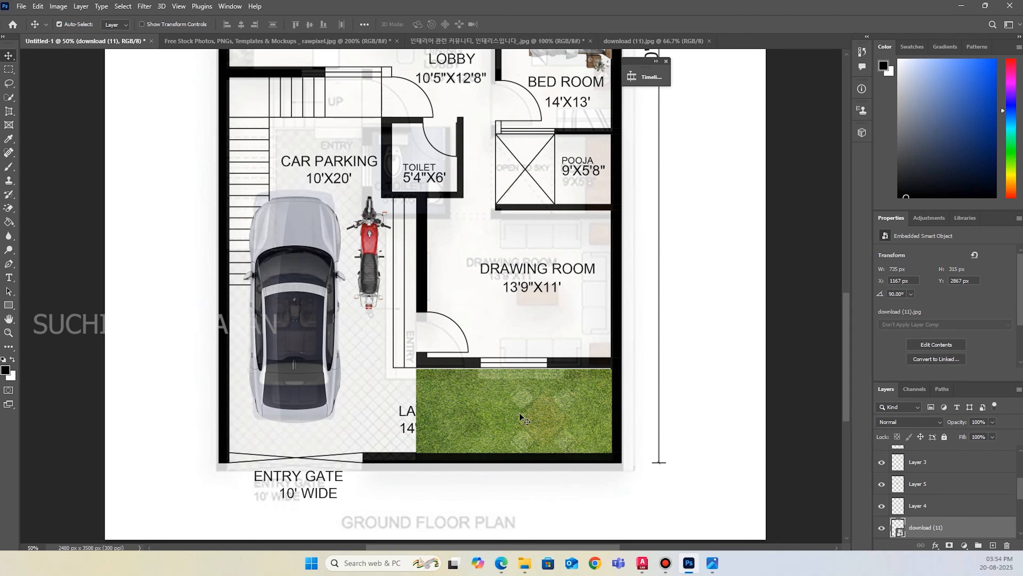
Lasso the lawn label on the S3 PLAN layer and cut it onto its own layer.
scroll(952, 515, "down", 3)
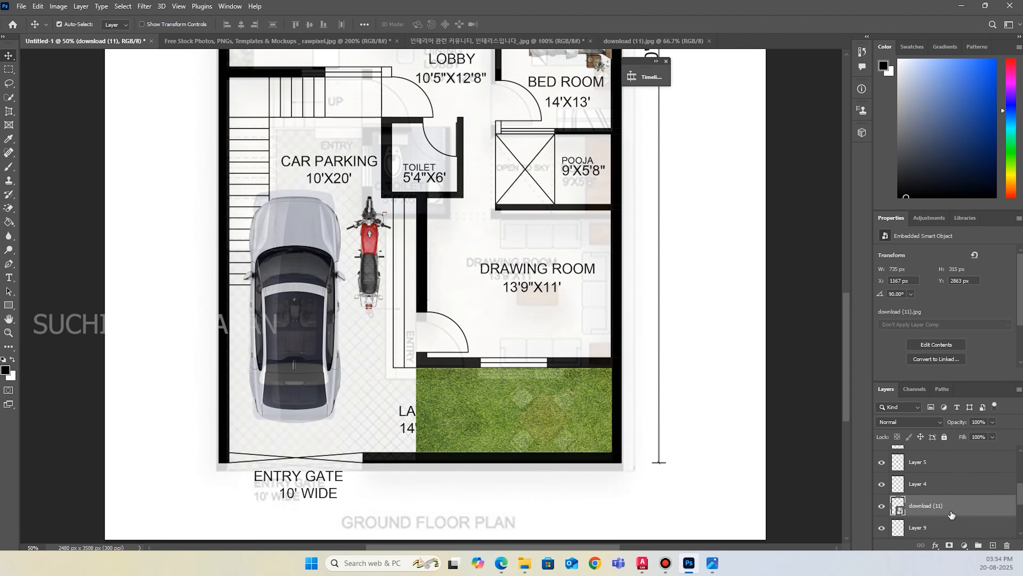
left_click(939, 507)
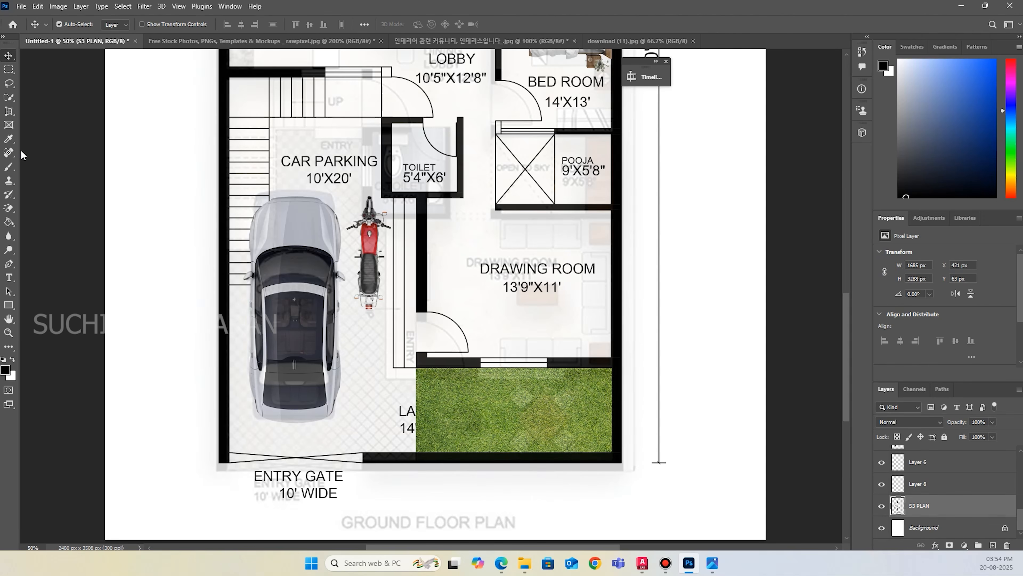
left_click(9, 84)
left_click_drag(380, 387, 537, 386)
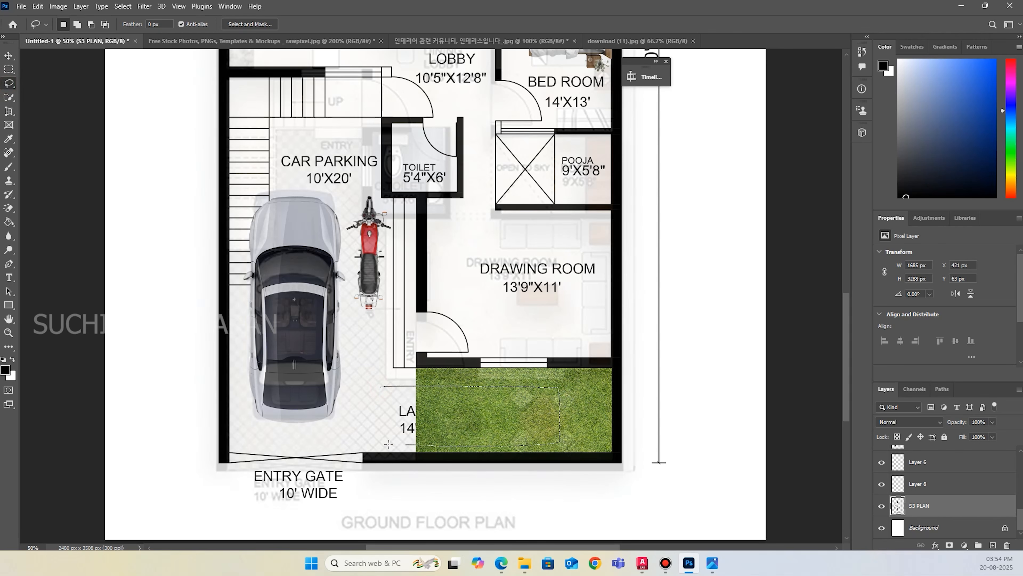
left_click_drag(386, 390, 386, 387)
key("ctrl+x")
key("ctrl+v")
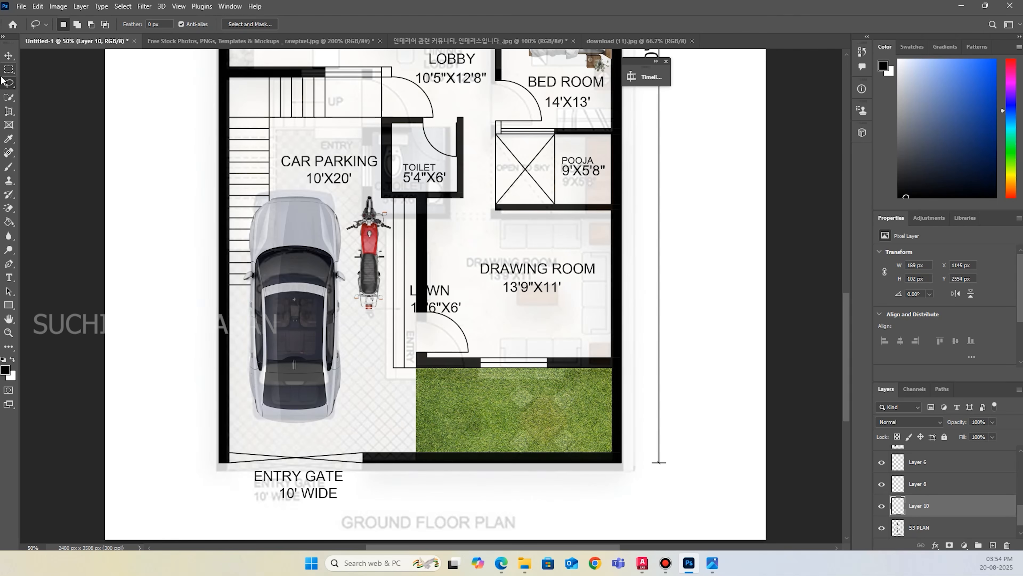
left_click(7, 55)
mouse_move(446, 291)
left_mouse_down()
mouse_move(465, 314)
mouse_move(454, 374)
mouse_move(454, 301)
left_mouse_up()
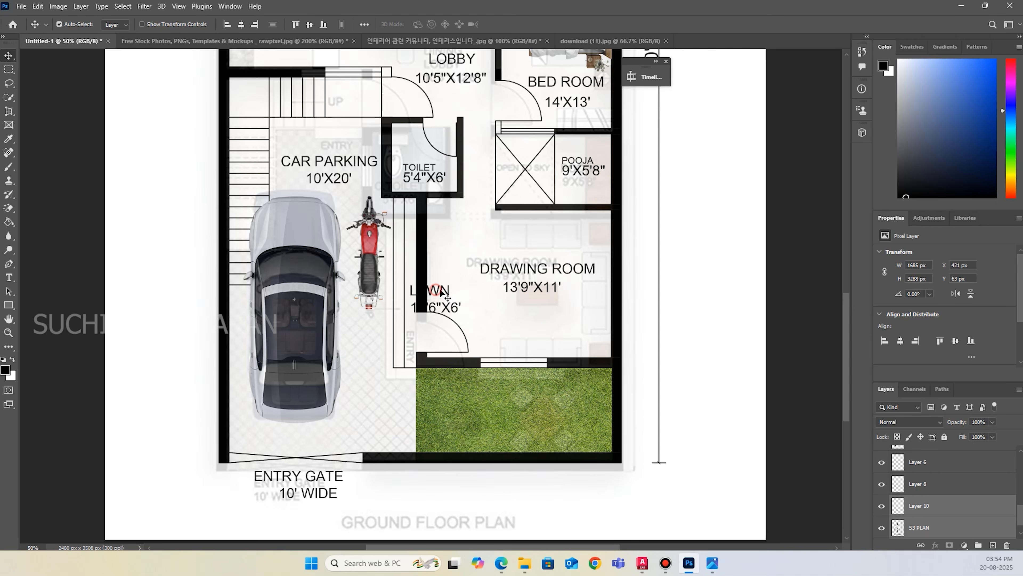
scroll(436, 300, "up", 2, "alt")
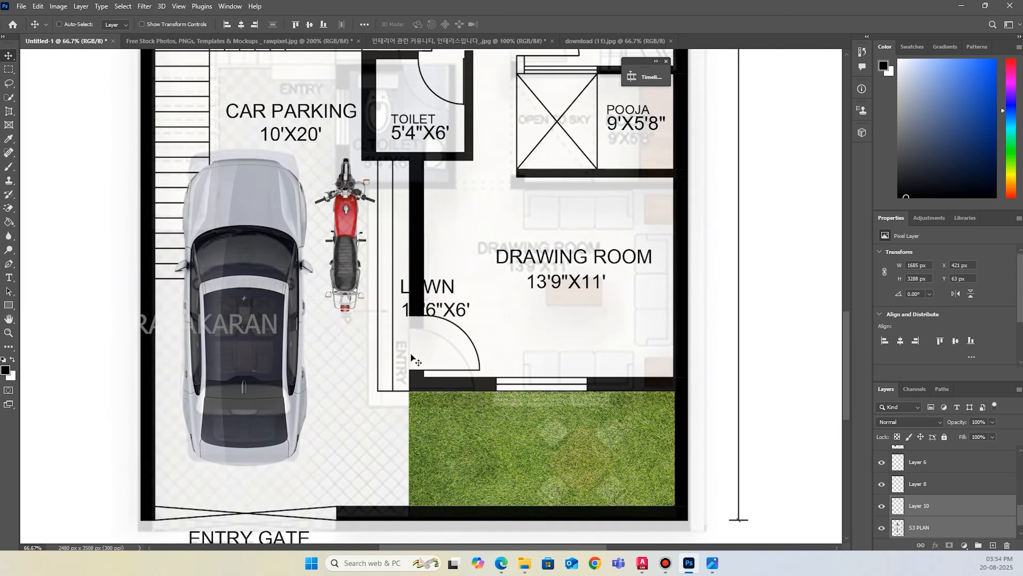
left_click_drag(437, 282, 444, 297)
key("ctrl+z")
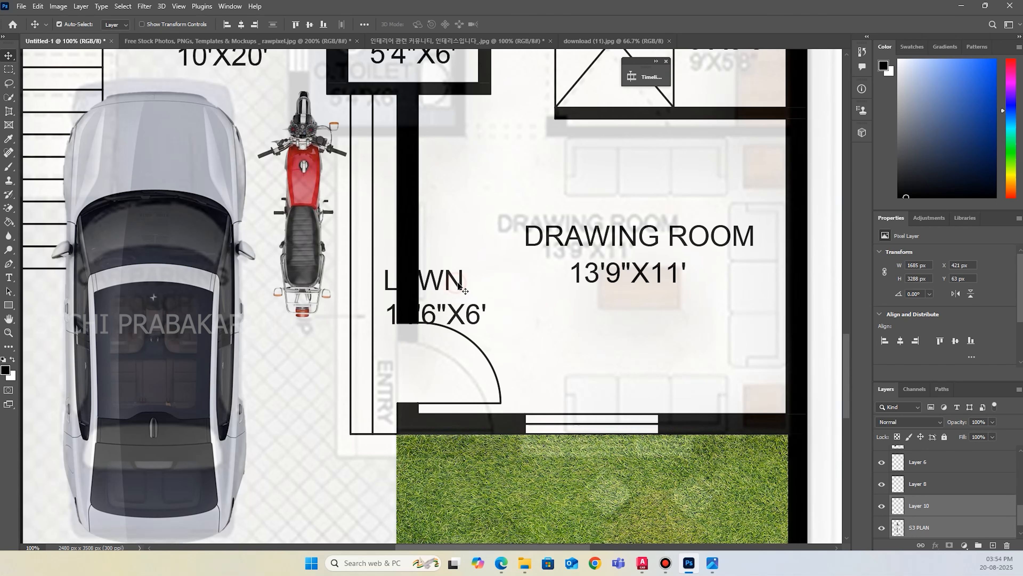
left_click_drag(460, 287, 474, 284)
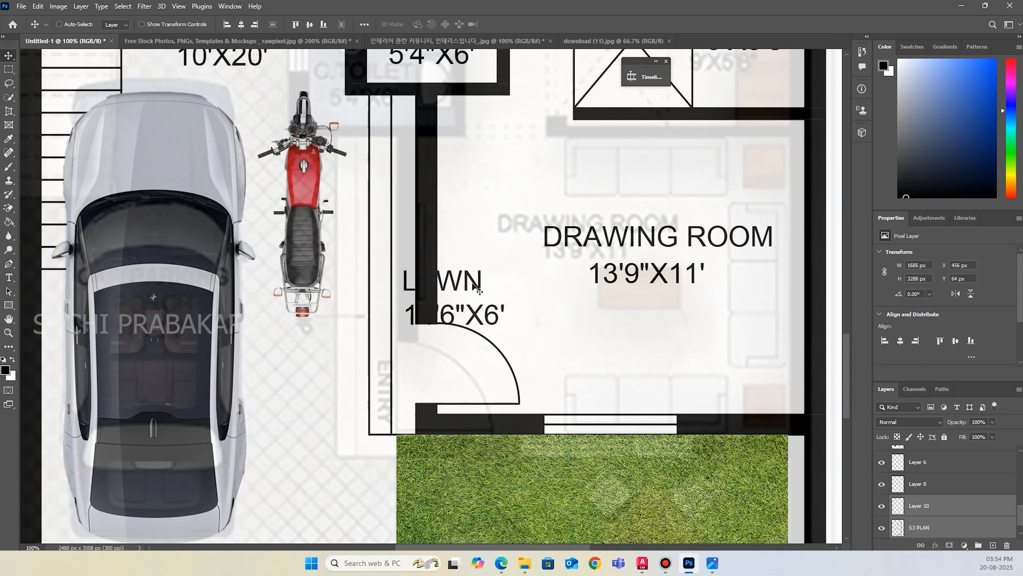
key("ctrl+z")
Lock the S3 PLAN layer and move the lawn label with its dimensions onto the grass near the lawn's inner corner.
left_click(944, 437)
left_click(943, 505)
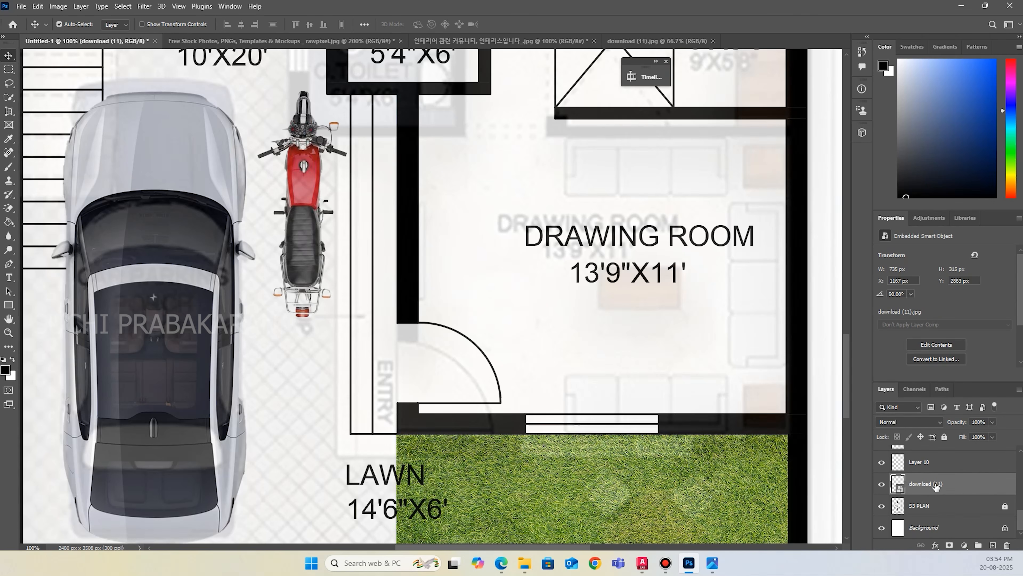
left_click_drag(400, 478, 465, 480)
scroll(418, 523, "down", 2)
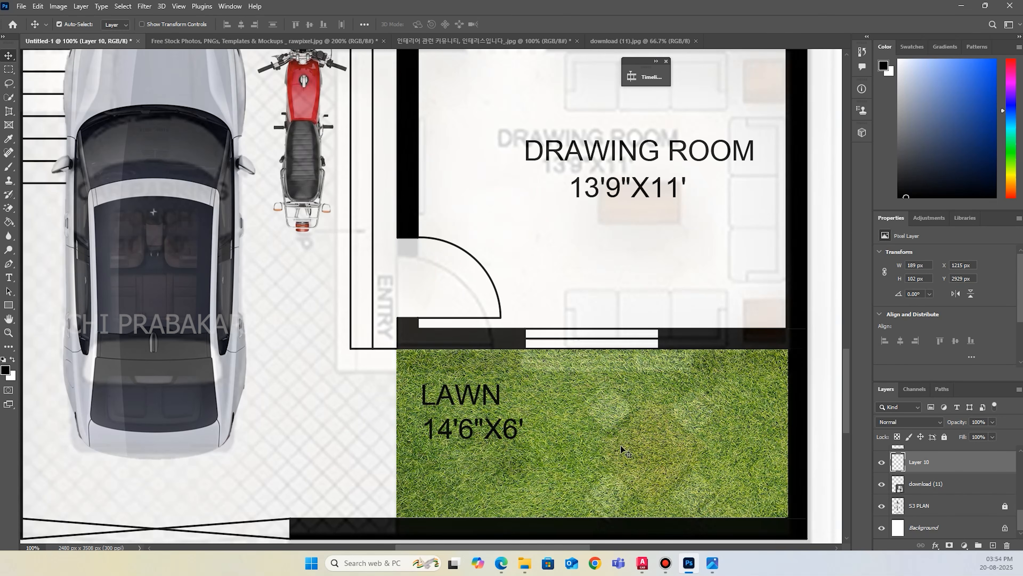
Close the emptied rawpixel furniture document without saving its changes.
left_click(341, 42)
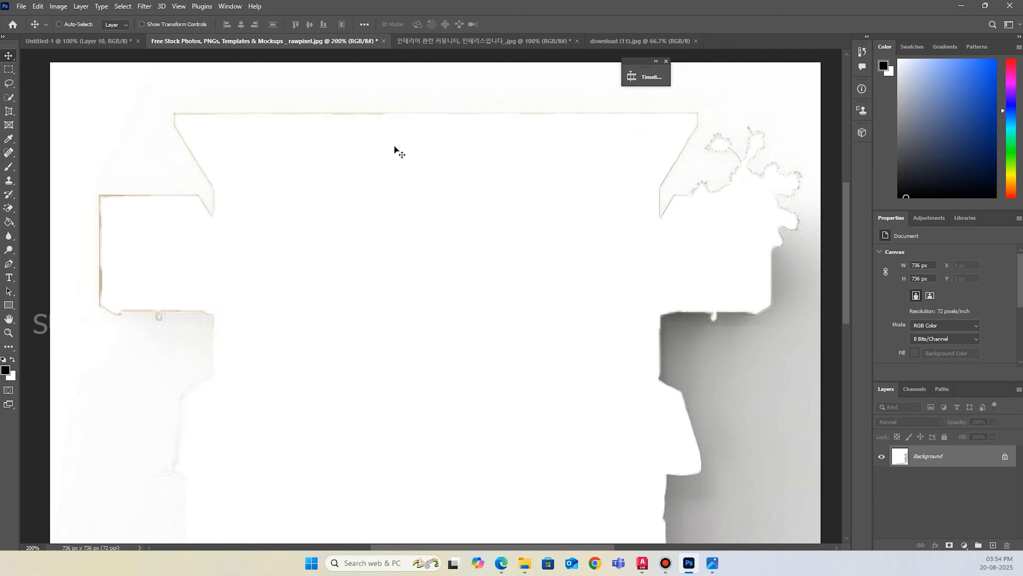
key("ctrl+minus")
key("ctrl+minus")
left_click(386, 41)
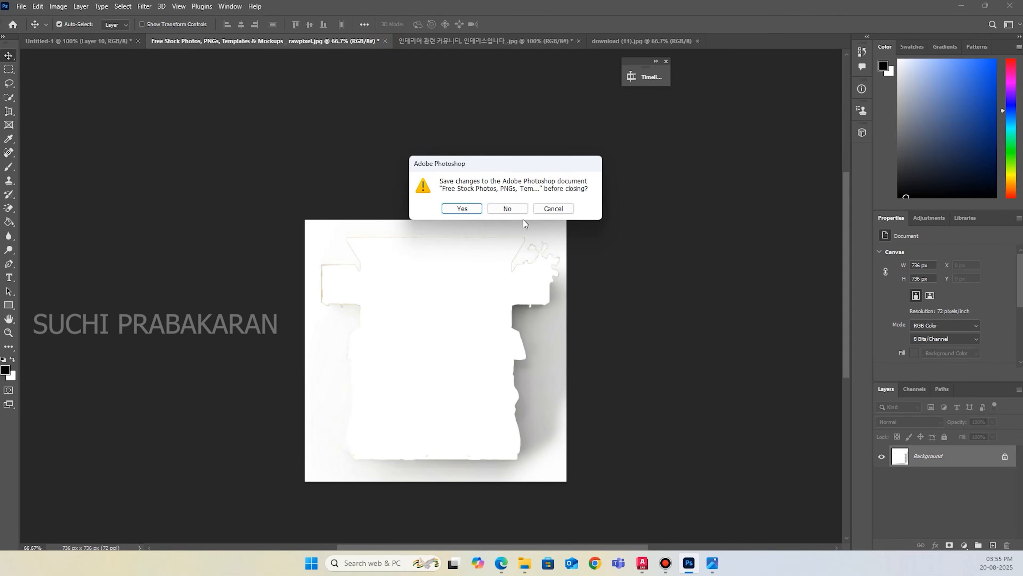
left_click(504, 207)
Lasso the small round glass table with its two brown armchairs in the furniture sheet and cut it out.
left_click(325, 44)
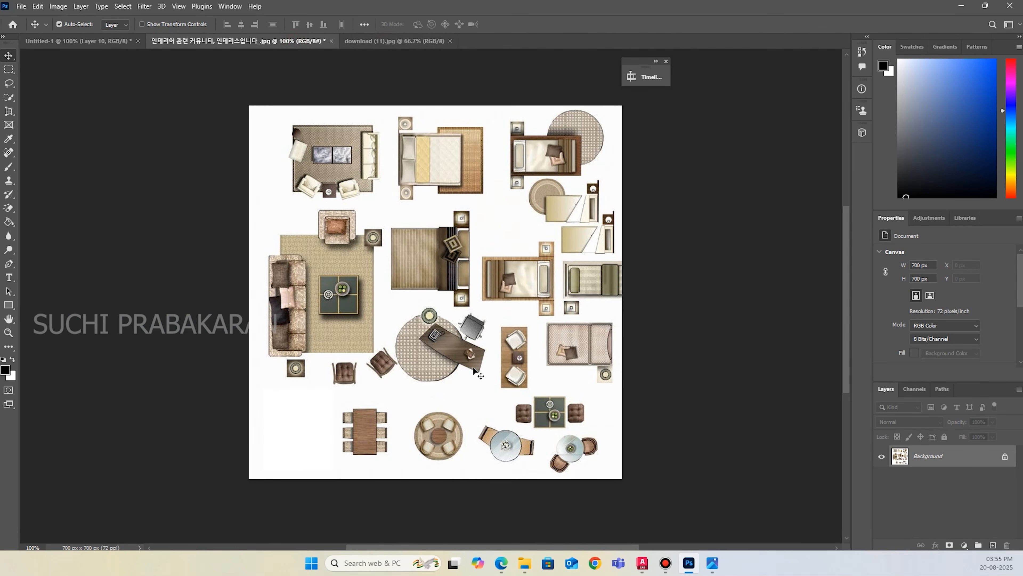
key("l")
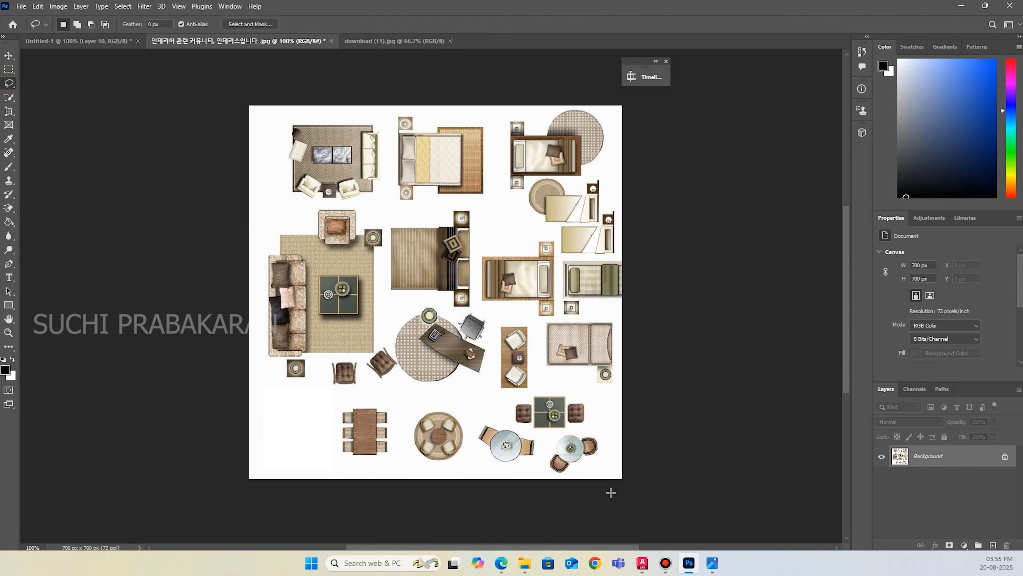
left_click_drag(590, 426, 562, 428)
key("ctrl+plus")
scroll(611, 380, "down", 4)
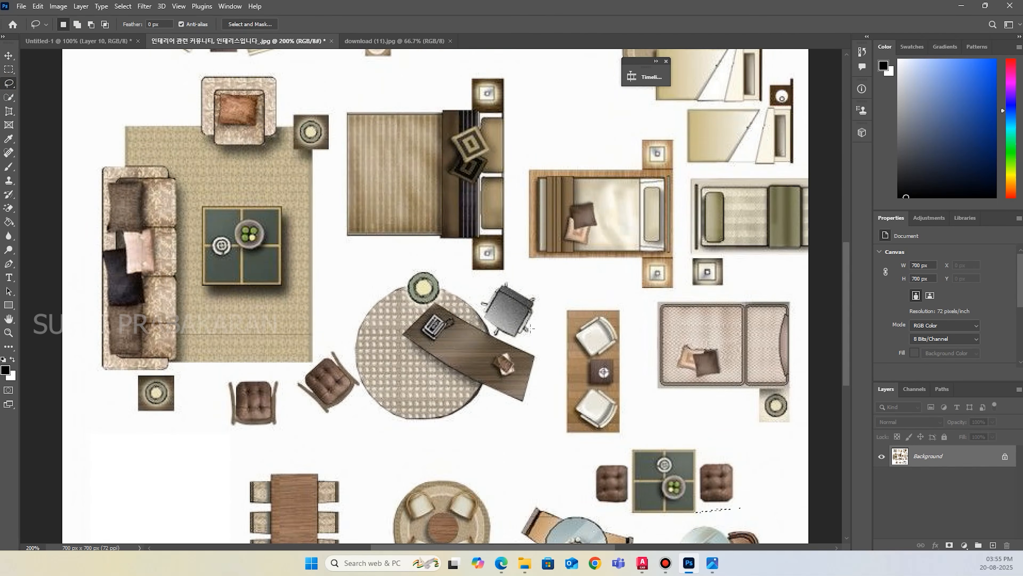
key("space")
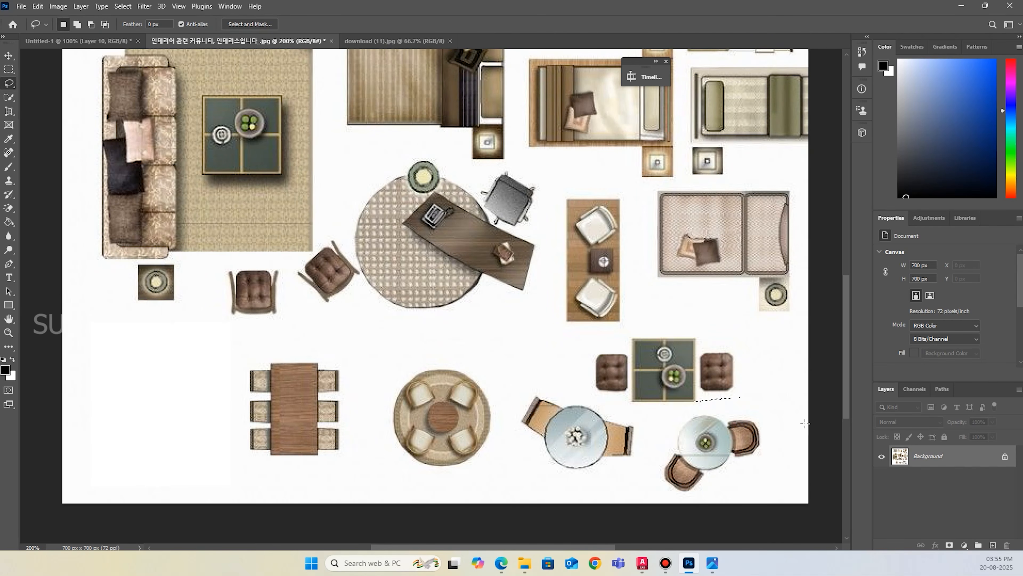
left_click_drag(726, 411, 660, 434)
left_click_drag(742, 494, 741, 494)
left_click_drag(728, 407, 680, 413)
left_click_drag(704, 501, 788, 433)
left_click_drag(729, 408, 729, 408)
key("Delete")
key("ctrl+d")
Paste the glass table set into the floor plan and move it onto the lawn.
left_click(95, 43)
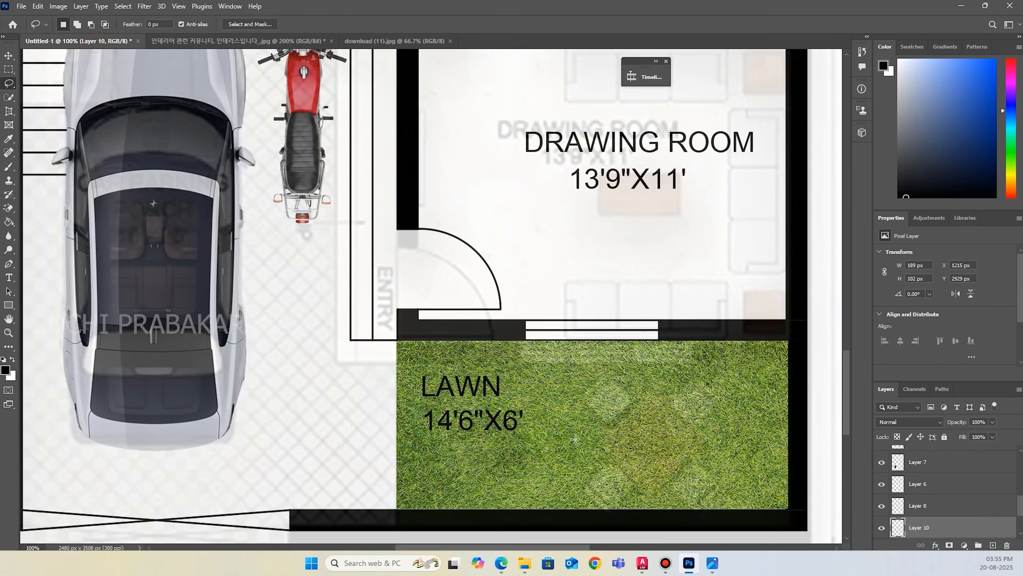
key("ctrl+v")
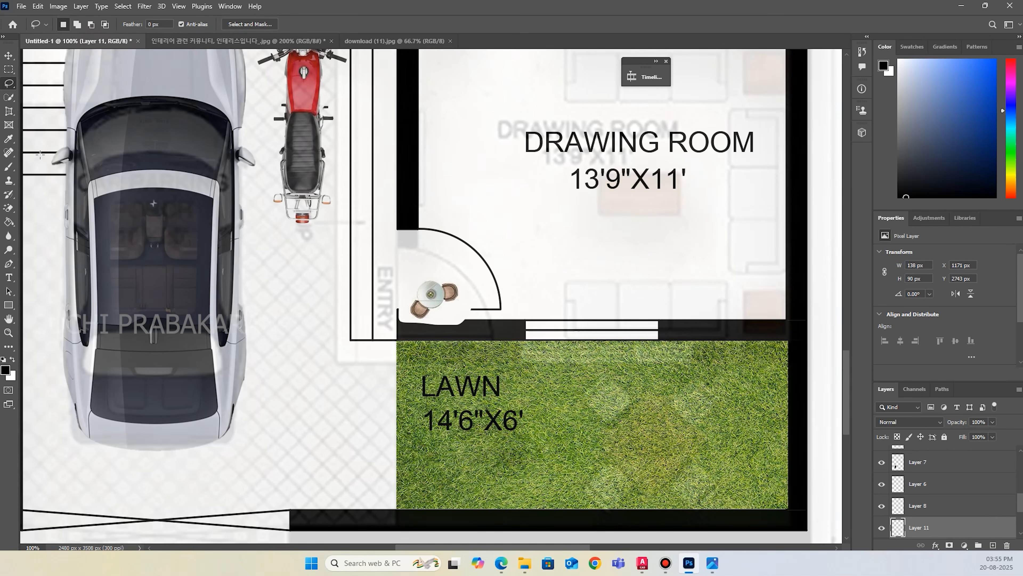
left_click(8, 56)
mouse_move(440, 308)
left_mouse_down()
mouse_move(617, 427)
mouse_move(617, 450)
left_mouse_up()
Isolate the table set with Select Subject, cut it onto its own layer and delete the leftover white background layer.
key("e")
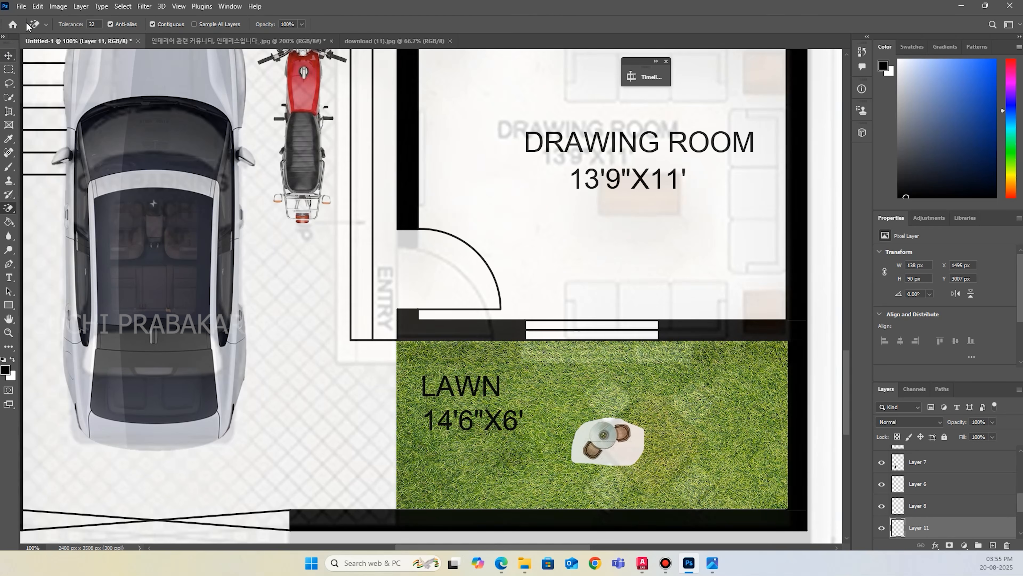
left_click(58, 6)
mouse_move(86, 7)
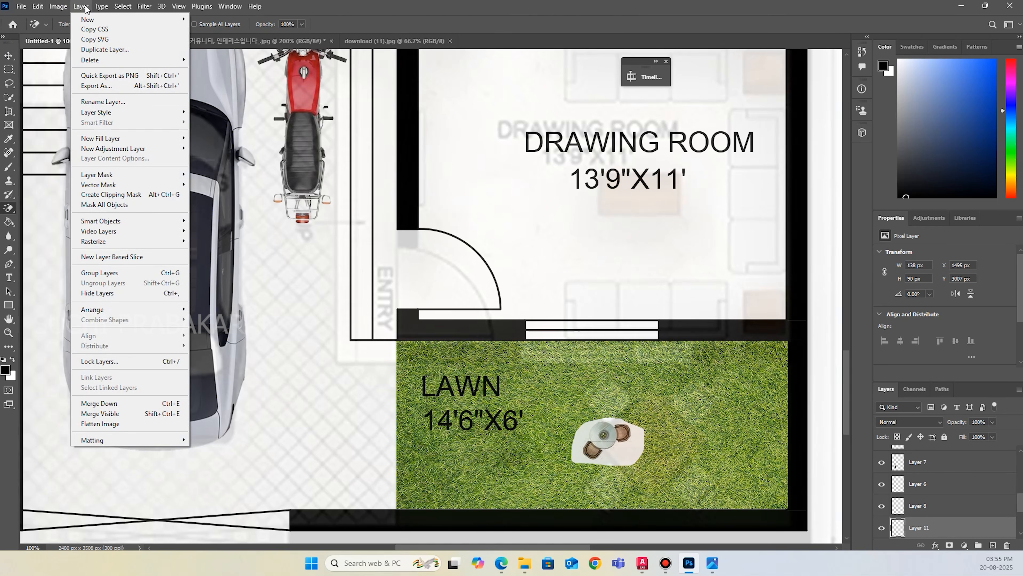
mouse_move(120, 8)
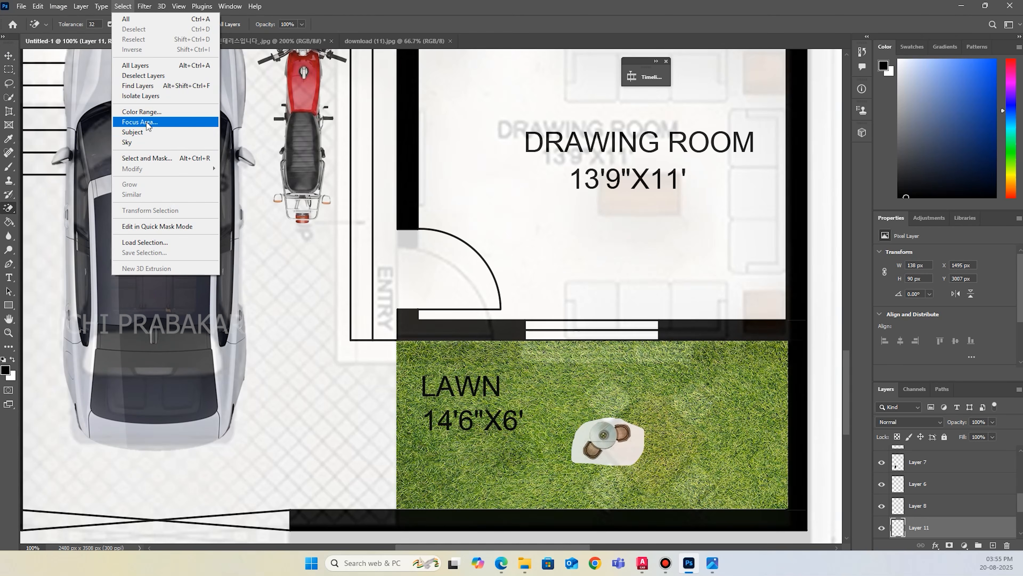
left_click(147, 133)
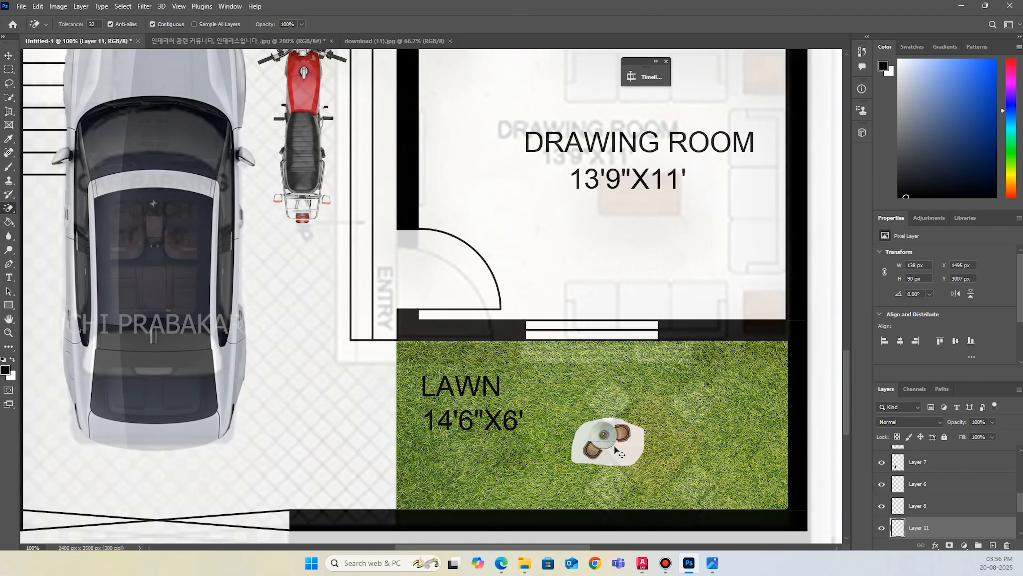
key("ctrl+x")
key("ctrl+v")
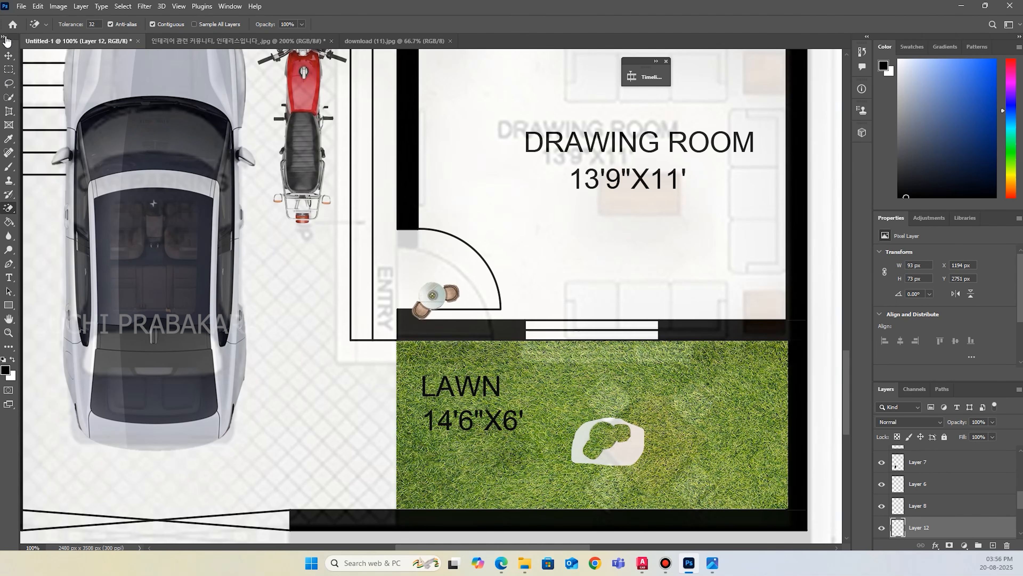
left_click(9, 56)
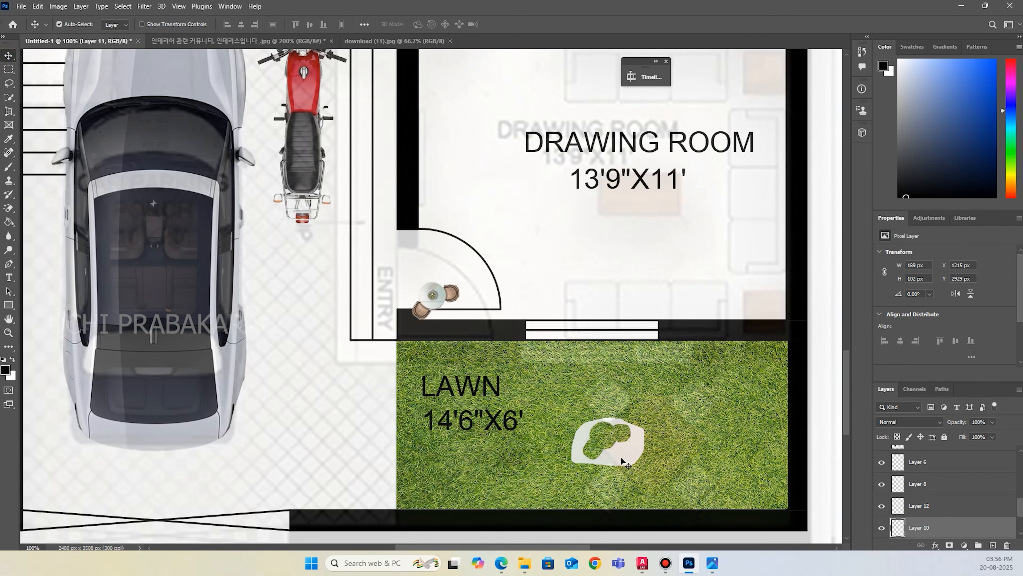
key("Delete")
Move the isolated table set onto the lawn and scale it to about 282% (262 x 206 px), committing the transform.
left_click_drag(433, 294, 736, 375)
key("ctrl+t")
key("ctrl+z")
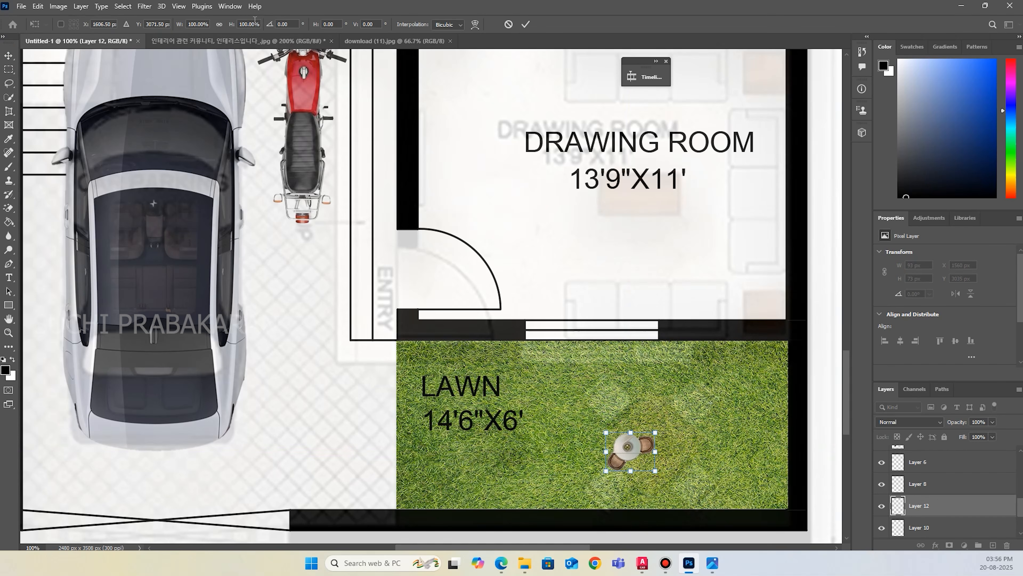
left_click_drag(654, 433, 704, 365)
left_click_drag(608, 473, 639, 463)
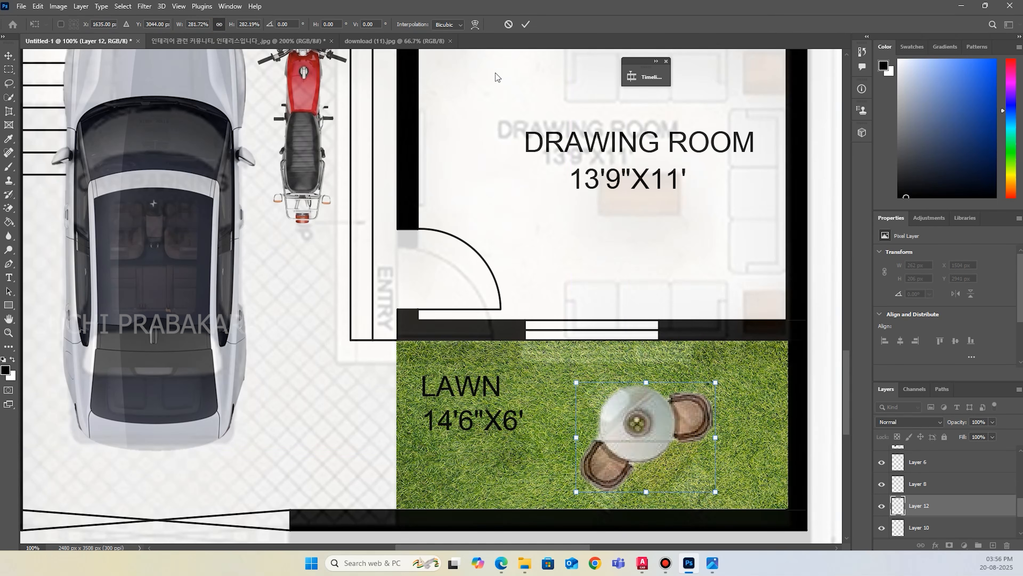
left_click(525, 24)
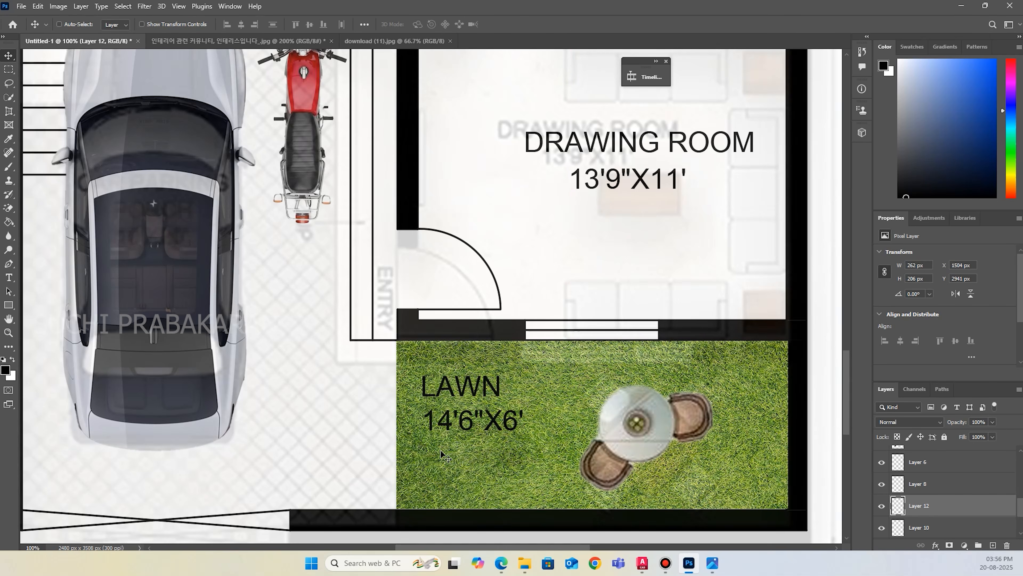
Lasso the sofa set with its rug, coffee table, armchair, side tables and two brown chairs in the furniture sheet and cut it out.
key("ctrl+minus")
key("ctrl+minus")
key("ctrl+minus")
key("ctrl+minus")
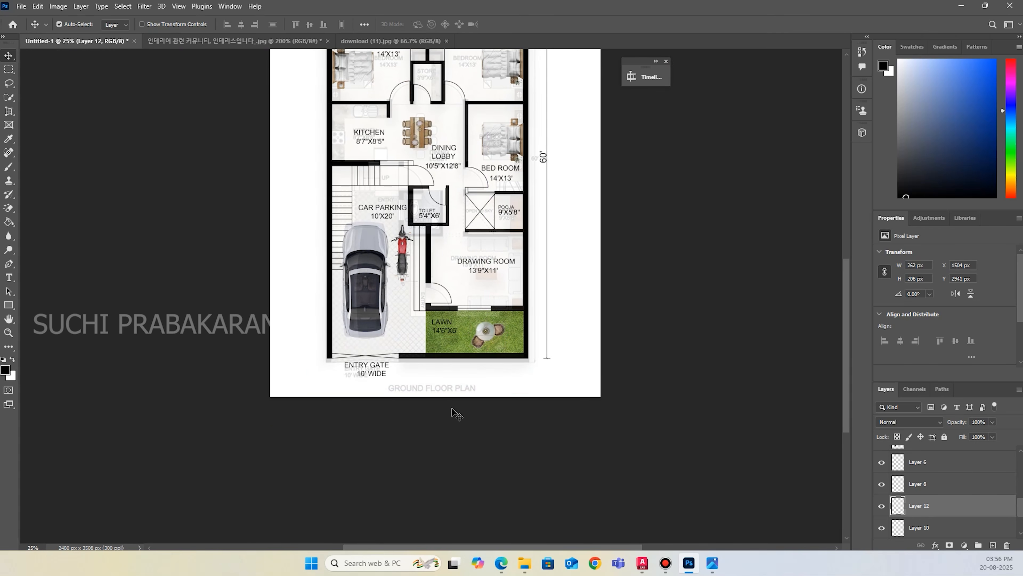
scroll(531, 346, "up", 2)
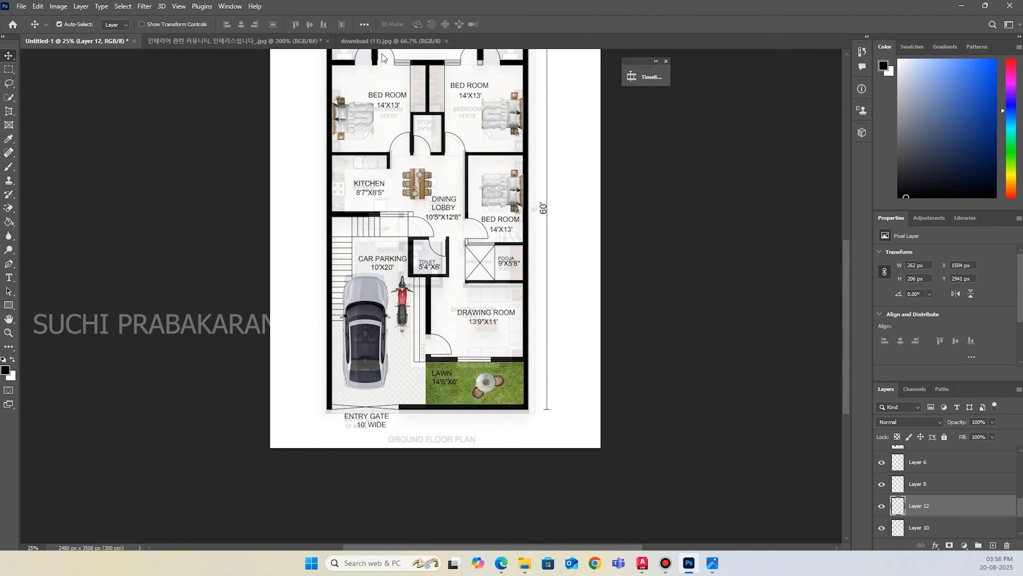
left_click(300, 40)
scroll(407, 271, "up", 3)
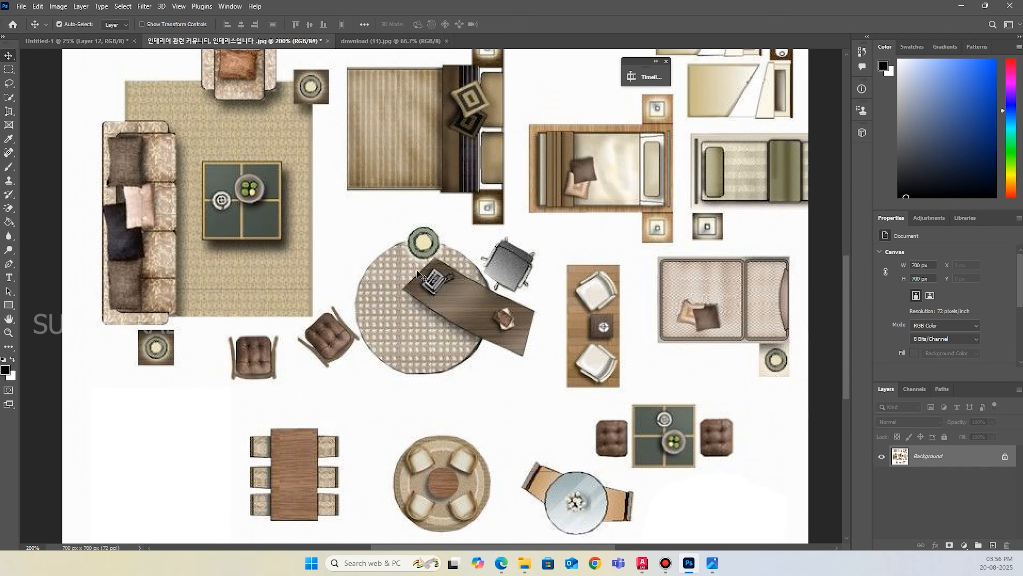
scroll(342, 309, "up", 3)
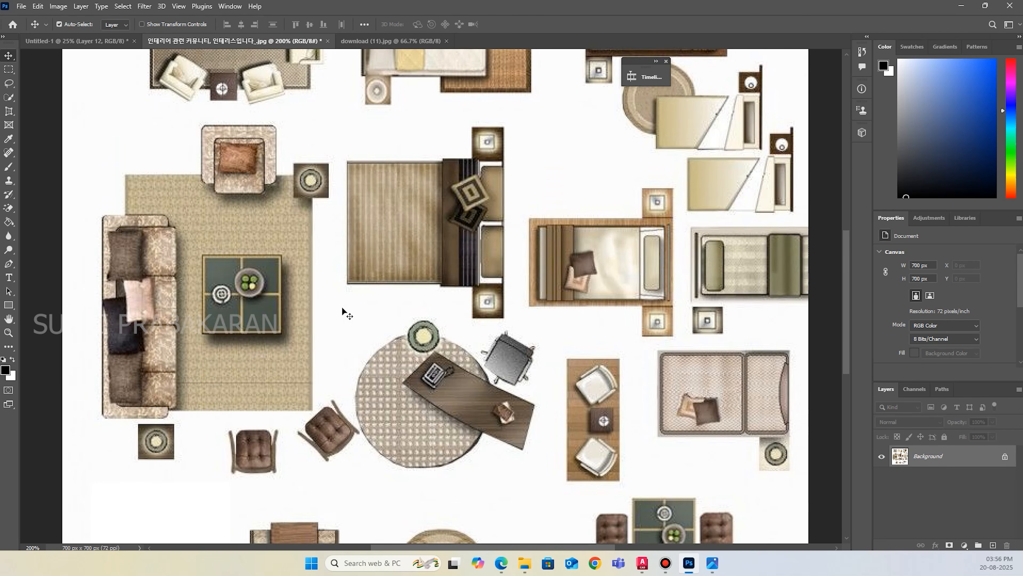
scroll(298, 274, "up", 1)
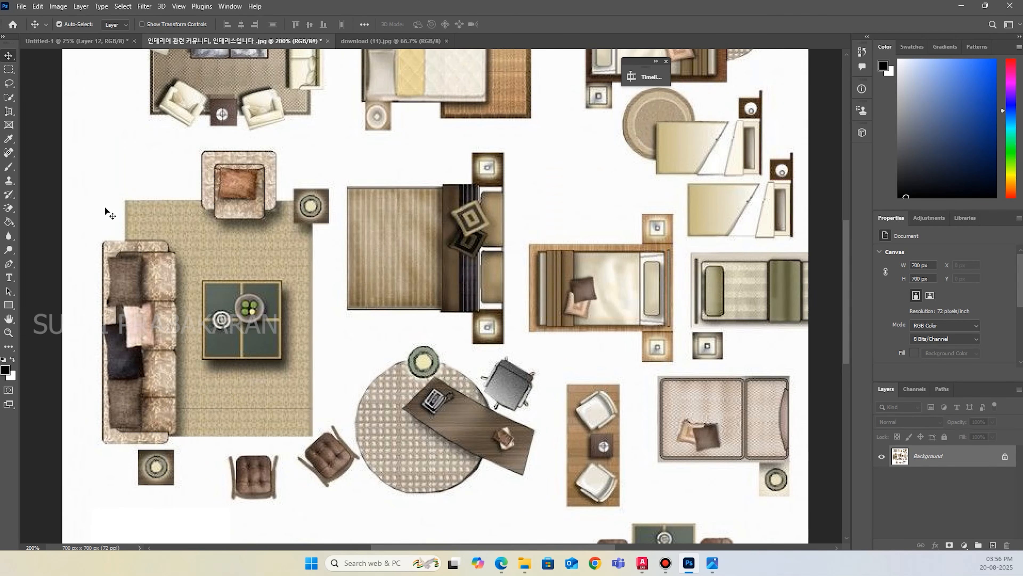
left_click(9, 83)
left_click_drag(108, 147, 197, 144)
left_click_drag(339, 216, 338, 381)
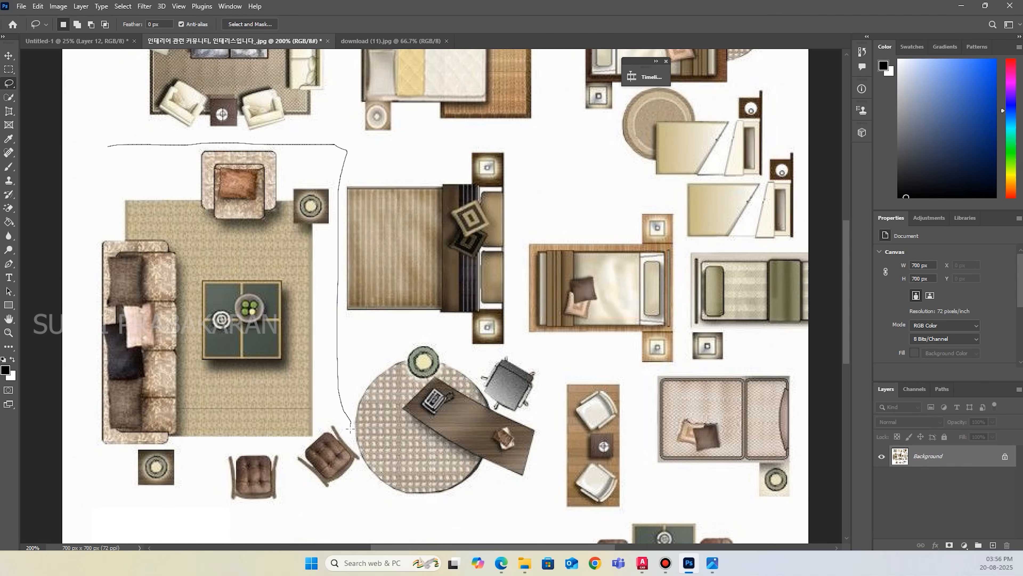
mouse_move(361, 469)
left_mouse_down()
mouse_move(285, 514)
mouse_move(61, 440)
mouse_move(80, 200)
left_mouse_up()
left_click_drag(110, 146, 109, 148)
key("ctrl+x")
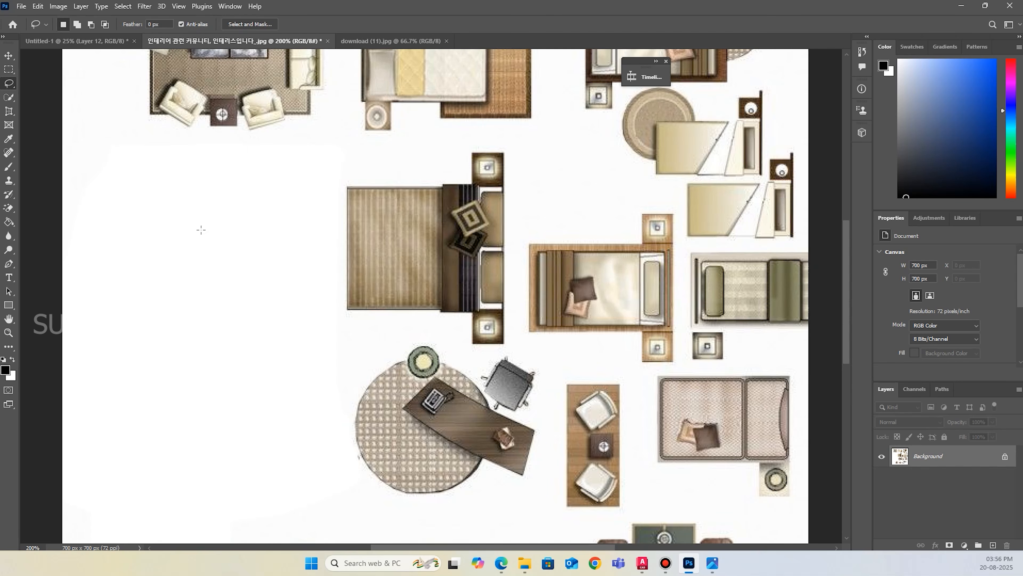
Paste the sofa set into the floor plan and move it down to the drawing room.
left_click(116, 39)
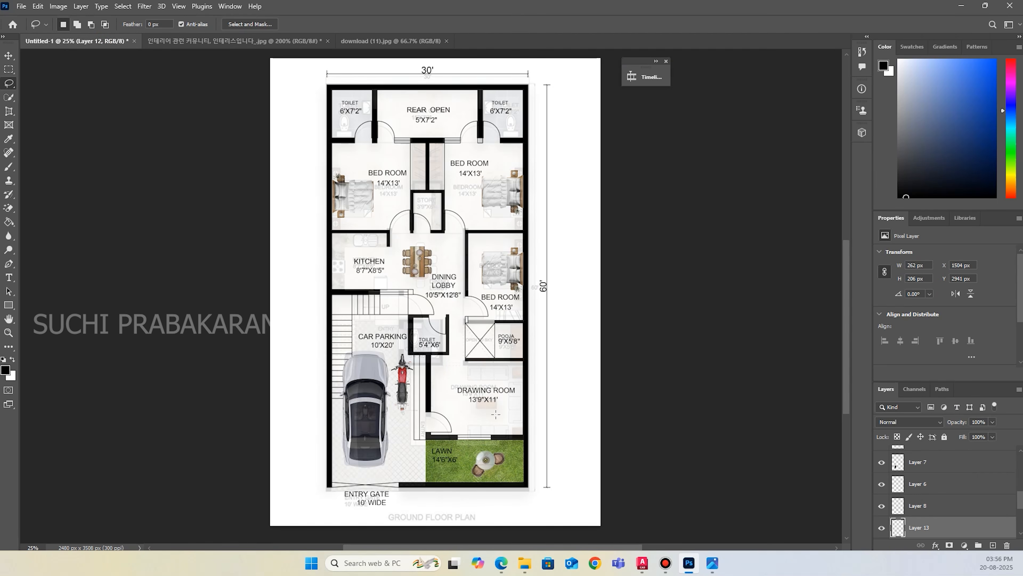
key("ctrl+v")
left_click(8, 55)
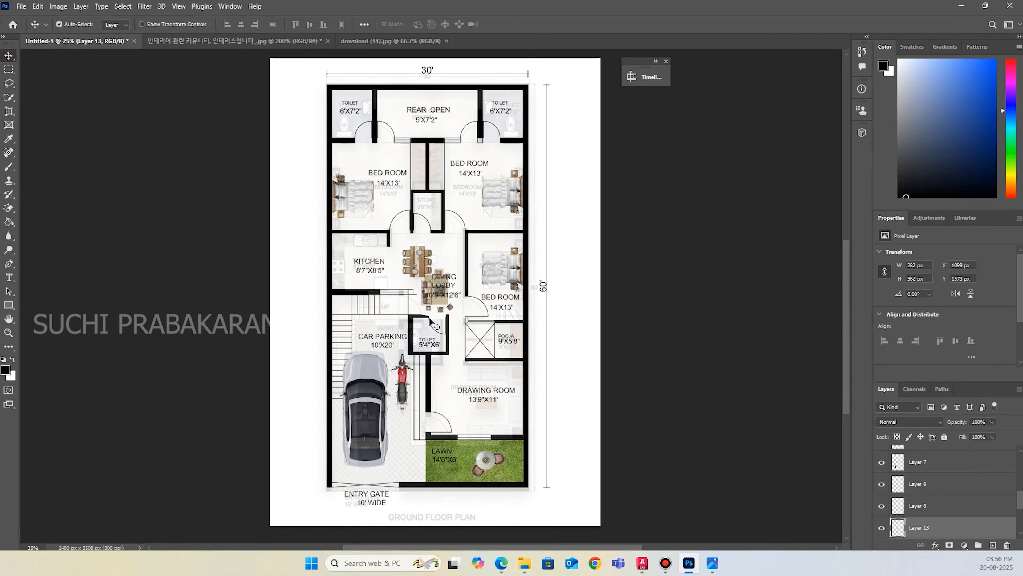
mouse_move(439, 302)
left_mouse_down()
mouse_move(482, 407)
mouse_move(518, 433)
mouse_move(495, 355)
mouse_move(446, 356)
left_mouse_up()
Flip the sofa set both ways, scale it to about 405 x 520 px against the drawing room's outer wall, and commit.
key("ctrl+t")
left_click_drag(505, 383, 527, 370)
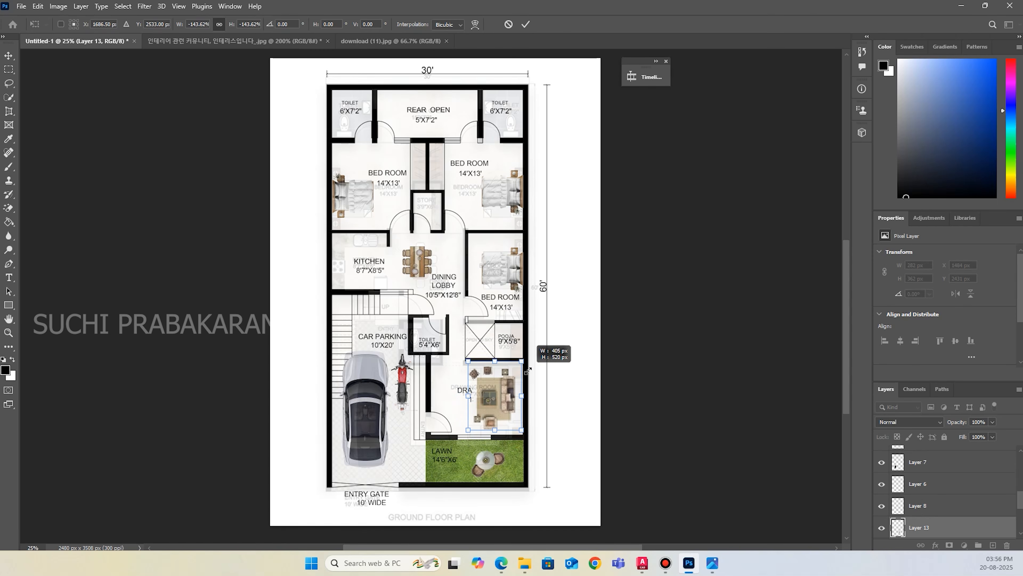
left_click_drag(501, 402, 502, 407)
left_click(525, 25)
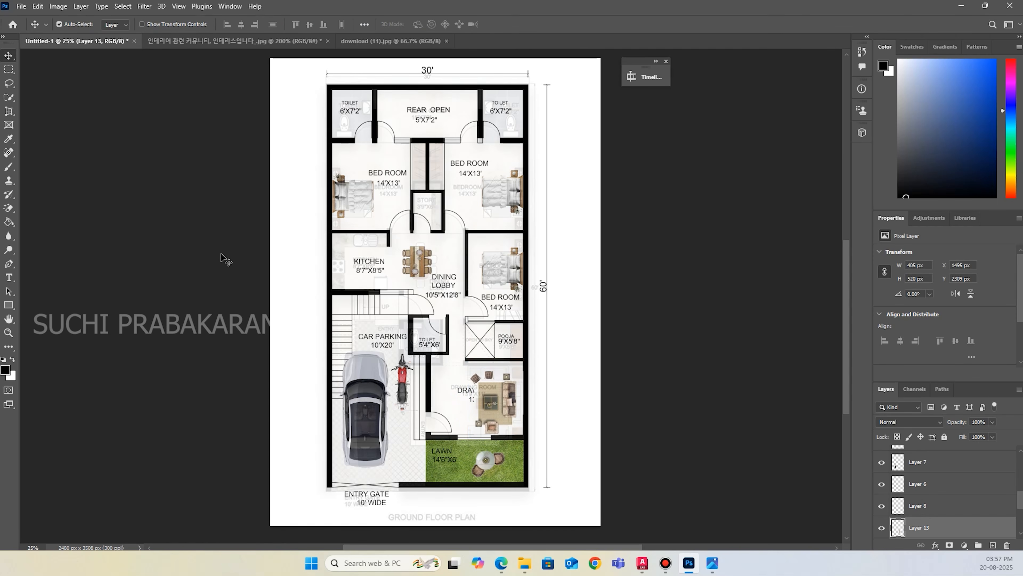
key("ctrl+plus")
key("ctrl+plus")
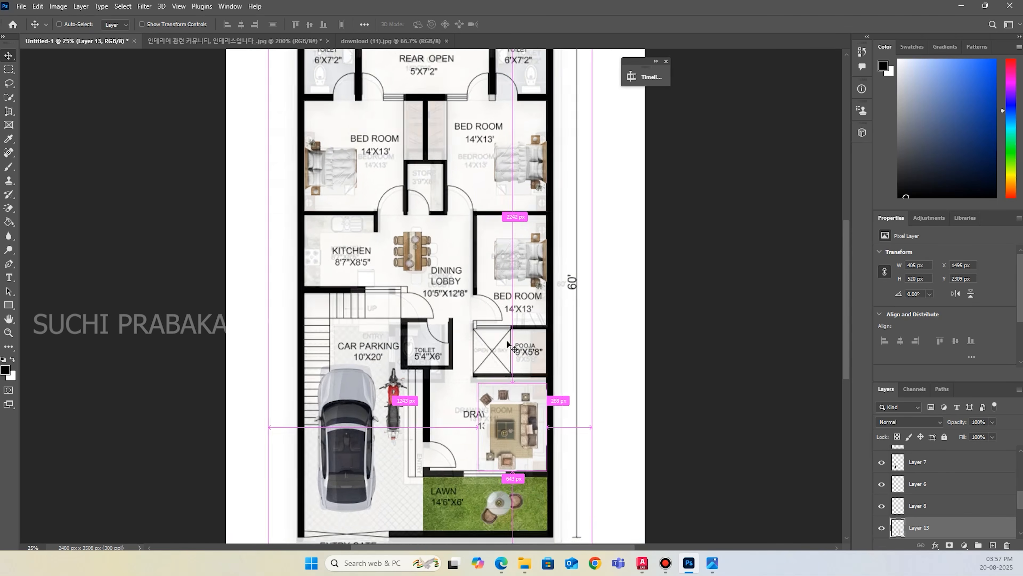
Nudge the sofa set upward within the drawing room to Y 2285 px.
scroll(563, 428, "down", 3)
left_click(575, 387)
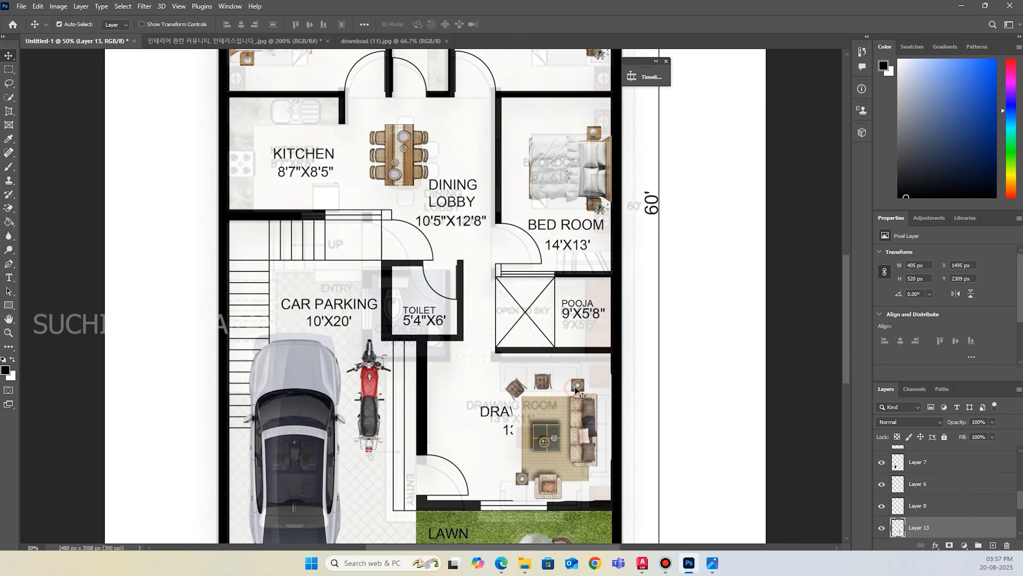
key("Up")
key("Up")
key("Up")
key("Up")
key("Up")
key("Up")
key("Up")
key("Up")
key("Up")
key("Up")
key("Up")
key("Up")
key("Up")
key("Up")
key("Up")
key("Up")
key("Up")
key("Up")
key("Up")
key("Up")
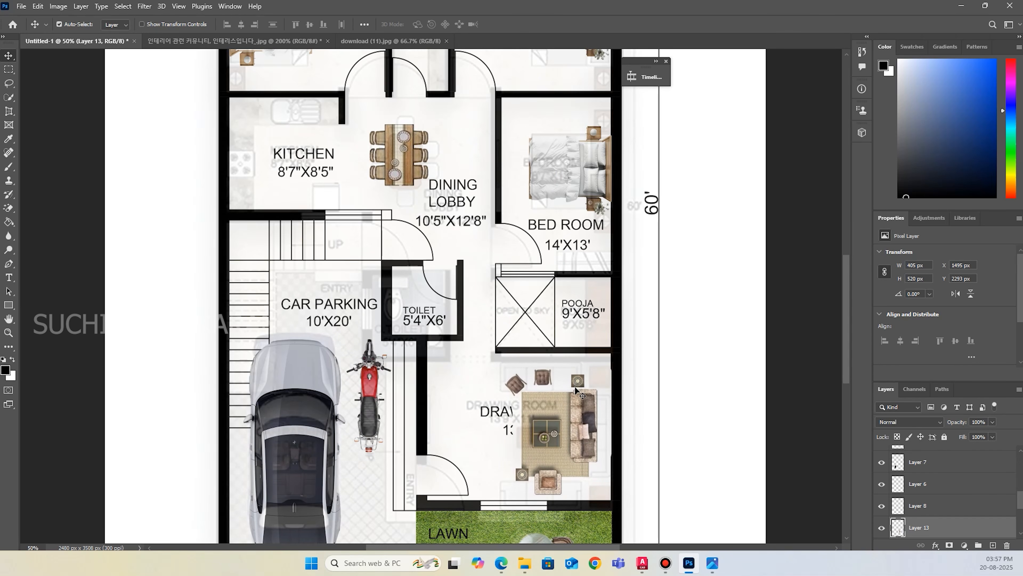
key("Up")
key("Up")
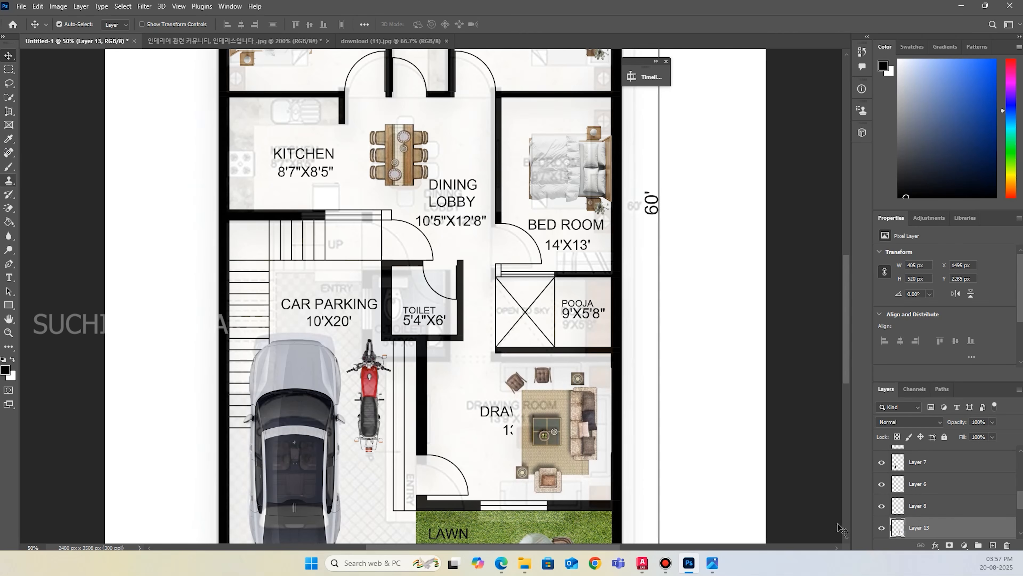
Hide the Background layer, remove the sofa set's white backdrop with the Magic Eraser, and show the Background again.
scroll(918, 525, "down", 3)
left_click(883, 527)
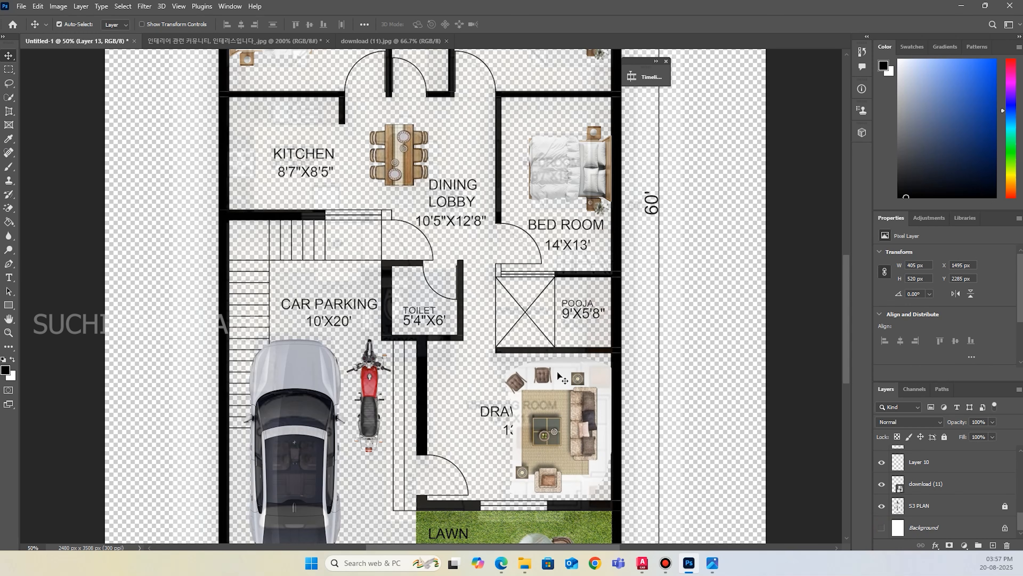
left_click(8, 209)
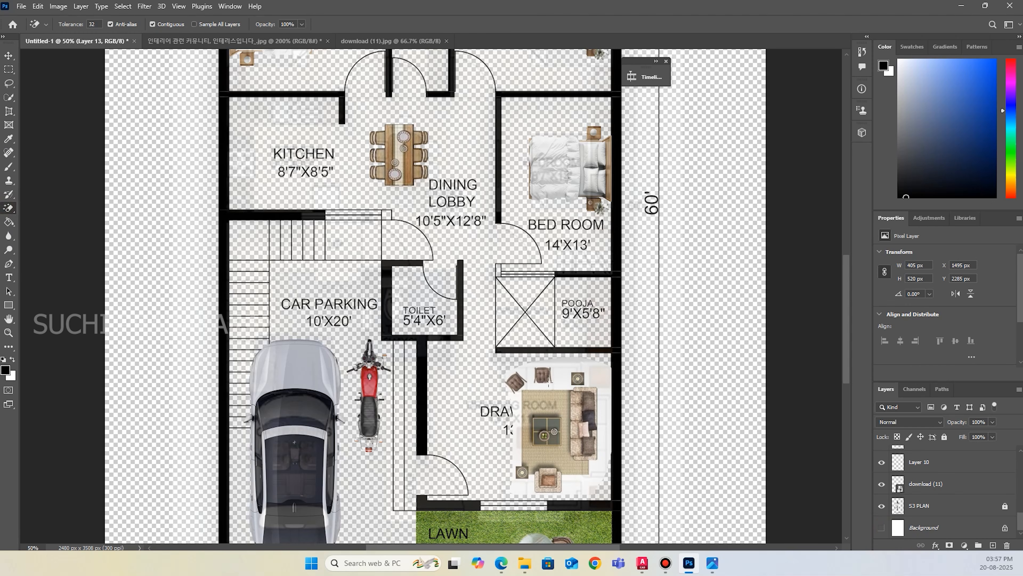
left_click(606, 375)
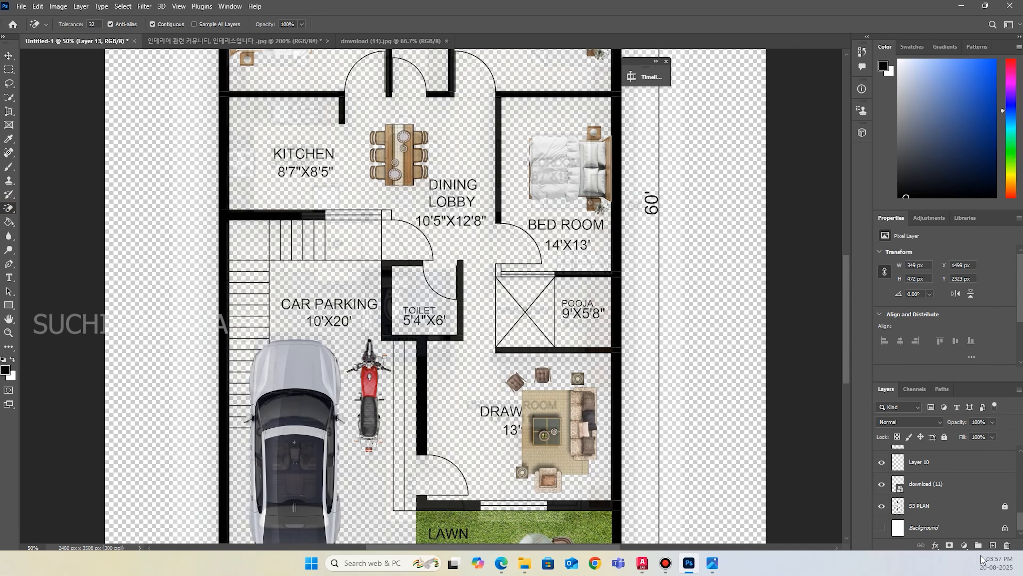
left_click(881, 527)
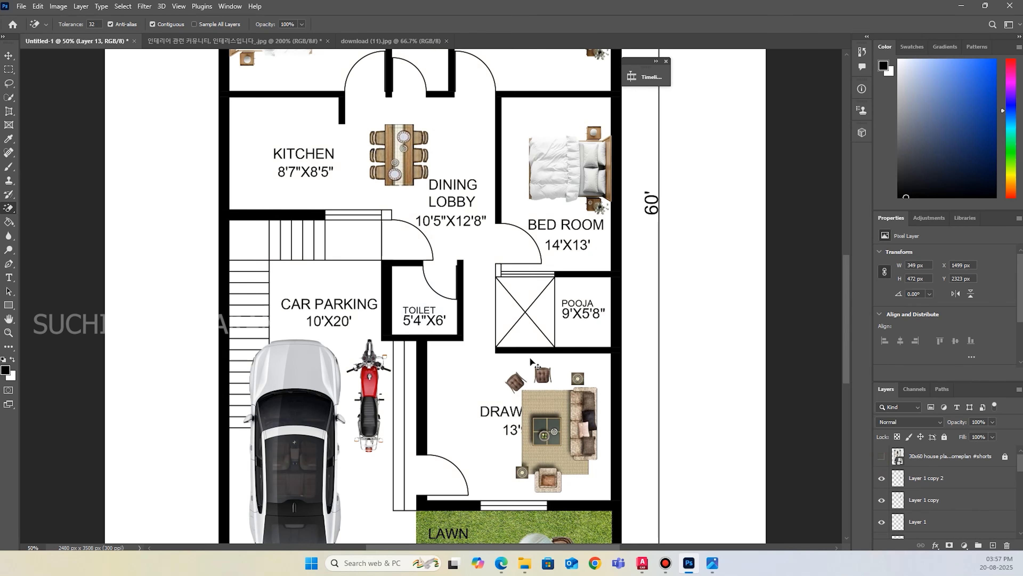
Review the whole plan without the faded reference and turn the reference layer back on.
key("ctrl+minus")
key("ctrl+minus")
scroll(531, 358, "up", 1)
scroll(531, 358, "up", 1)
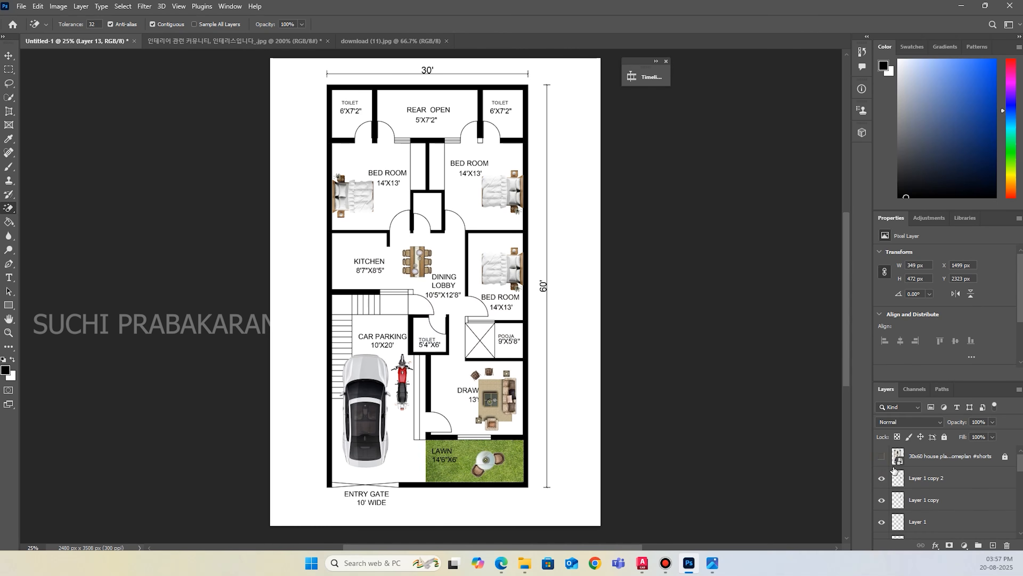
left_click(881, 459)
Find the S3 PLAN layer that holds the walls and room labels and unlock it.
scroll(947, 496, "down", 5)
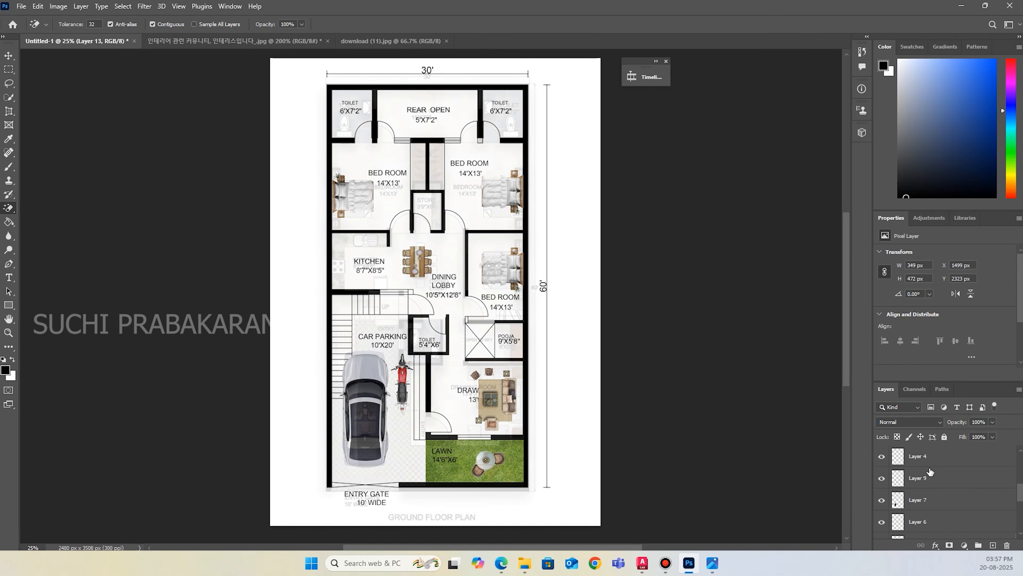
scroll(838, 497, "down", 1)
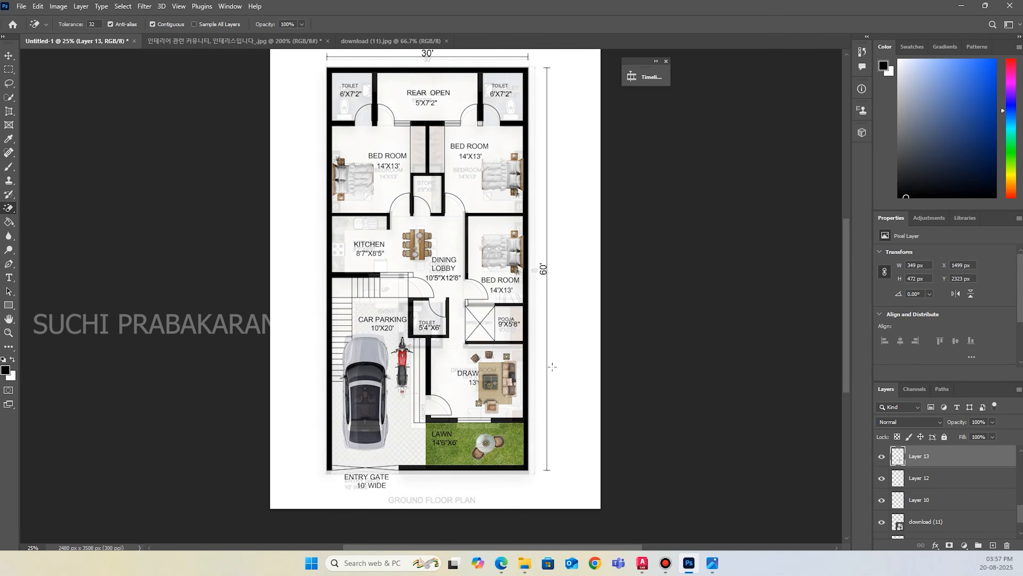
left_click(923, 509)
left_click(880, 500)
left_click(881, 500)
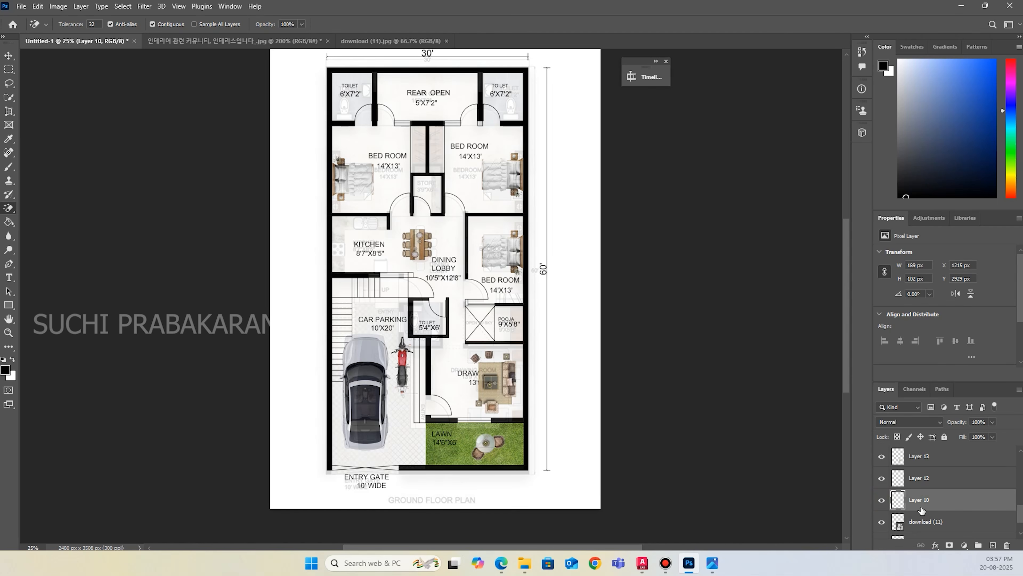
scroll(934, 524, "down", 2)
left_click(962, 514)
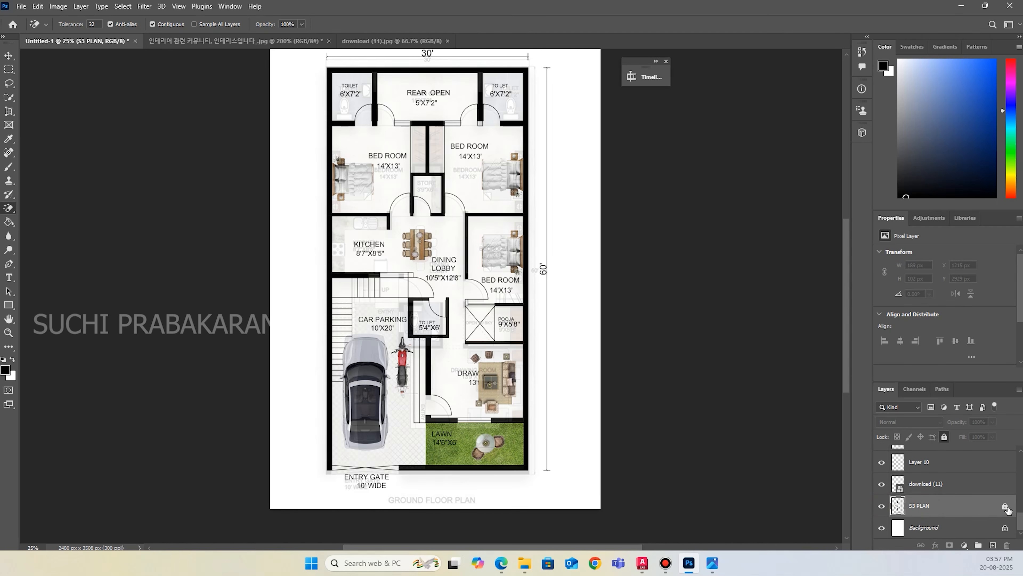
left_click(944, 437)
Lasso the drawing room's name and size label on the S3 PLAN layer, cut it out and paste it as a separate layer.
left_click(9, 83)
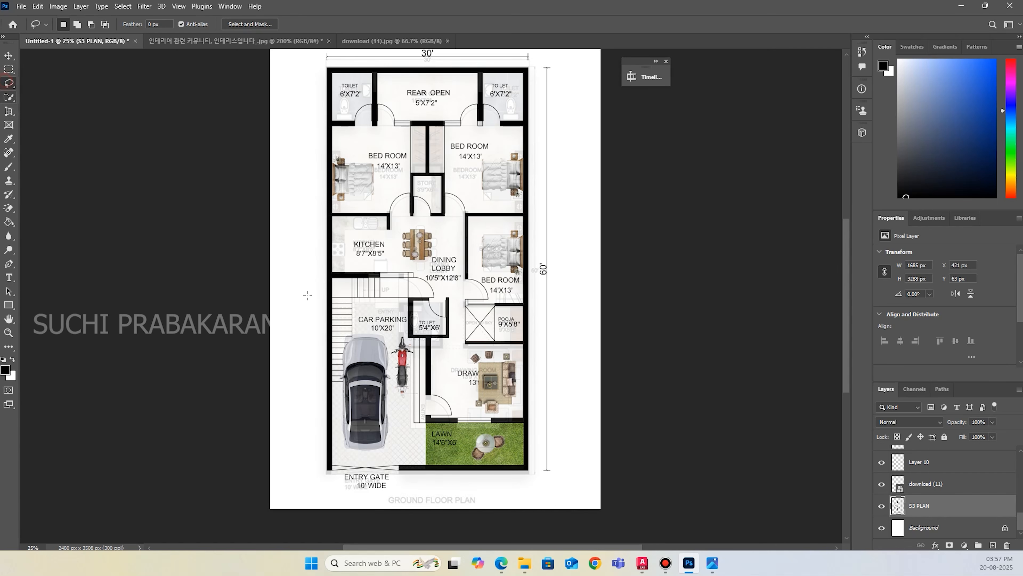
left_click_drag(503, 356, 455, 360)
left_click_drag(500, 354, 501, 351)
key("Delete")
key("ctrl+v")
left_click(9, 55)
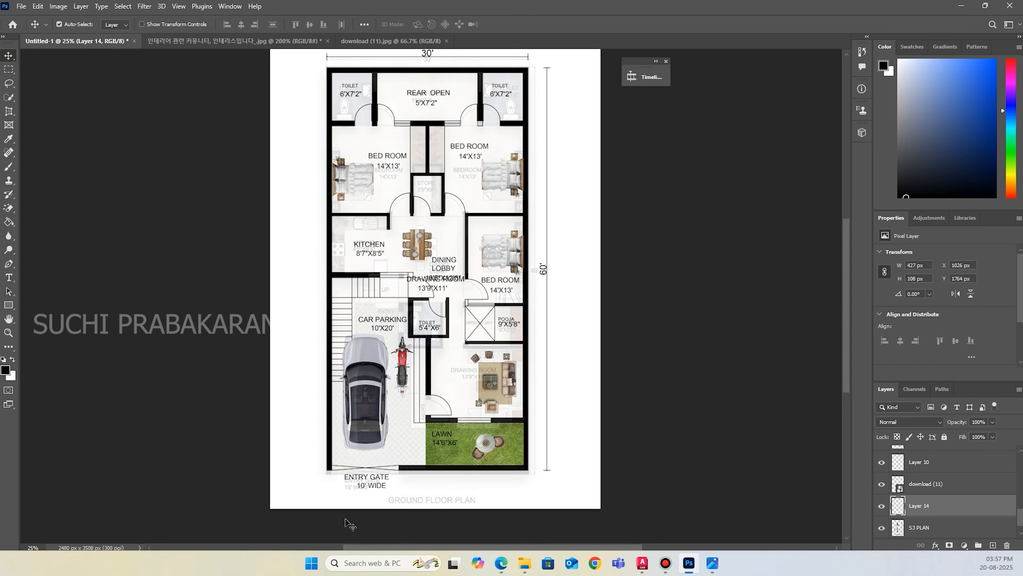
Move the pasted DRAWING ROOM 13'9"X11' label back into the drawing room, at about X 1264, Y 2451 px.
key("ctrl+plus")
key("ctrl+plus")
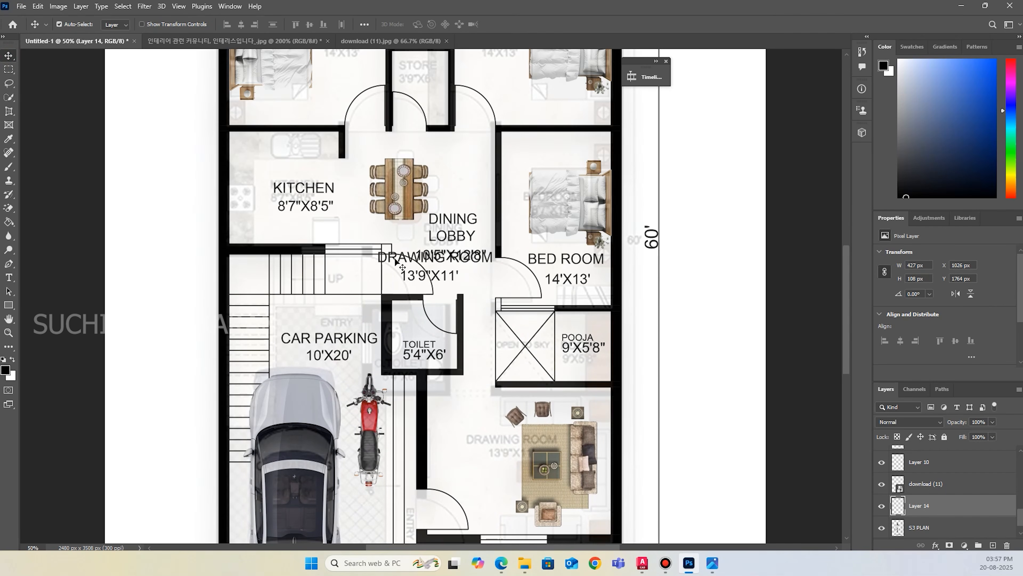
mouse_move(396, 260)
left_mouse_down()
mouse_move(440, 335)
mouse_move(443, 452)
mouse_move(432, 453)
mouse_move(456, 443)
left_mouse_up()
Reorder the drawing room label's layer below the S3 PLAN layer and check which area the download (11) layer covers.
scroll(500, 432, "down", 1)
scroll(501, 432, "down", 2)
scroll(952, 516, "down", 1)
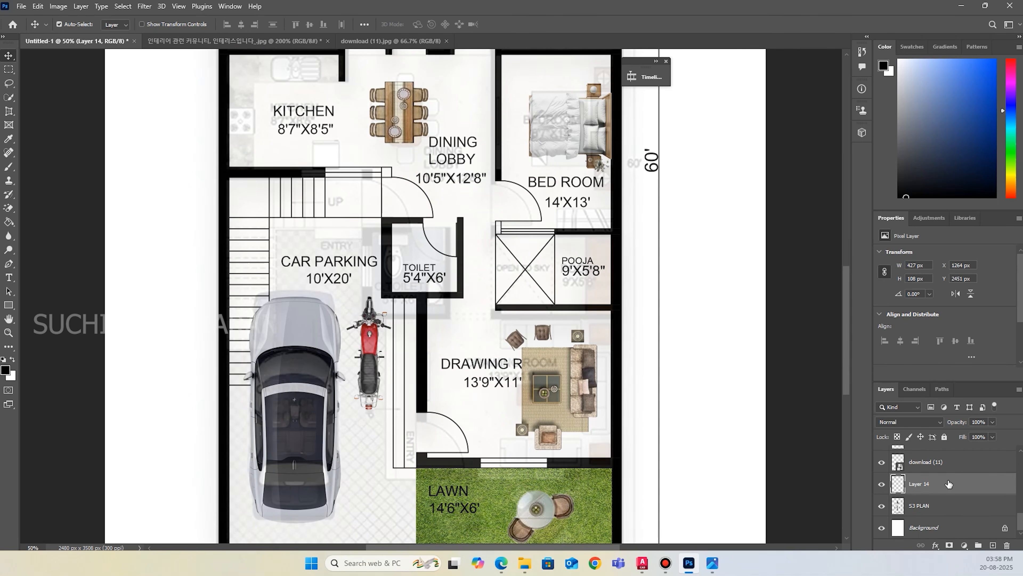
left_click_drag(945, 488, 947, 524)
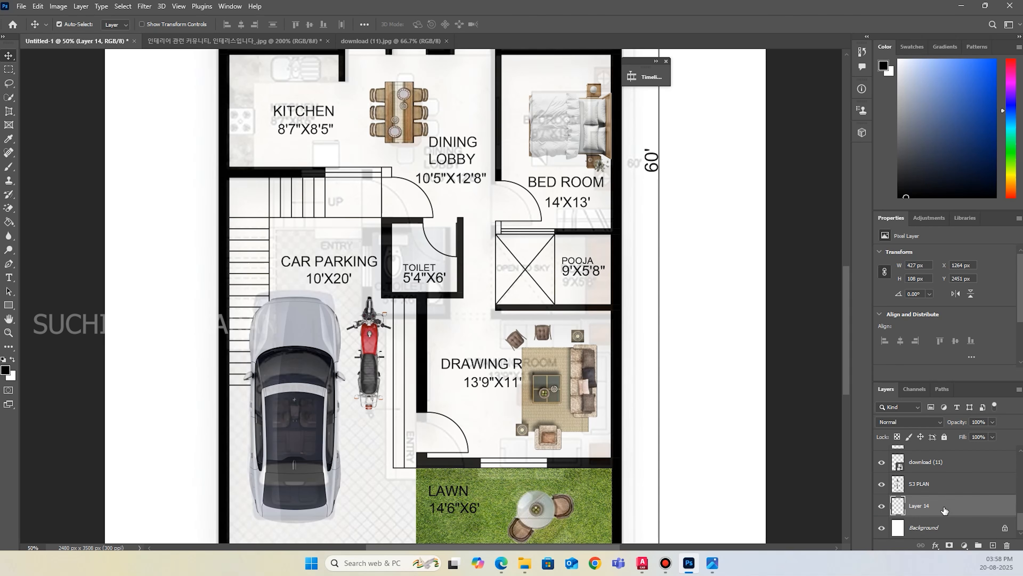
left_click(882, 462)
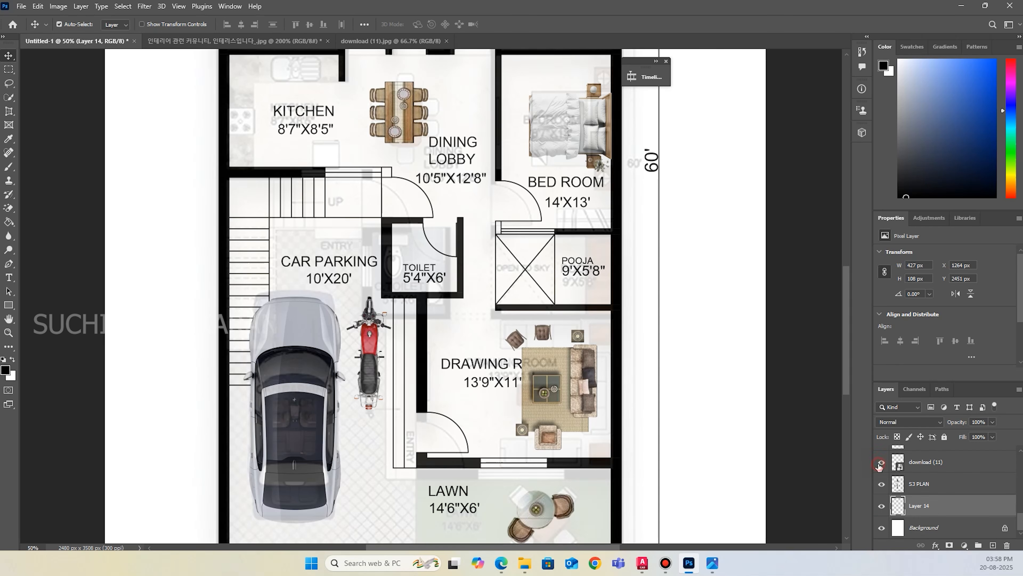
left_click(881, 464)
Move the sofa set's layer beneath the drawing room label's layer, directly above the Background.
scroll(917, 466, "up", 1)
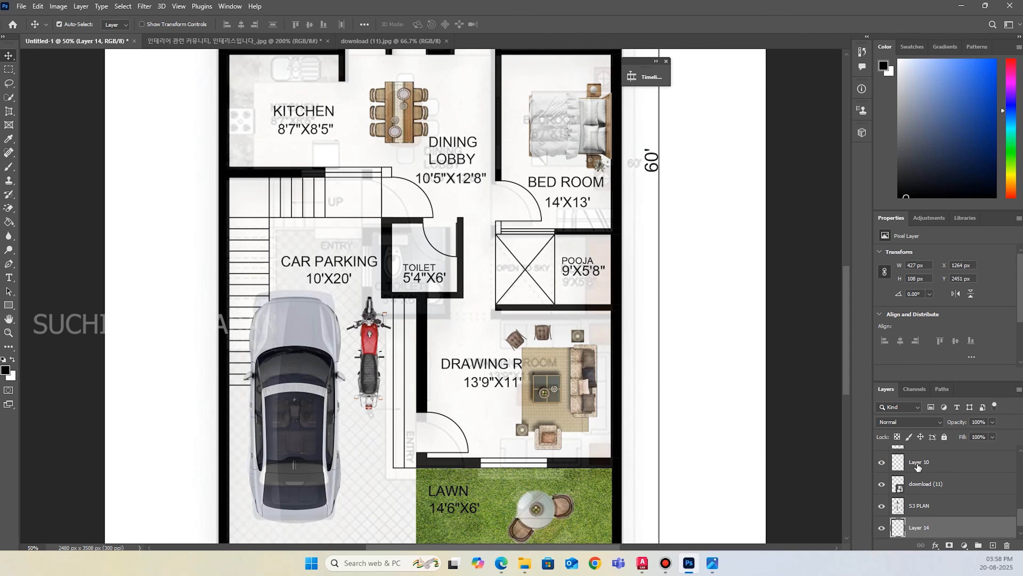
left_click(568, 413)
left_click_drag(948, 461, 943, 524)
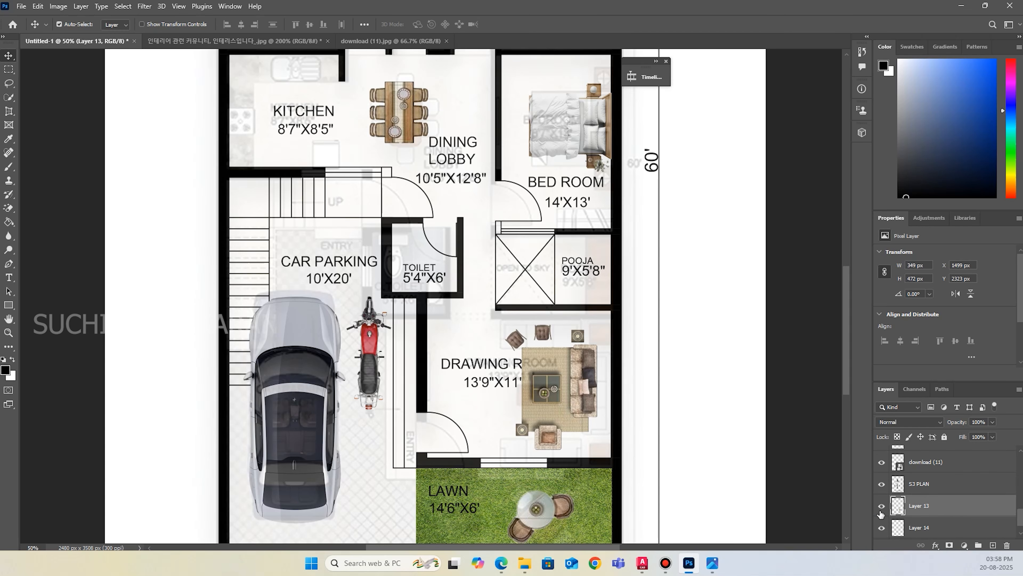
mouse_move(912, 509)
left_mouse_down()
mouse_move(980, 523)
mouse_move(934, 516)
left_mouse_up()
scroll(936, 510, "down", 1)
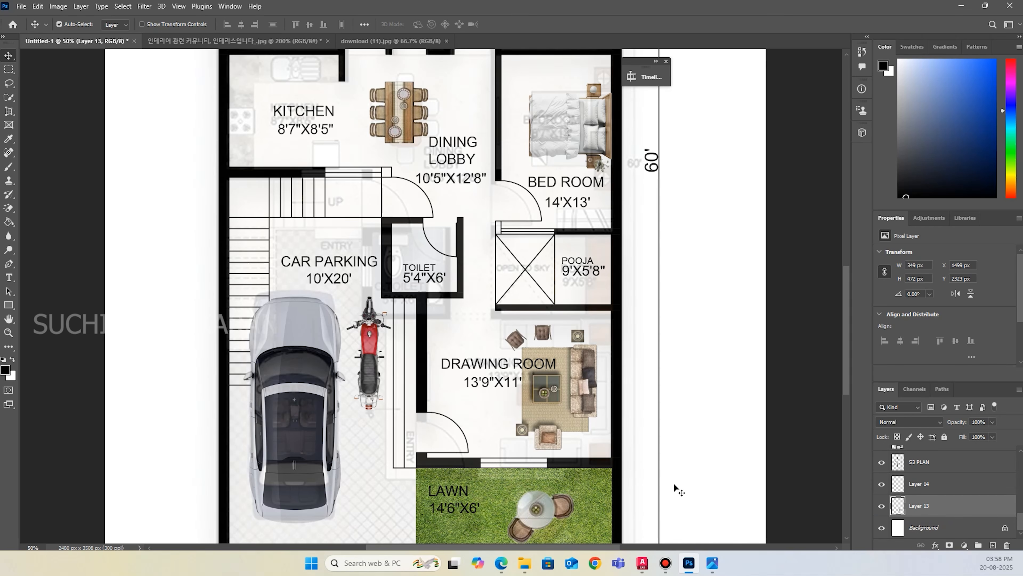
scroll(544, 423, "up", 5)
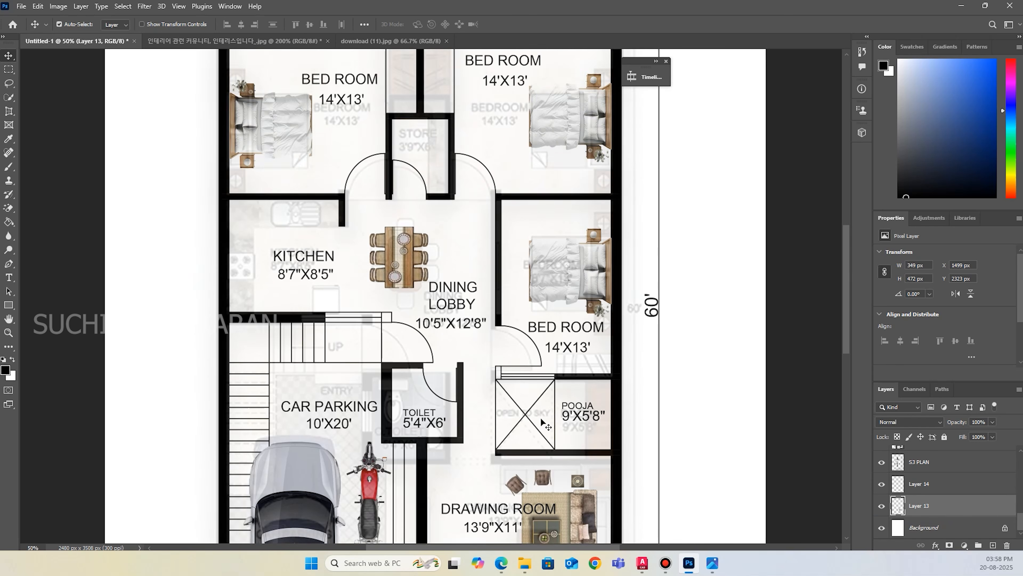
scroll(544, 423, "up", 8)
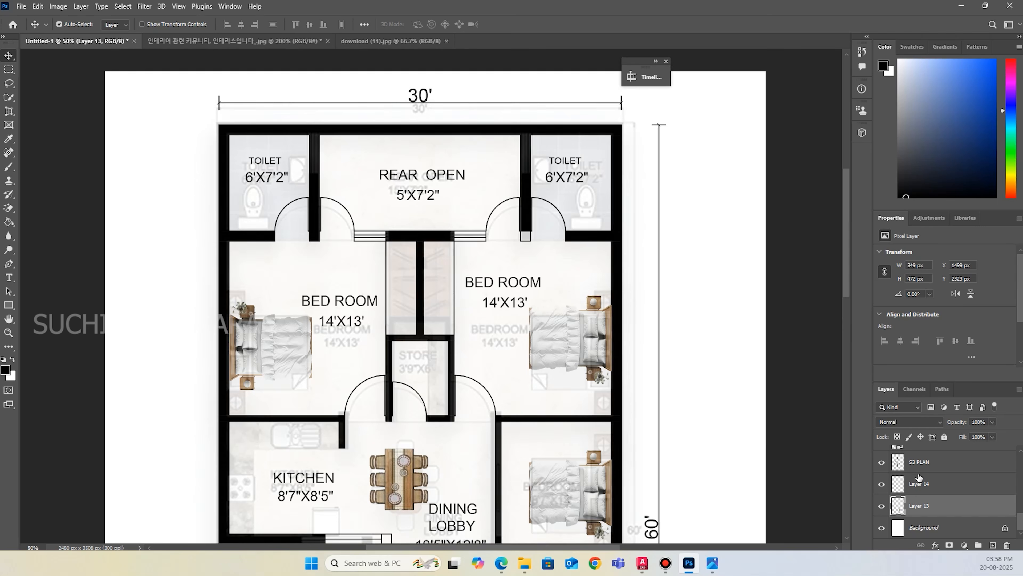
scroll(915, 482, "up", 5)
scroll(410, 355, "down", 5)
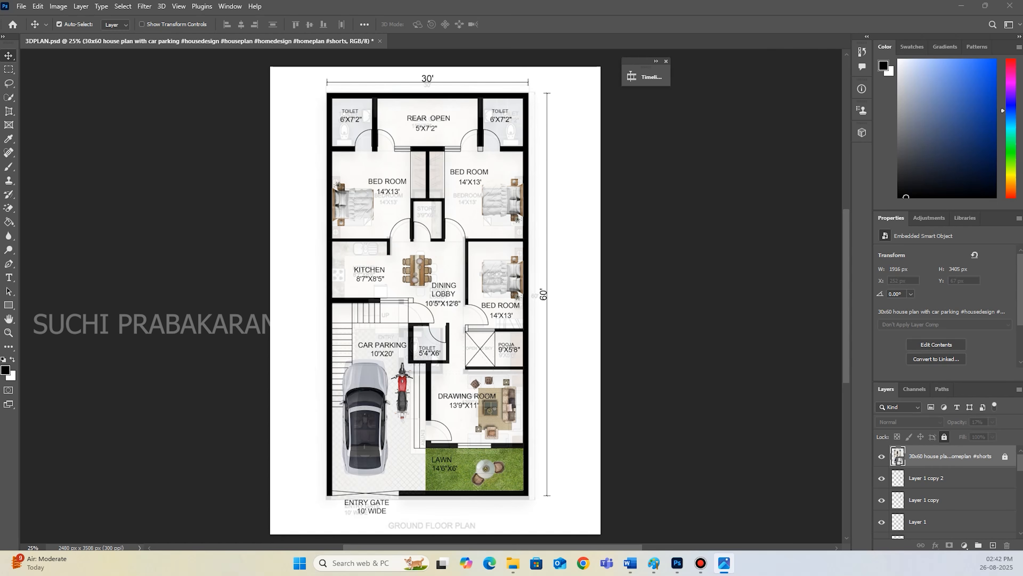
Place the download (19) beige texture in the plan, scale it to about 41% and move it to the plan's upper-left corner.
left_click_drag(366, 328, 566, 328)
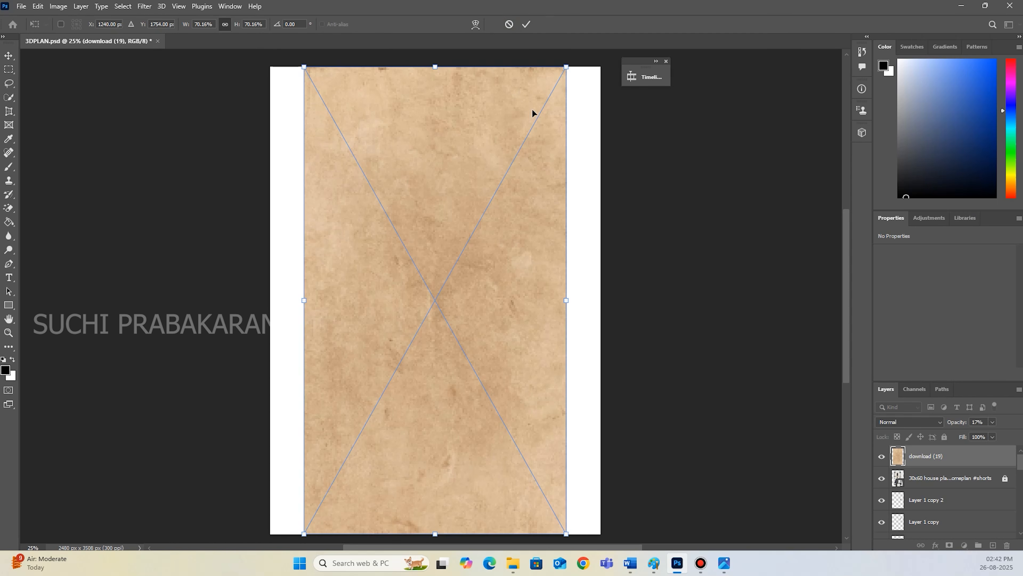
left_click(526, 25)
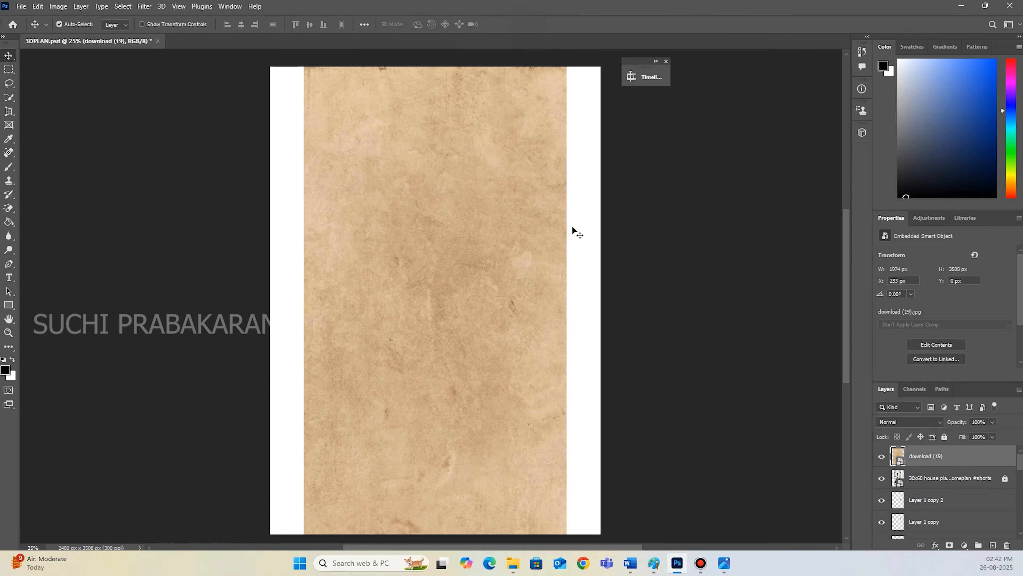
key("ctrl+t")
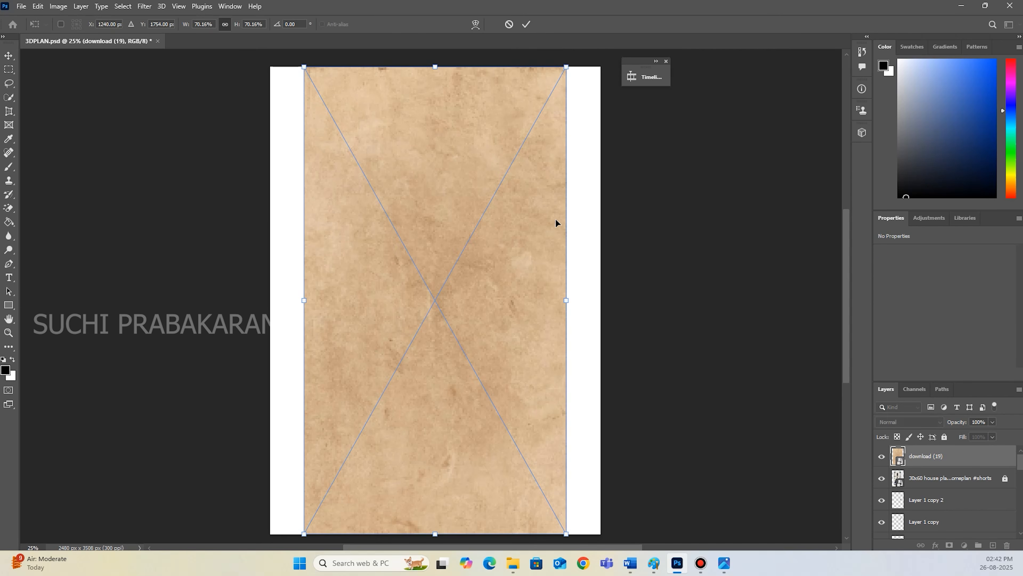
left_click_drag(565, 67, 473, 259)
left_click_drag(420, 313, 442, 144)
Stretch the texture non-proportionally to about 52.66% by 34.34% so it spans the plan from the rear wall to the dining lobby, and commit.
left_click(224, 25)
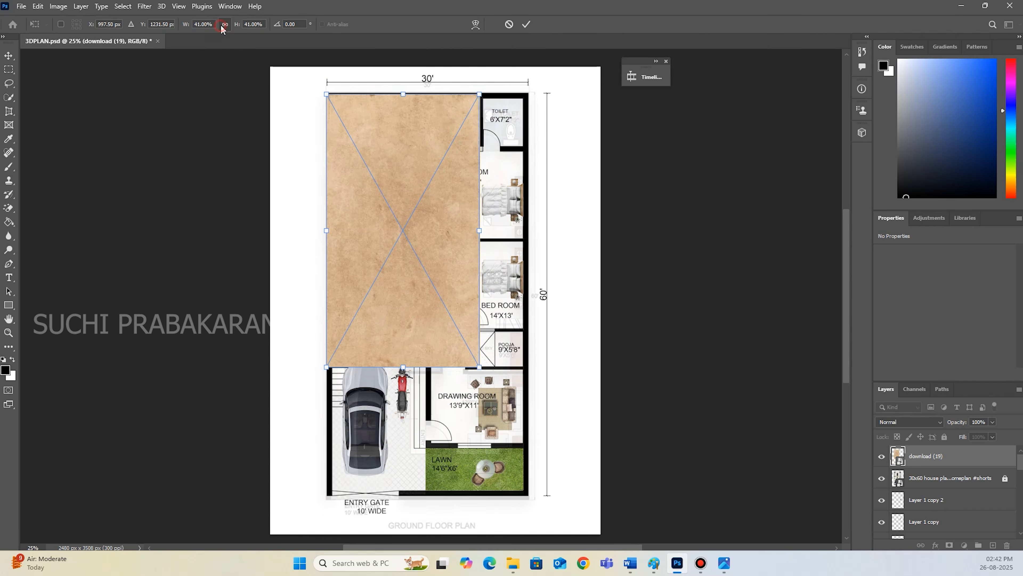
left_click_drag(480, 232, 525, 230)
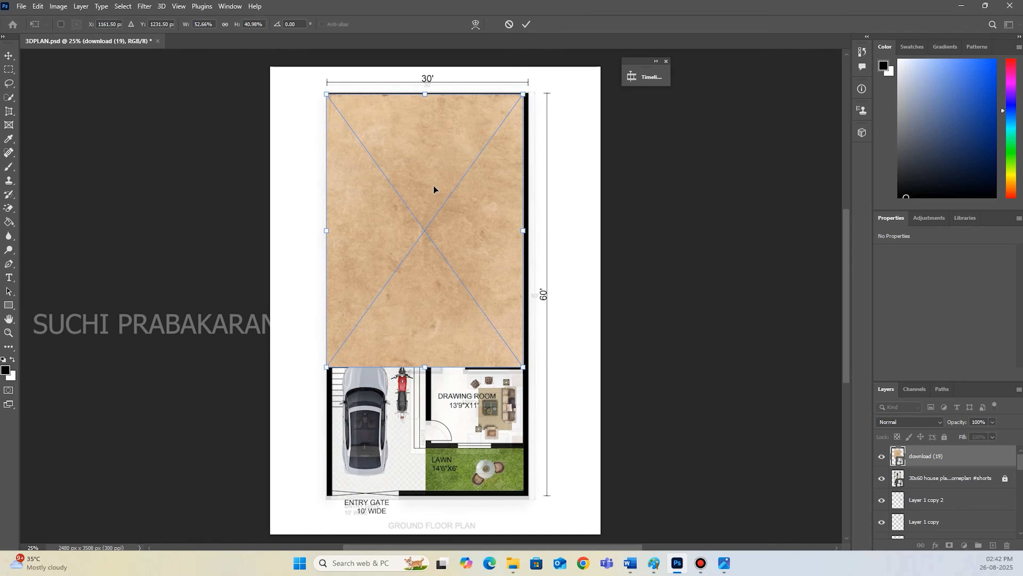
key("Right")
key("Right")
key("Right")
key("Right")
key("Right")
key("Right")
key("Right")
key("Right")
key("Right")
key("Right")
key("Right")
key("Right")
key("Right")
key("Right")
key("Right")
key("Right")
key("Right")
key("Right")
key("Right")
key("Right")
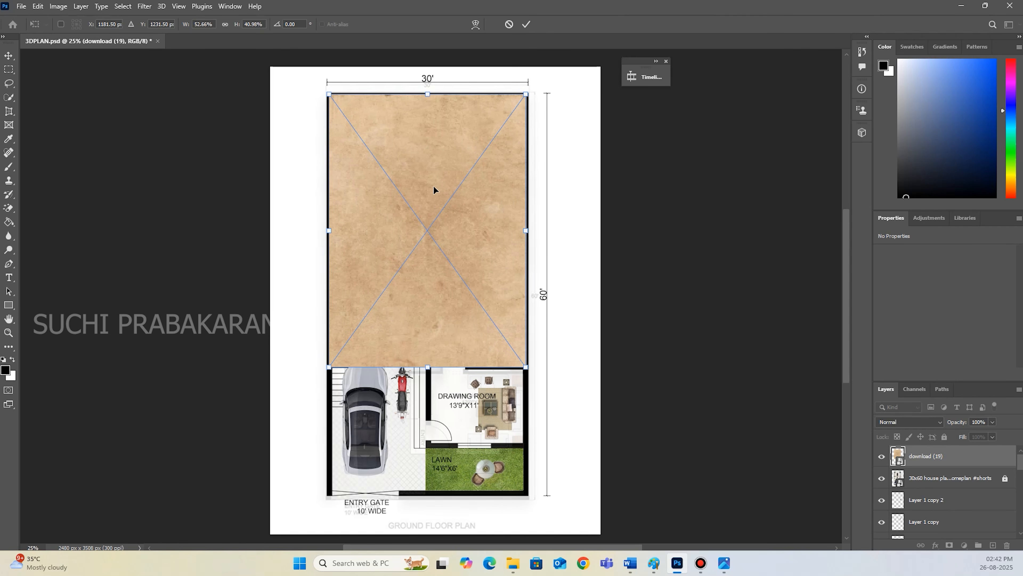
left_click_drag(427, 365, 439, 322)
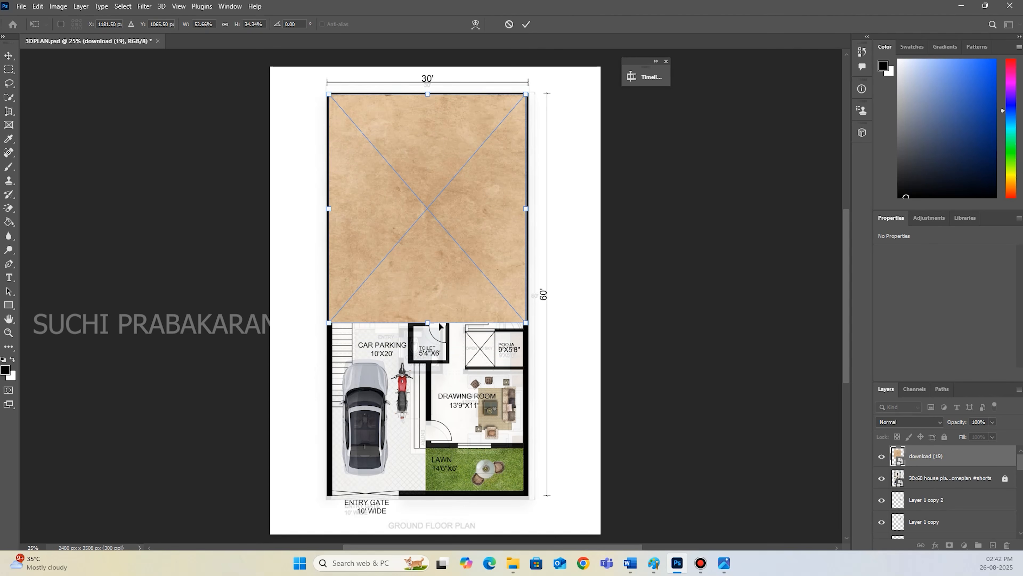
left_click(526, 24)
Lower the beige texture's opacity to 54% and move its layer directly above the Background.
left_click(994, 424)
left_click_drag(995, 434, 969, 516)
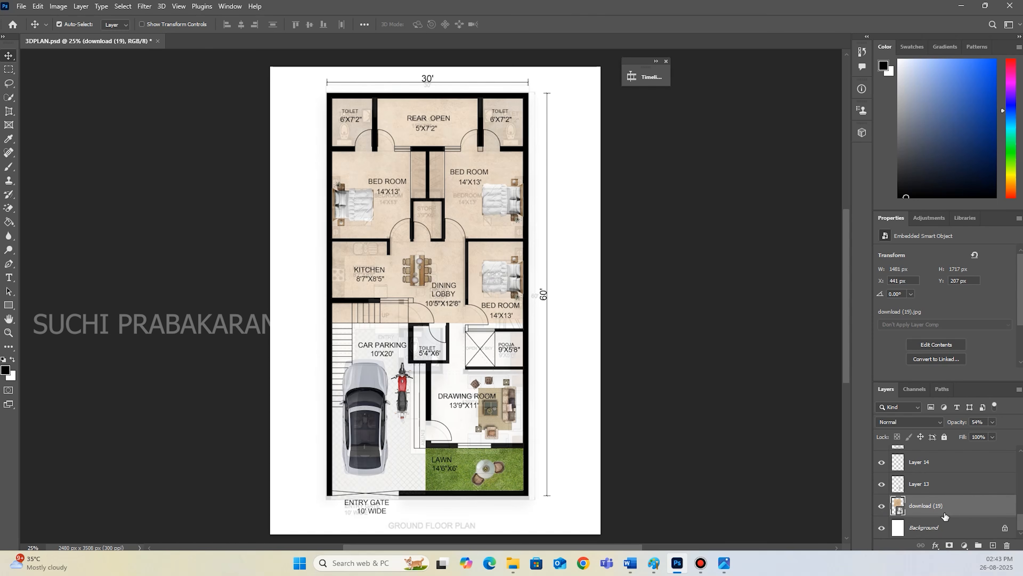
Hide the faded reference layer and check the textured floor plan.
scroll(903, 484, "up", 10)
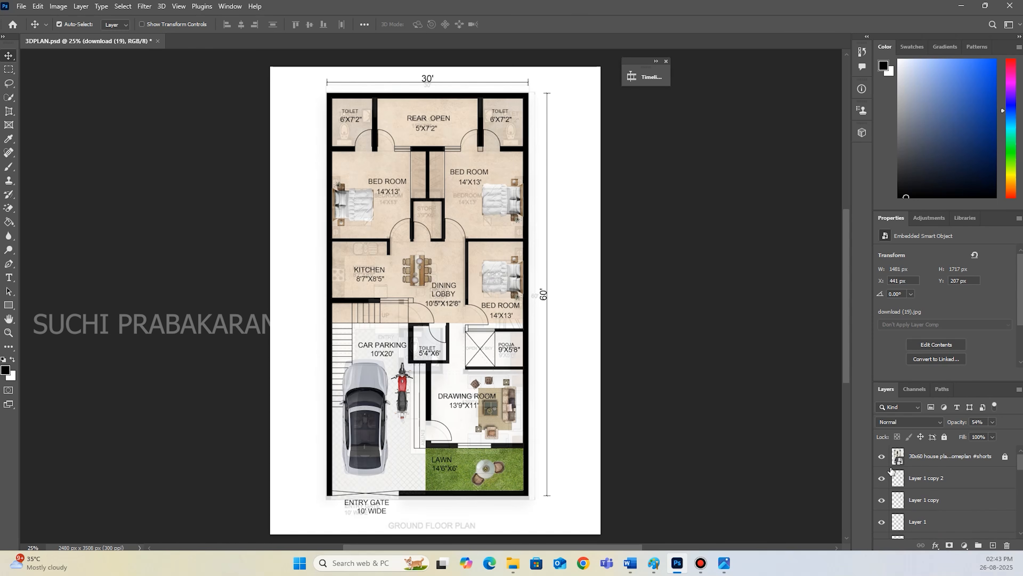
left_click(882, 456)
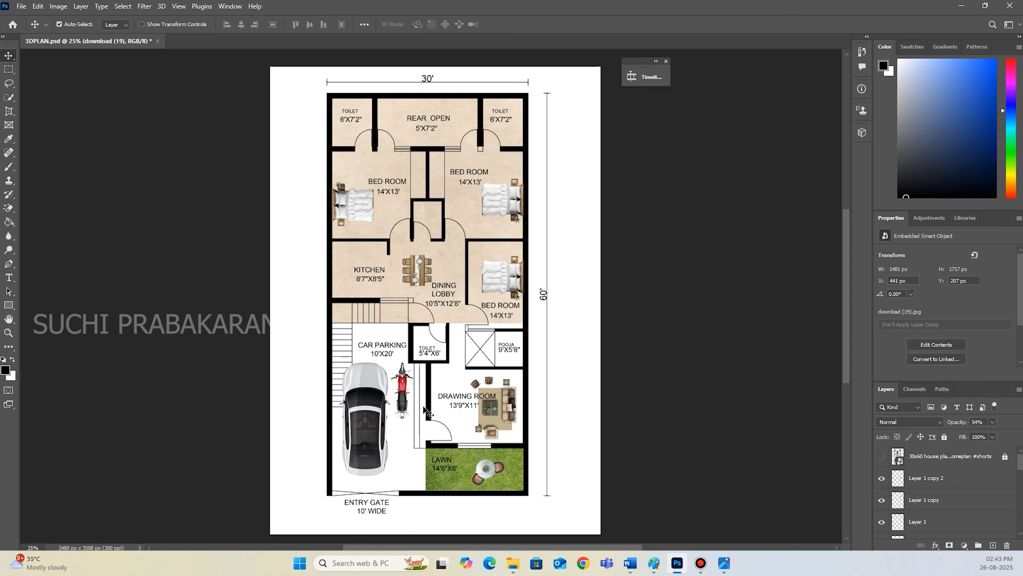
scroll(474, 358, "down", 1)
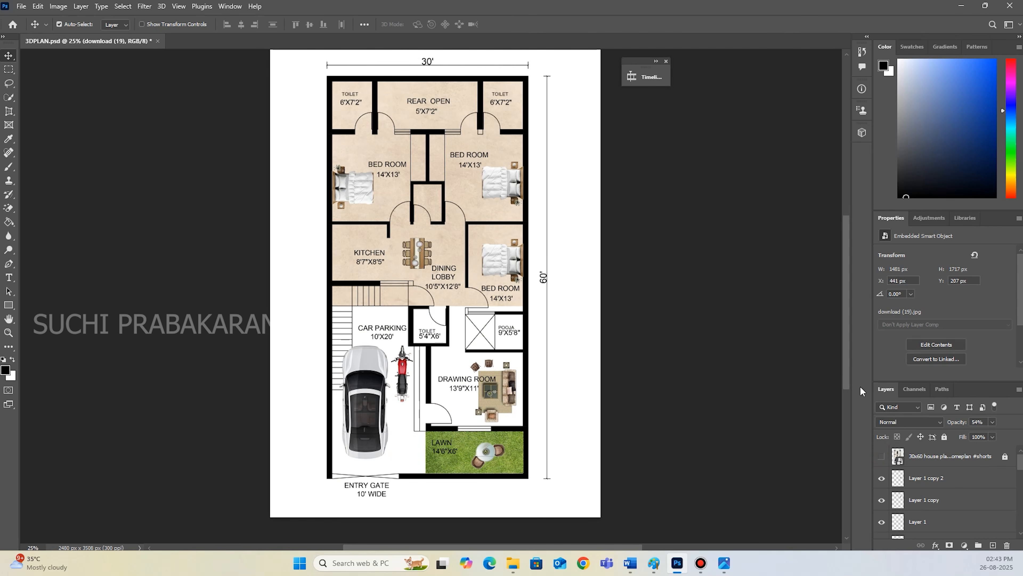
Consult the reference house plan image, duplicate the beige floor texture, and move the copy down toward the drawing room.
left_click_drag(1022, 162, 672, 128)
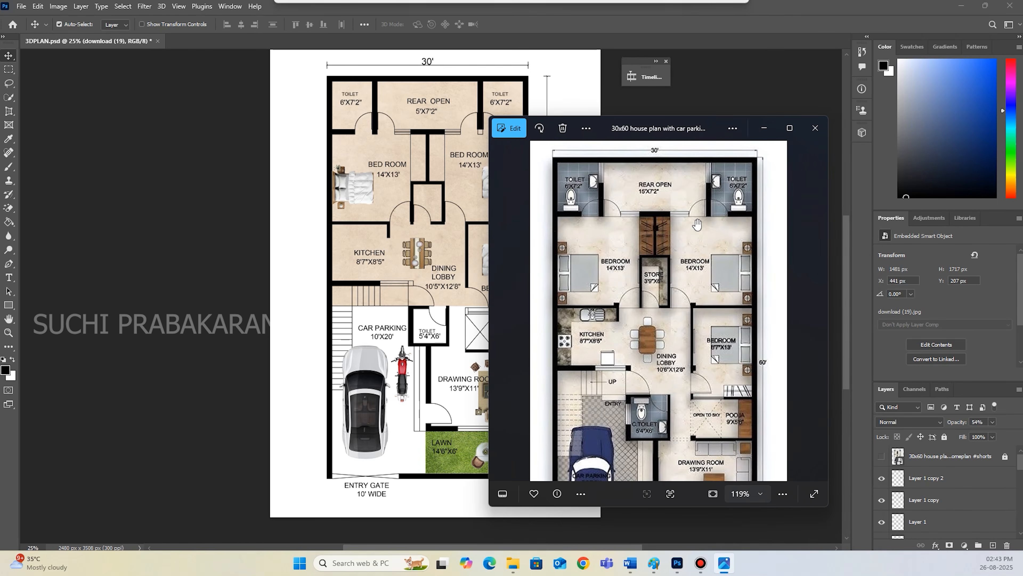
scroll(707, 296, "down", 3)
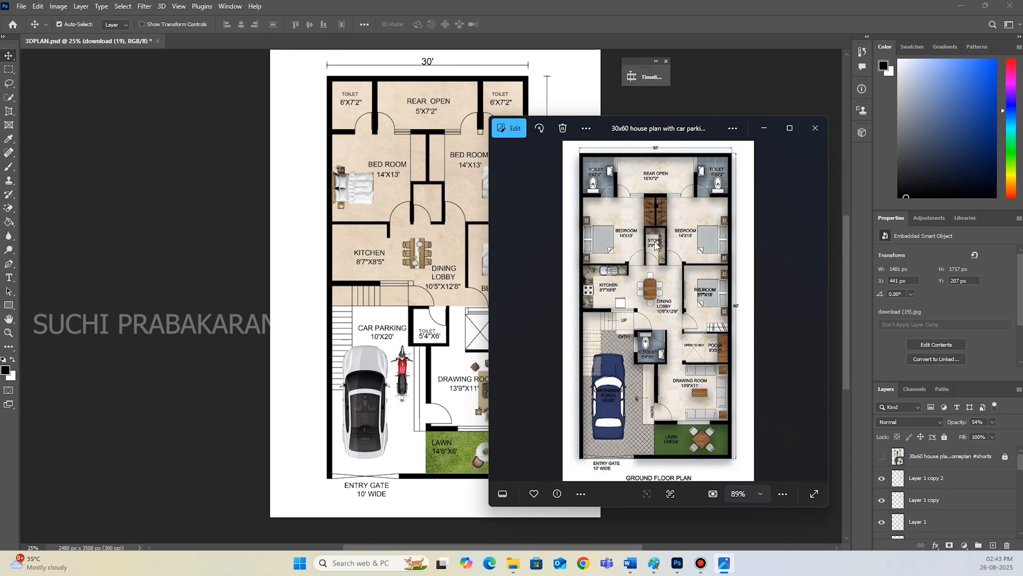
left_click_drag(643, 130, 1022, 127)
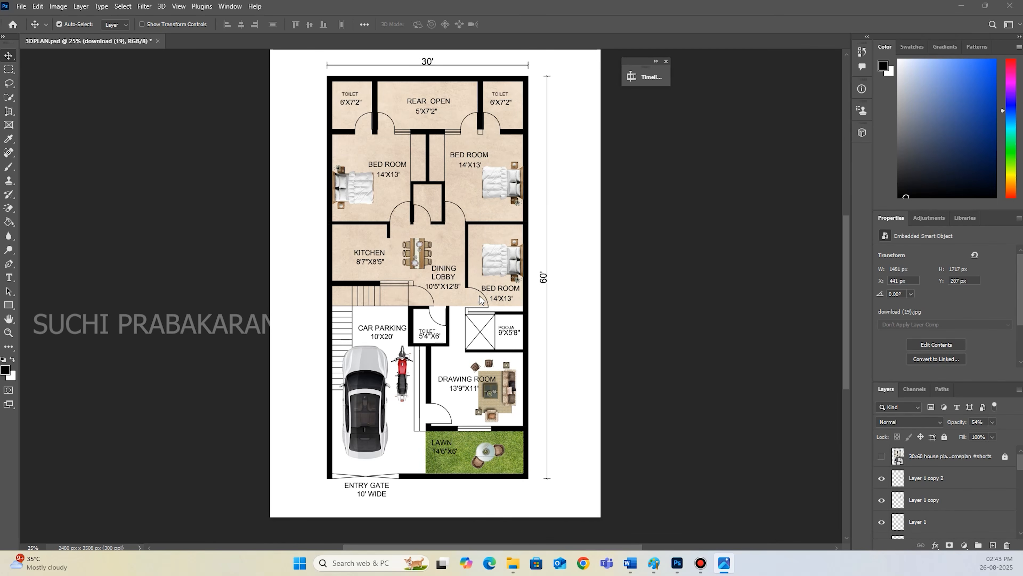
left_click(476, 278)
key("ctrl+c")
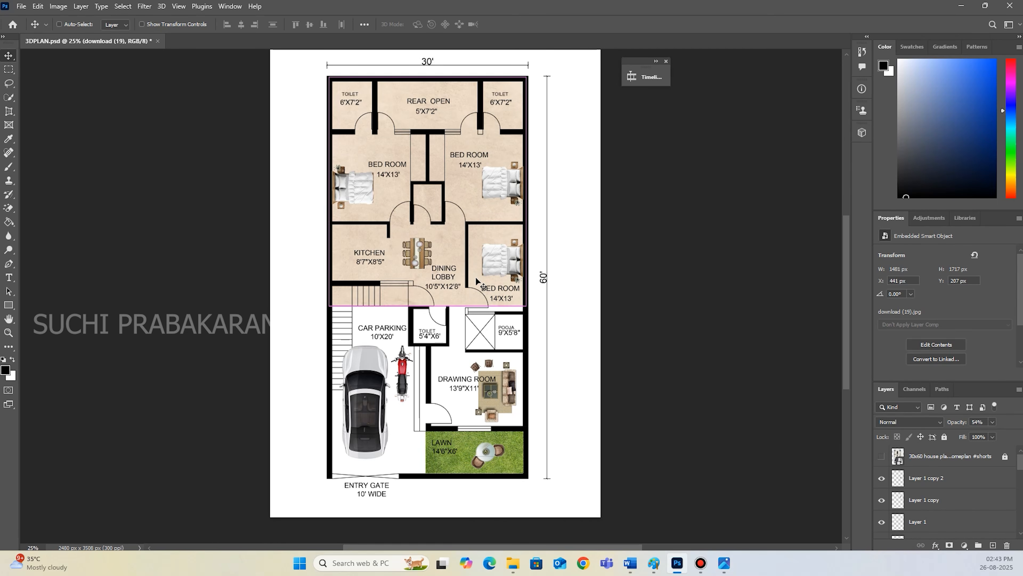
key("ctrl+v")
left_click_drag(454, 236, 483, 241)
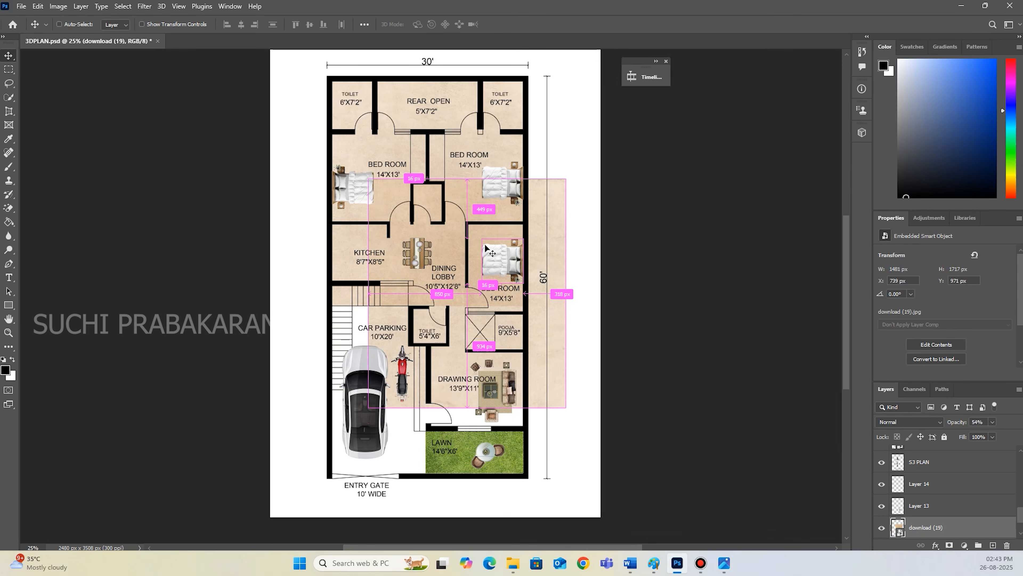
Resize the beige copy to 26.28% by 17.90% so it covers the drawing room, pooja area and passage, and commit.
key("ctrl+t")
left_click_drag(566, 179, 457, 191)
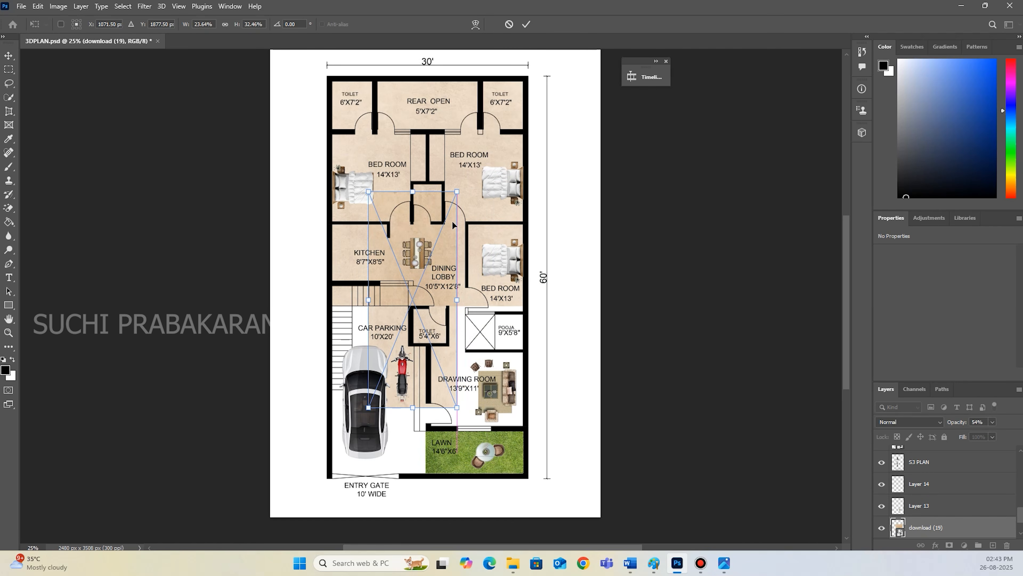
left_click_drag(454, 281, 526, 319)
left_click_drag(475, 209, 477, 306)
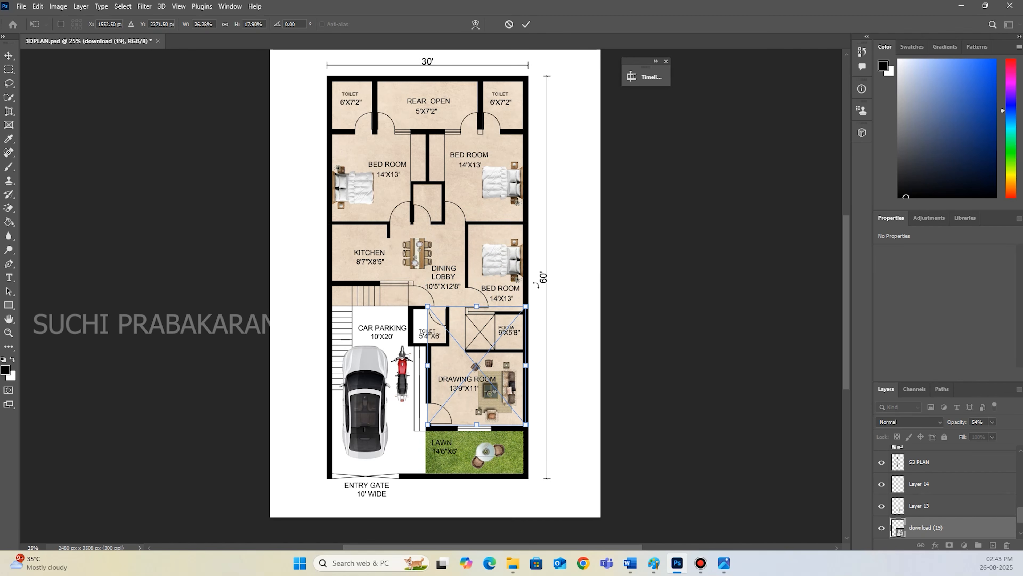
left_click(526, 24)
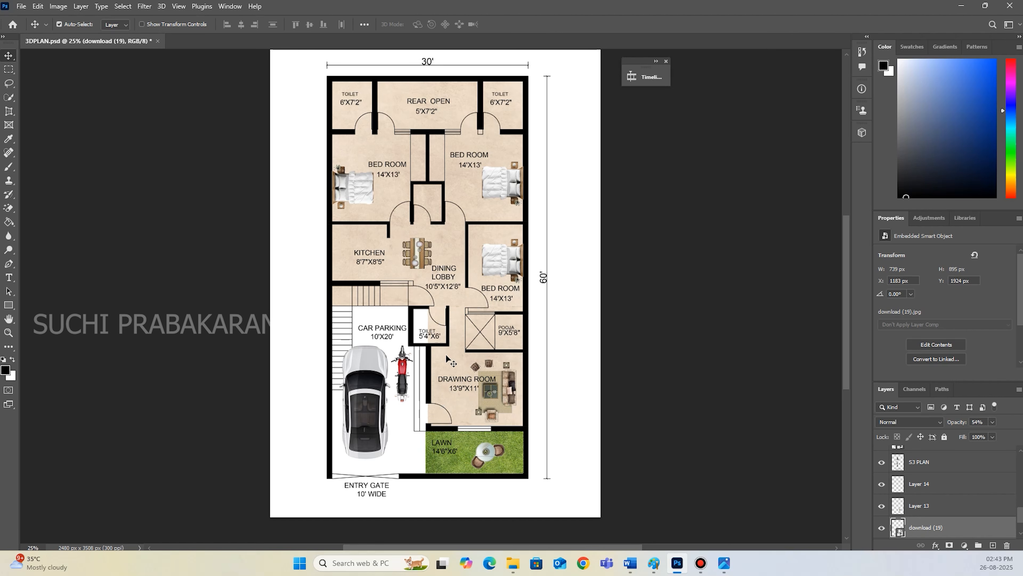
Check the reference plan's flooring and place the "Paving concrete mixed size texture seamless 05602" image in the floor plan.
key("ctrl+plus")
key("ctrl+plus")
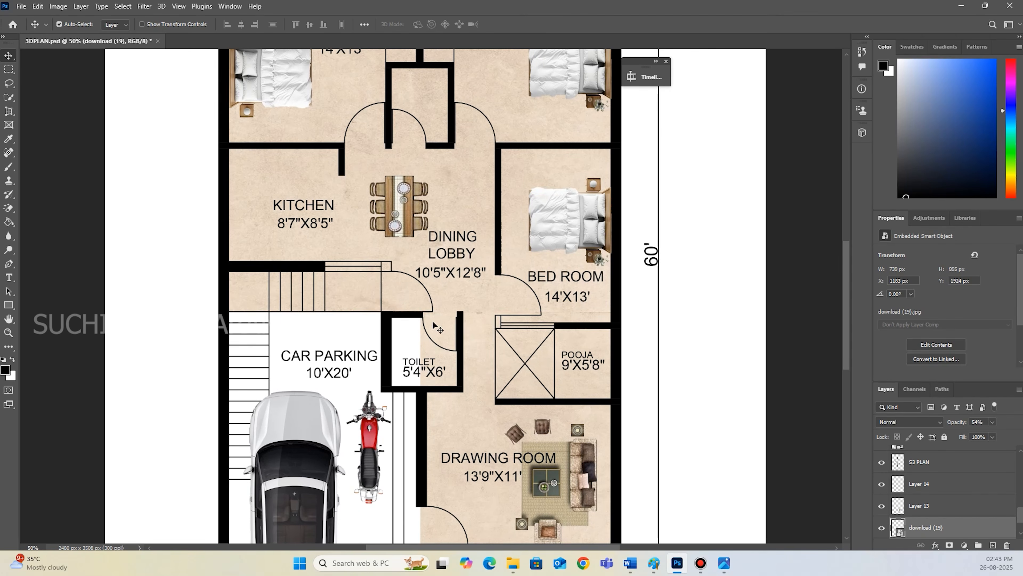
scroll(447, 371, "down", 3)
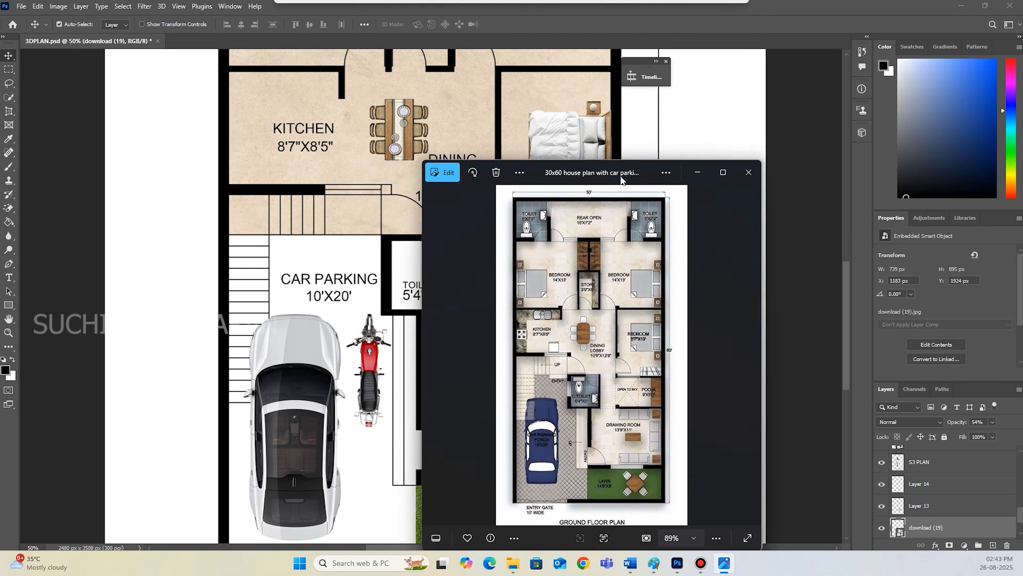
left_click_drag(621, 175, 584, 170)
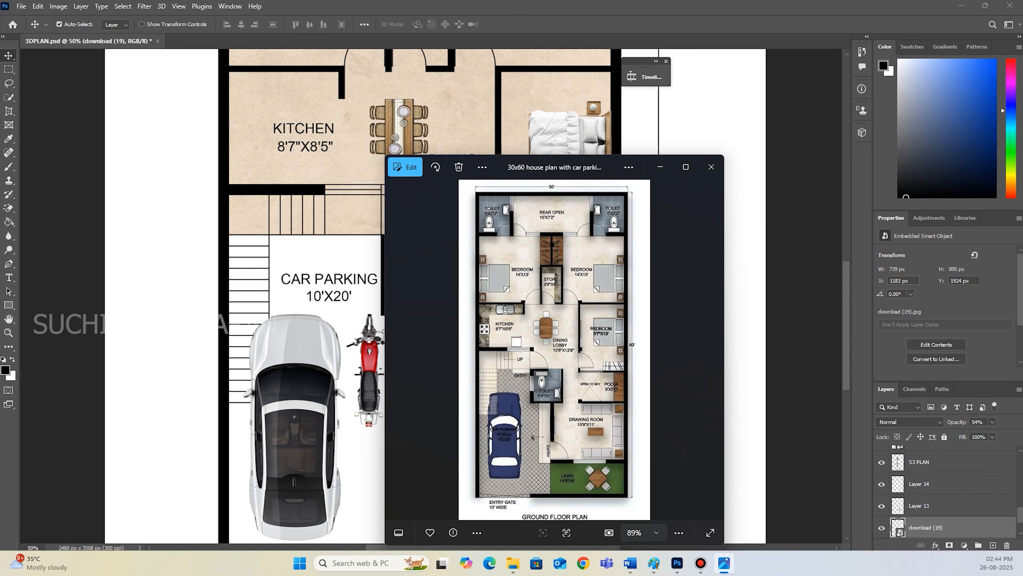
left_click_drag(563, 168, 1022, 171)
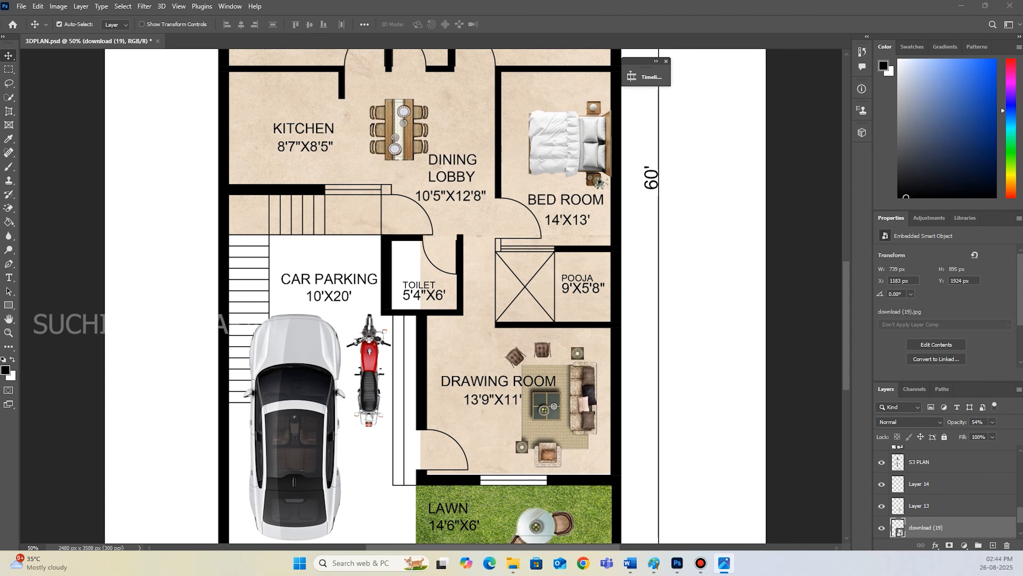
left_click_drag(761, 349, 653, 357)
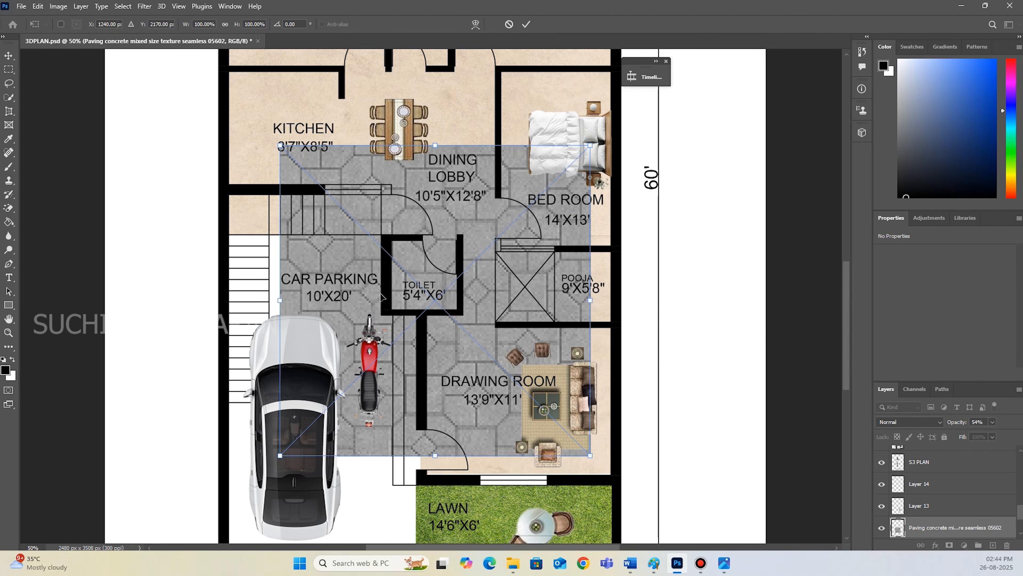
left_click(526, 24)
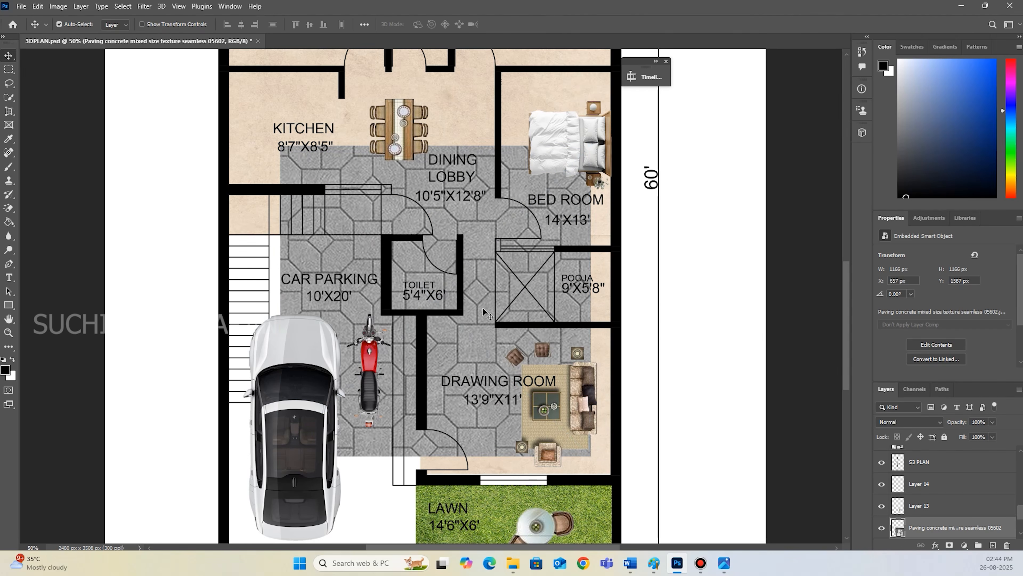
Scale the paving texture non-proportionally to 24.09% by 25.29% to cover the 5'4"X6' toilet, and commit.
key("ctrl+t")
left_click_drag(587, 147, 416, 235)
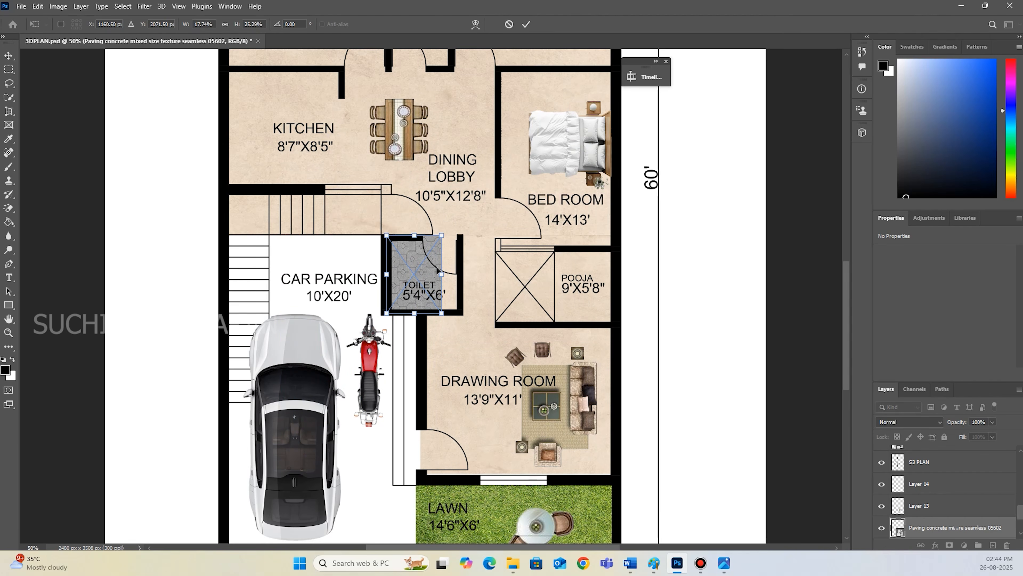
left_click_drag(440, 273, 461, 277)
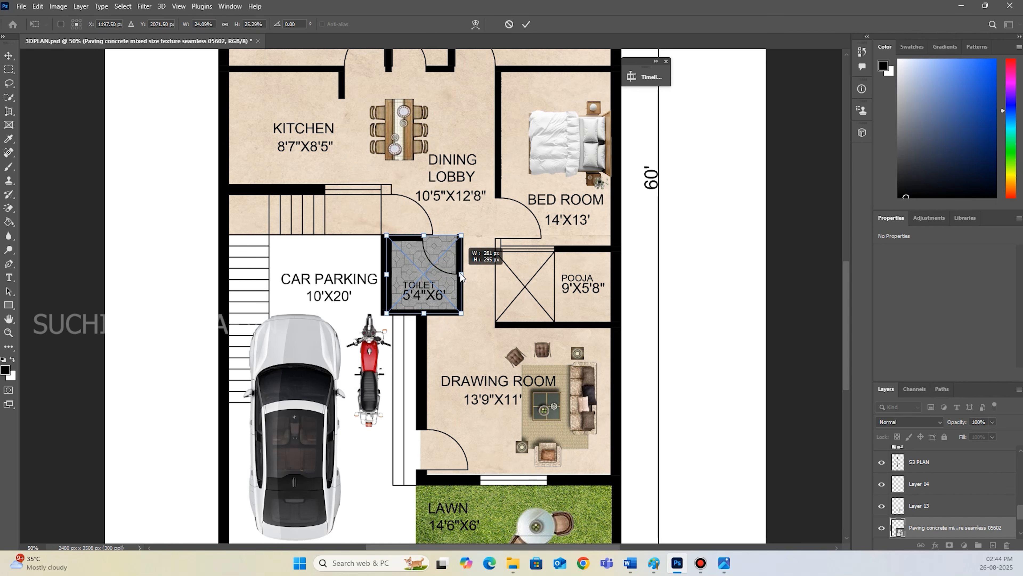
left_click(526, 24)
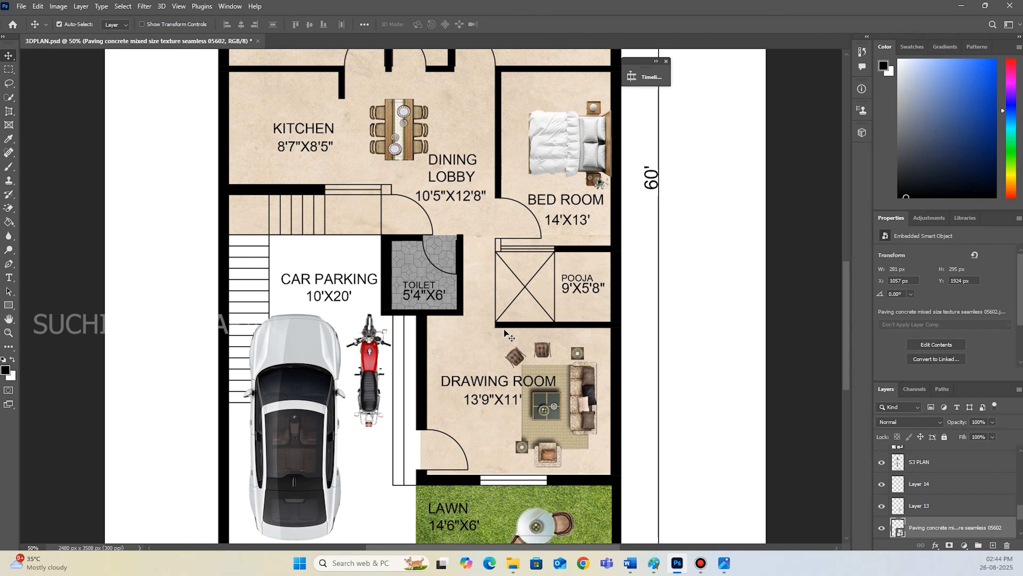
Duplicate the paving texture into the upper-left 6'X7'2" toilet and resize the copy to 320 by 401 px to fill it.
scroll(502, 329, "up", 1)
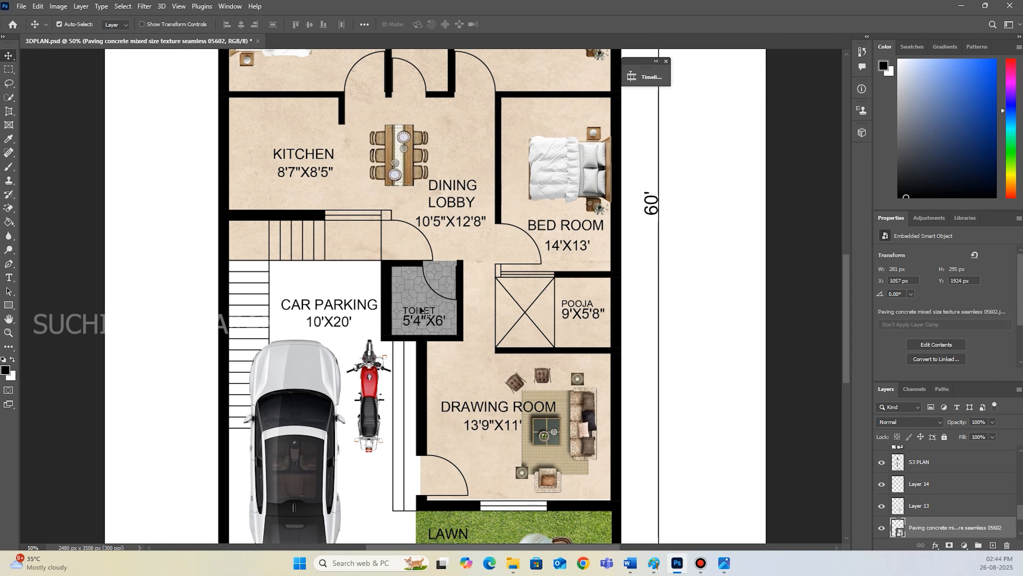
left_click_drag(431, 313, 439, 313)
scroll(459, 324, "up", 2)
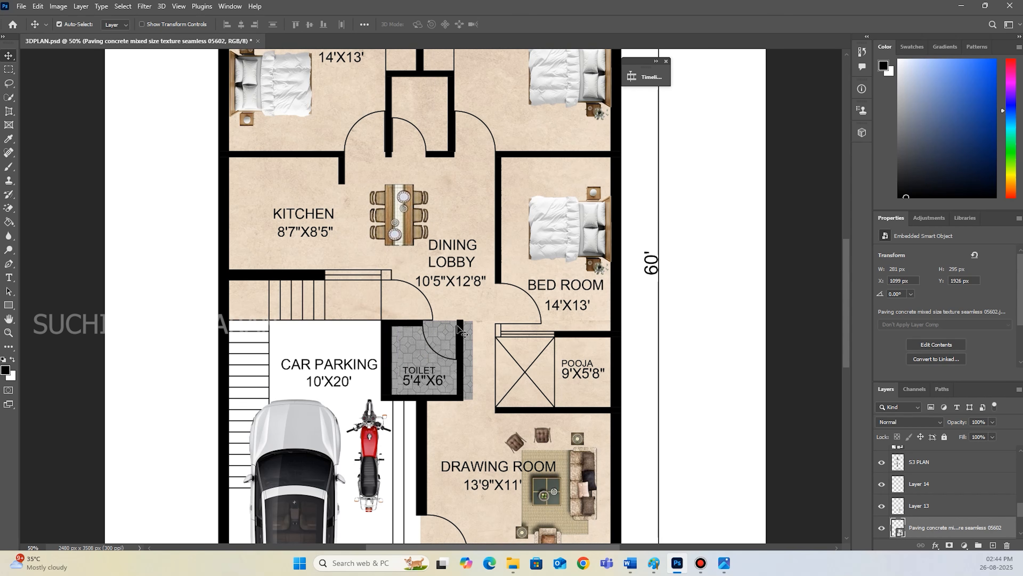
left_click_drag(454, 358, 460, 158)
scroll(481, 296, "up", 7)
scroll(461, 357, "up", 1)
left_click_drag(462, 401, 312, 161)
key("ctrl+t")
left_click_drag(269, 202, 271, 232)
left_click(526, 24)
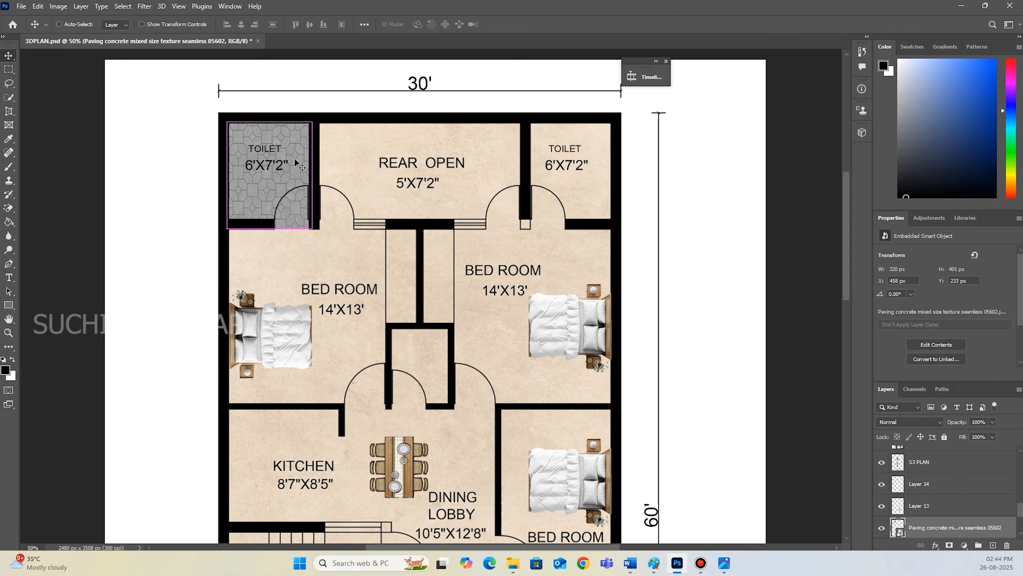
Paste a paving copy over the upper-right 6'X7'2" toilet, nudge it up 2 px and set its opacity to 0%.
key("ctrl+v")
left_click_drag(450, 288, 577, 151)
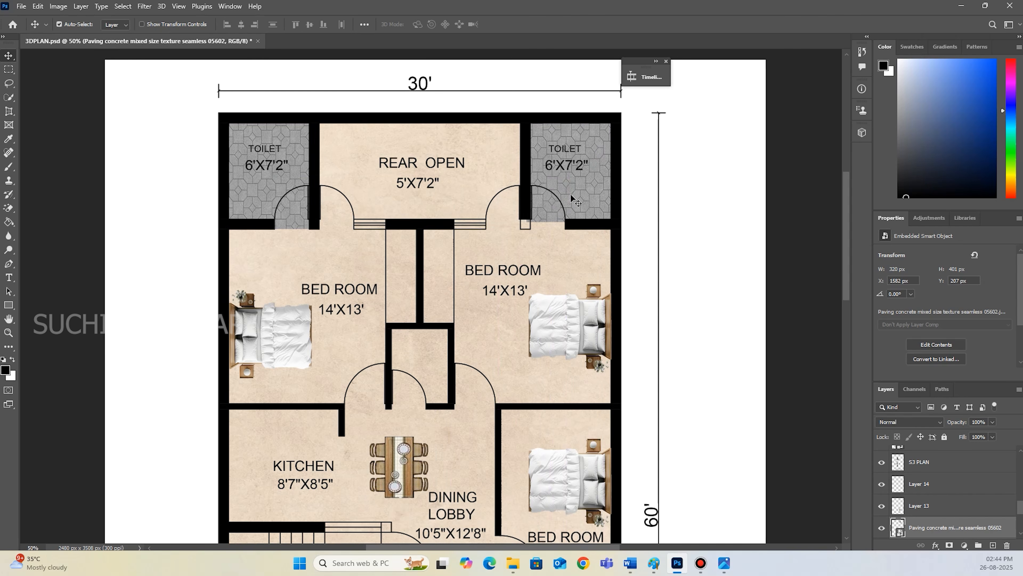
key("Up")
key("Up")
key("0")
key("0")
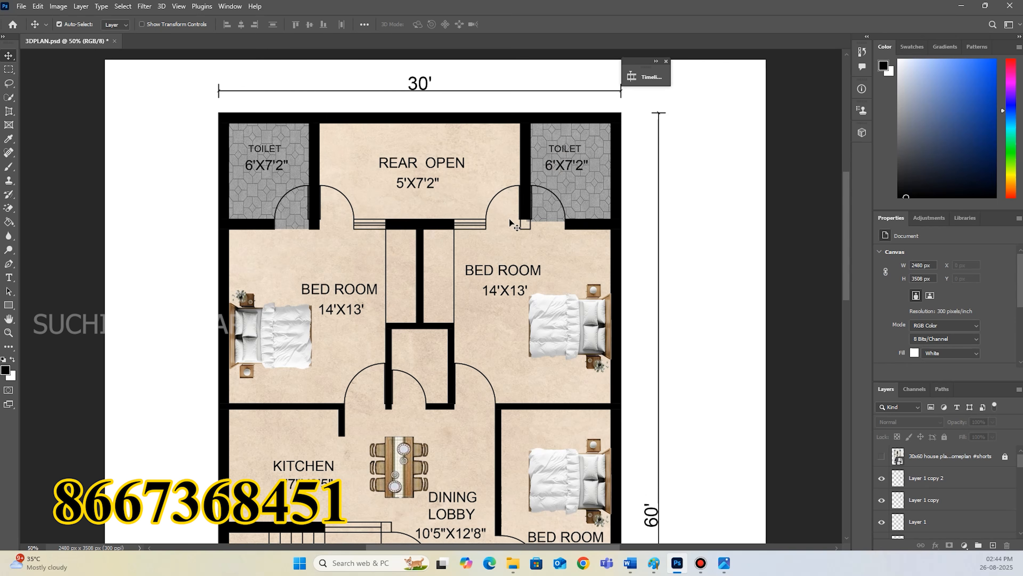
Place the Maori 20X20 VIVES Ceramica floor tile image in the plan for the car parking area.
scroll(491, 284, "down", 3)
scroll(491, 284, "down", 5)
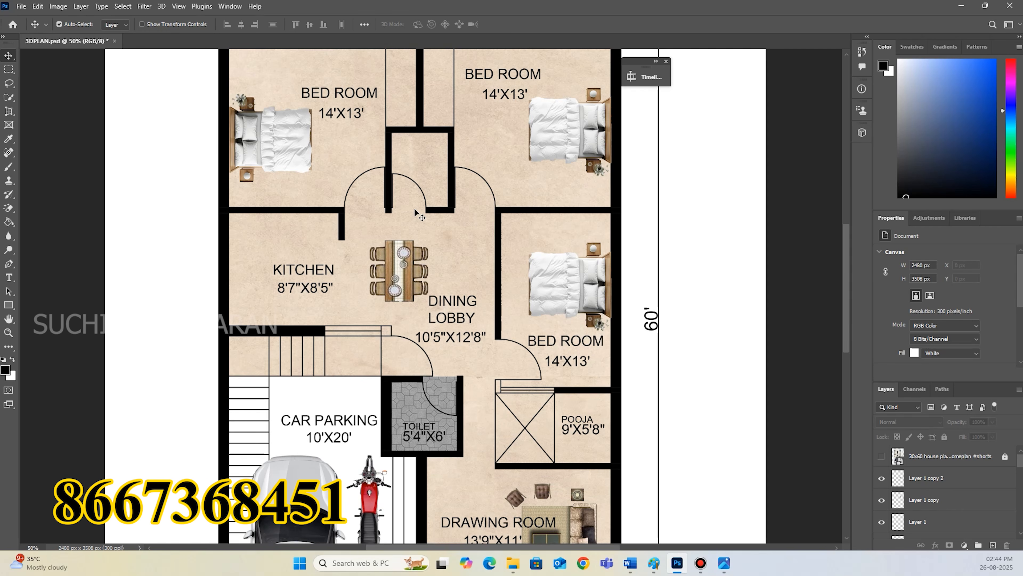
scroll(420, 219, "down", 5)
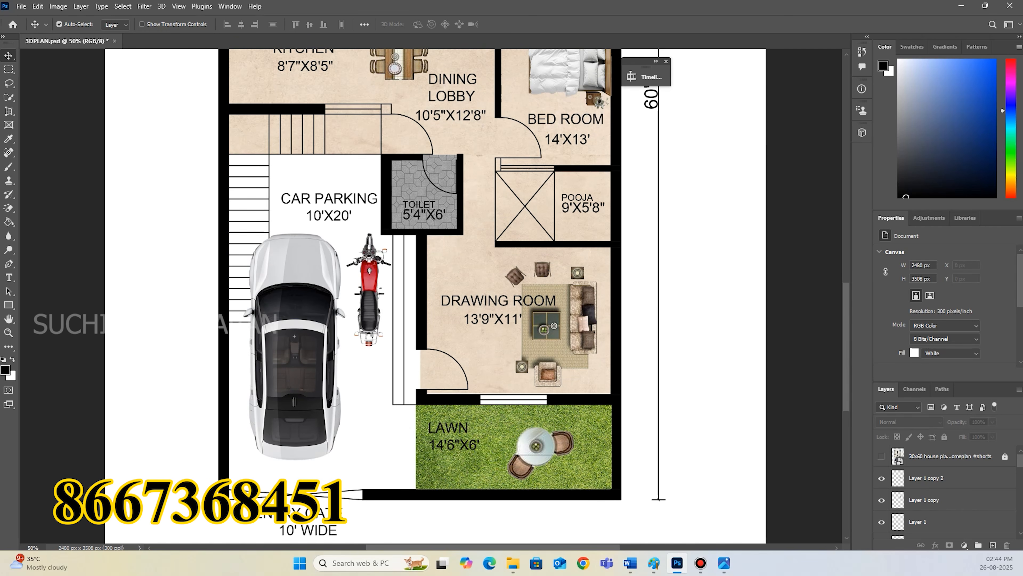
left_click_drag(630, 421, 568, 422)
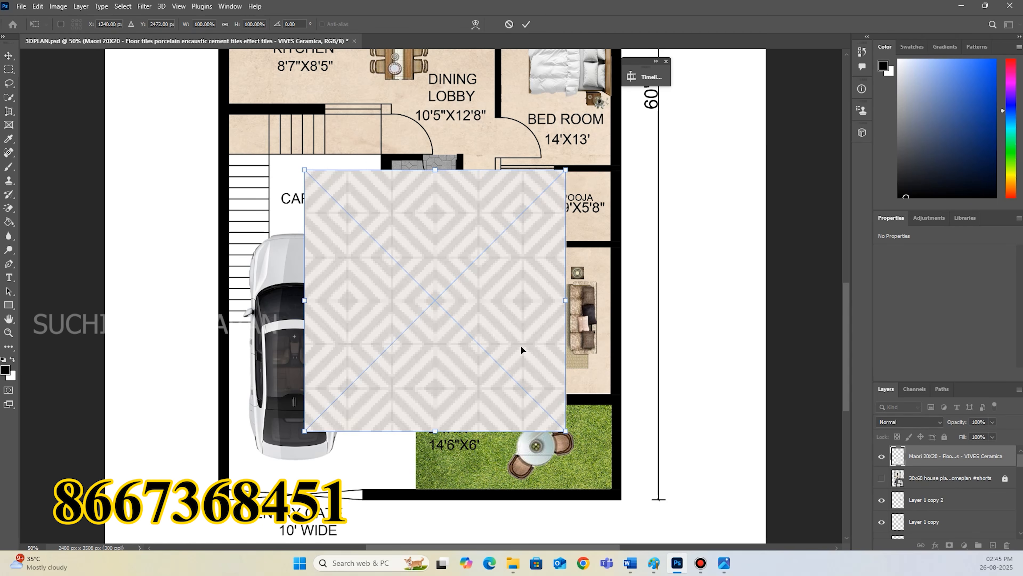
Move the tile texture over the car parking, stretch it to 72.10% by 129.66% down to the entry gate, and commit.
mouse_move(565, 302)
left_mouse_down()
mouse_move(454, 313)
mouse_move(330, 290)
mouse_move(416, 293)
left_mouse_up()
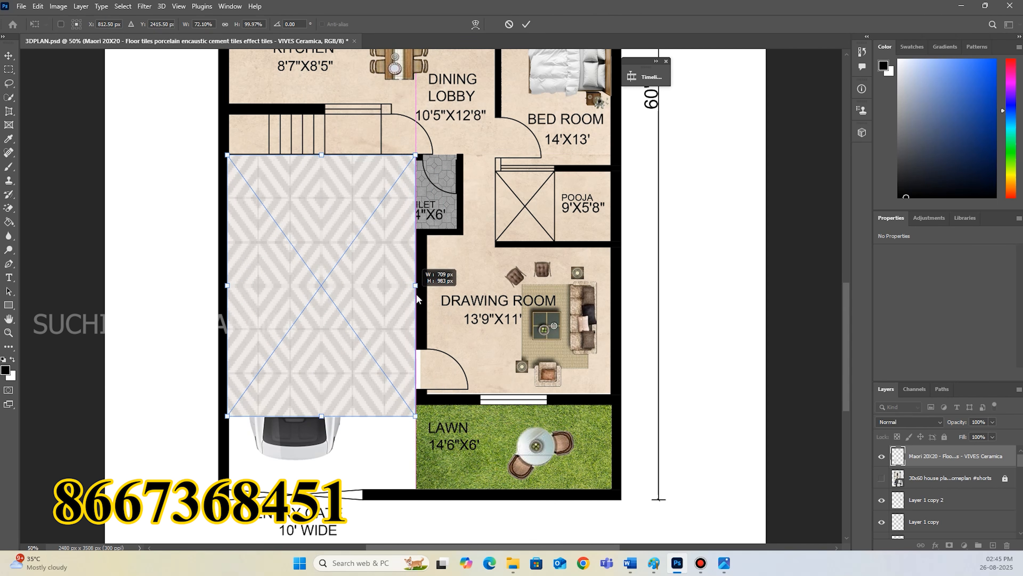
left_click_drag(323, 416, 322, 493)
mouse_move(418, 329)
left_mouse_down()
mouse_move(376, 334)
mouse_move(417, 329)
left_mouse_up()
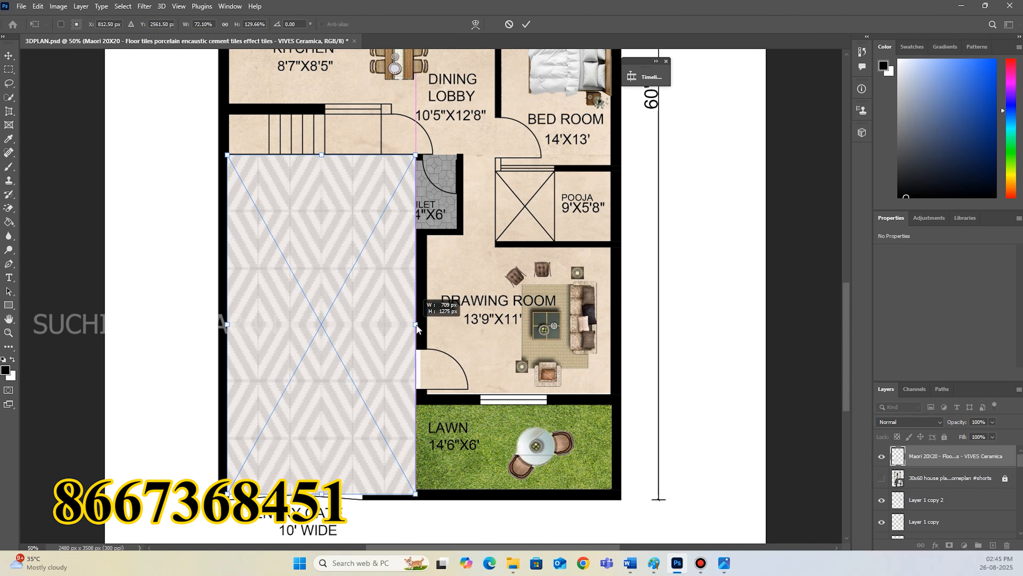
left_click(526, 24)
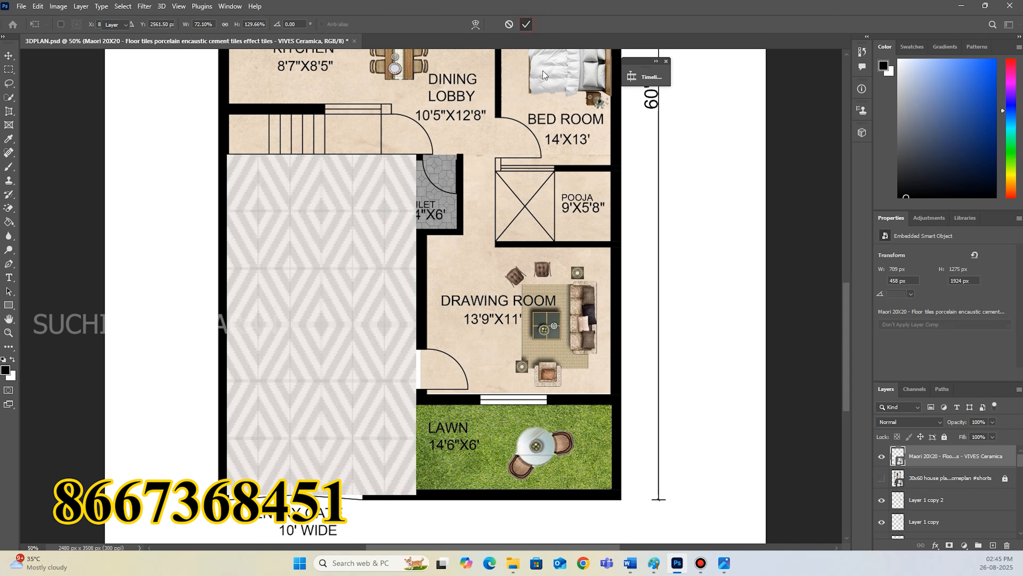
Move the tile texture layer directly above the Background and widen it to 725 px so it reaches under the drawing room wall.
left_click_drag(961, 462, 954, 516)
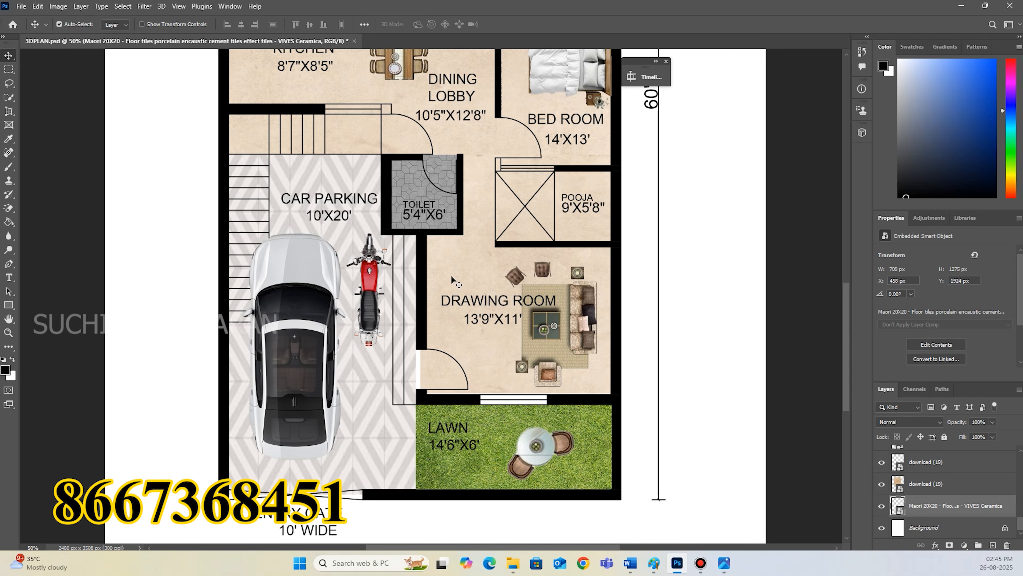
key("ctrl+t")
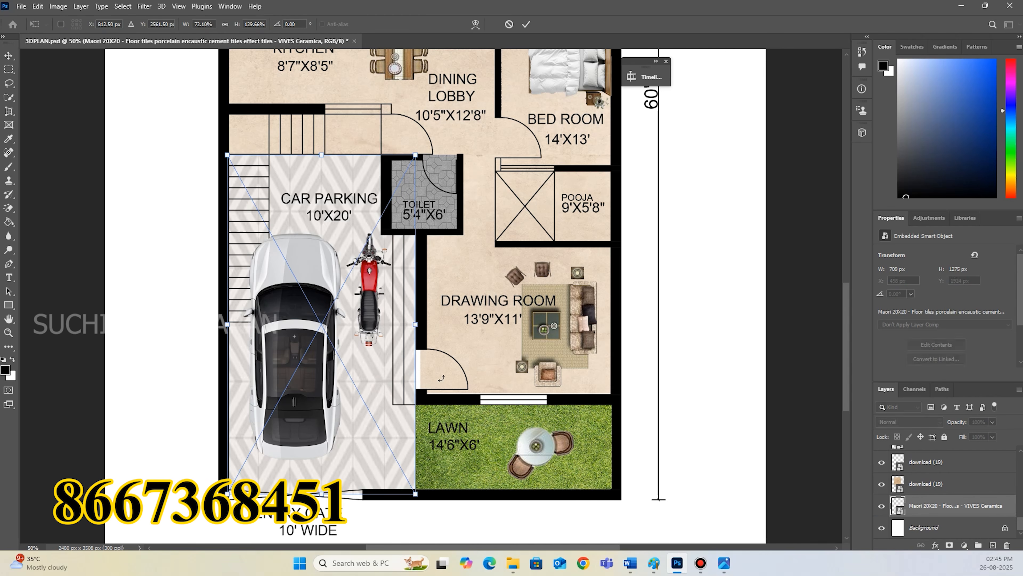
left_click_drag(416, 325, 428, 325)
left_click(526, 24)
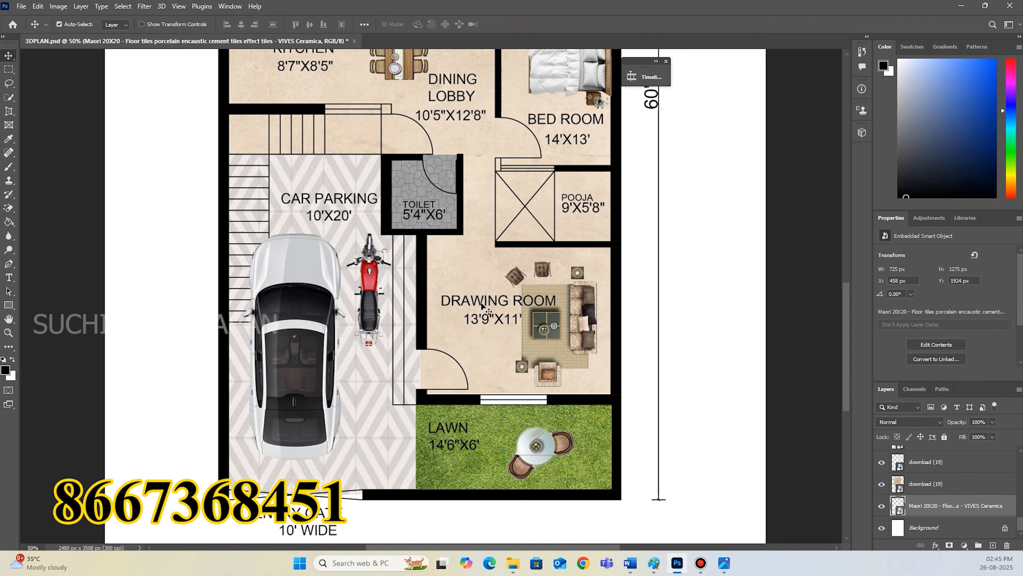
Duplicate the drawing room's beige texture and move the copy over the steps beside the car parking.
left_click(479, 277, "ctrl")
key("ctrl+c")
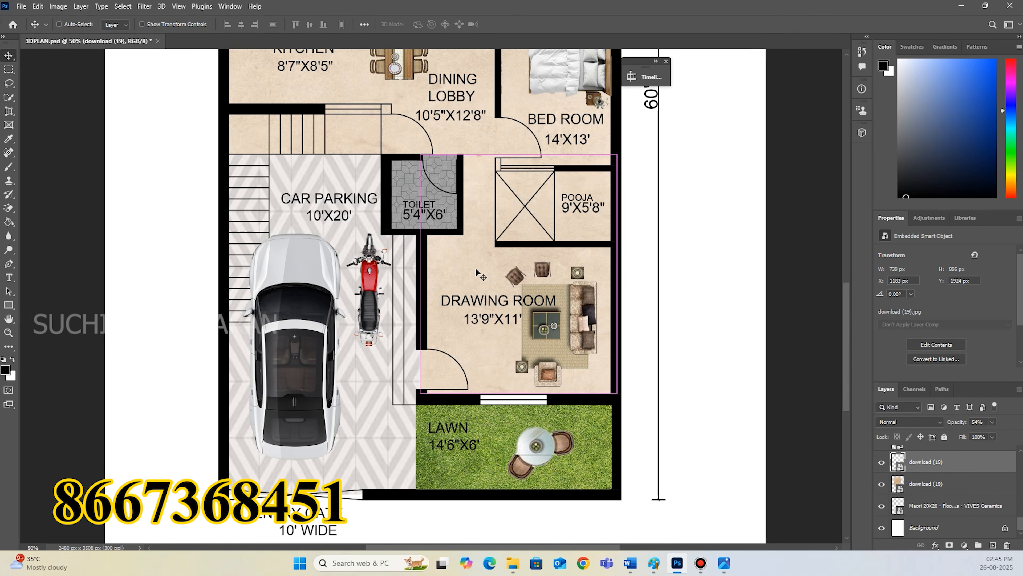
key("ctrl+v")
left_click_drag(477, 270, 538, 313, "ctrl")
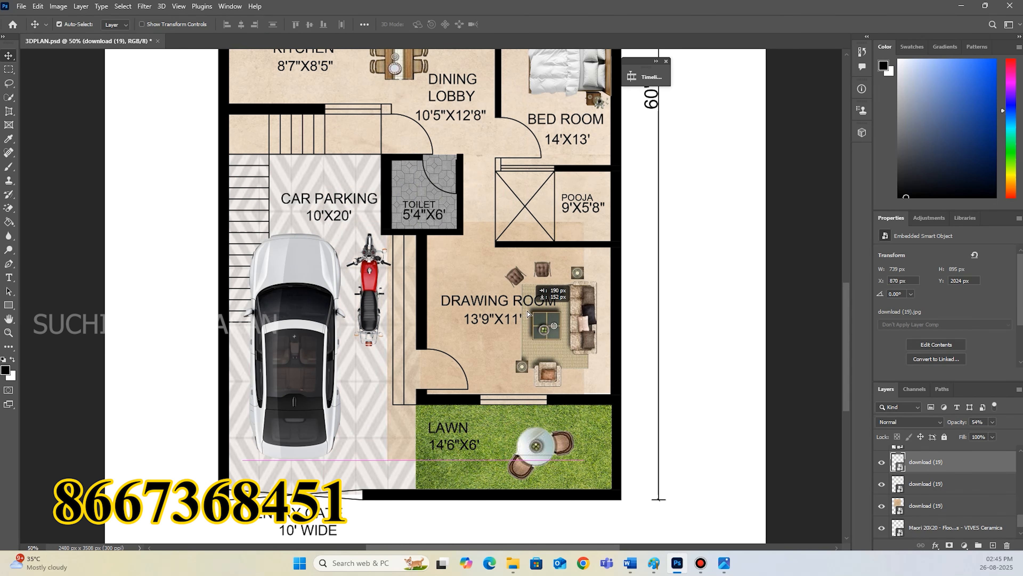
Shrink the beige texture copy to 3.84% width and 13.74% height so it covers only the steps beside the car parking, and commit.
key("ctrl+t")
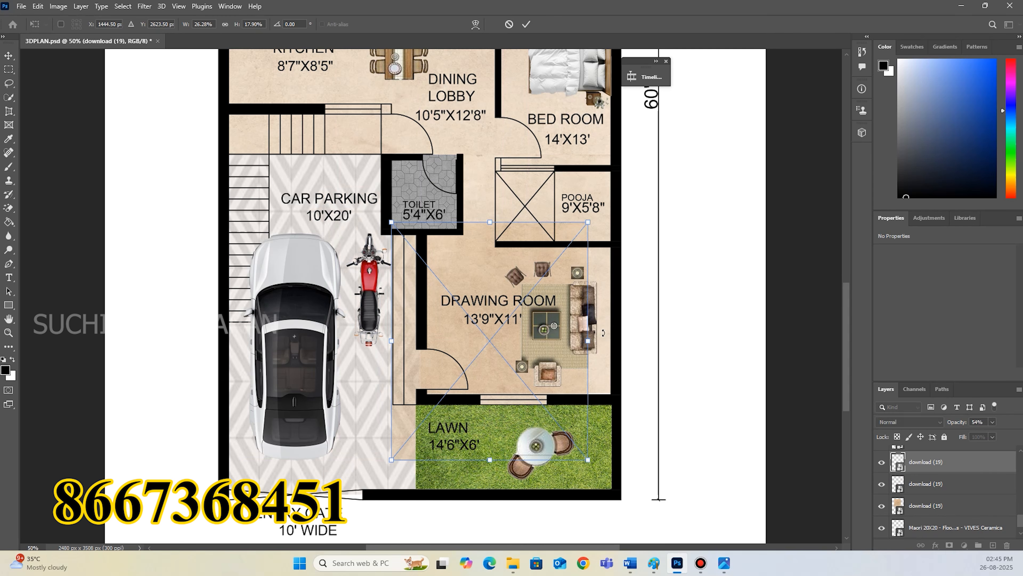
left_click_drag(588, 340, 421, 341)
left_click_drag(406, 458, 406, 404)
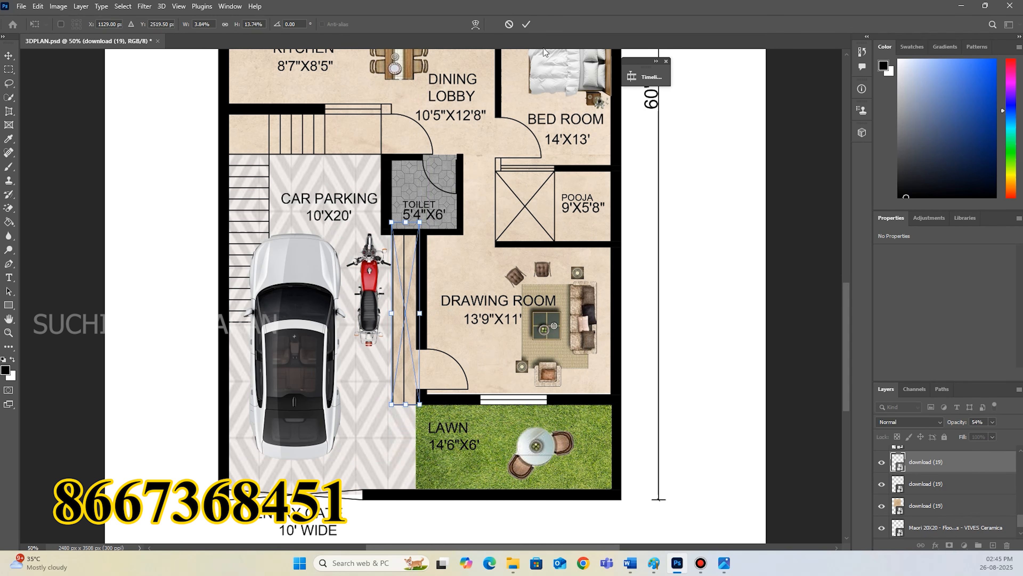
left_click(526, 25)
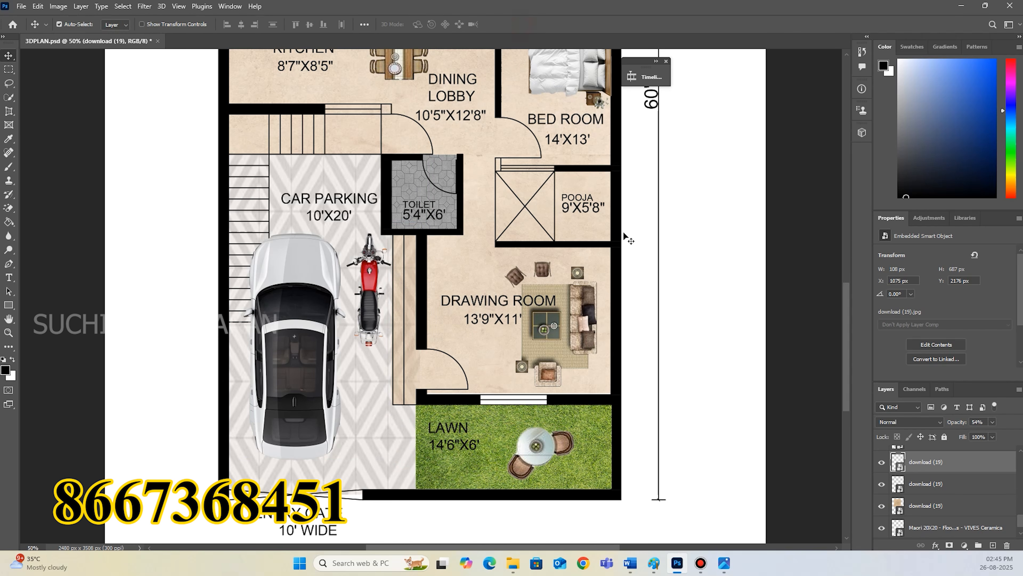
Open the reference 30x60 house plan image in the photo viewer and compare it side by side with the whole rendered plan.
scroll(713, 288, "up", 5)
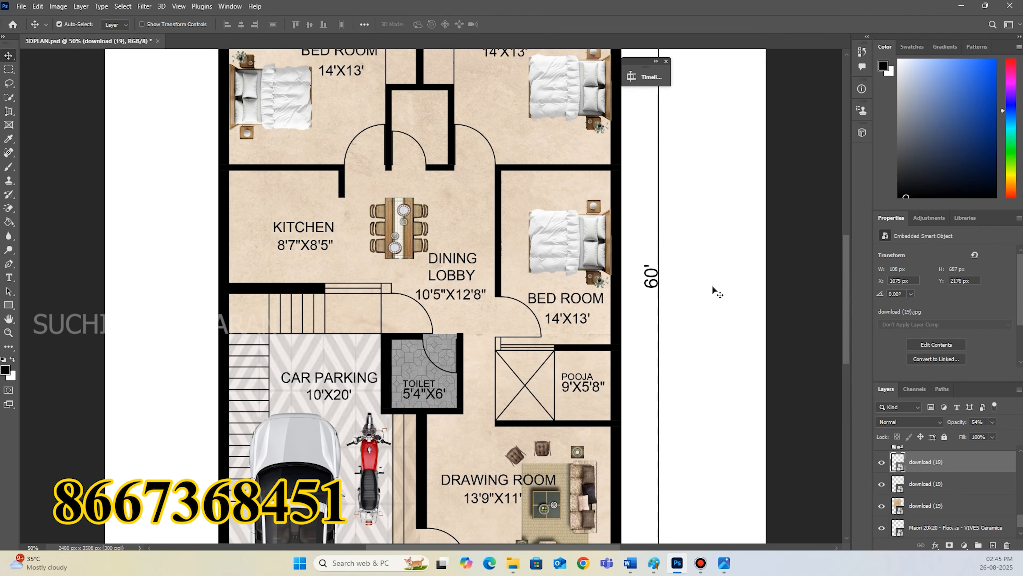
scroll(717, 290, "up", 3)
scroll(716, 290, "down", 9)
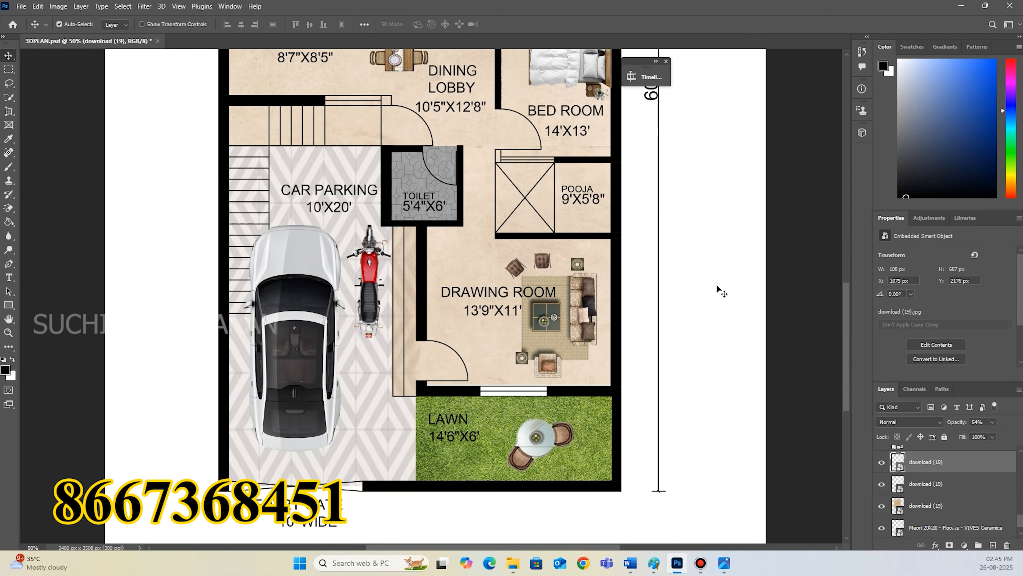
scroll(721, 291, "down", 2)
scroll(895, 476, "up", 5)
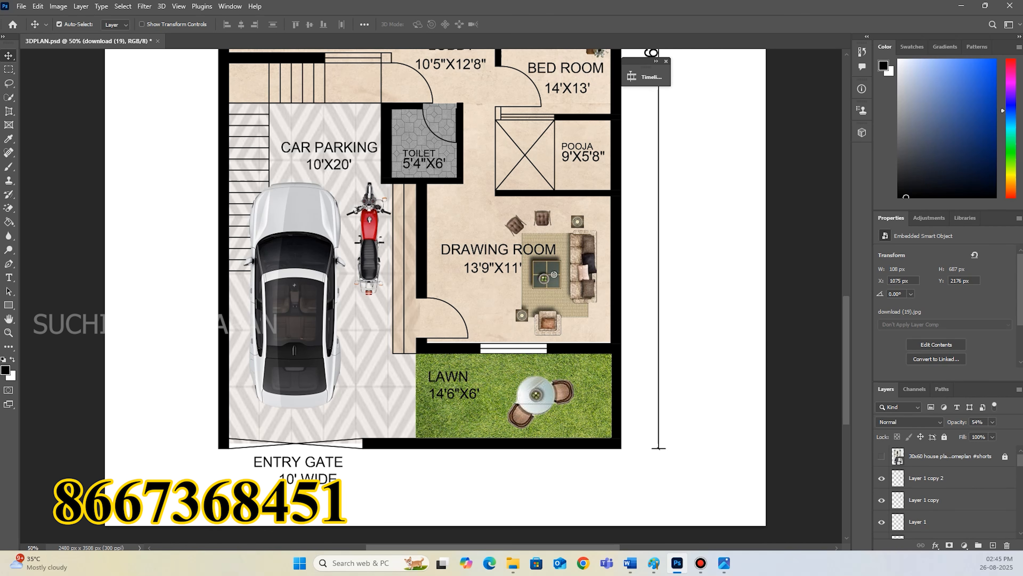
left_click(724, 563)
left_click_drag(854, 181, 678, 167)
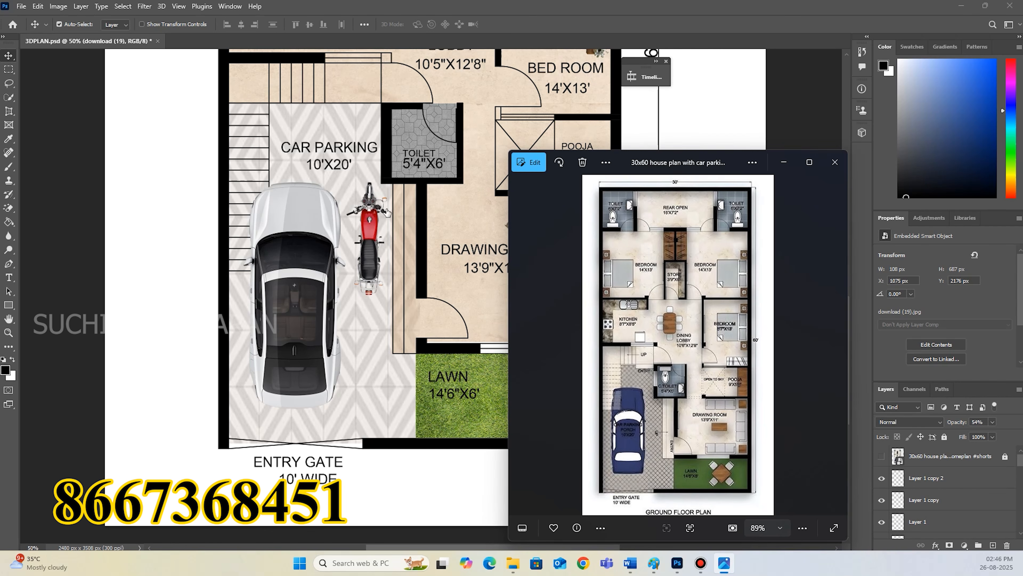
left_click(176, 207)
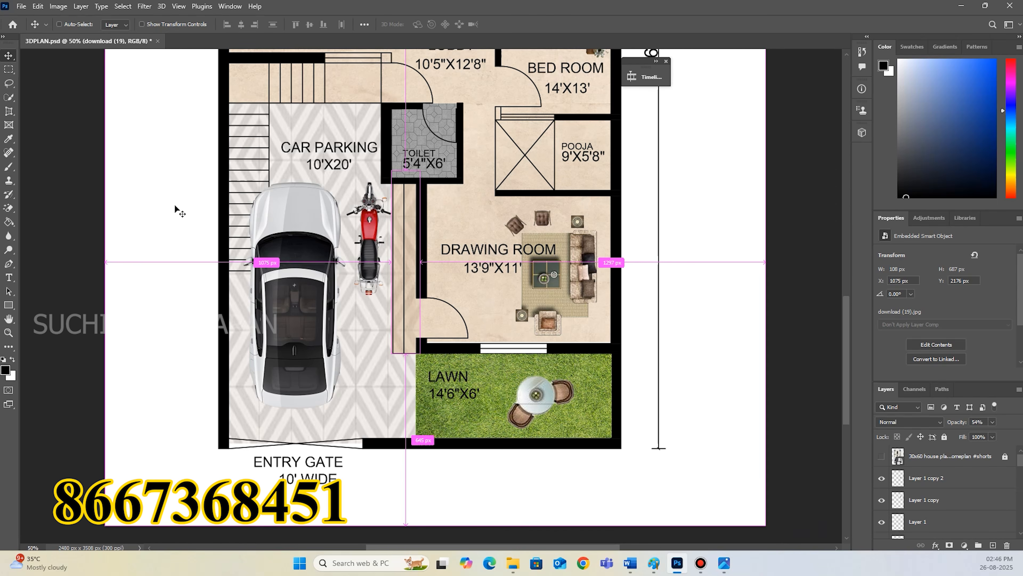
key("ctrl+minus")
key("ctrl+minus")
key("ctrl+minus")
key("ctrl+minus")
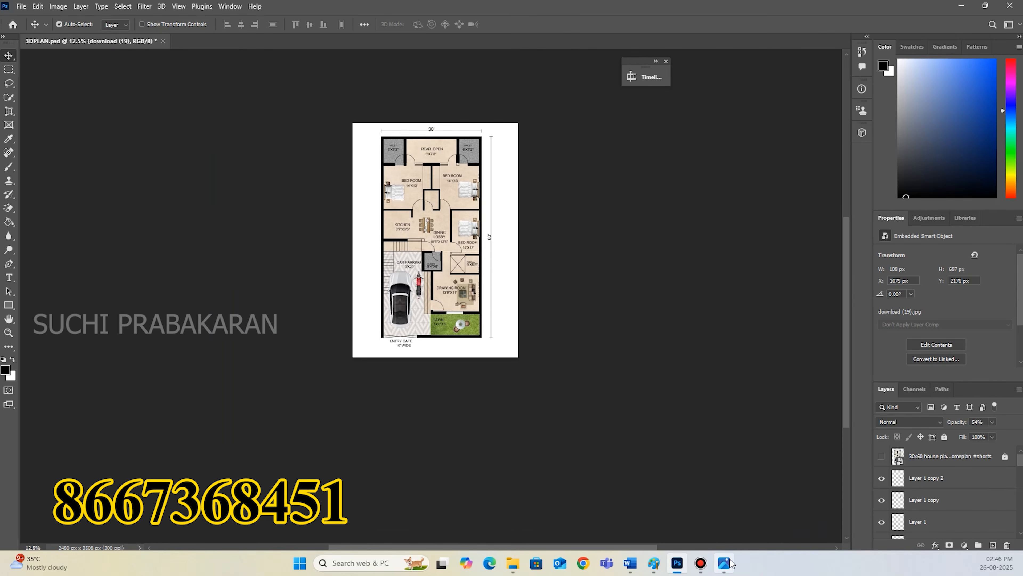
left_click(724, 563)
left_click_drag(659, 165, 662, 95)
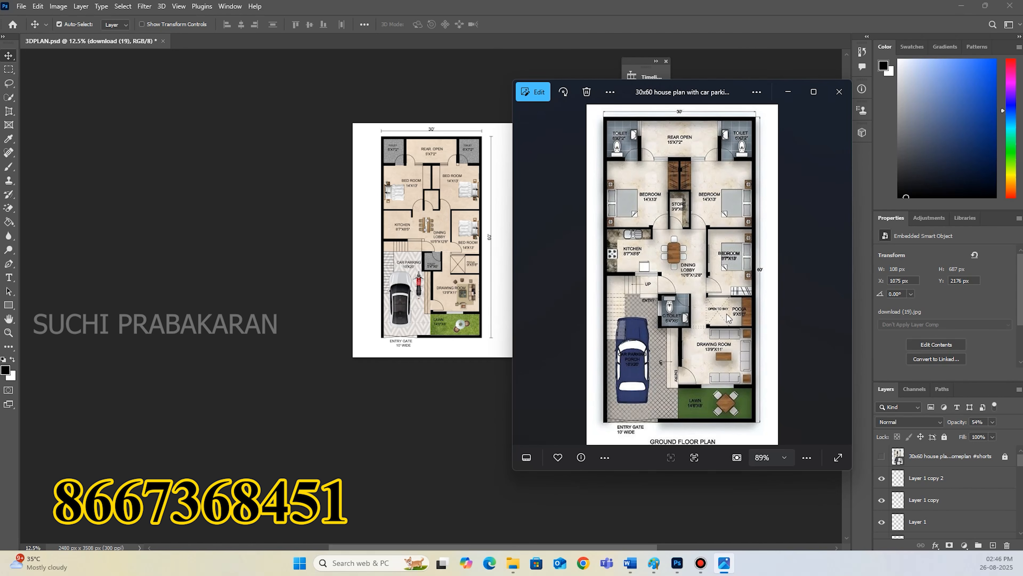
left_click_drag(646, 94, 696, 93)
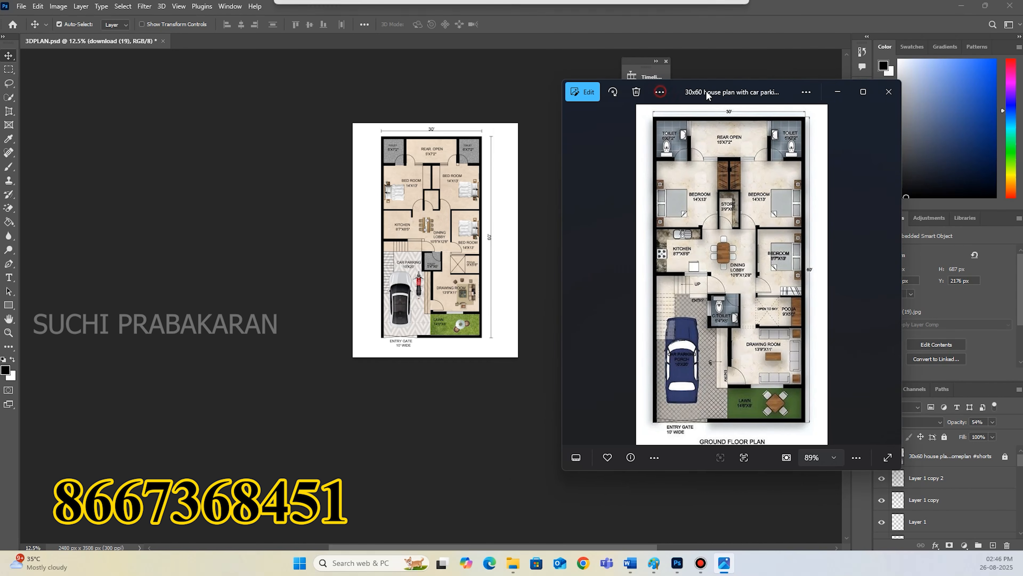
left_click(536, 231)
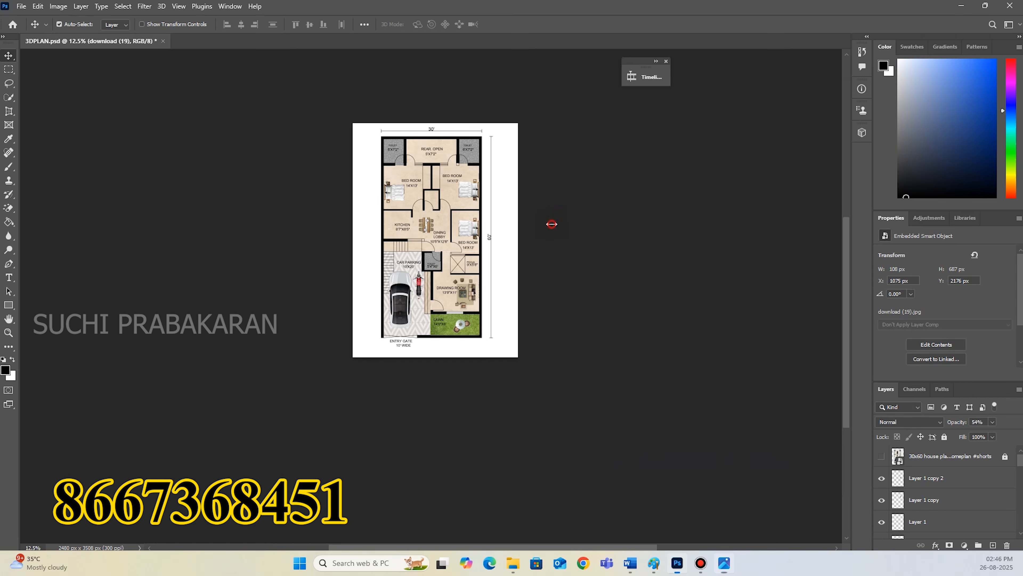
Review the rendered plan's textures and furniture from the rear toilets to the entry gate, up close and as a whole.
key("ctrl+plus")
key("ctrl+plus")
key("ctrl+plus")
key("ctrl+plus")
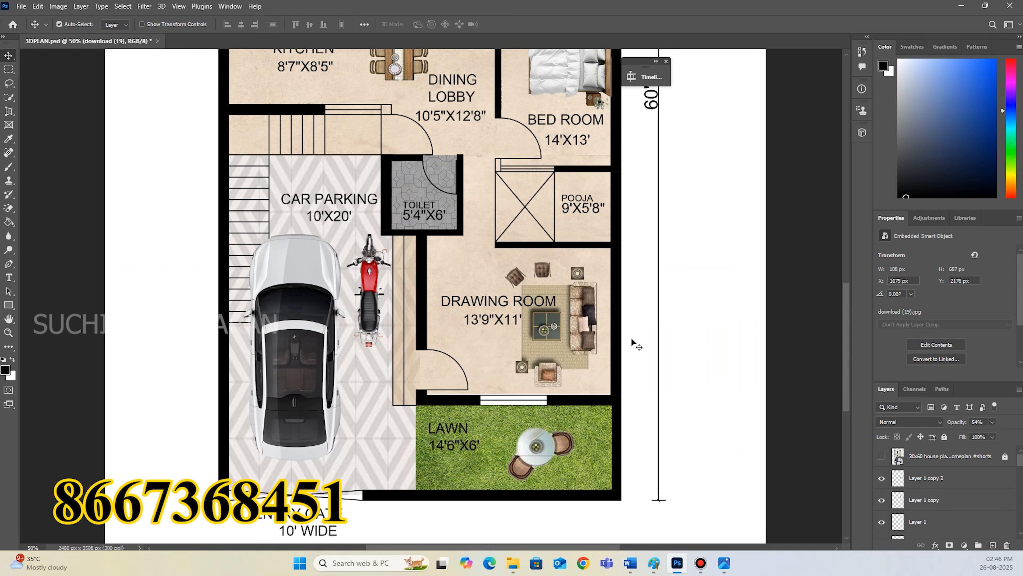
scroll(650, 356, "up", 5)
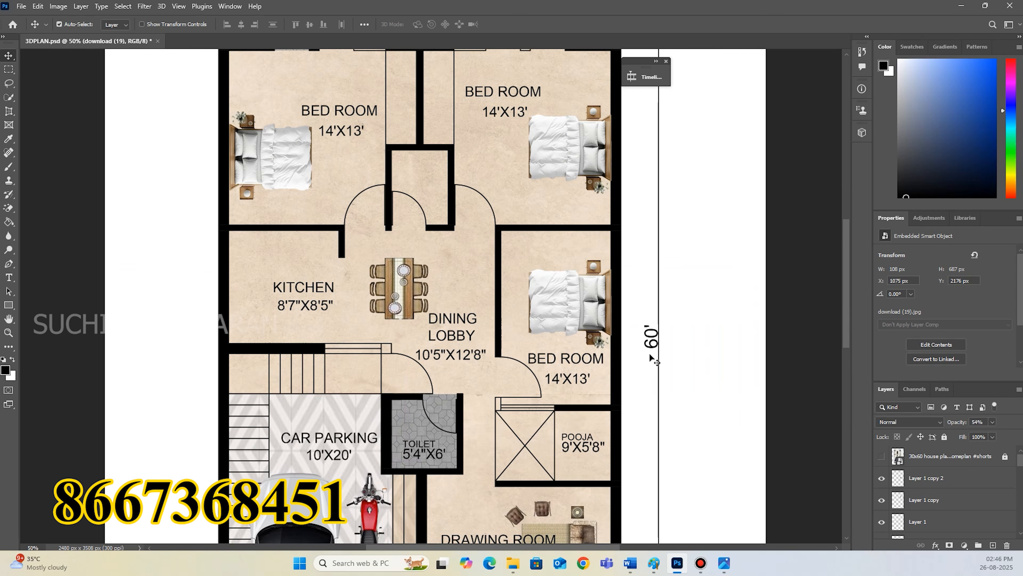
key("ctrl+minus")
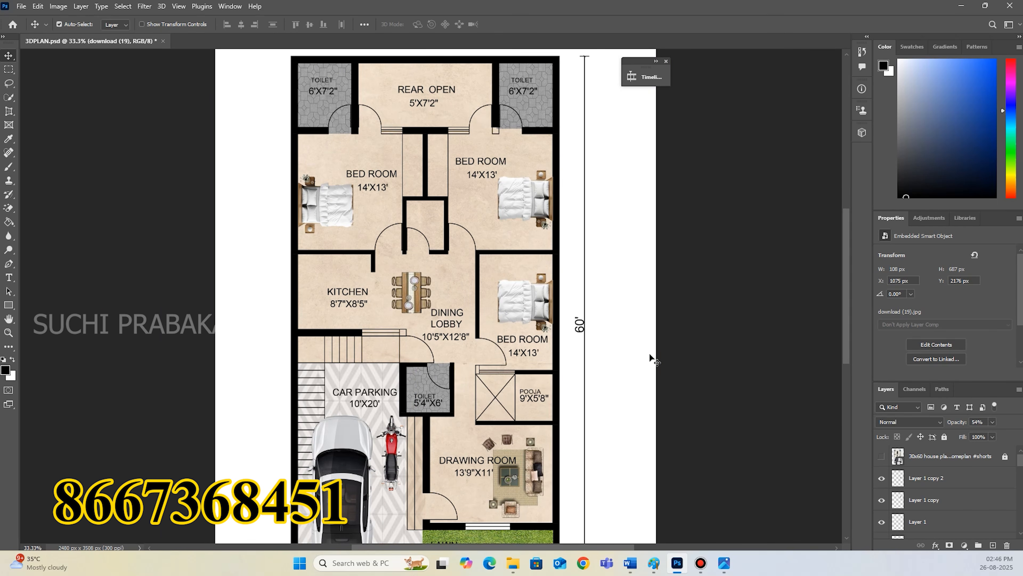
scroll(692, 347, "down", 3)
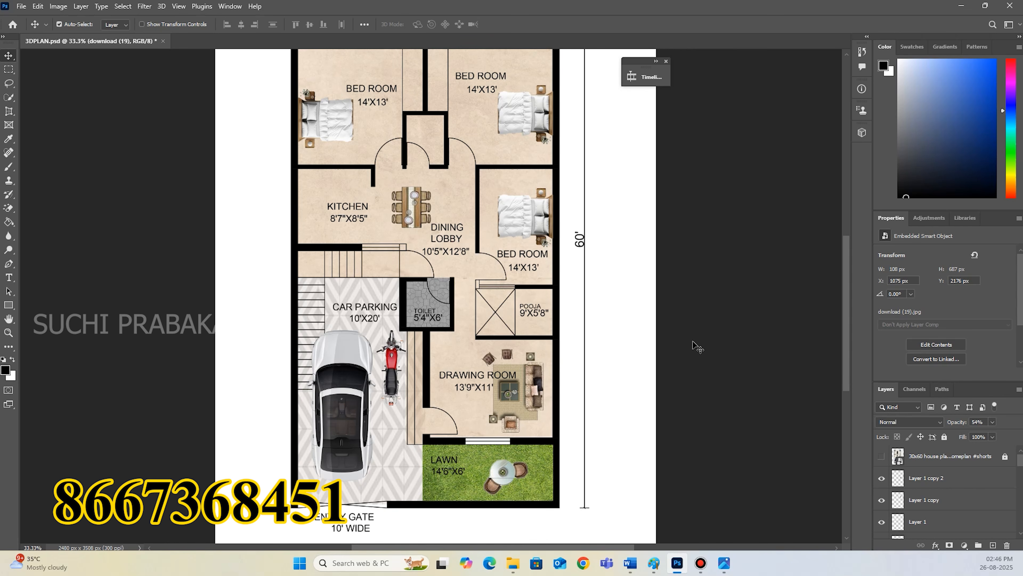
scroll(692, 347, "up", 5)
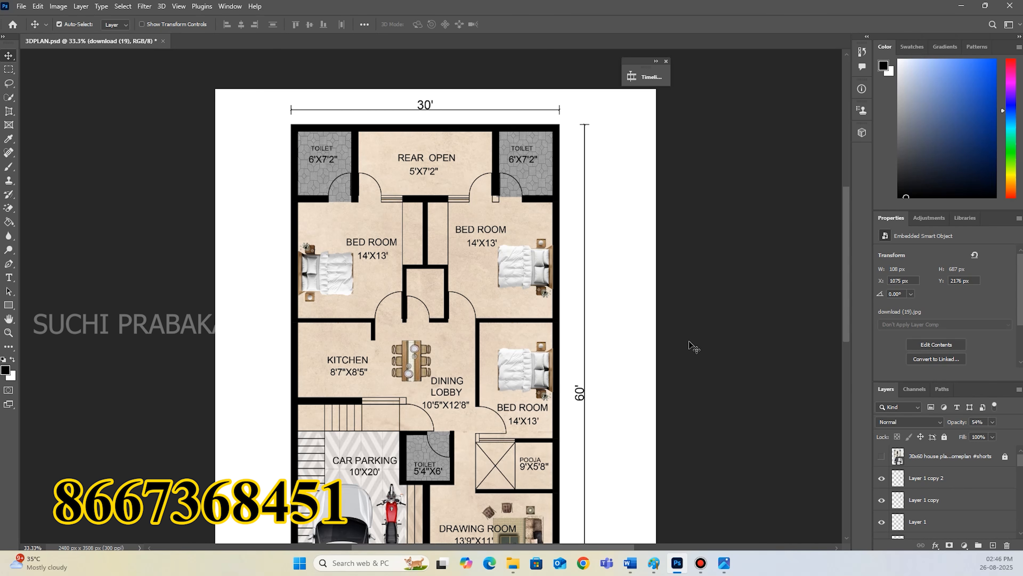
scroll(696, 347, "down", 4)
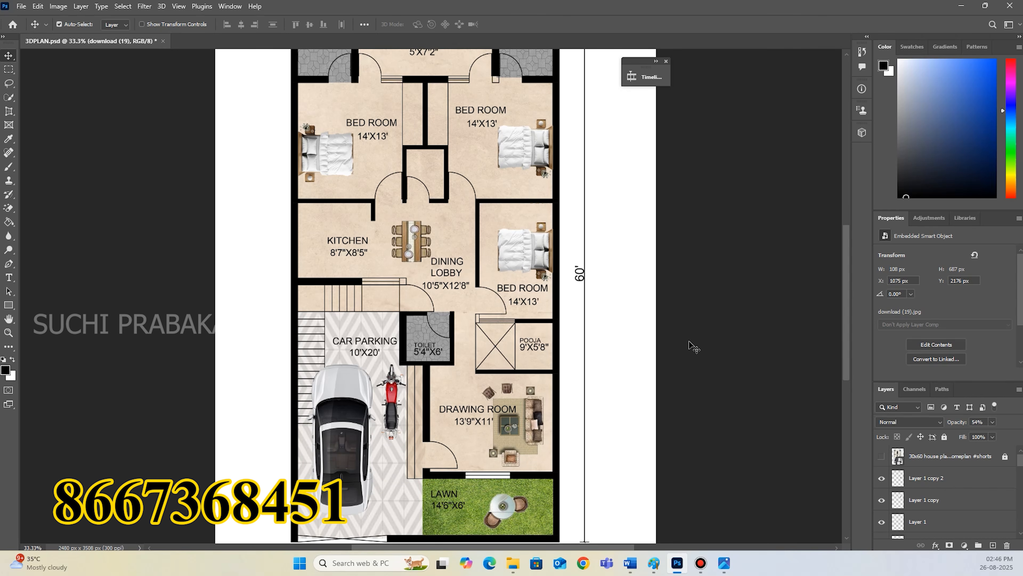
key("ctrl+minus")
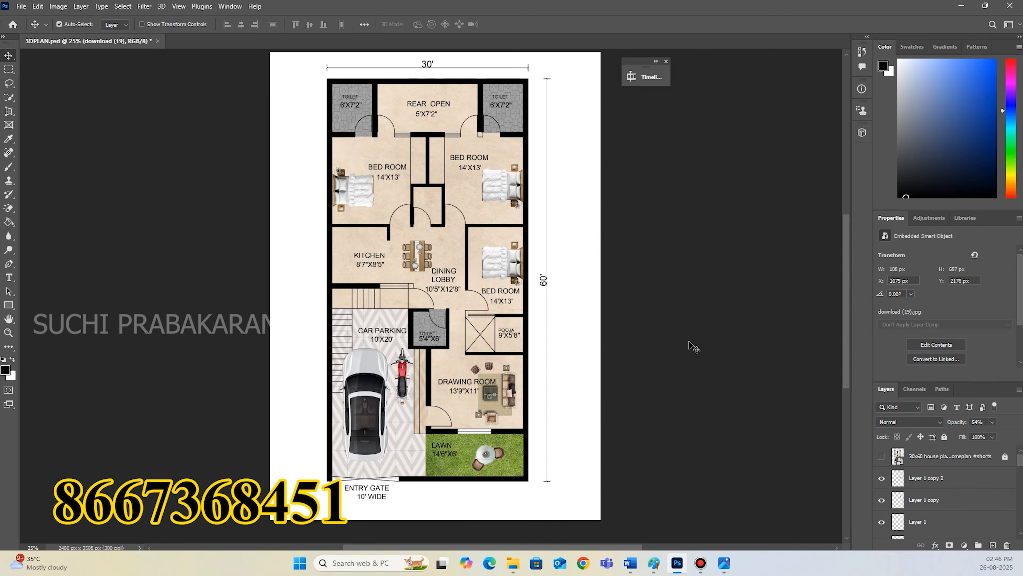